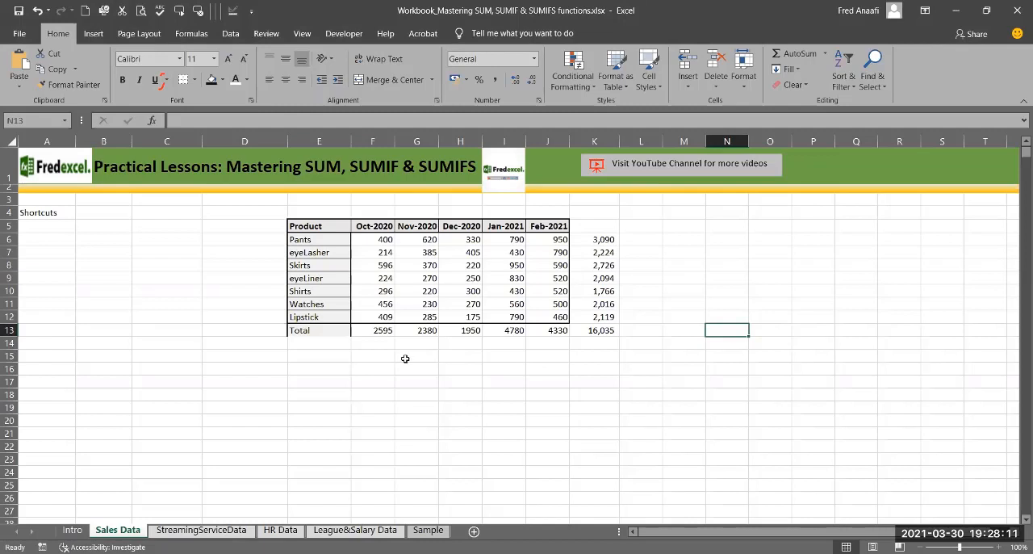
# Step: Enter =SUM(F6:F12,J6:J12) in G15 to add the Oct-2020 and Feb-2021 product sales
pyautogui.click(406, 358)
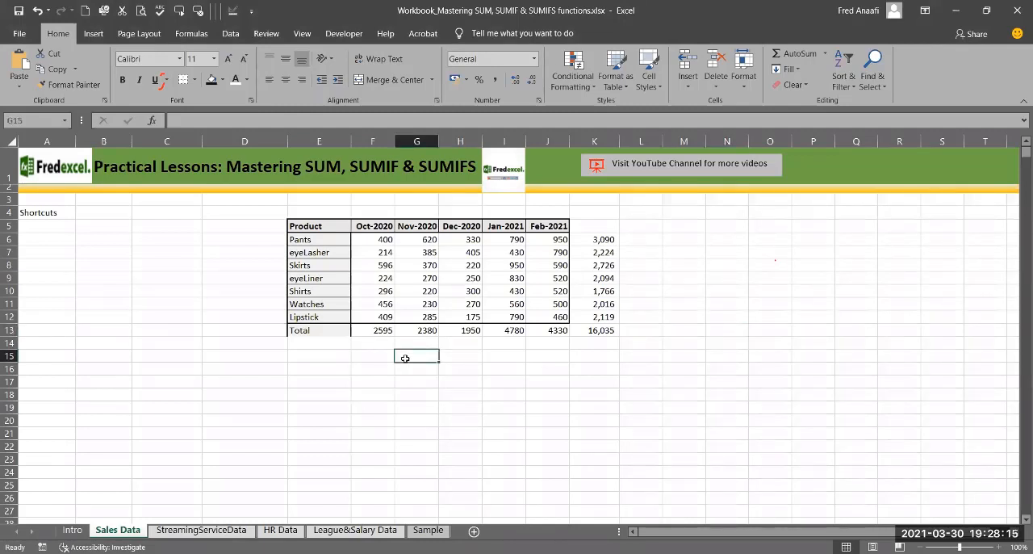
pyautogui.write('=')
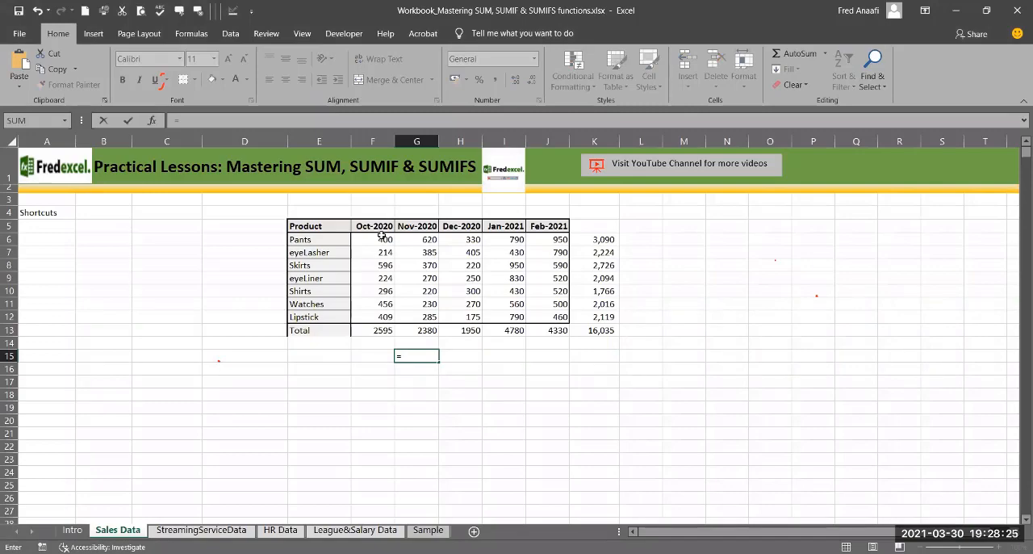
pyautogui.write('sum(')
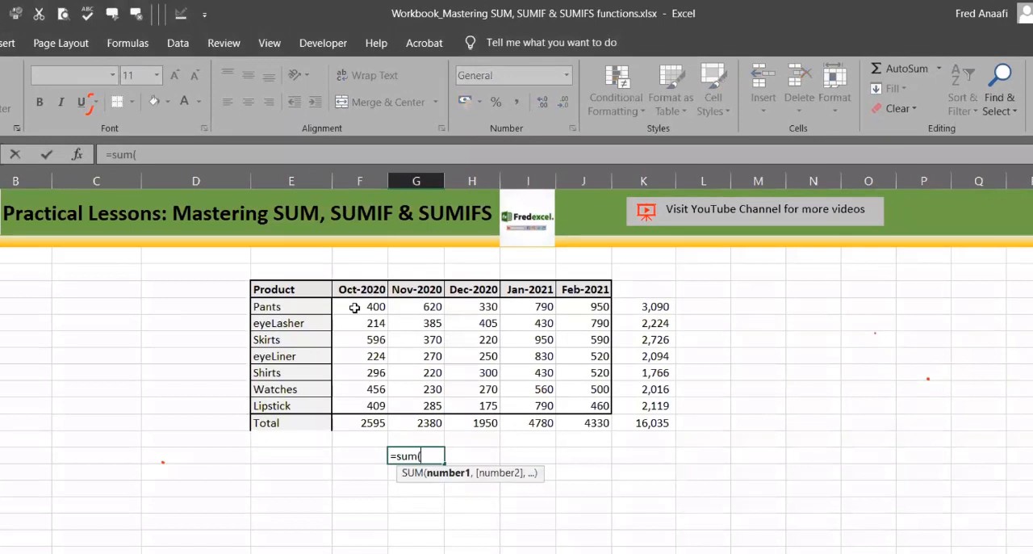
pyautogui.click(354, 308)
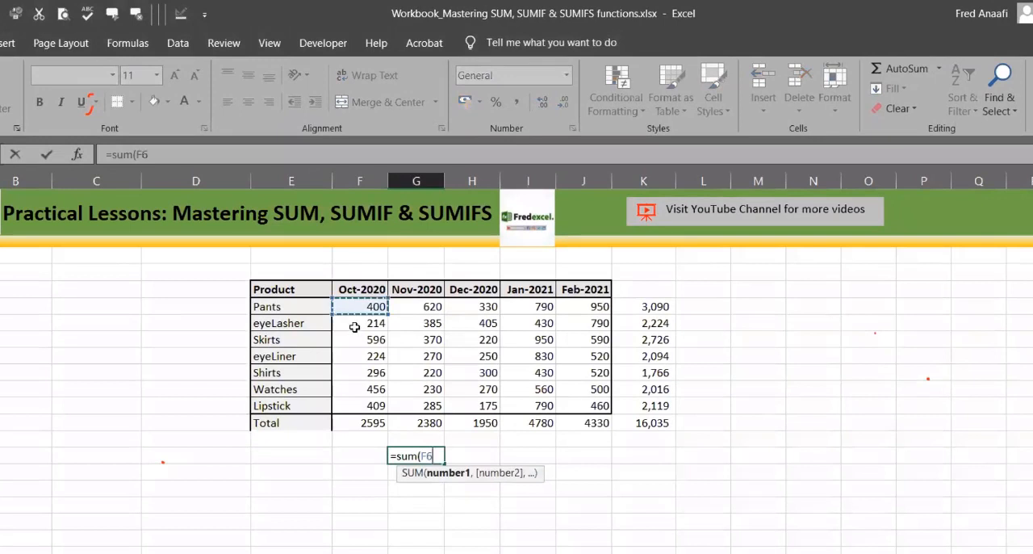
pyautogui.moveTo(356, 400); pyautogui.dragTo(356, 401)
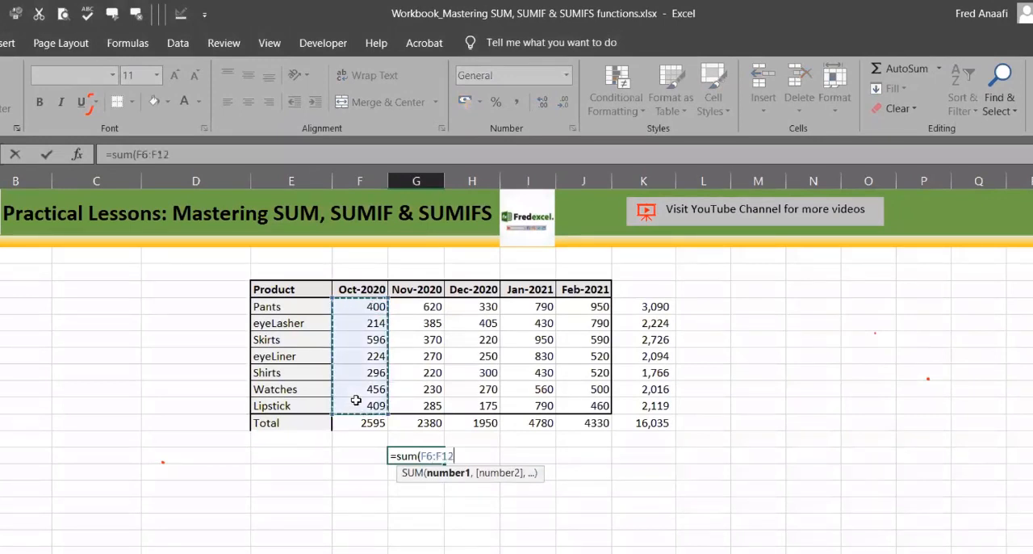
pyautogui.write(',')
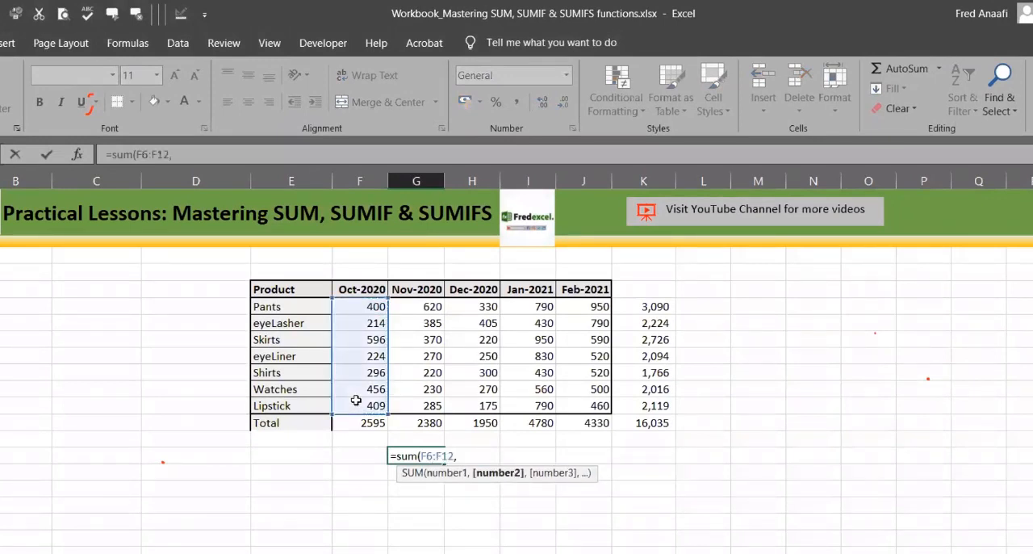
pyautogui.click(582, 308)
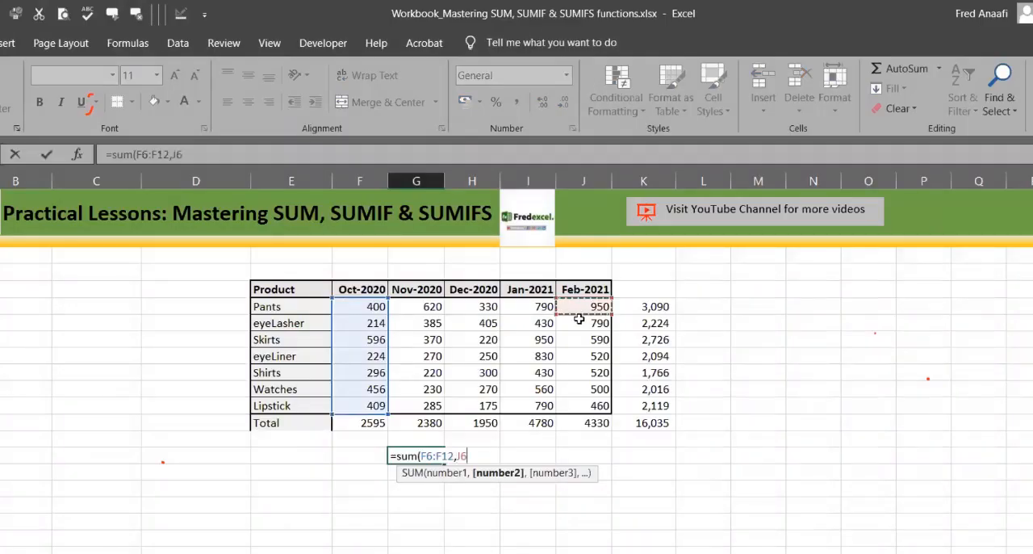
pyautogui.keyDown('shift'); pyautogui.click(579, 407); pyautogui.keyUp('shift')
pyautogui.write(')')
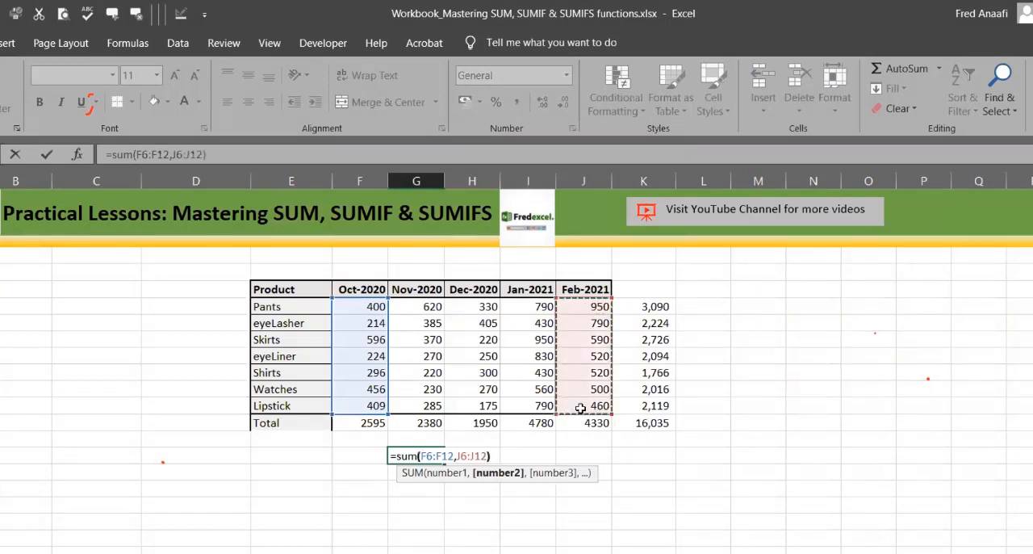
pyautogui.press('Return')
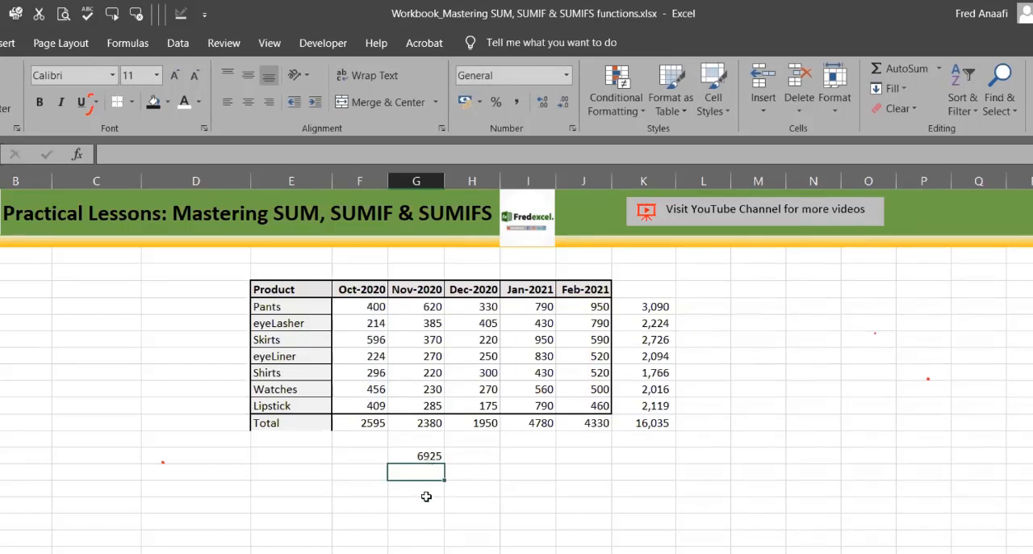
# Step: Enter a SUM formula in G17 adding the Skirts, Watches and eyeLiner rows, using ranges F8:J8, F11:J11 and F9:J9
pyautogui.click(425, 492)
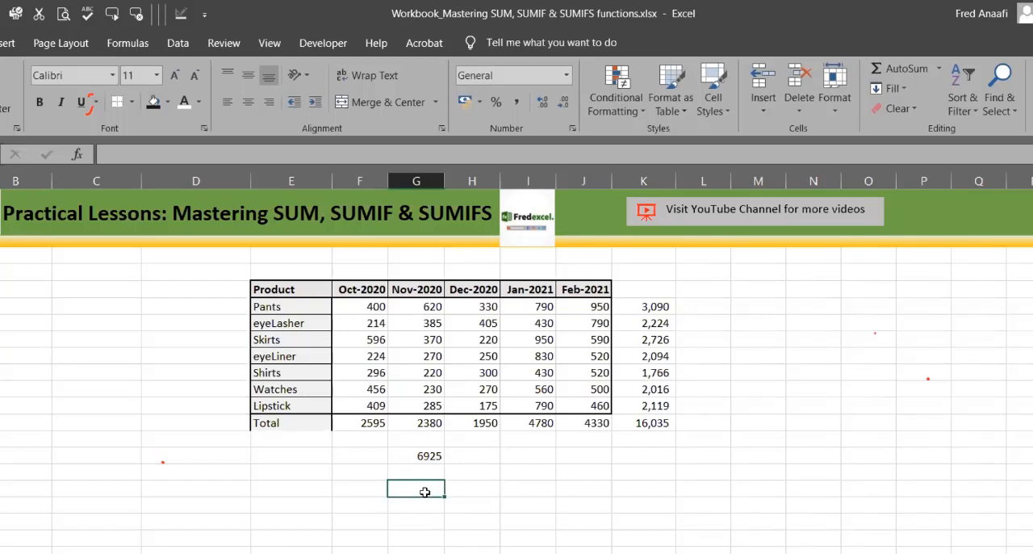
pyautogui.click(296, 469)
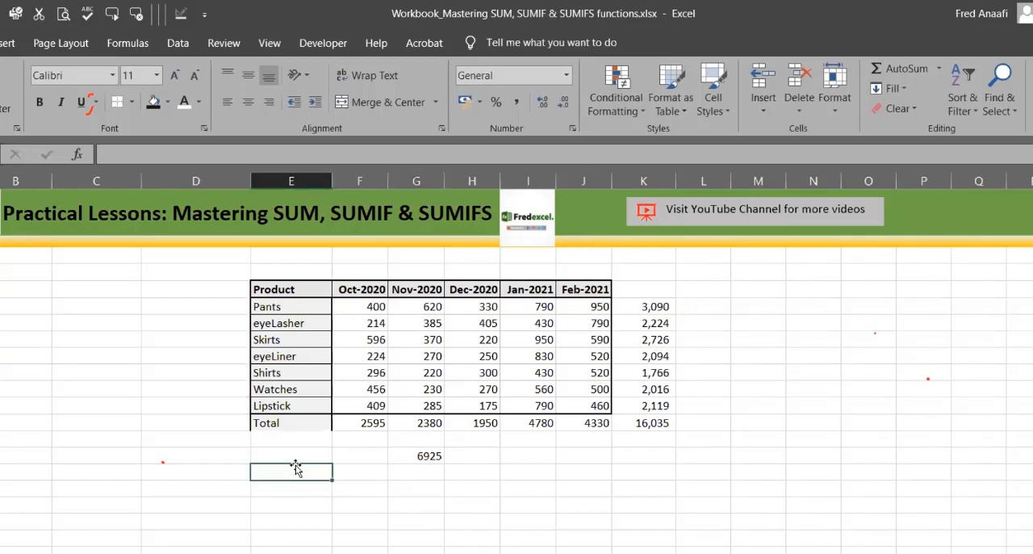
pyautogui.click(413, 490)
pyautogui.write('+')
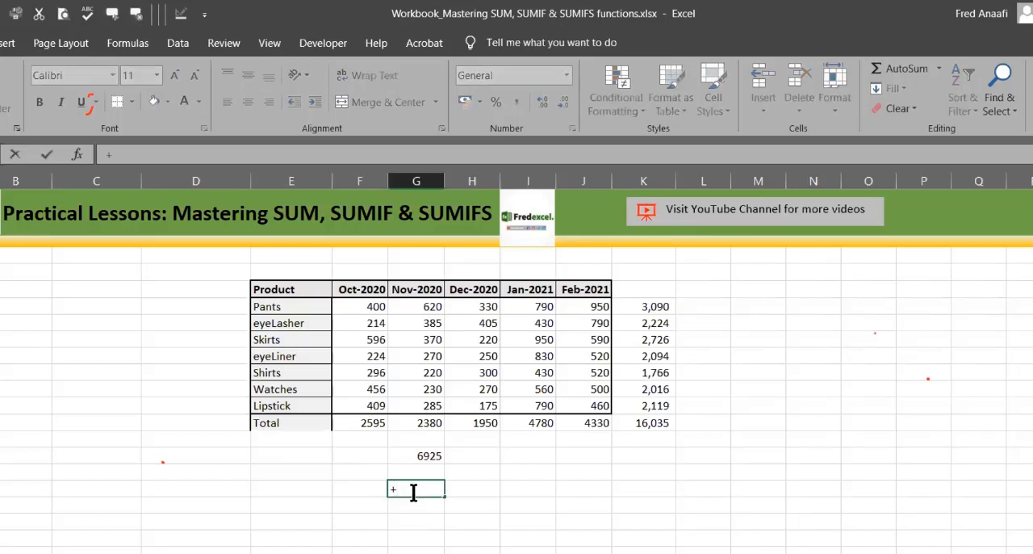
pyautogui.press('BackSpace')
pyautogui.write('=sum(')
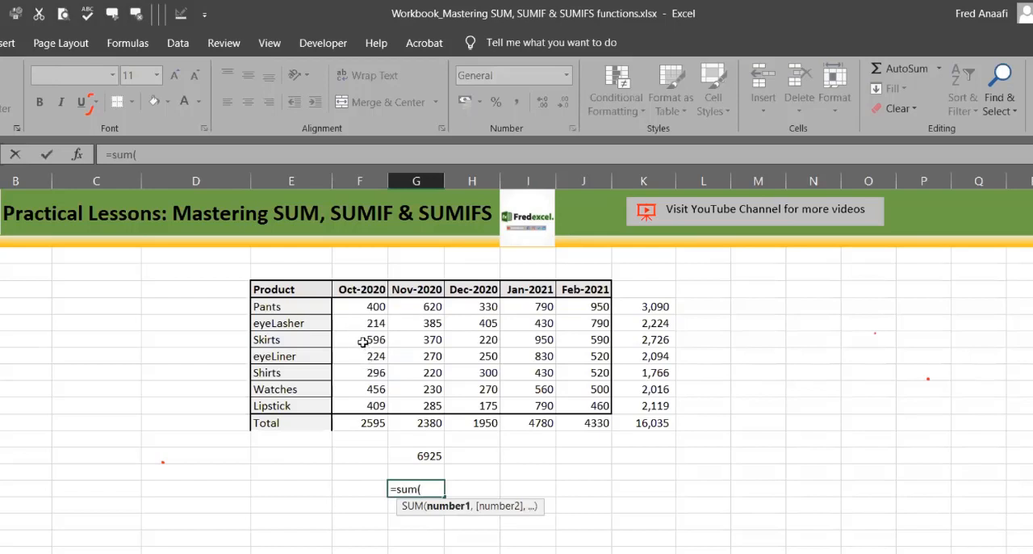
pyautogui.moveTo(364, 339); pyautogui.dragTo(572, 335)
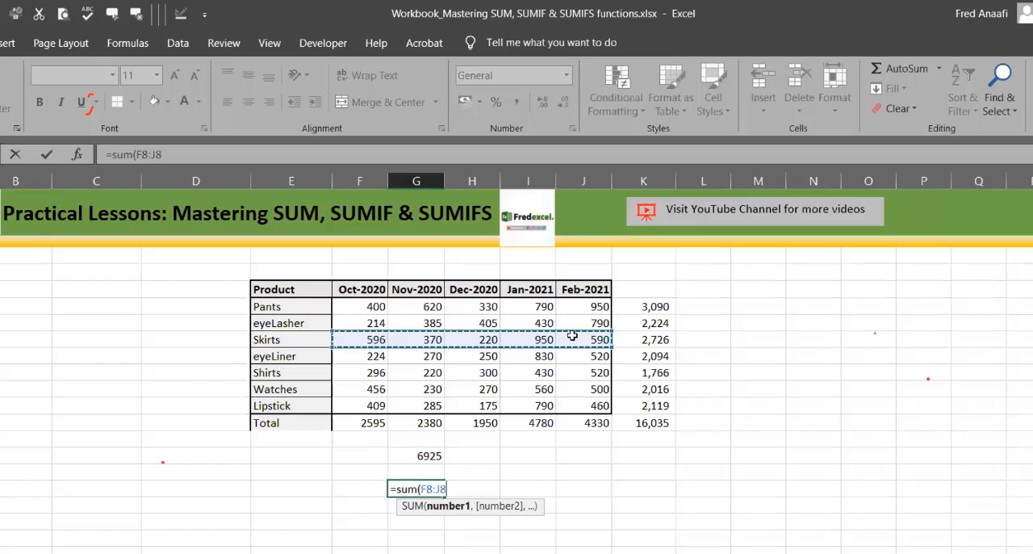
pyautogui.write(',')
pyautogui.click(368, 389)
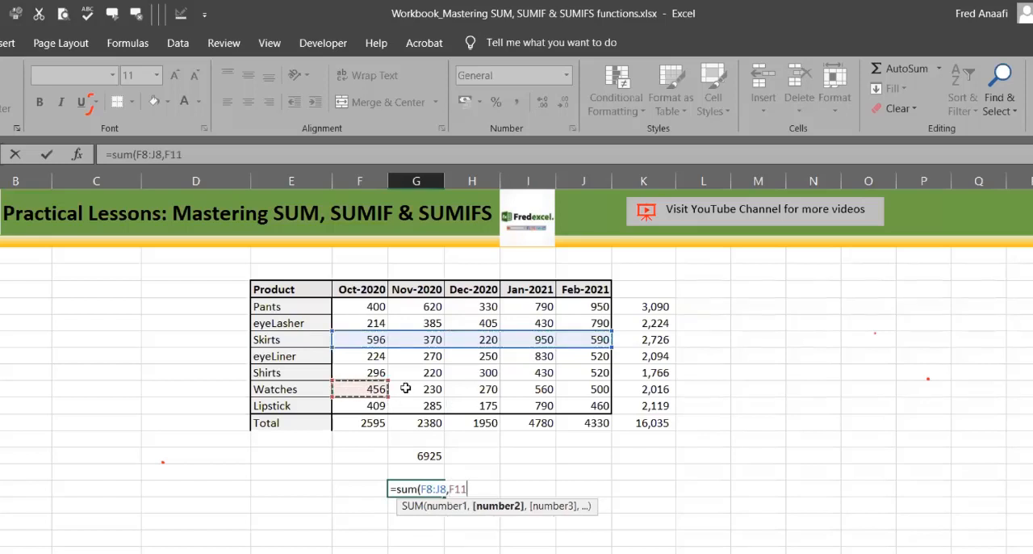
pyautogui.moveTo(405, 388); pyautogui.dragTo(578, 388)
pyautogui.write(',')
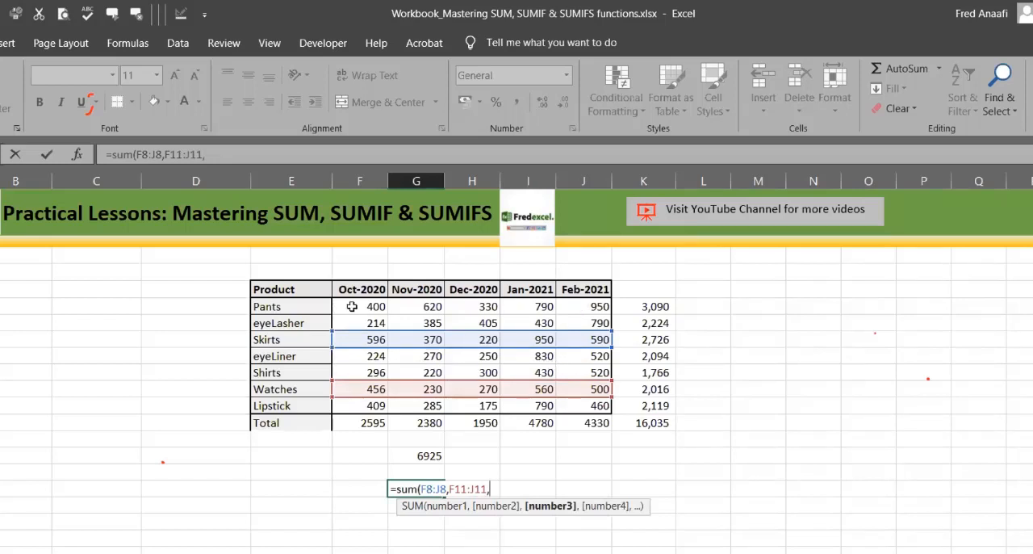
pyautogui.click(364, 357)
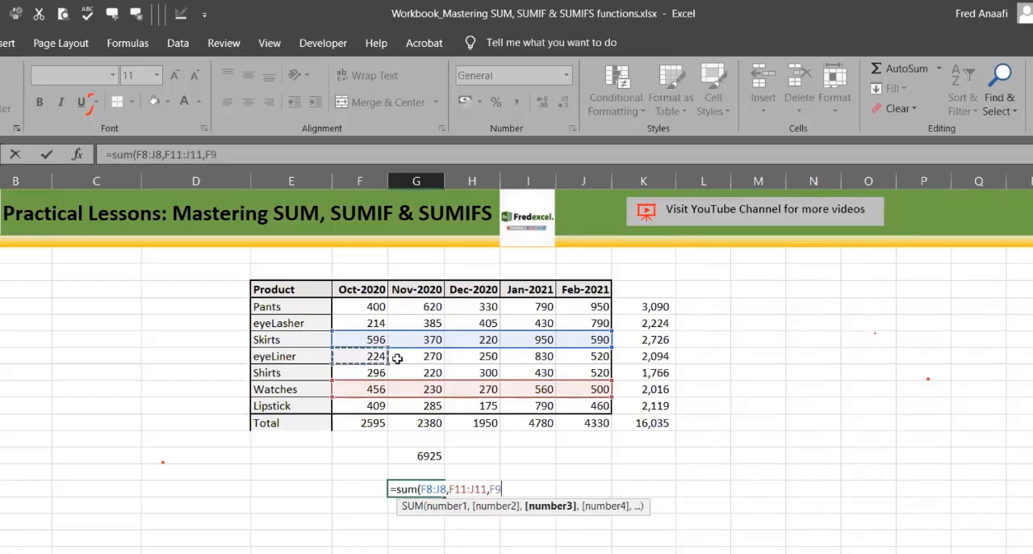
pyautogui.keyDown('shift'); pyautogui.click(577, 359); pyautogui.keyUp('shift')
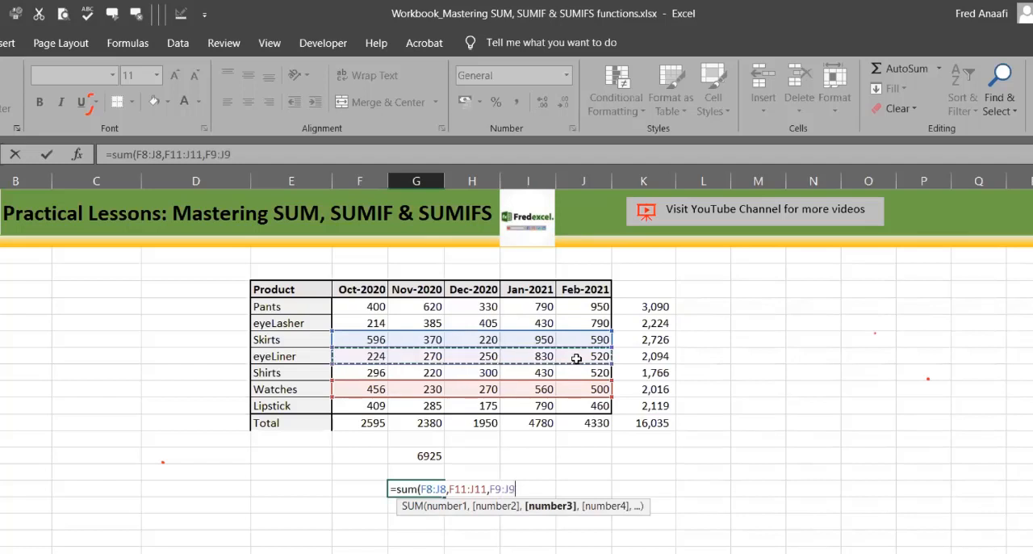
pyautogui.press('Return')
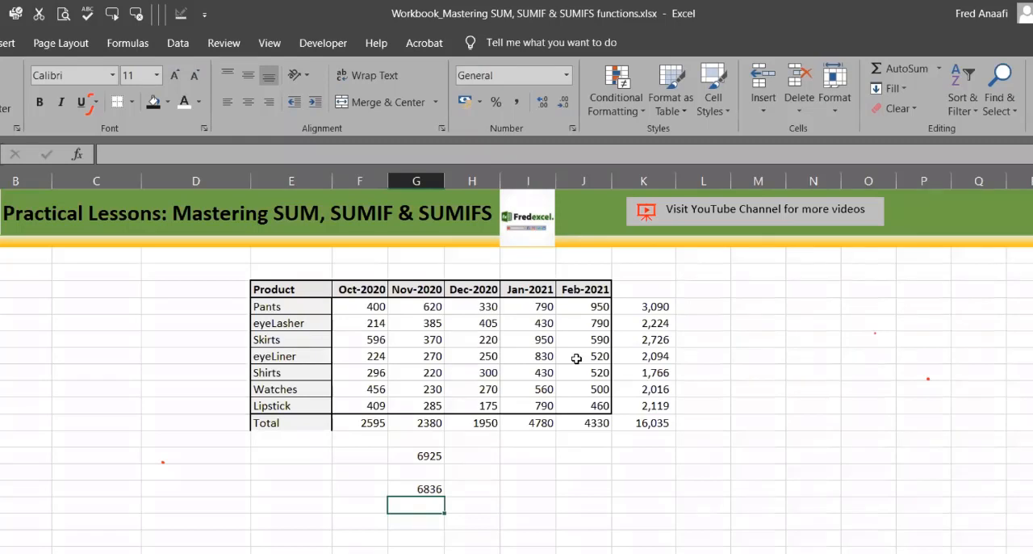
# Step: Switch to the StreamingServiceData sheet
pyautogui.click(905, 405)
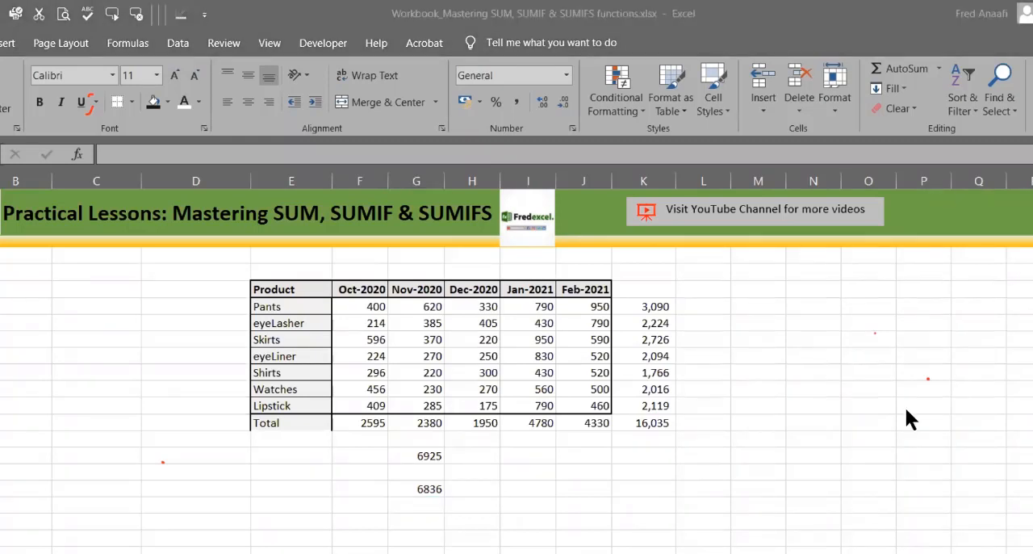
pyautogui.click(886, 549)
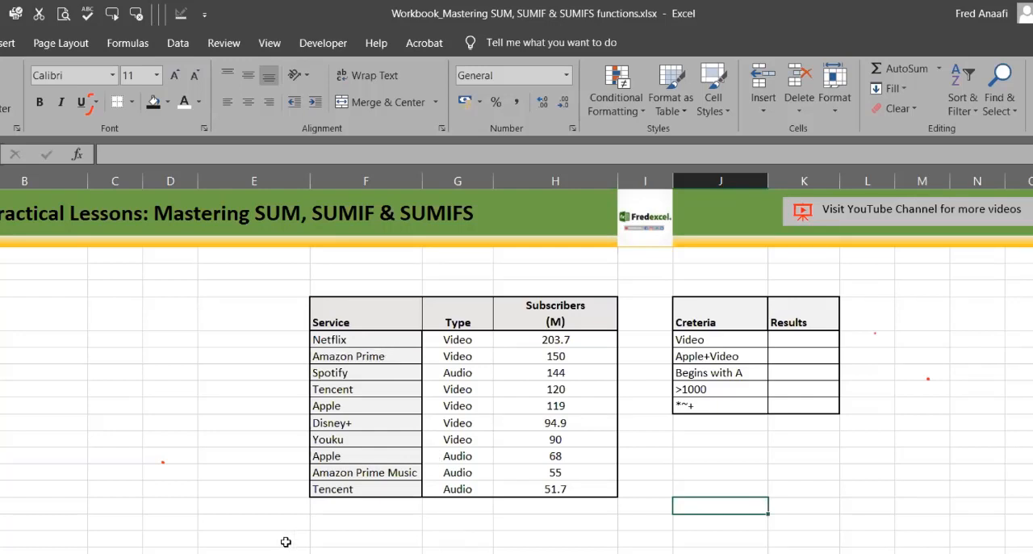
pyautogui.hotkey('alt', 'Tab')
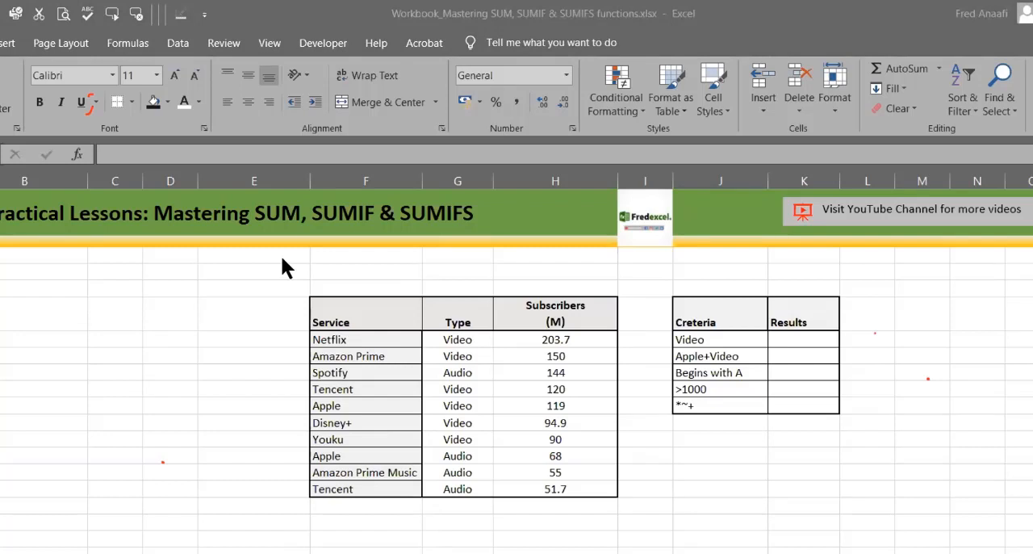
pyautogui.hotkey('alt', 'Tab')
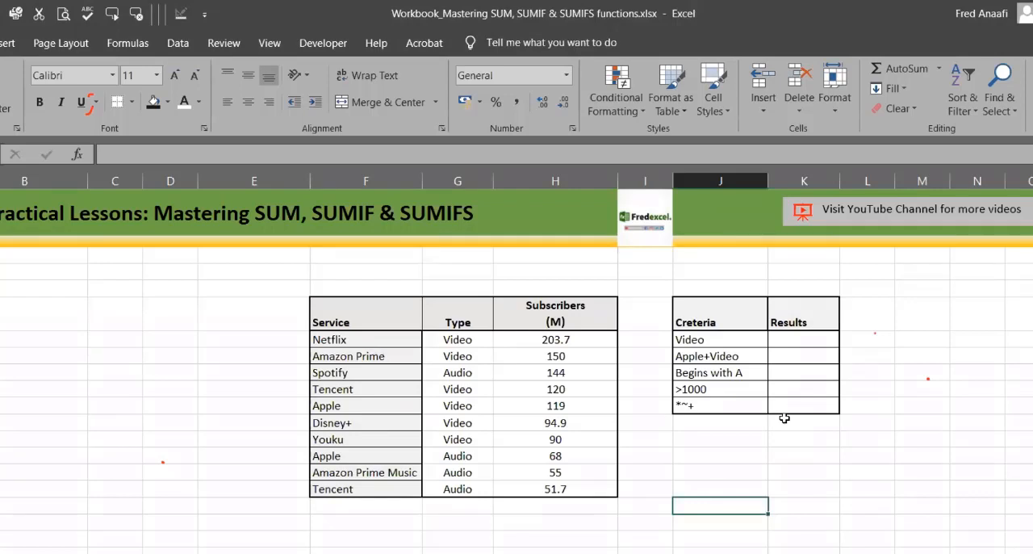
# Step: Enter the label SUMIF in J4 above the criteria table
pyautogui.click(734, 278)
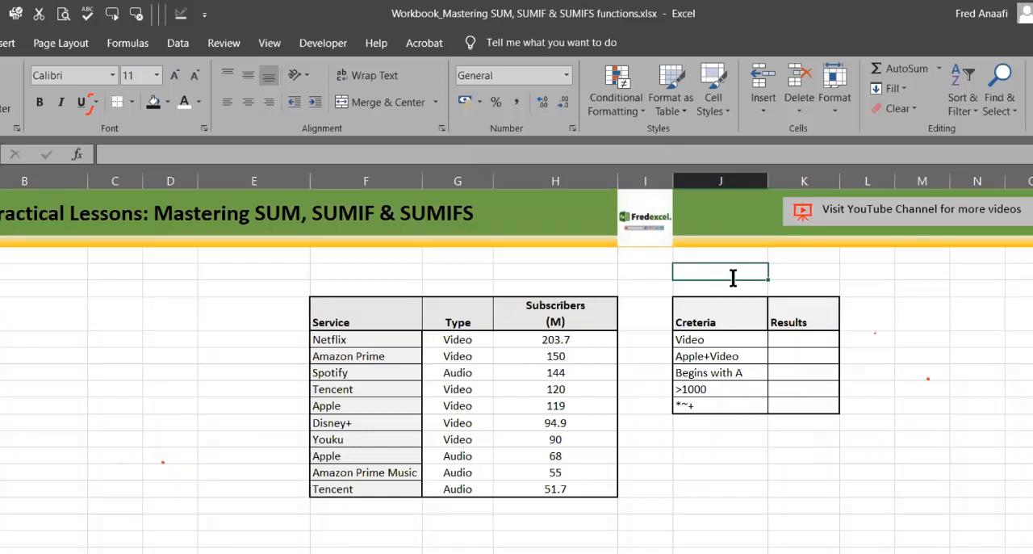
pyautogui.write('SUMIF')
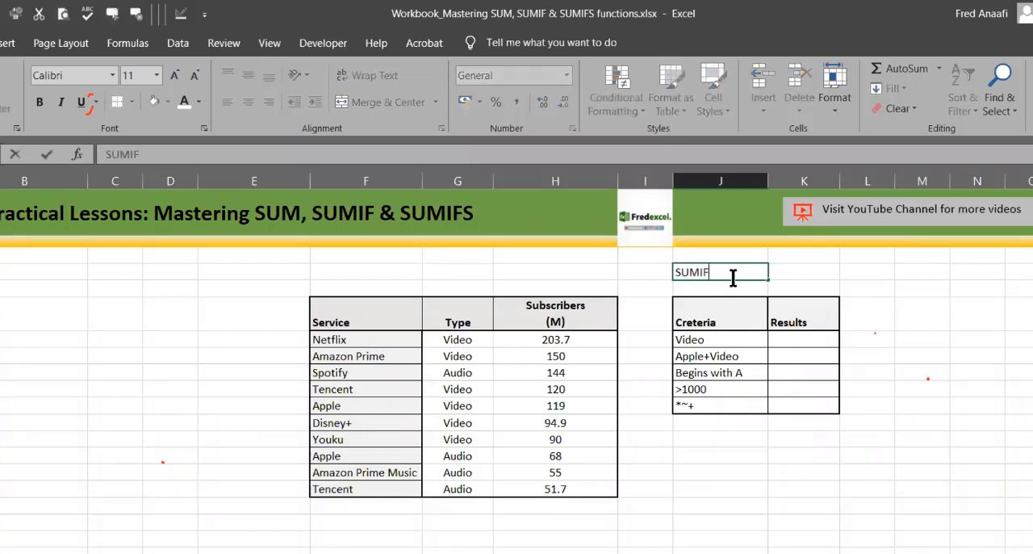
pyautogui.click(921, 356)
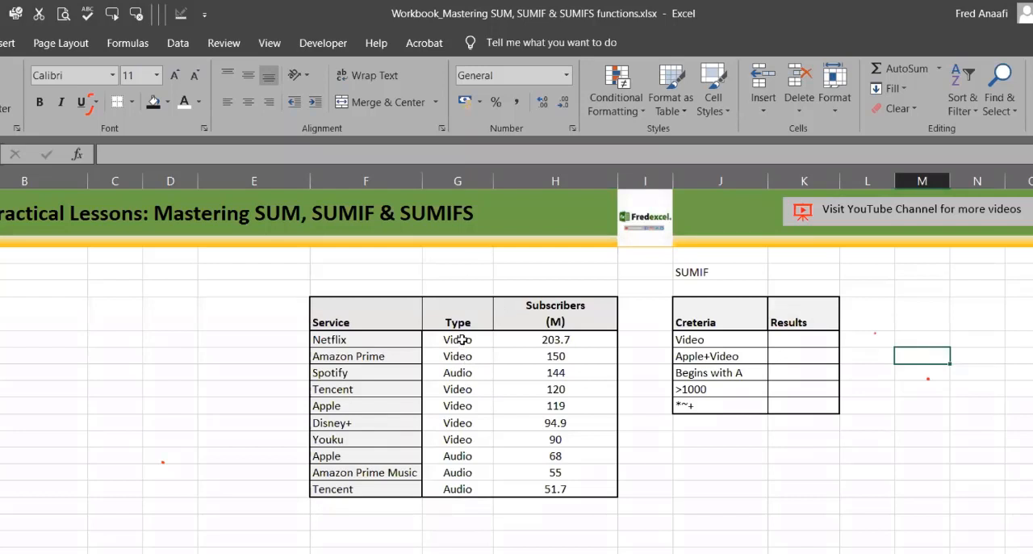
pyautogui.moveTo(462, 339); pyautogui.dragTo(459, 489)
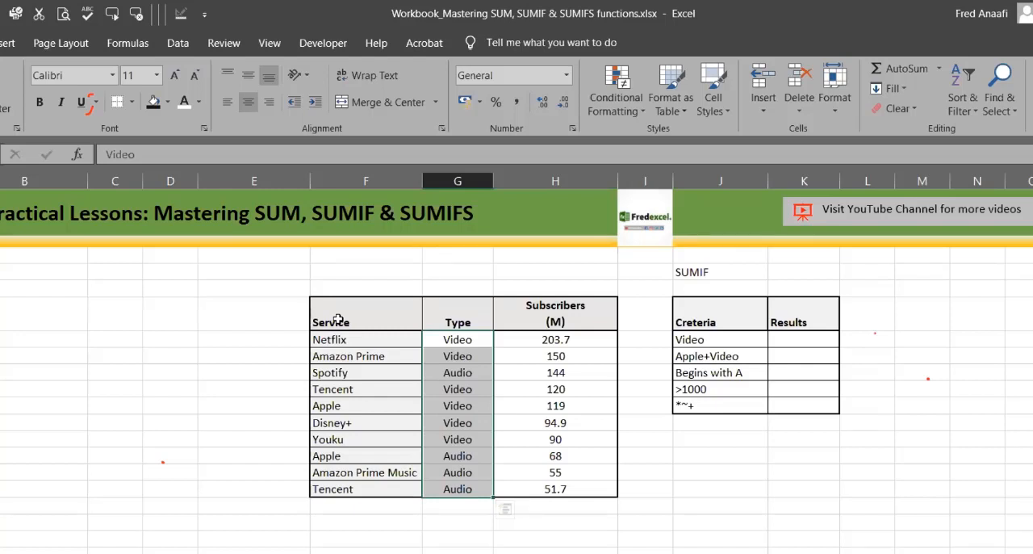
pyautogui.moveTo(343, 340); pyautogui.dragTo(563, 371)
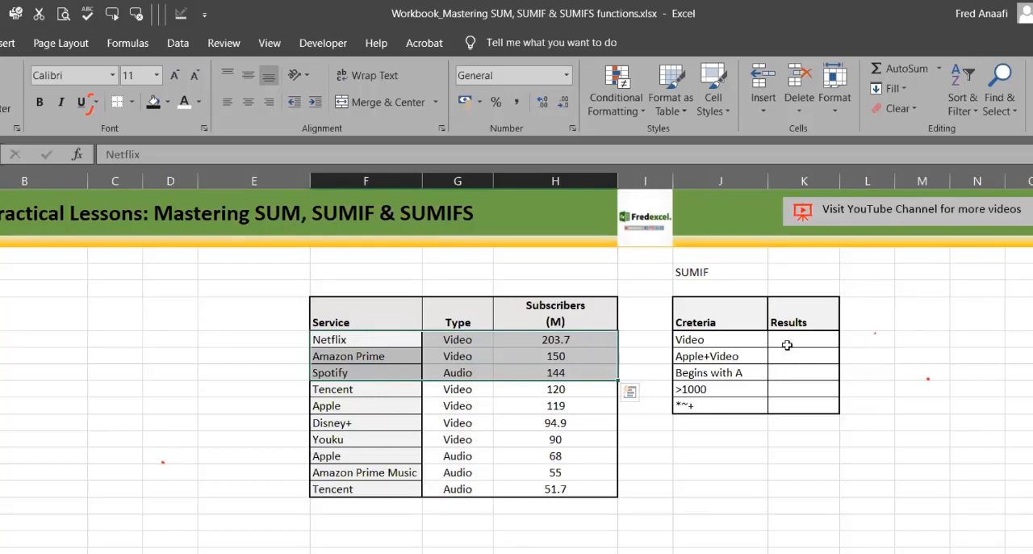
# Step: Start a SUMIF formula in K7, the result cell beside the Video criterion
pyautogui.click(783, 337)
pyautogui.write('=')
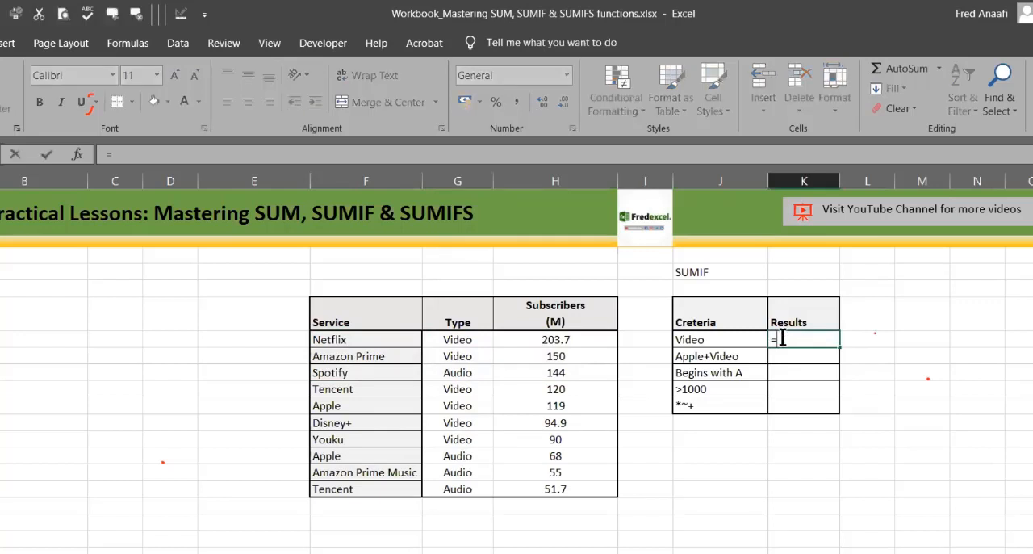
pyautogui.write('SUM(')
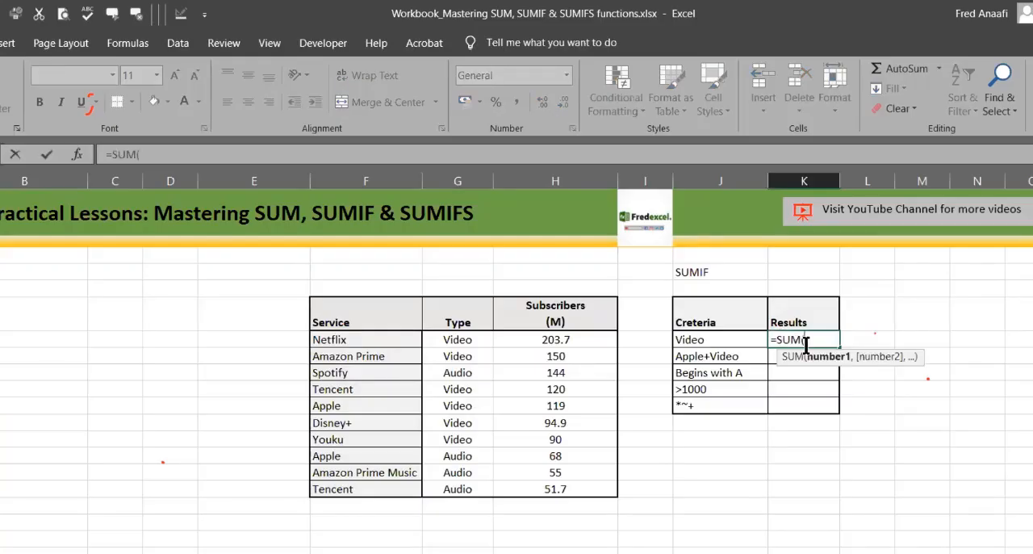
pyautogui.press('BackSpace')
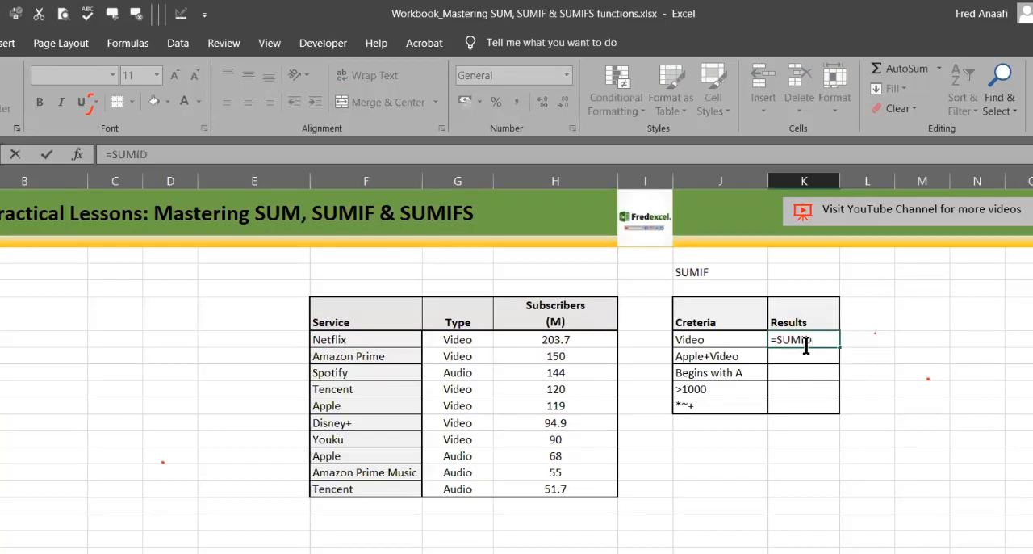
pyautogui.write('IF')
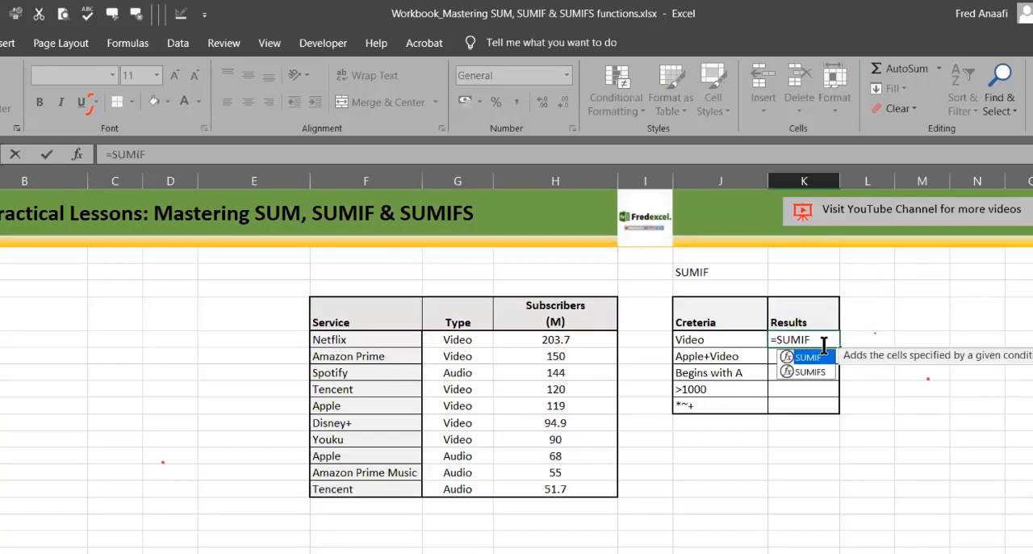
pyautogui.write('(')
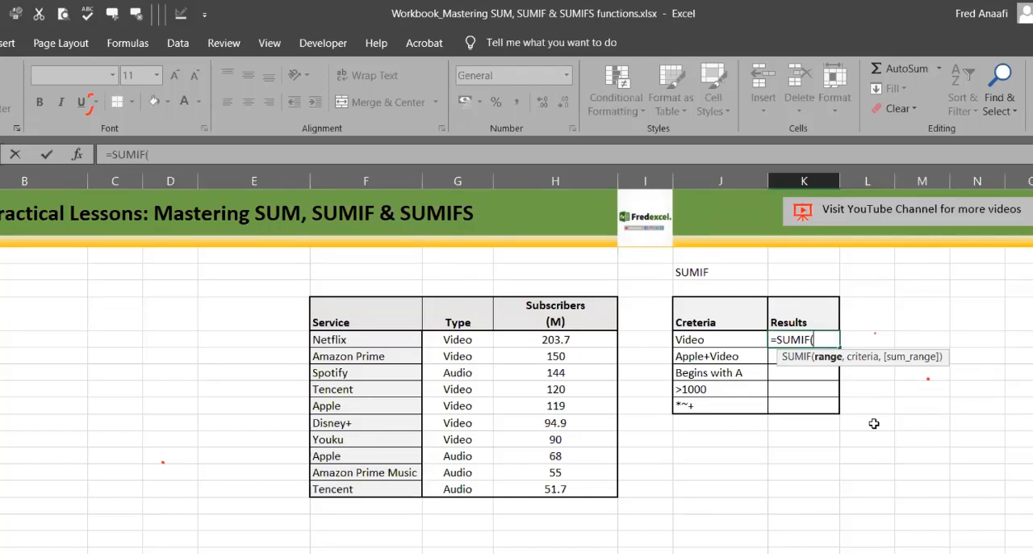
pyautogui.click(873, 424)
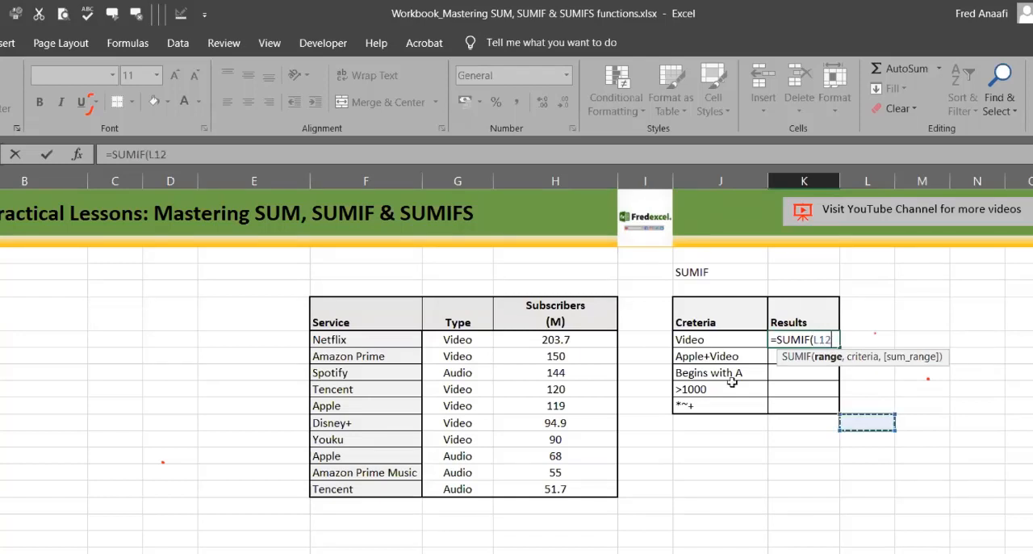
pyautogui.click(565, 388)
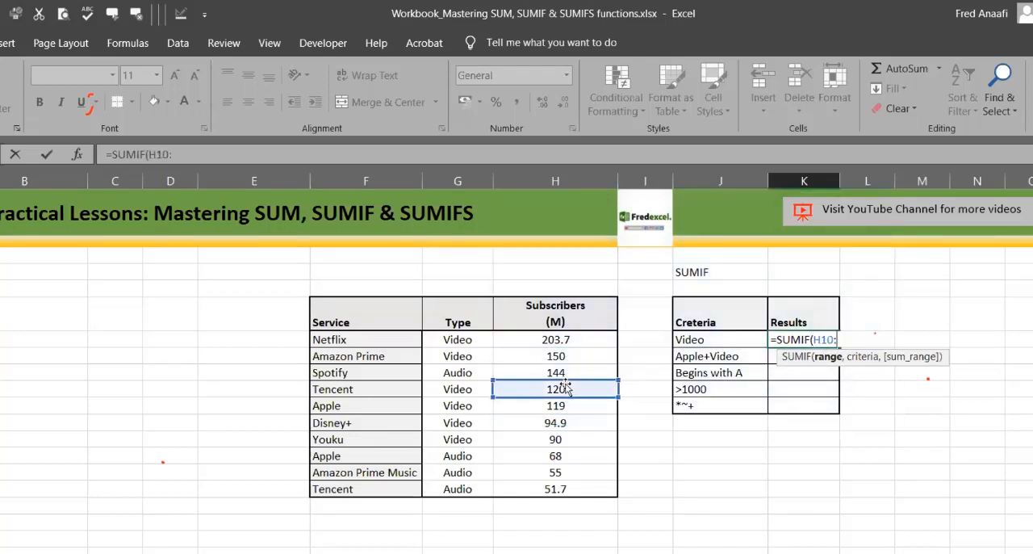
pyautogui.press('BackSpace')
pyautogui.press('BackSpace')
pyautogui.press('BackSpace')
pyautogui.press('BackSpace')
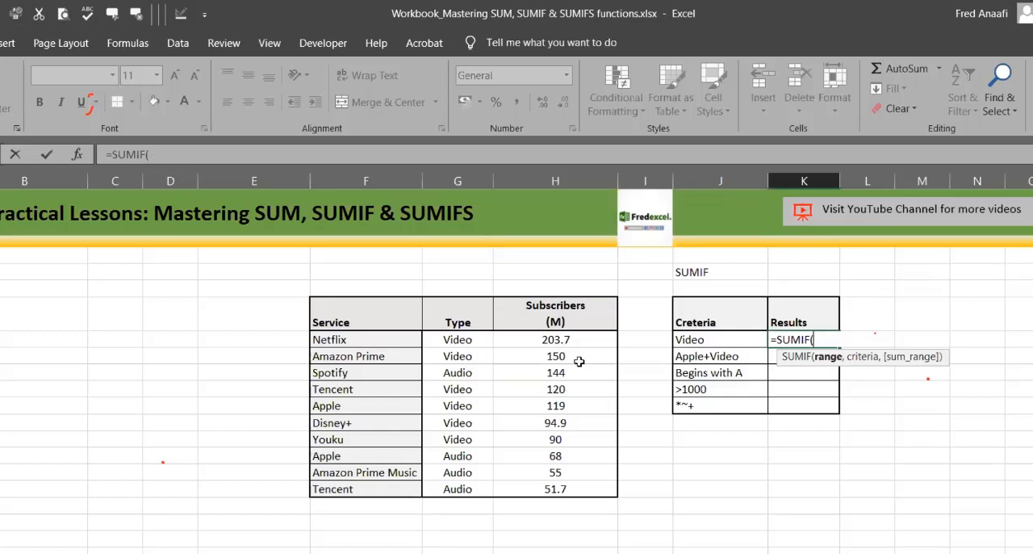
pyautogui.moveTo(546, 356); pyautogui.dragTo(551, 489)
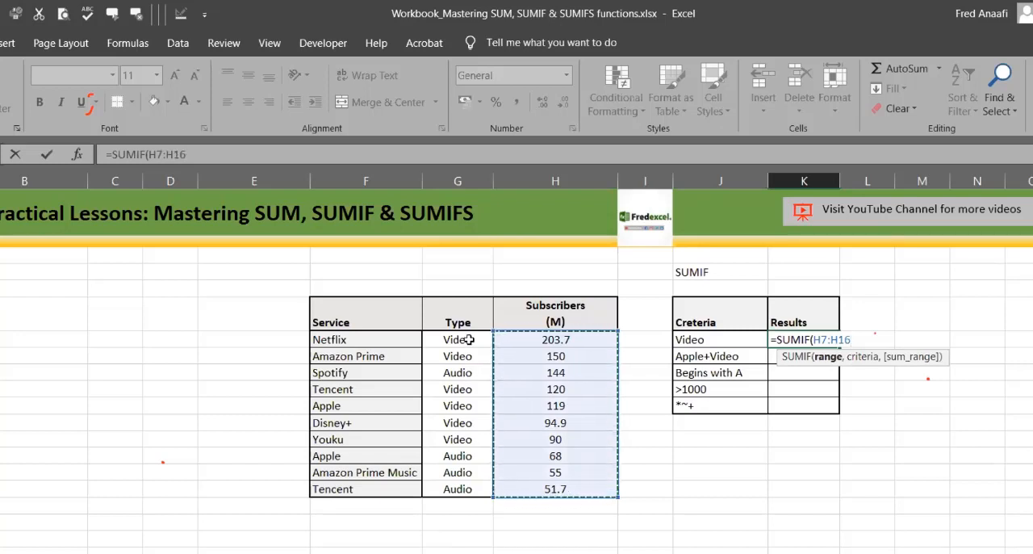
# Step: Complete the SUMIF formula in K7 with criteria range G7:G16, criterion "Video" and sum range H7:H16
pyautogui.click(468, 339)
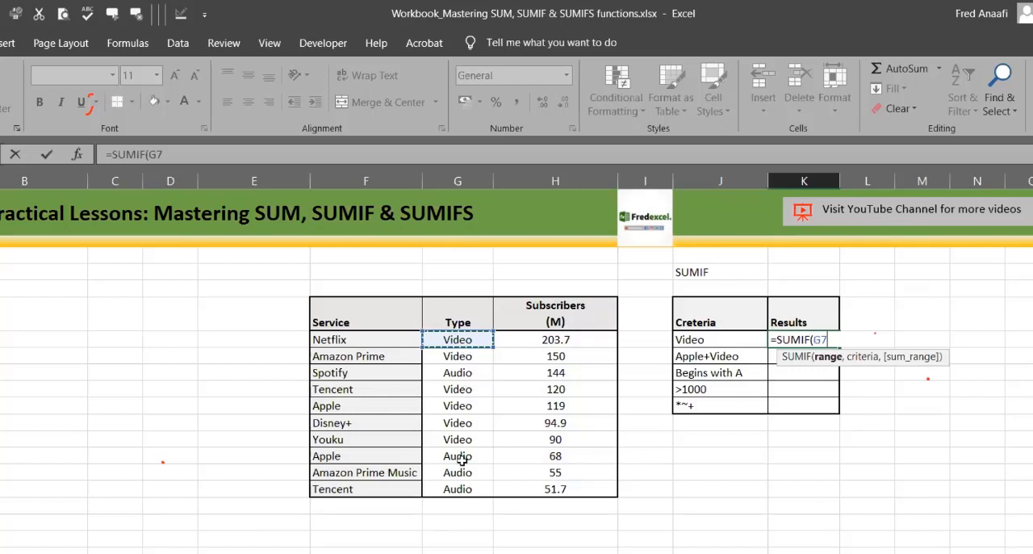
pyautogui.keyDown('shift'); pyautogui.click(463, 499); pyautogui.keyUp('shift')
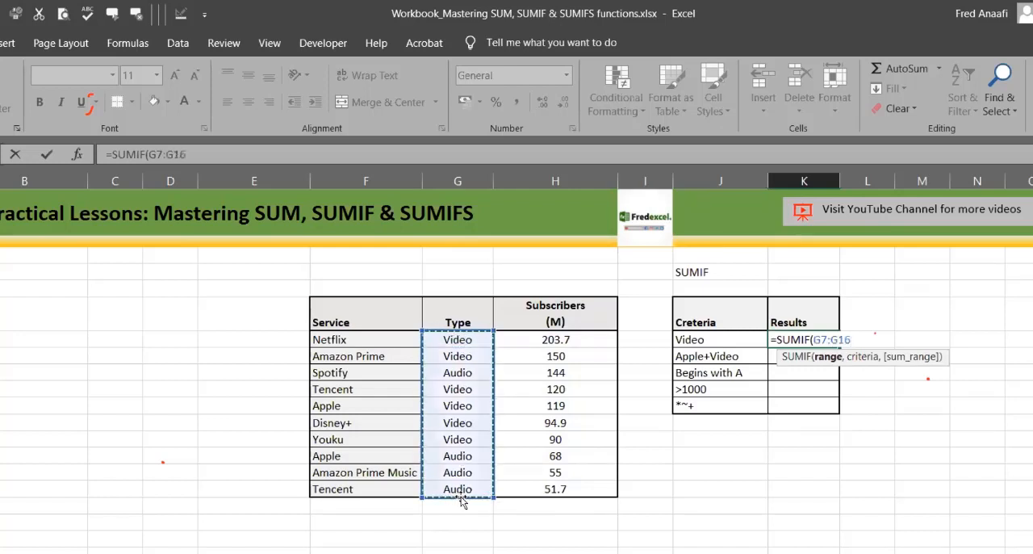
pyautogui.write(',')
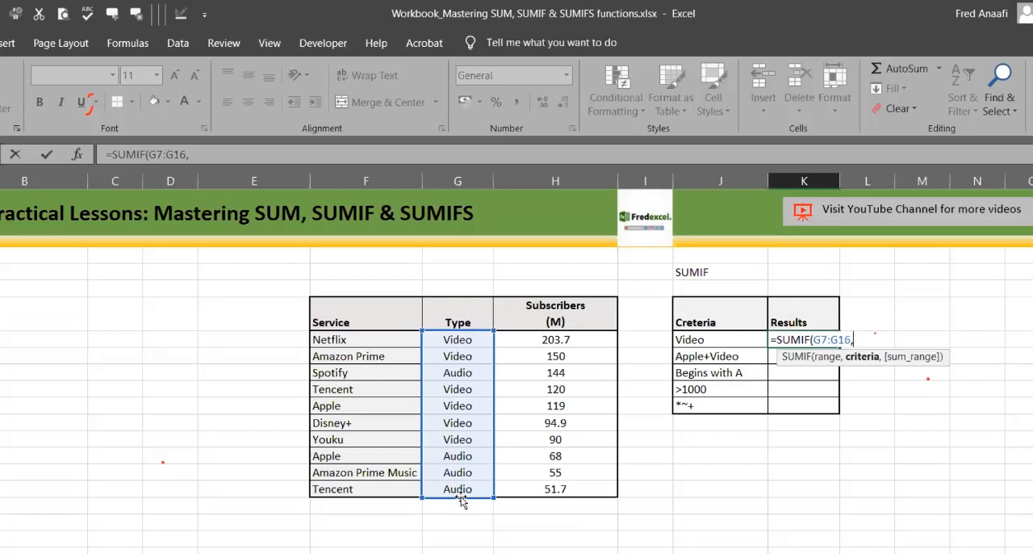
pyautogui.write('"Video",')
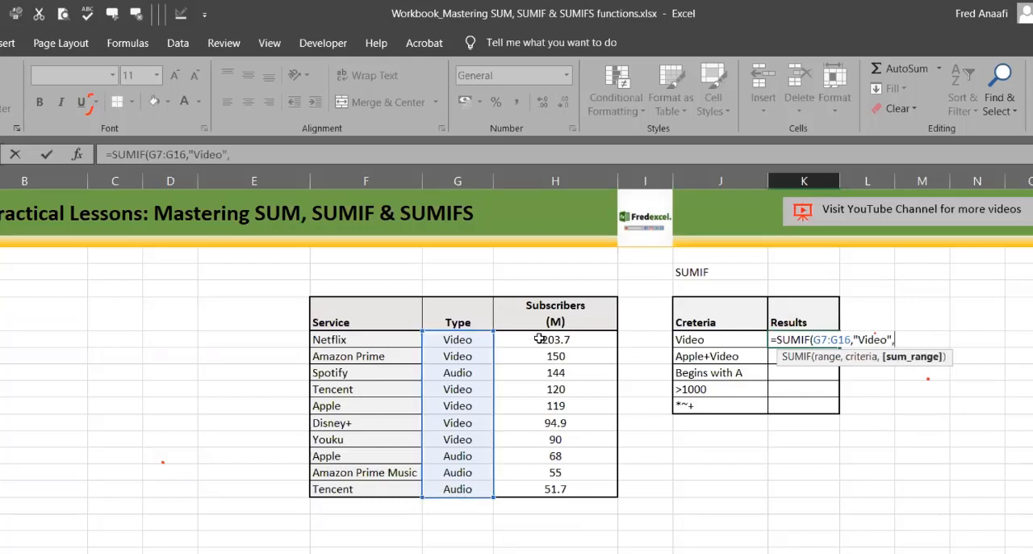
pyautogui.click(540, 339)
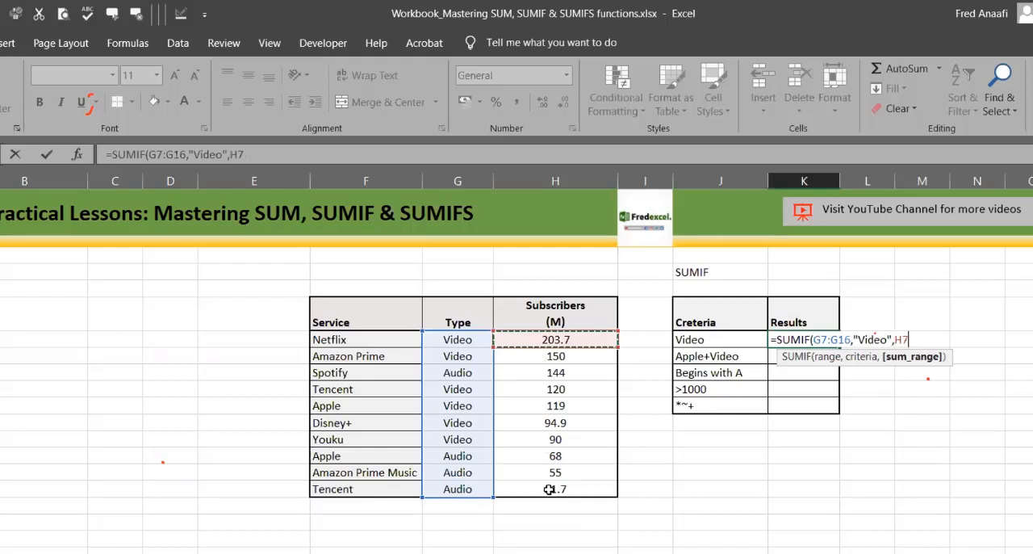
pyautogui.moveTo(549, 489); pyautogui.dragTo(549, 489)
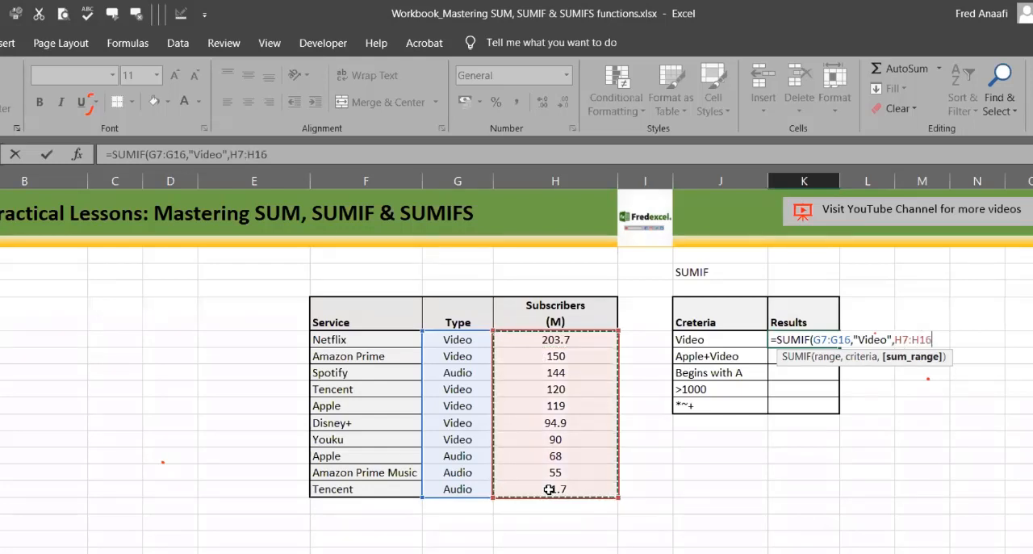
pyautogui.write(')')
pyautogui.press('Return')
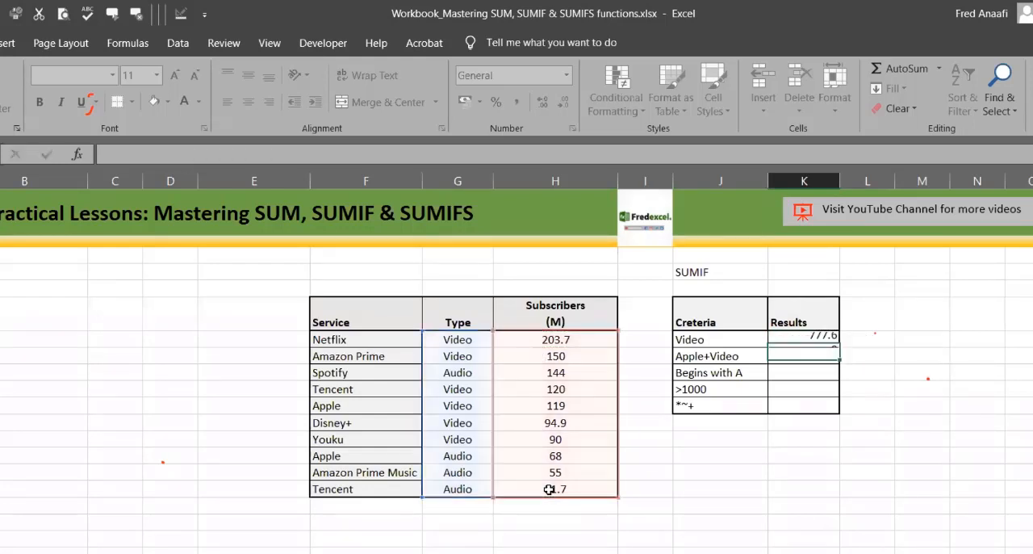
# Step: Total the Subscribers column in H17 with =SUM(H7:H16)
pyautogui.click(811, 338)
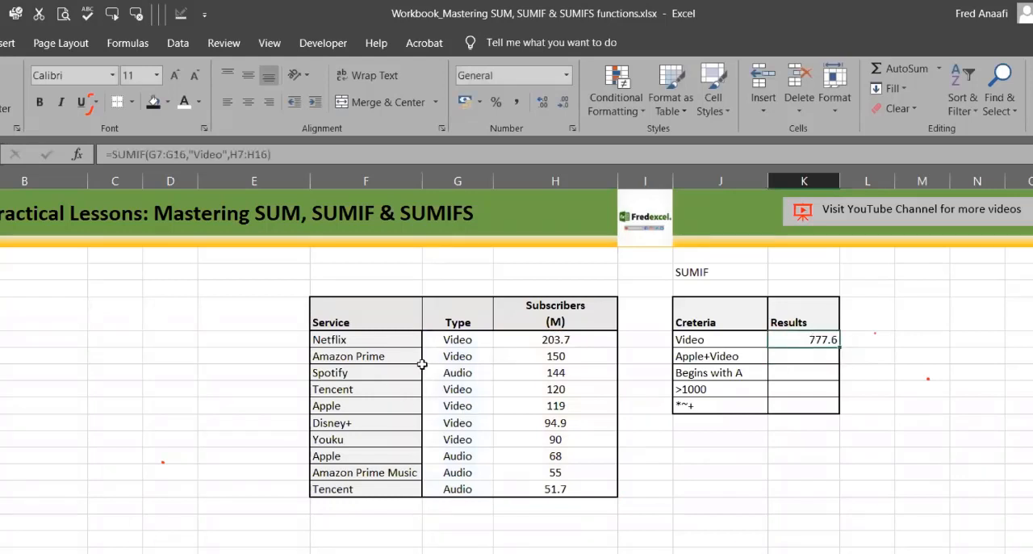
pyautogui.click(557, 502)
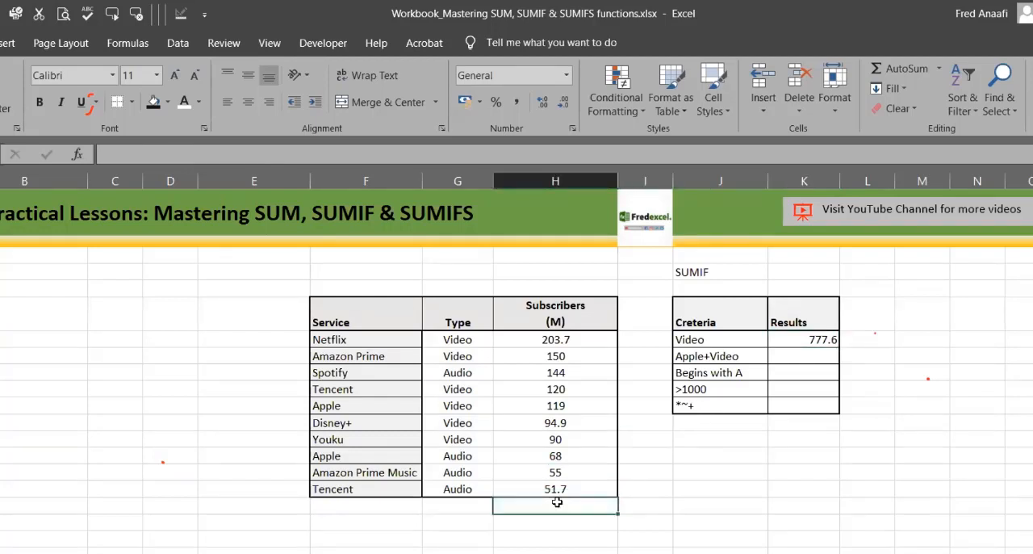
pyautogui.doubleClick(557, 502)
pyautogui.hotkey('alt', '=')
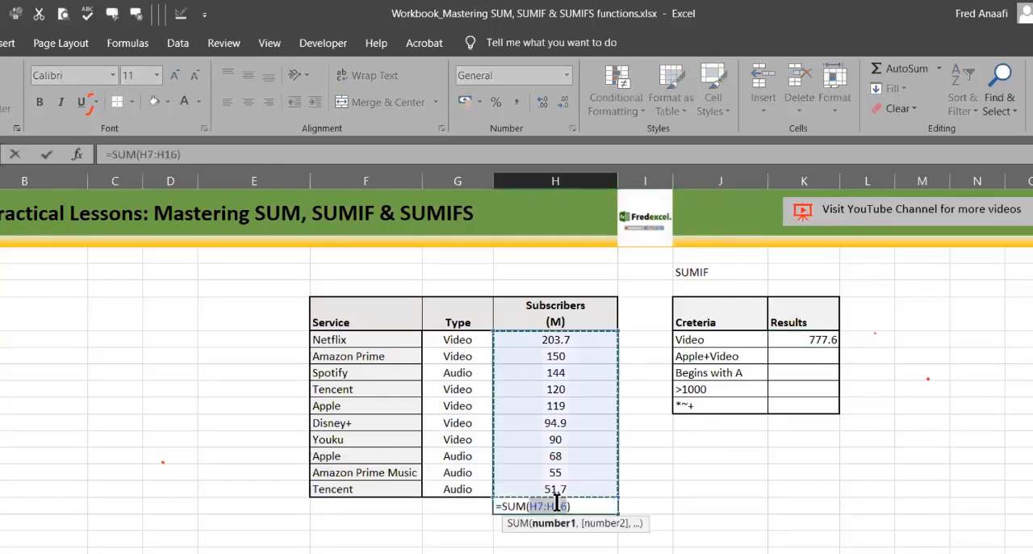
pyautogui.press('Return')
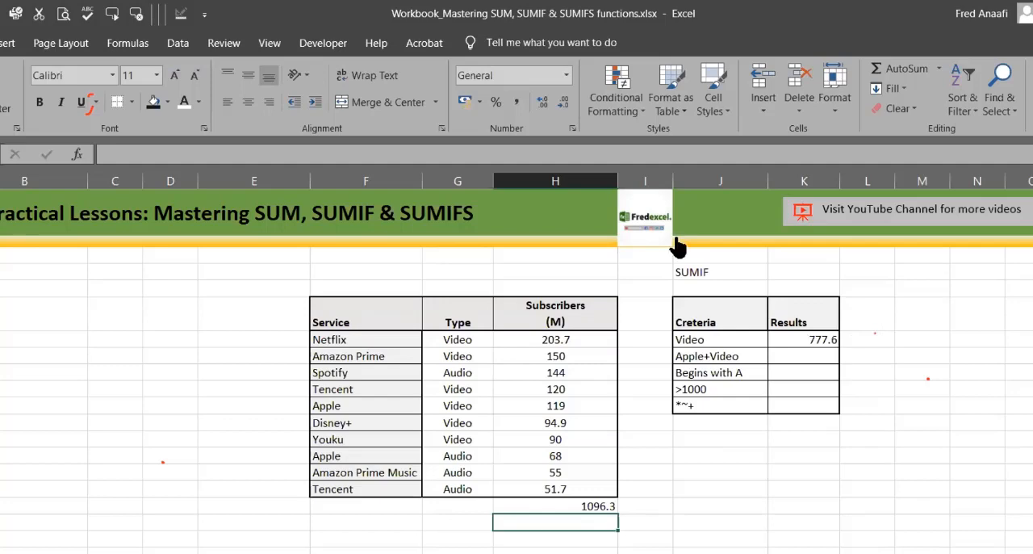
# Step: Enter =H7 in M7 to reference Netflix's subscriber figure
pyautogui.click(804, 340)
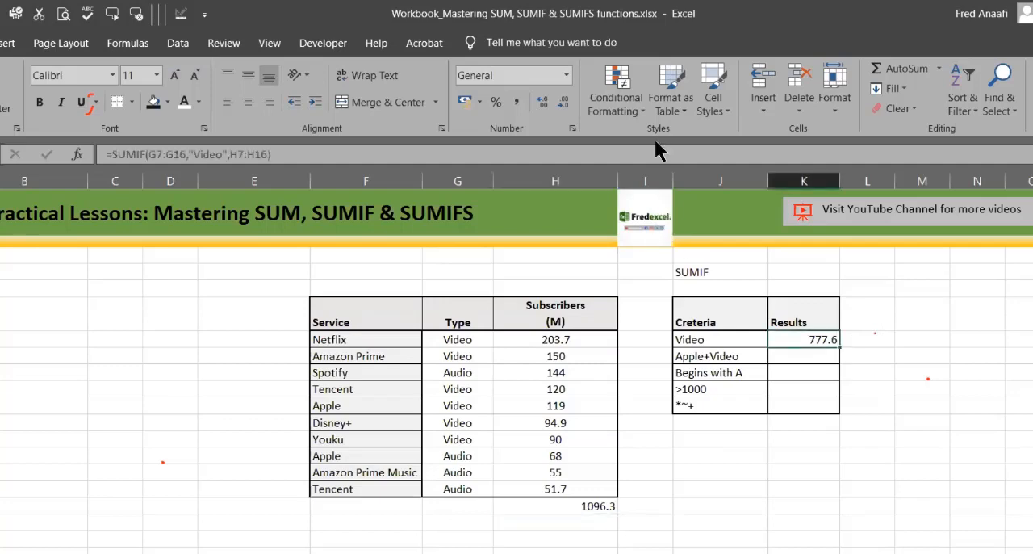
pyautogui.click(918, 335)
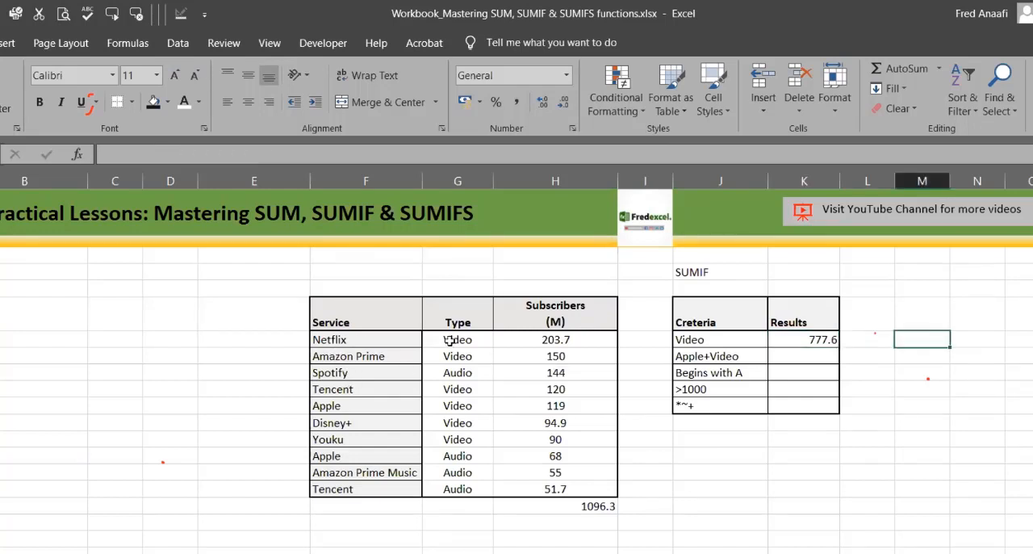
pyautogui.write('=')
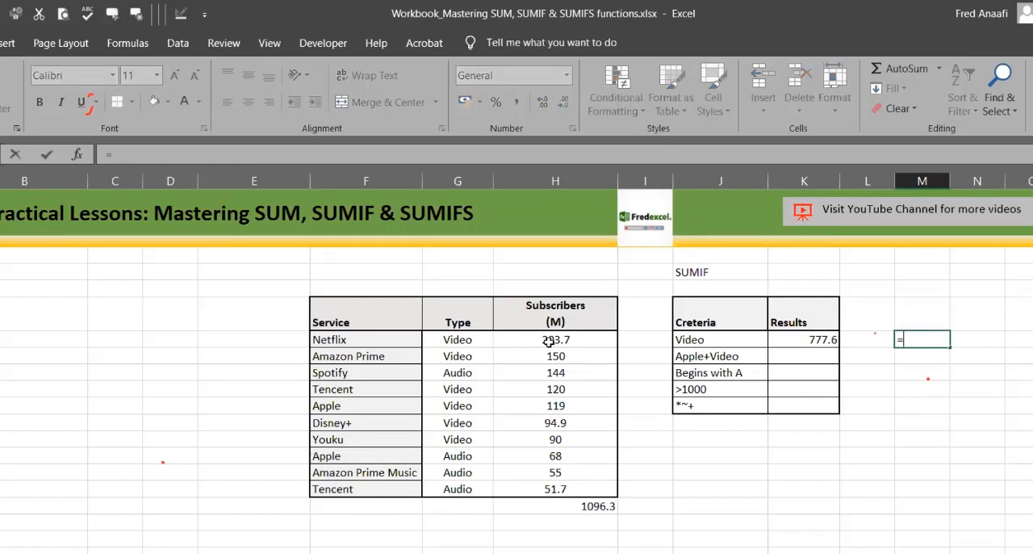
pyautogui.click(549, 342)
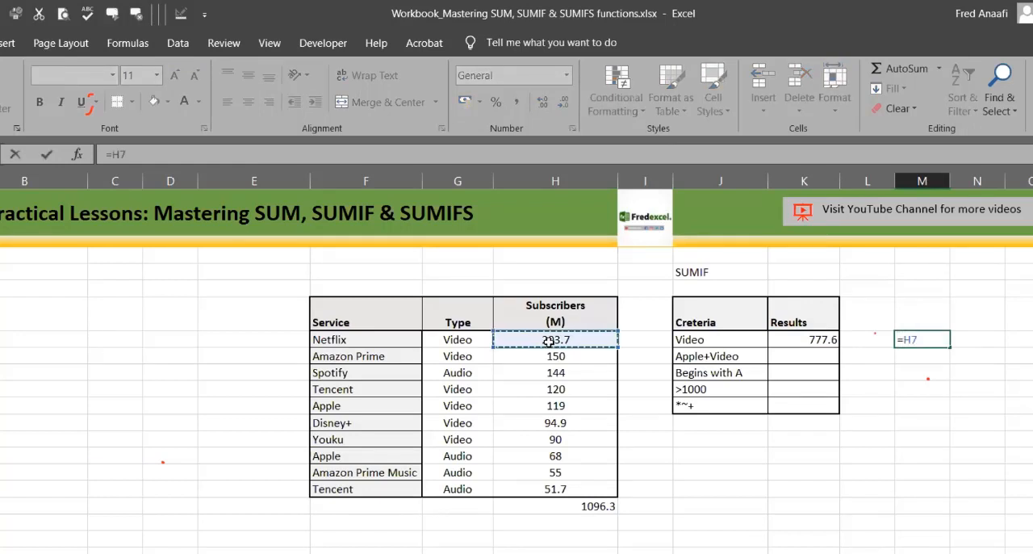
pyautogui.press('Return')
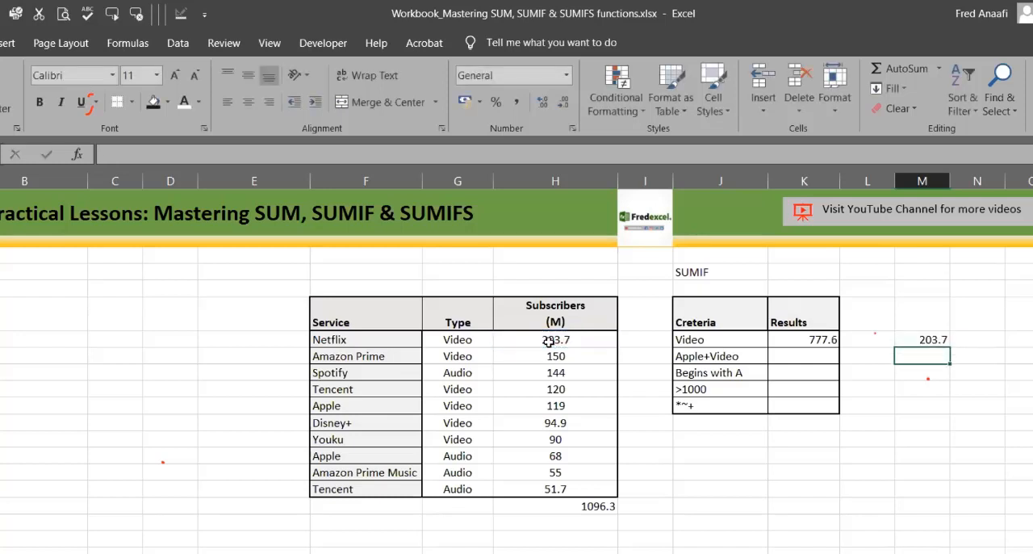
pyautogui.click(935, 343)
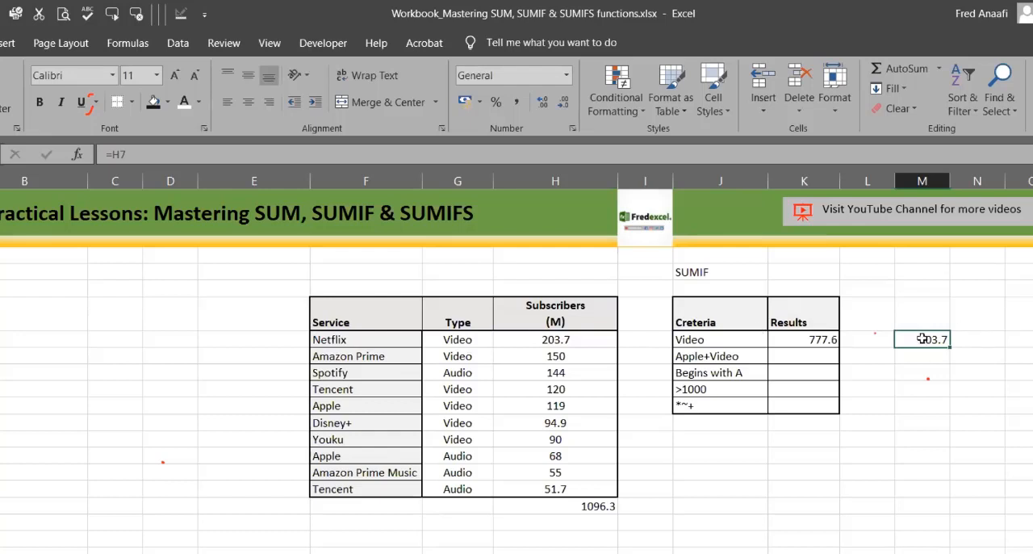
# Step: Replace the typed "Video" criterion in K7's SUMIF formula with a reference to cell J7
pyautogui.click(784, 341)
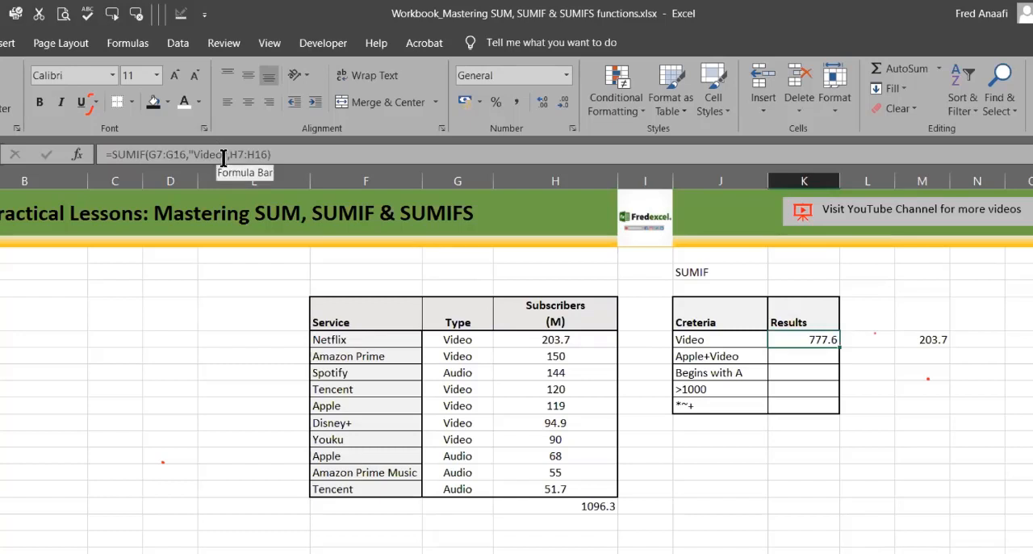
pyautogui.click(904, 390)
pyautogui.click(820, 342)
pyautogui.click(228, 154)
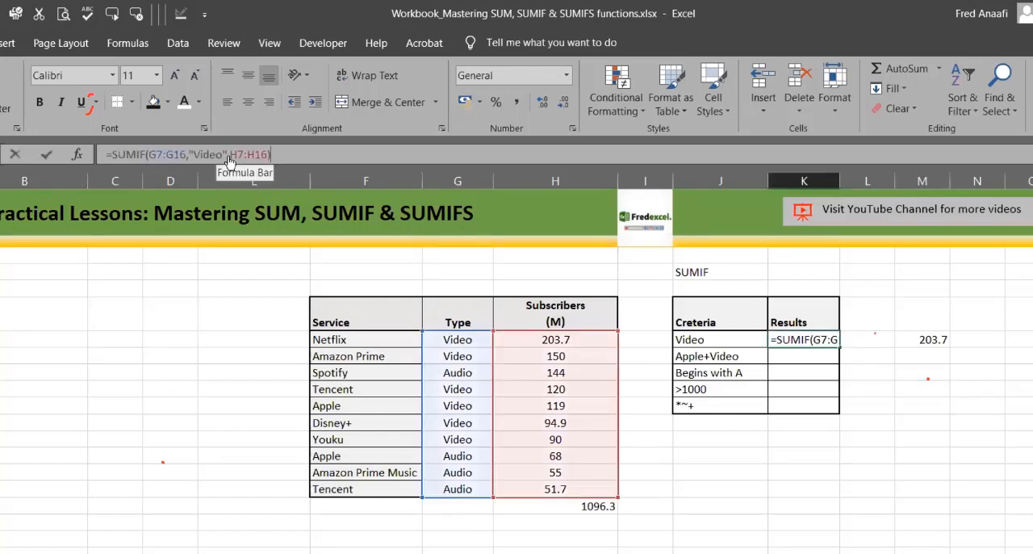
pyautogui.press('BackSpace')
pyautogui.press('BackSpace')
pyautogui.press('BackSpace')
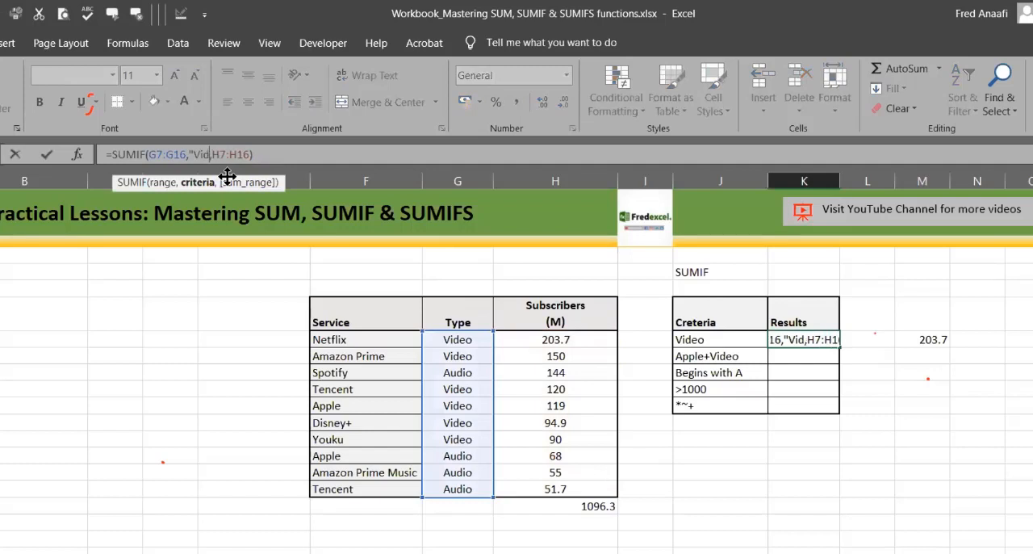
pyautogui.press('BackSpace')
pyautogui.press('BackSpace')
pyautogui.press('BackSpace')
pyautogui.press('BackSpace')
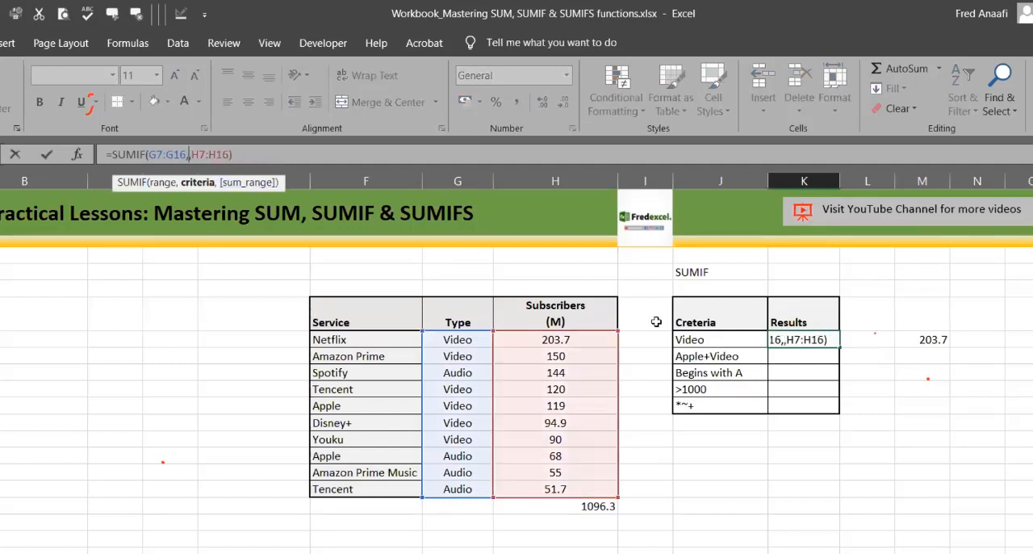
pyautogui.click(704, 340)
pyautogui.press('Return')
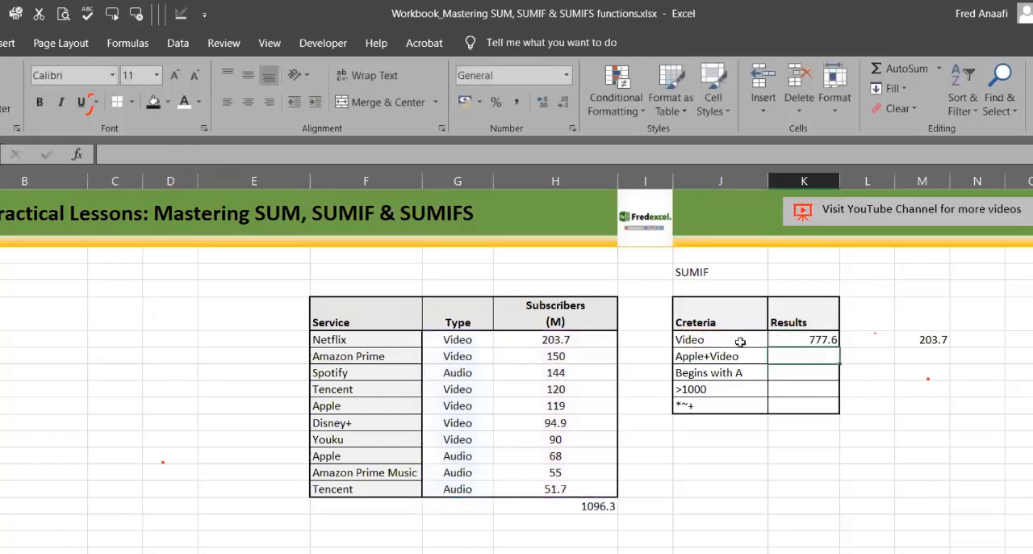
# Step: Change the criterion in J7 to Audio
pyautogui.click(825, 339)
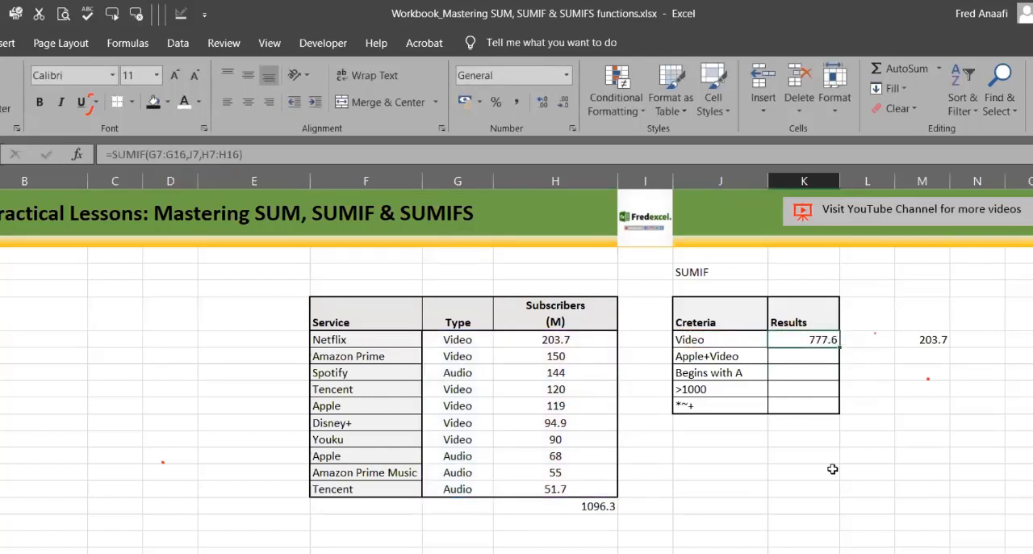
pyautogui.click(728, 340)
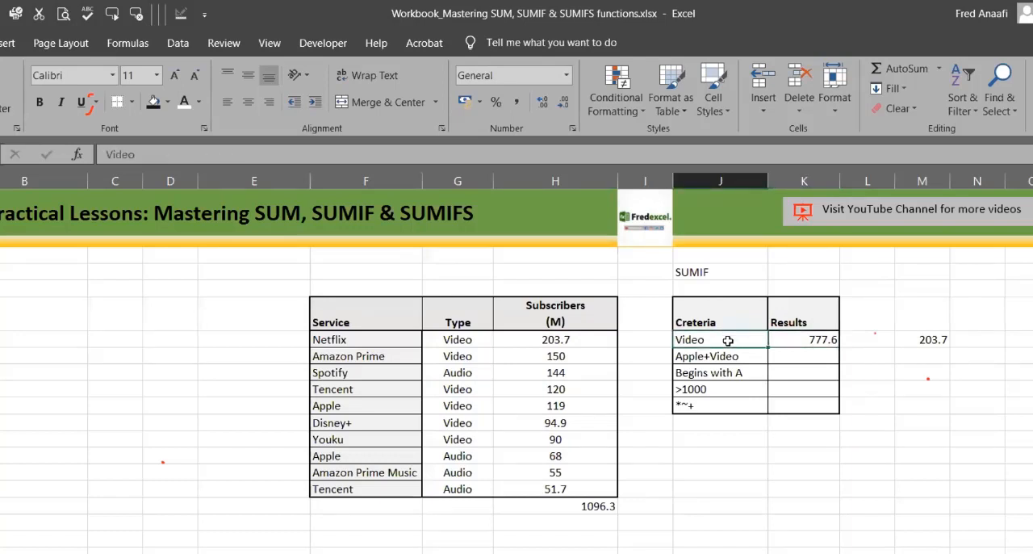
pyautogui.write('Audio')
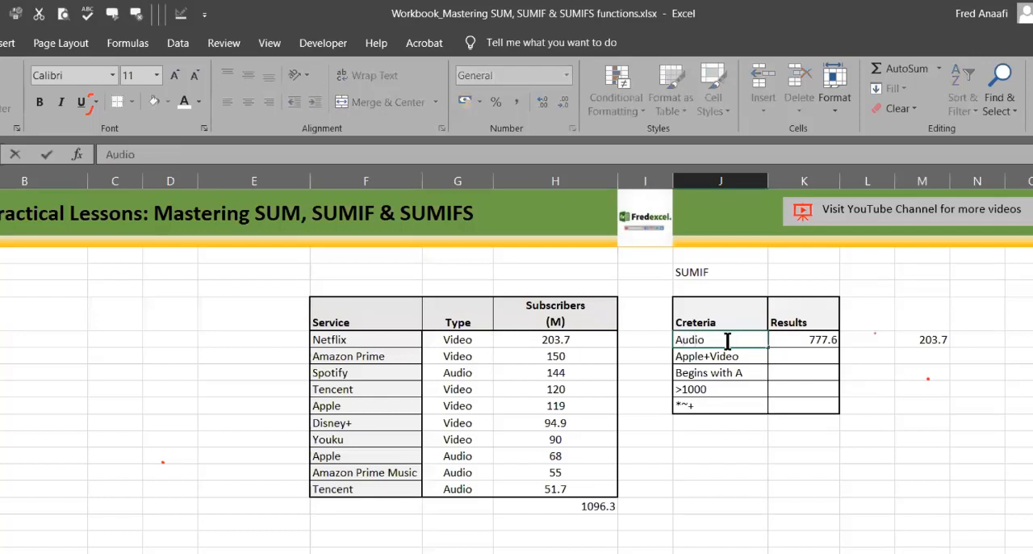
pyautogui.press('Return')
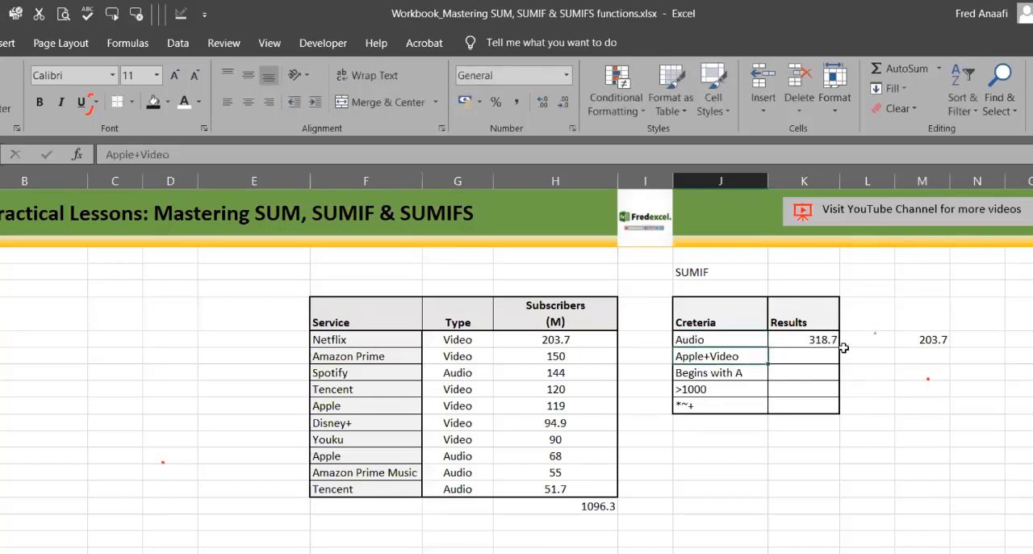
# Step: Change the criterion in J7 to Video
pyautogui.click(819, 339)
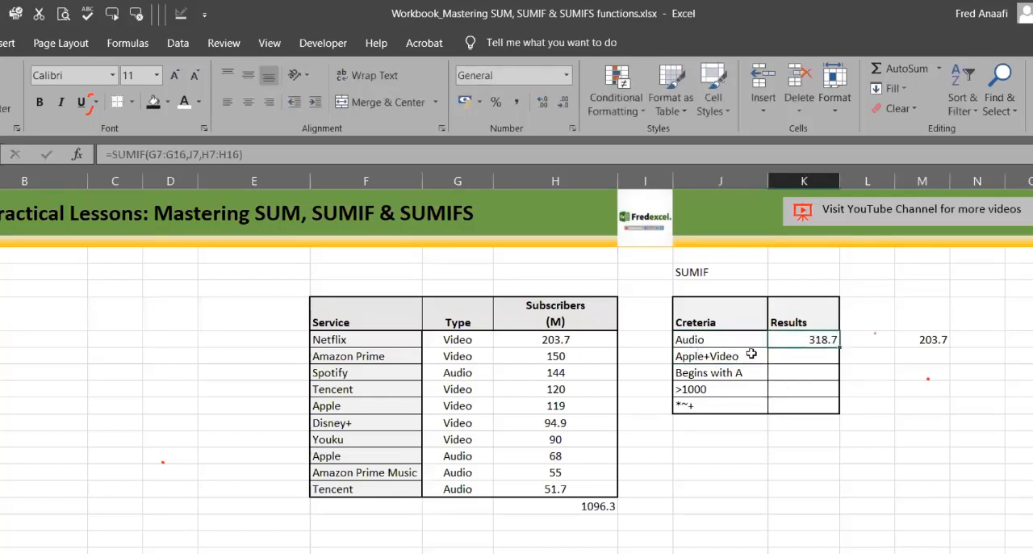
pyautogui.click(721, 341)
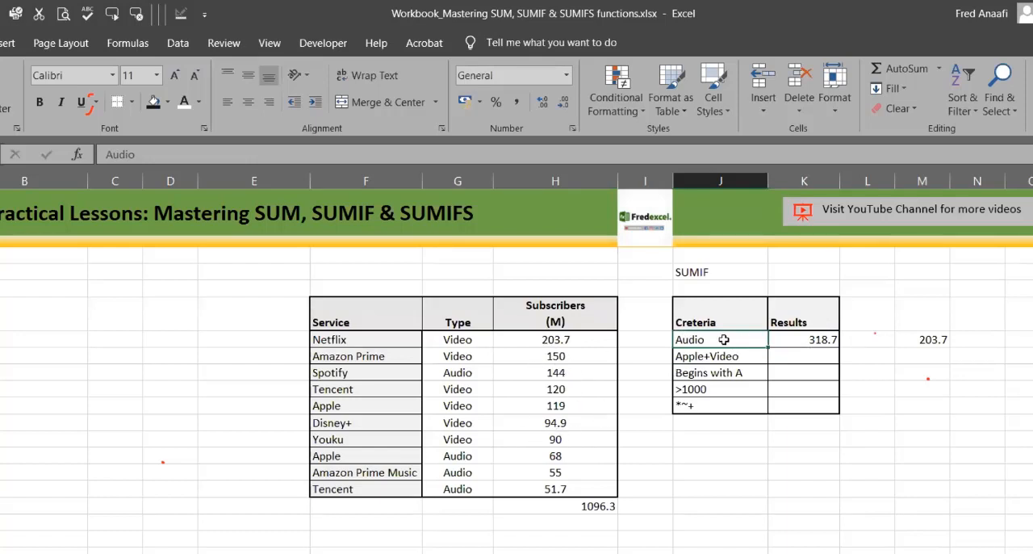
pyautogui.write('Video')
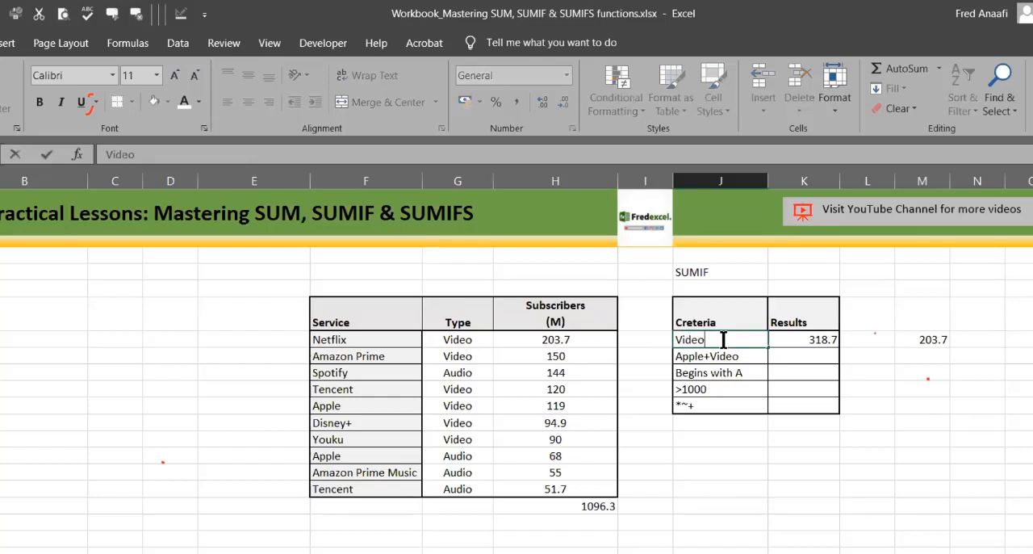
pyautogui.press('Return')
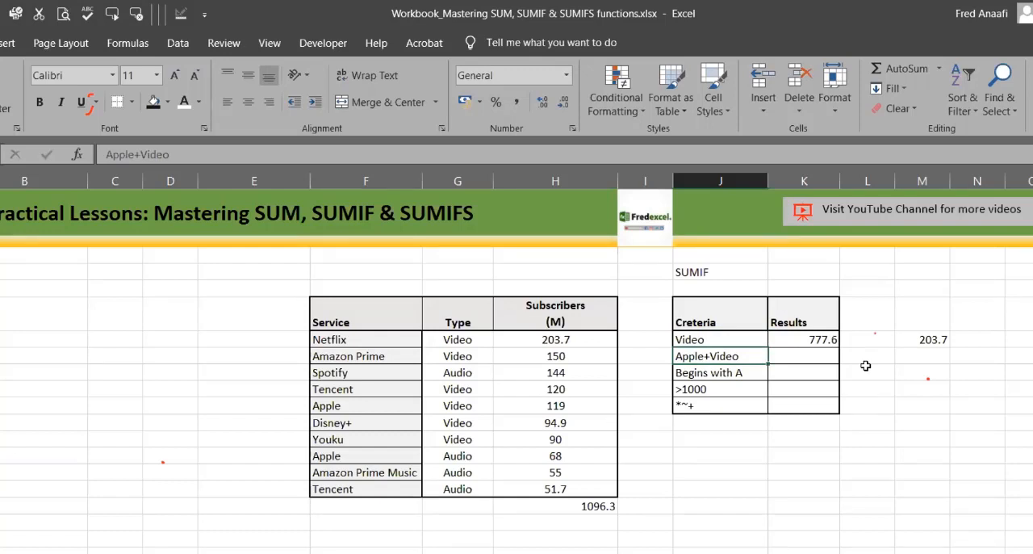
# Step: Set Apple's Video subscriber figure in H11 to 3000 and check the SUMIF result in K7
pyautogui.click(552, 475)
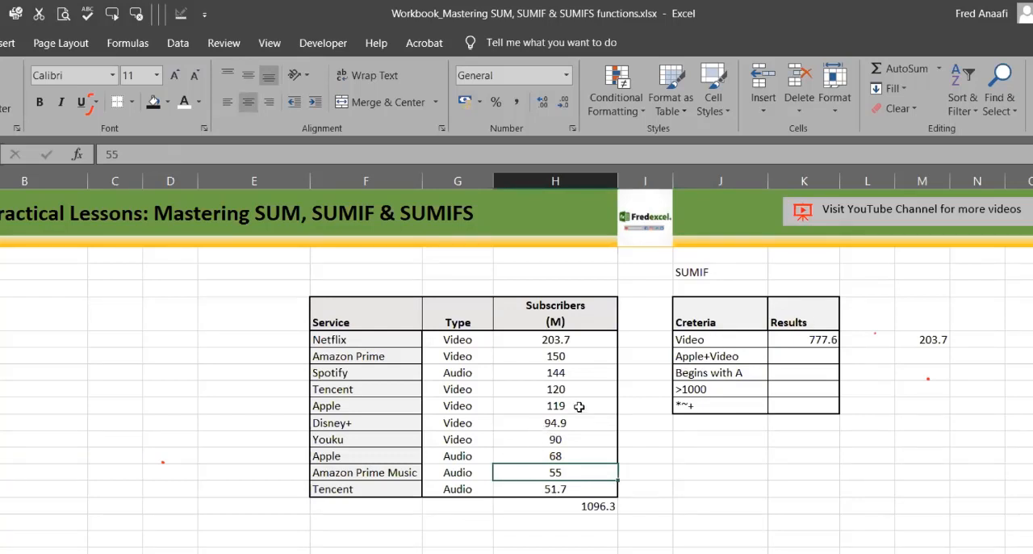
pyautogui.press('Up')
pyautogui.press('Up')
pyautogui.press('Up')
pyautogui.press('Up')
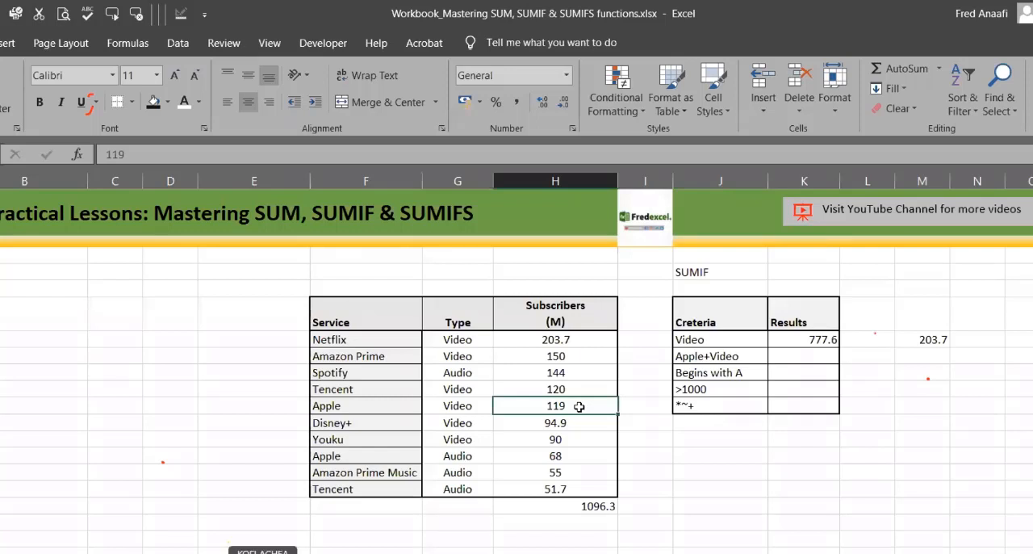
pyautogui.write('300')
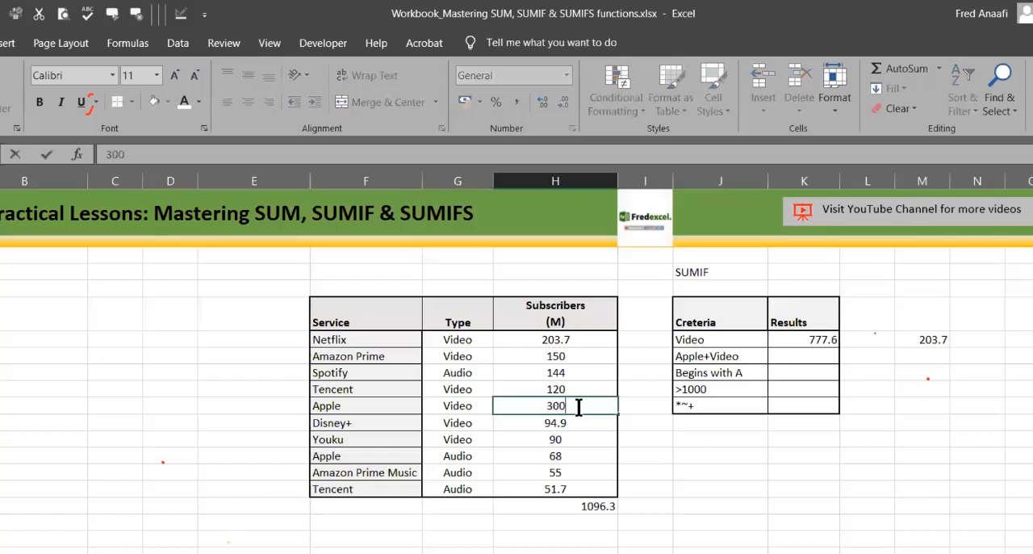
pyautogui.write('0')
pyautogui.press('Return')
pyautogui.click(821, 338)
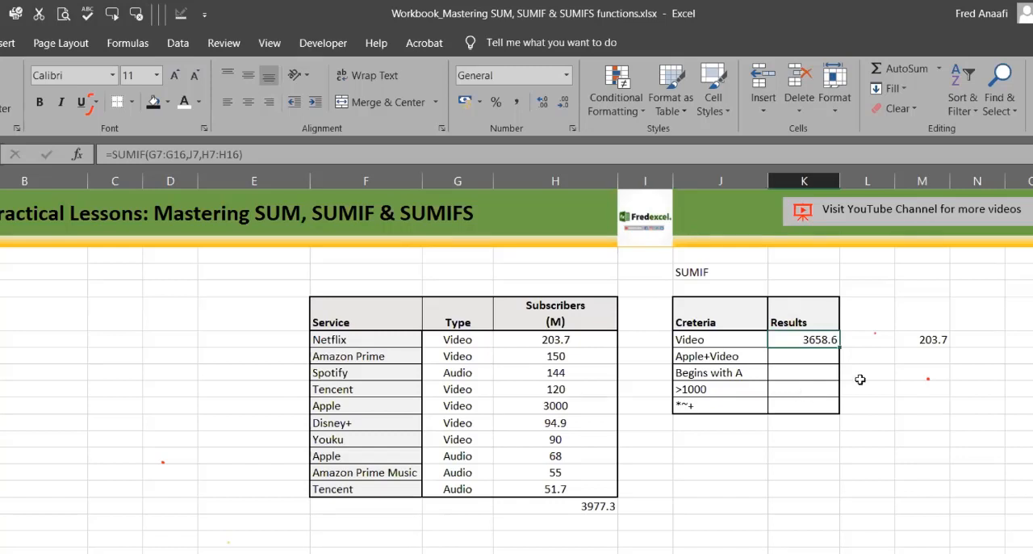
pyautogui.click(893, 385)
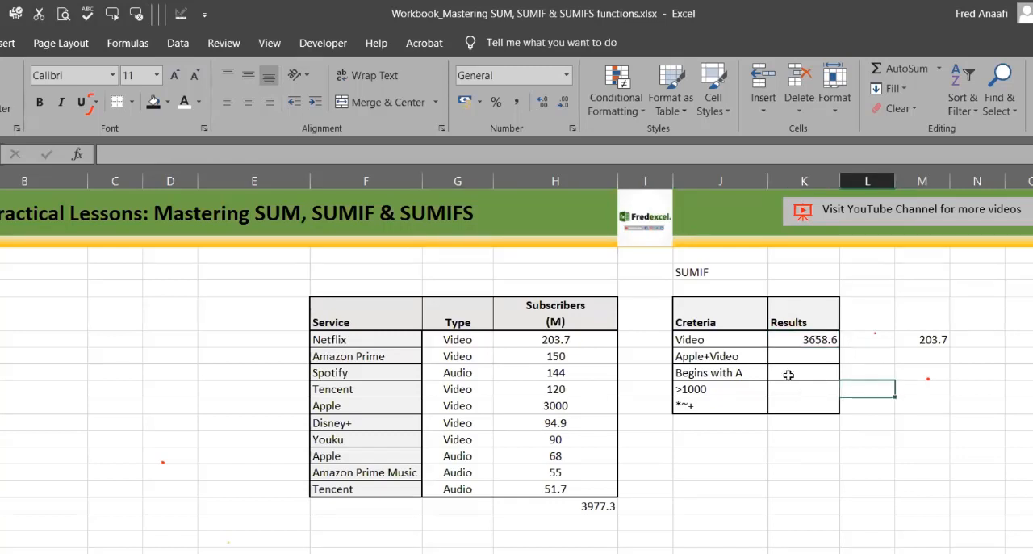
# Step: Begin a SUMIF formula in K9, beside "Begins with A", using the service names F7:F16 as the criteria range
pyautogui.click(776, 360)
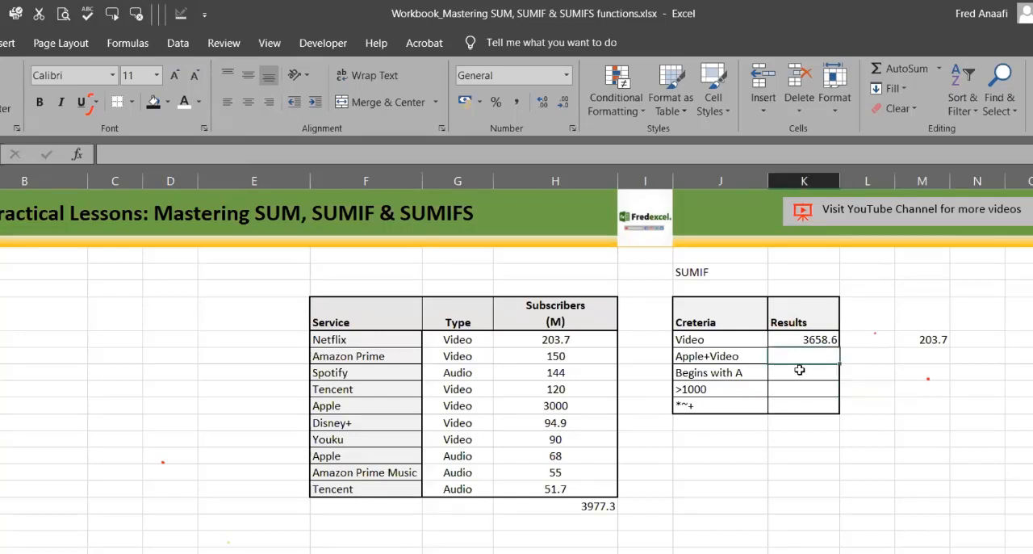
pyautogui.click(797, 371)
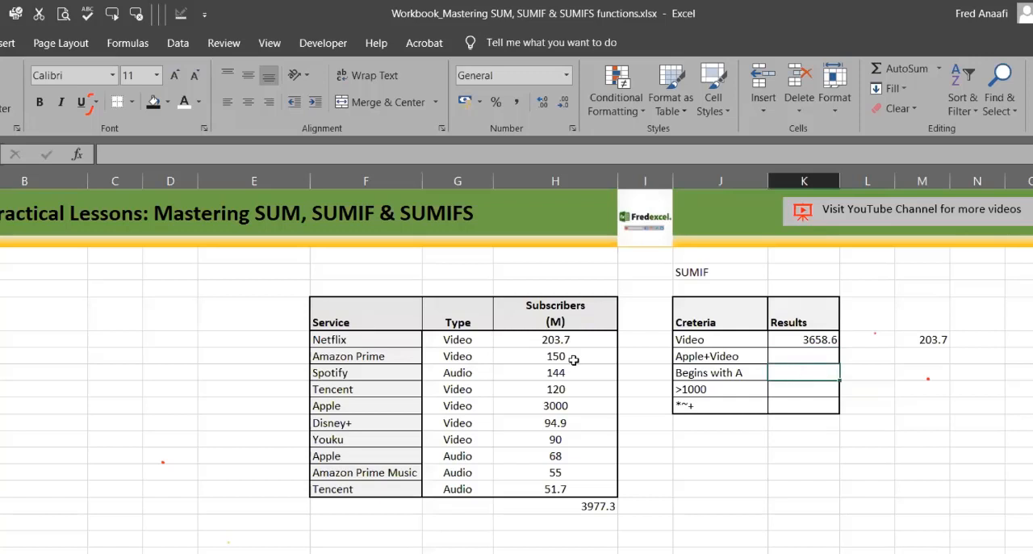
pyautogui.click(344, 345)
pyautogui.write('=')
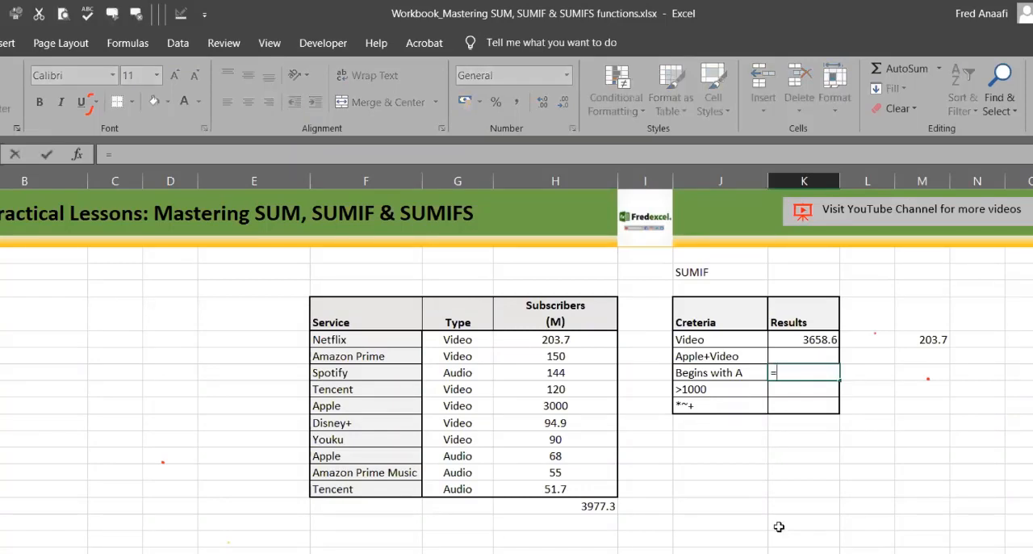
pyautogui.write('SUMIF(')
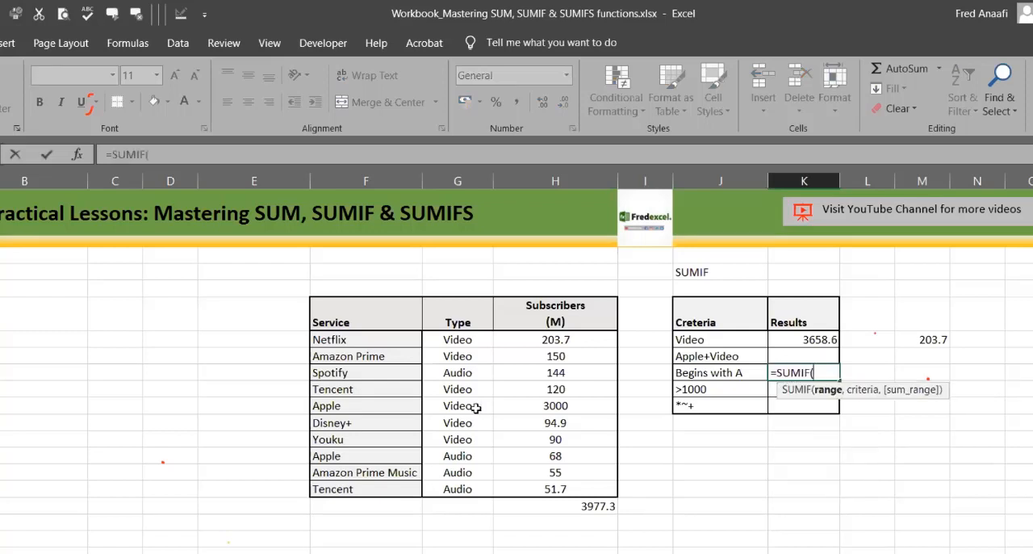
pyautogui.click(367, 339)
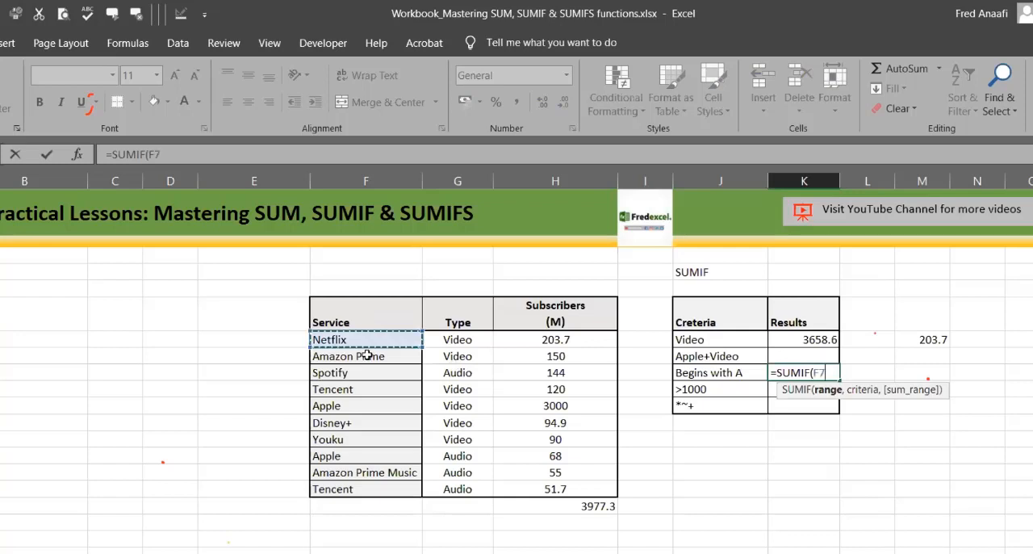
pyautogui.keyDown('shift'); pyautogui.click(363, 484); pyautogui.keyUp('shift')
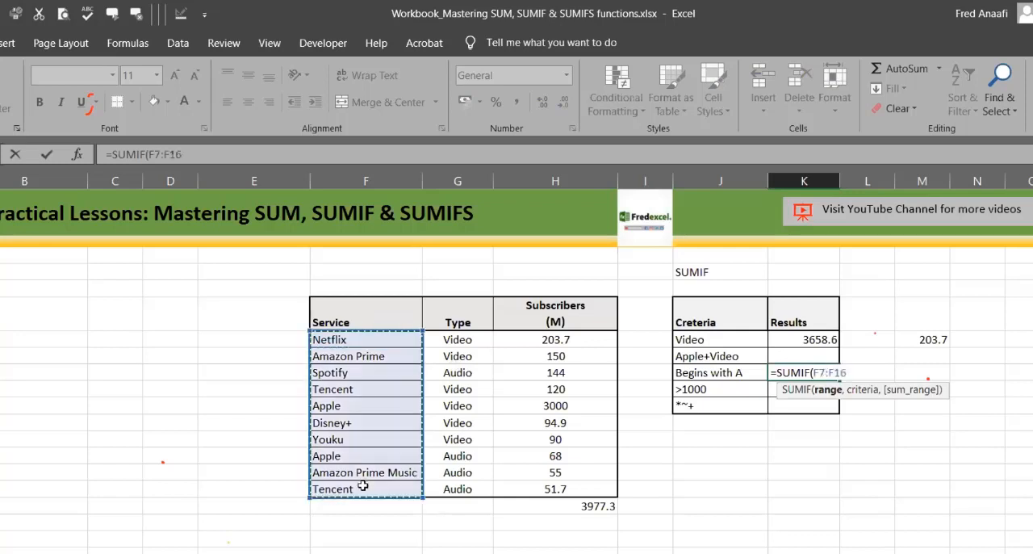
pyautogui.write(',')
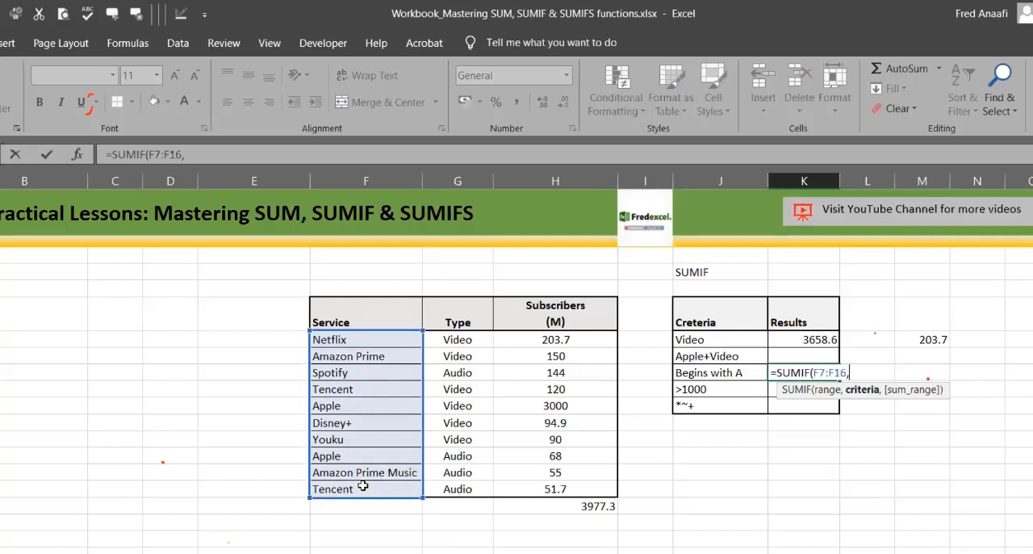
pyautogui.write('*A')
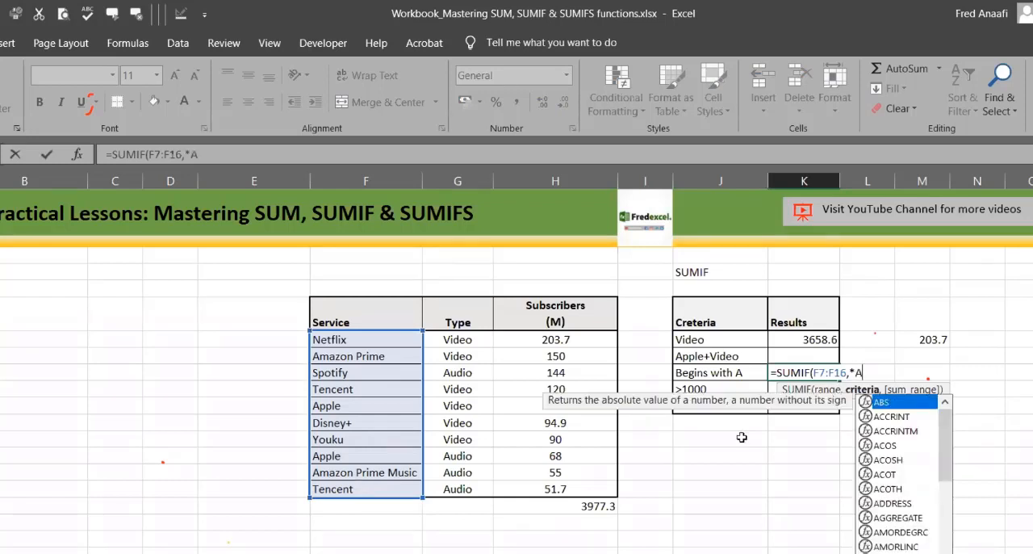
# Step: Complete K9's SUMIF with the wildcard criterion "A*" and the sum range H7:H16
pyautogui.click(848, 374)
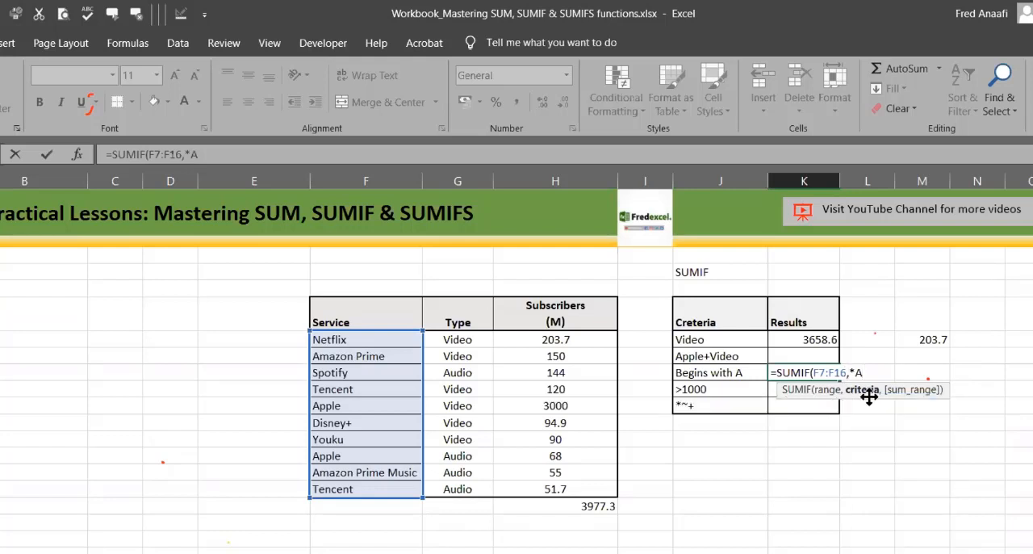
pyautogui.write('"')
pyautogui.click(878, 371)
pyautogui.write('",')
pyautogui.click(564, 342)
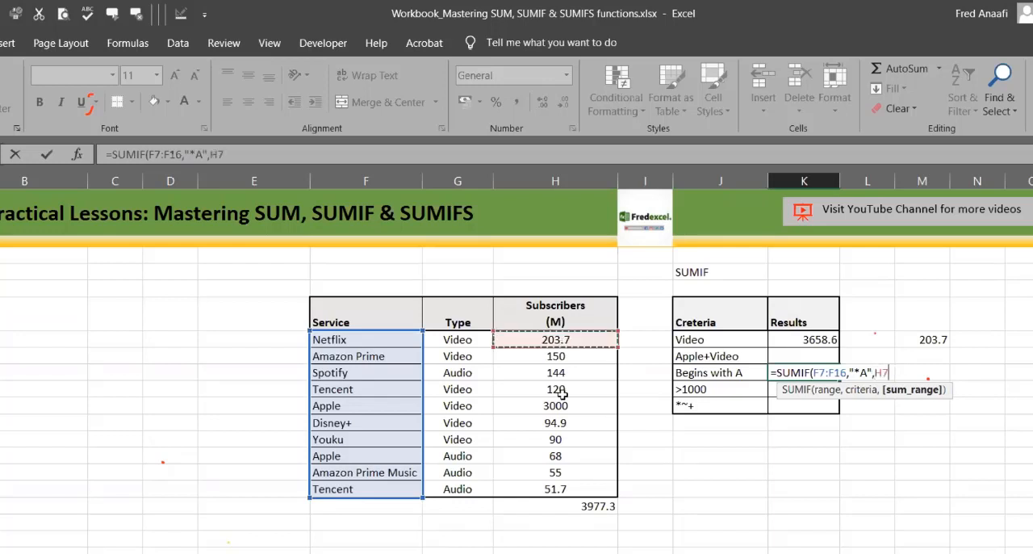
pyautogui.keyDown('shift'); pyautogui.click(555, 490); pyautogui.keyUp('shift')
pyautogui.write(')')
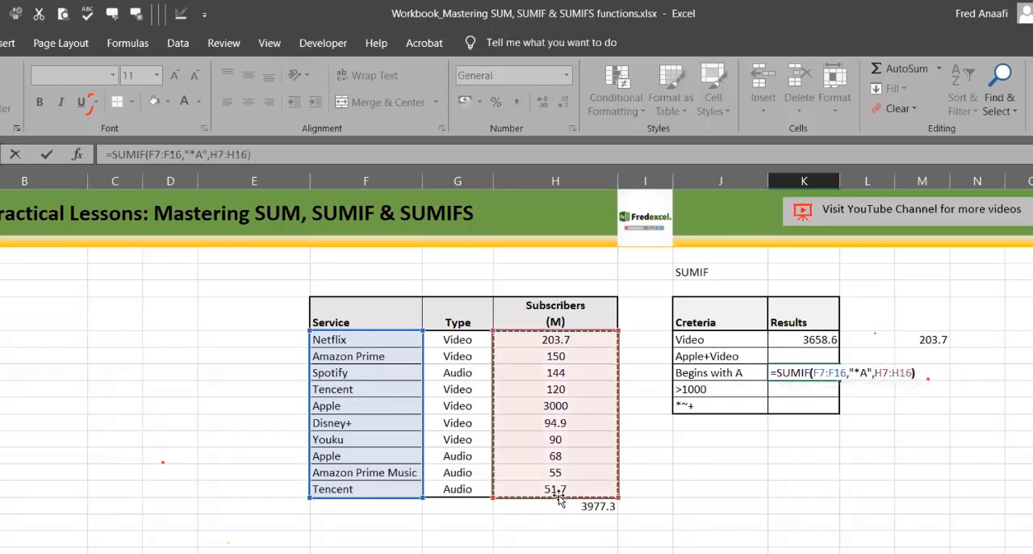
pyautogui.press('Return')
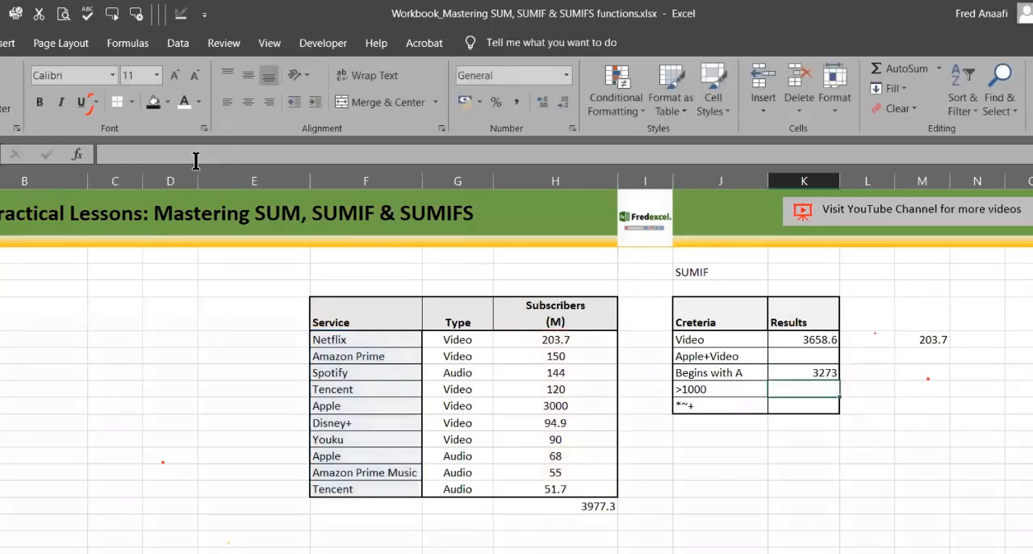
pyautogui.press('Up')
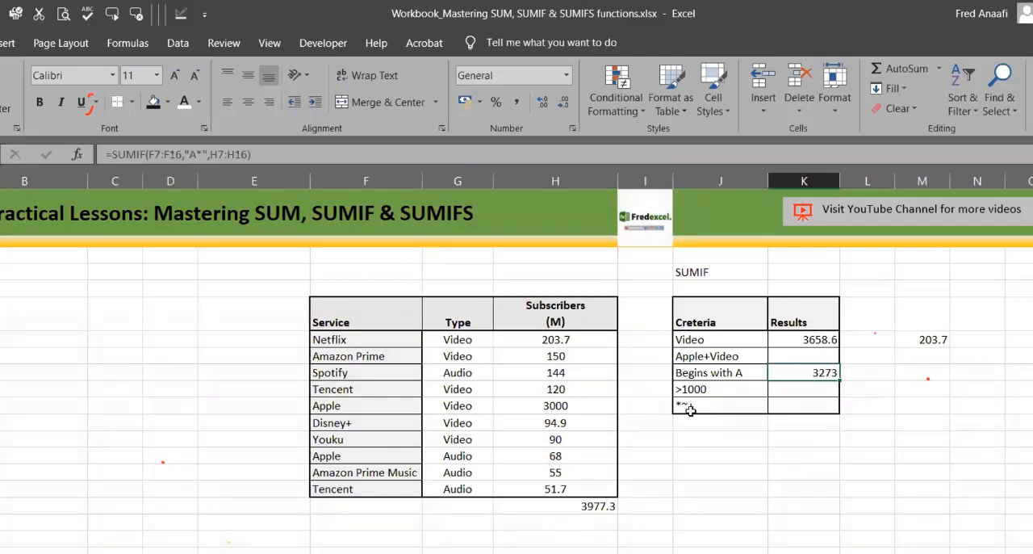
# Step: Select the subscriber figures of both Apple rows, Amazon Prime and Amazon Prime Music together to check the K9 sum
pyautogui.click(549, 357)
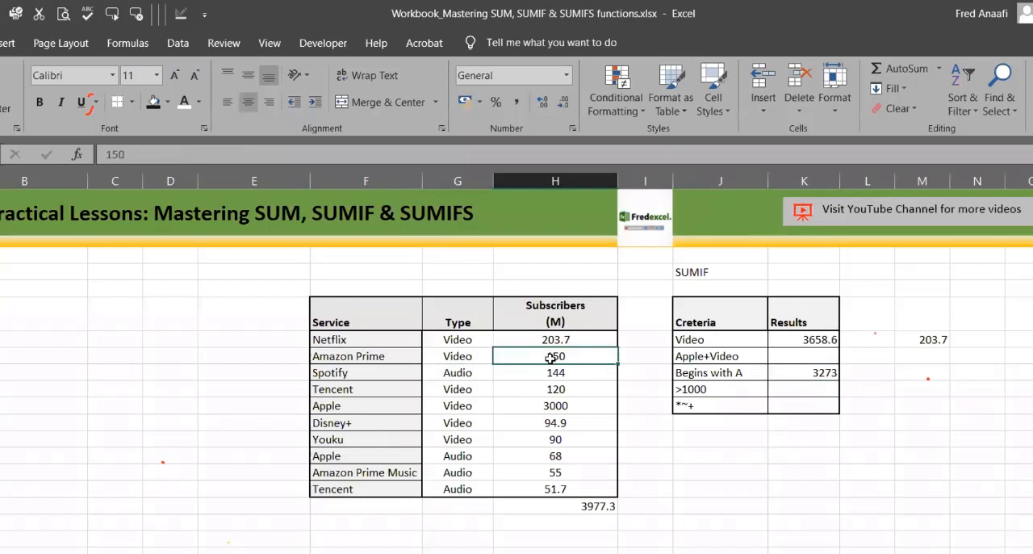
pyautogui.keyDown('ctrl'); pyautogui.click(557, 406); pyautogui.keyUp('ctrl')
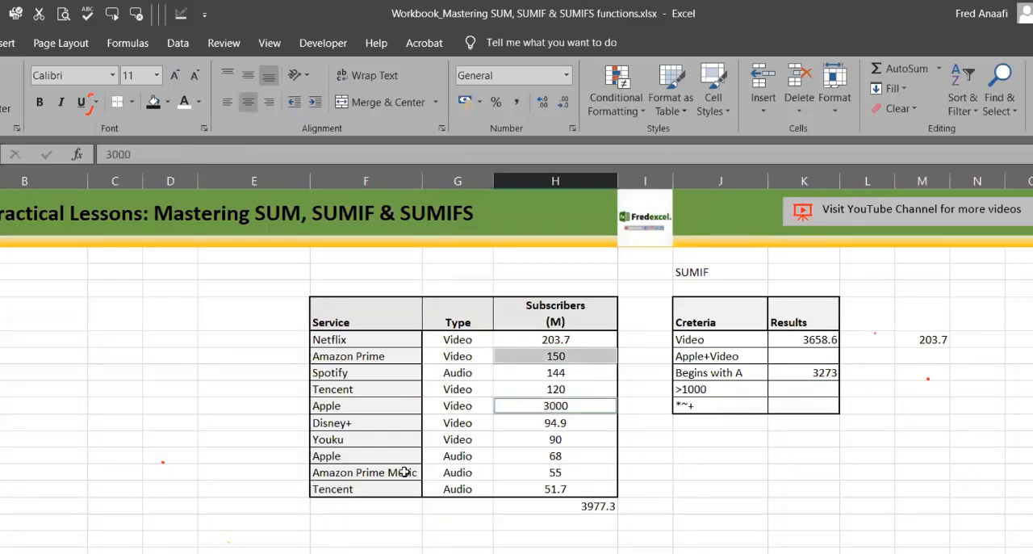
pyautogui.keyDown('ctrl'); pyautogui.click(556, 456); pyautogui.keyUp('ctrl')
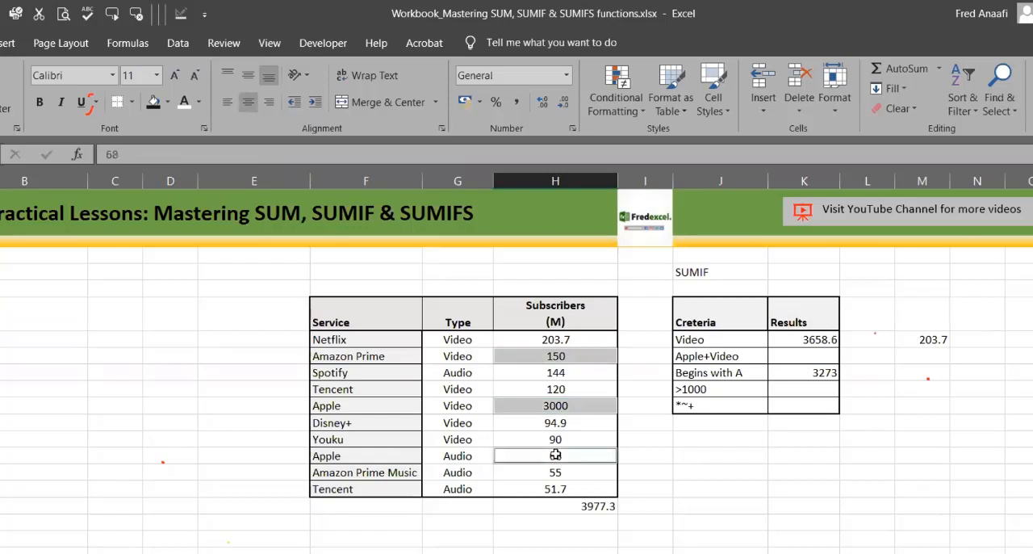
pyautogui.keyDown('ctrl'); pyautogui.click(532, 477); pyautogui.keyUp('ctrl')
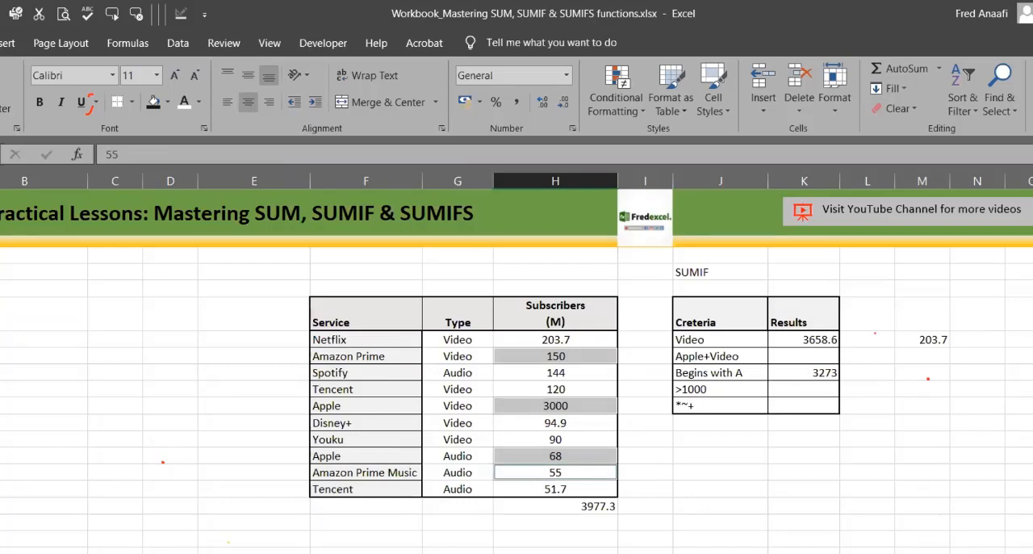
# Step: Replace K9's formula with =SUMIF(F7:F16,"D*",H7:H16) and compare it with Disney+'s subscriber figure
pyautogui.click(810, 374)
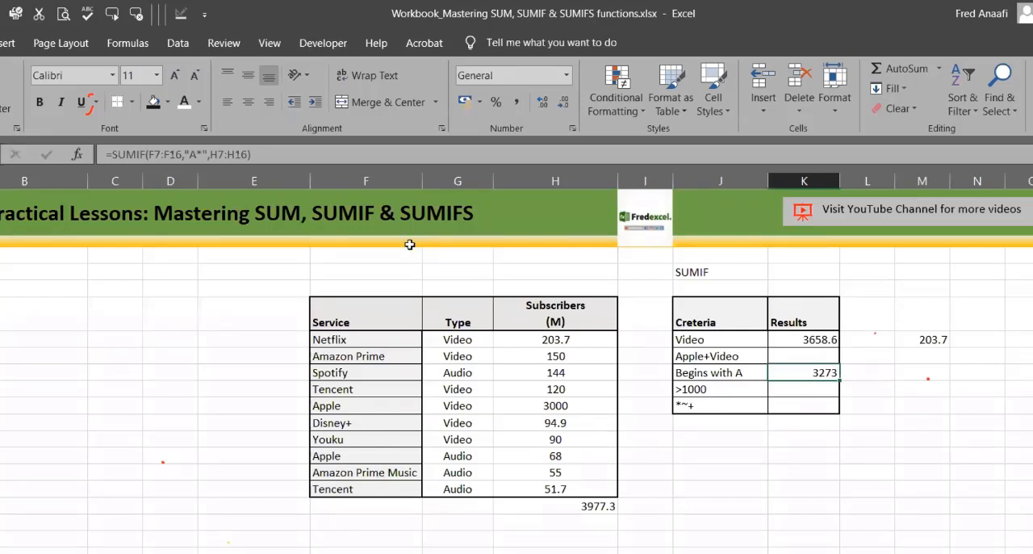
pyautogui.write('=')
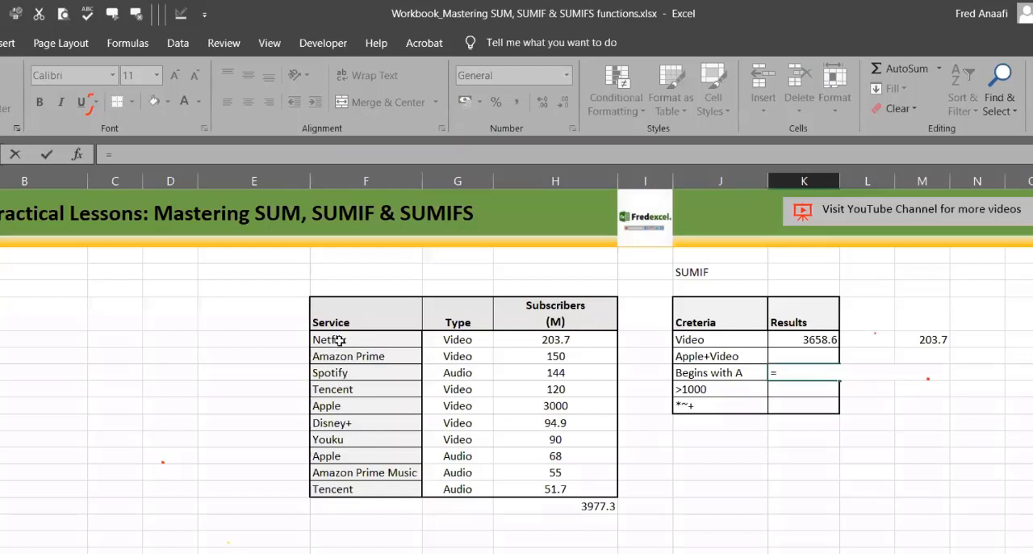
pyautogui.write('sumif')
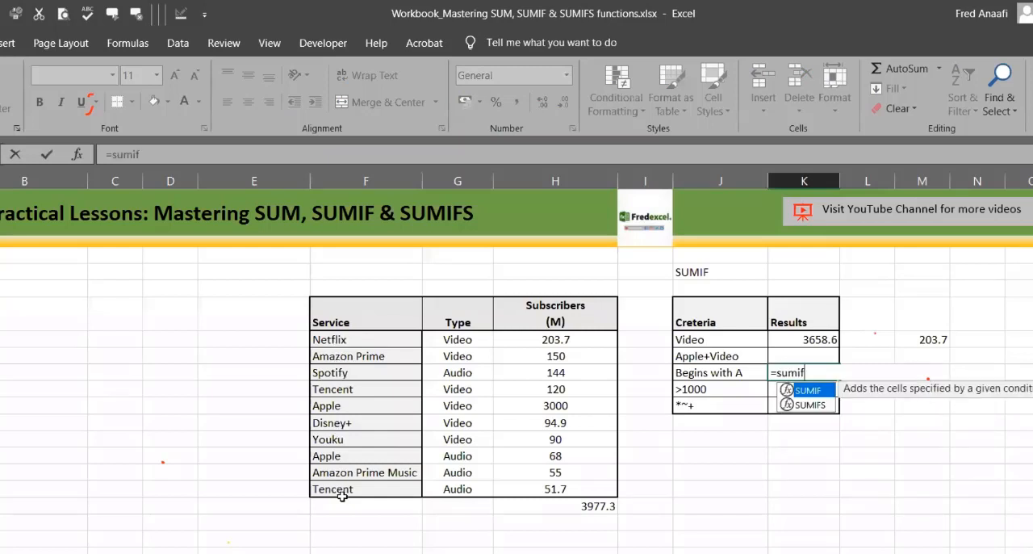
pyautogui.write('(')
pyautogui.moveTo(329, 339); pyautogui.dragTo(343, 501)
pyautogui.write(',')
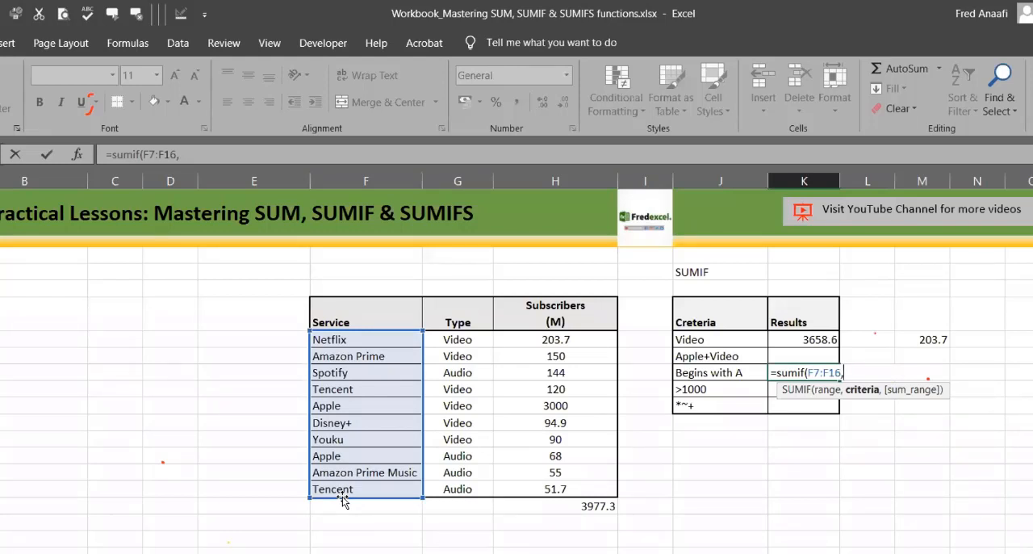
pyautogui.write('"D*",')
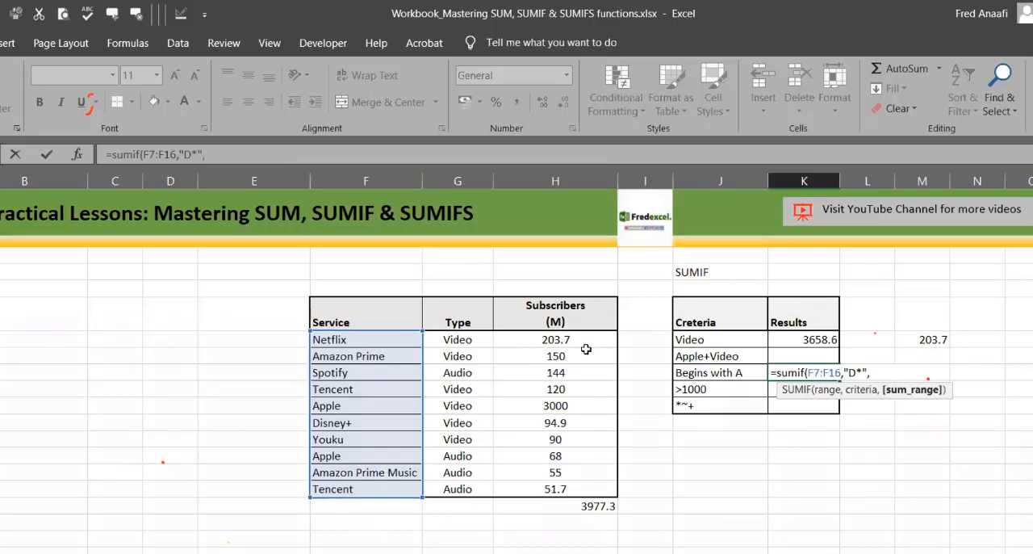
pyautogui.moveTo(554, 339); pyautogui.dragTo(554, 494)
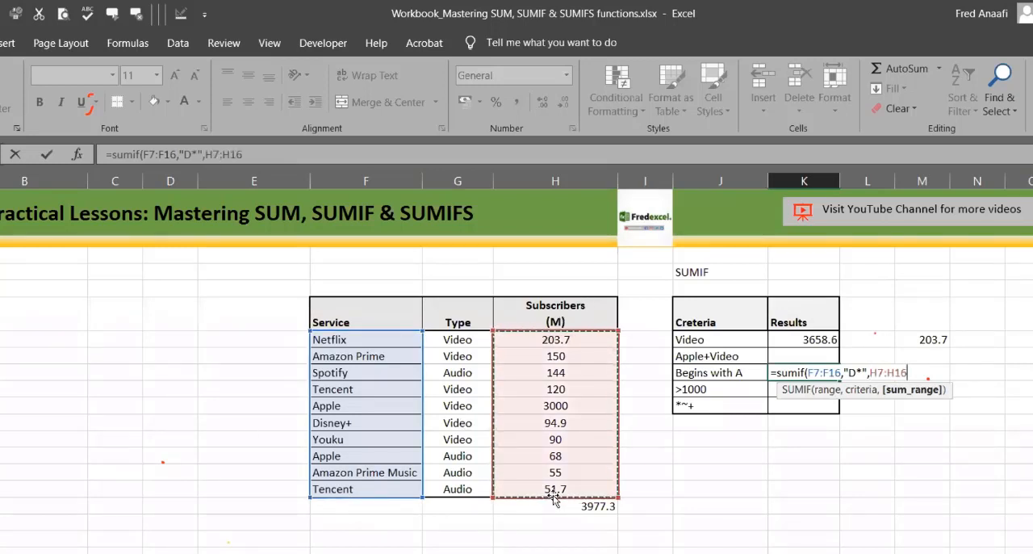
pyautogui.write(')')
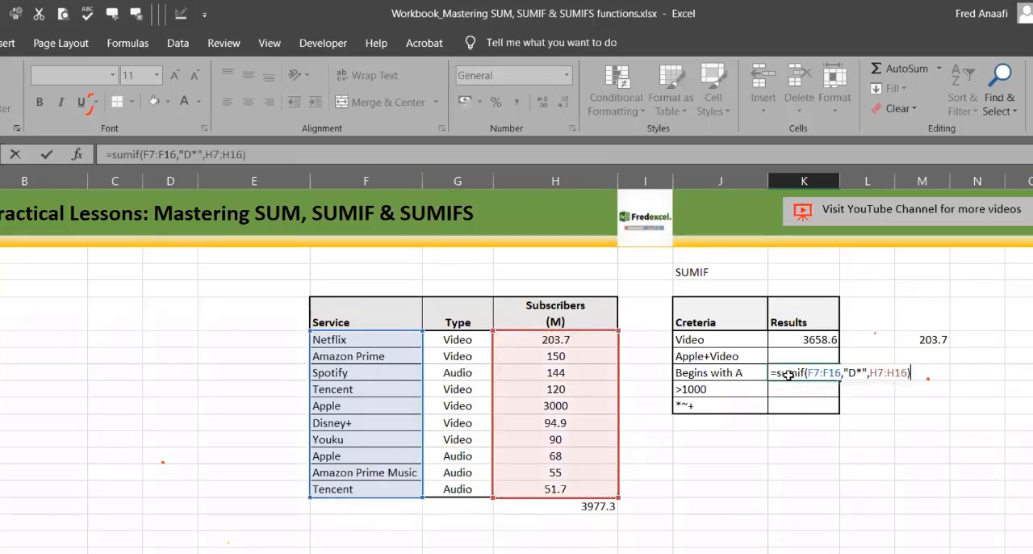
pyautogui.hotkey('ctrl', 'Return')
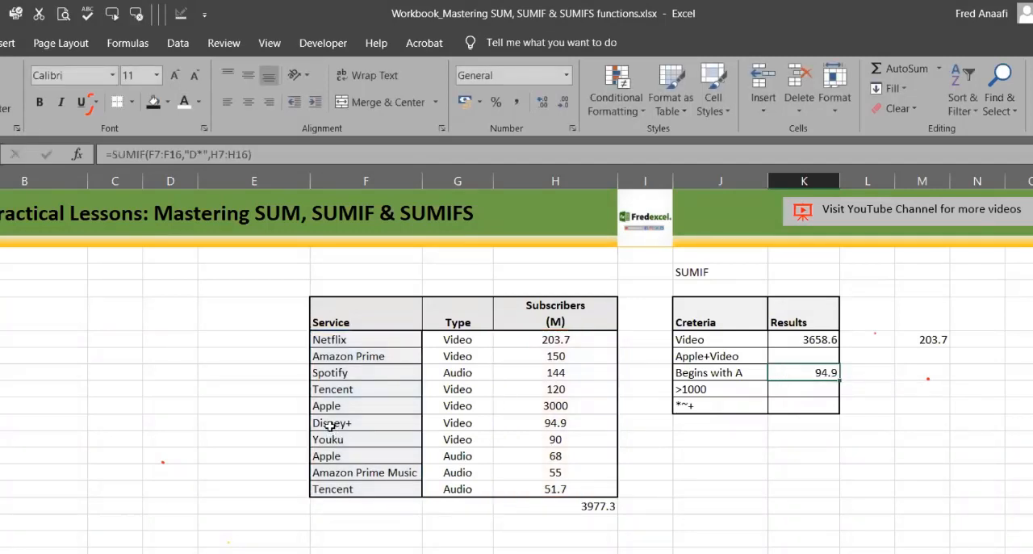
pyautogui.click(581, 428)
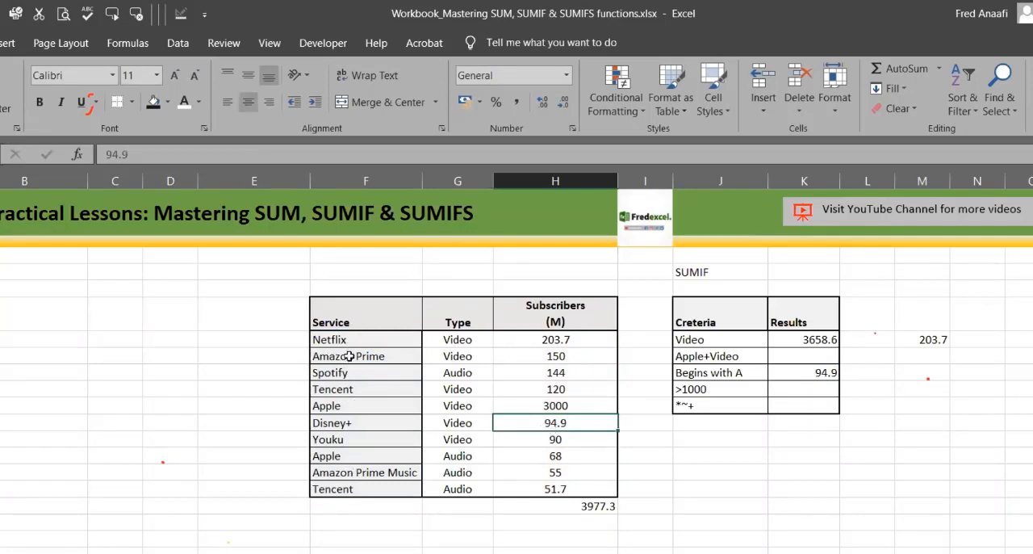
# Step: Change the wildcard criterion in K9's SUMIF formula to "T*" to sum services beginning with T
pyautogui.click(317, 422)
pyautogui.click(547, 426)
pyautogui.click(197, 154)
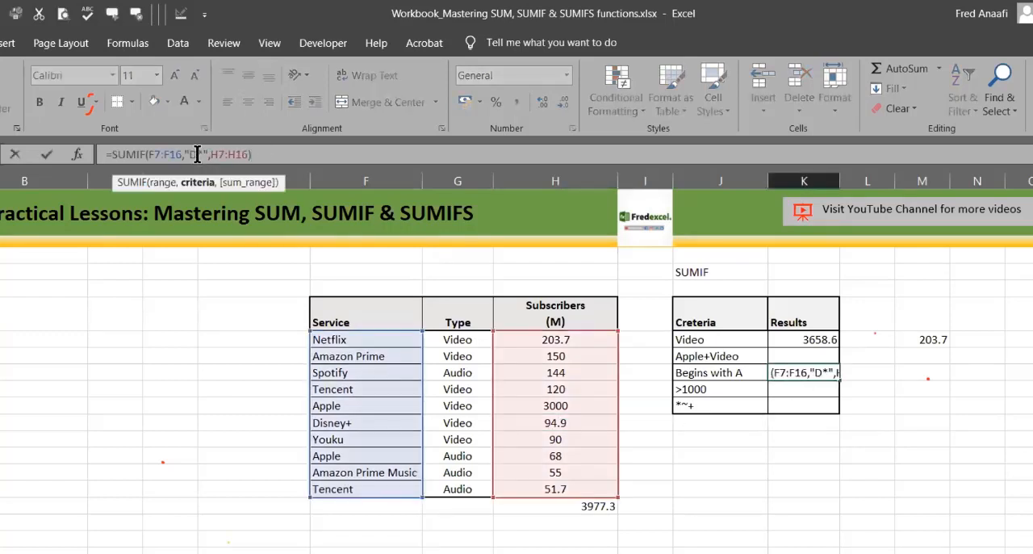
pyautogui.press('BackSpace')
pyautogui.write('T')
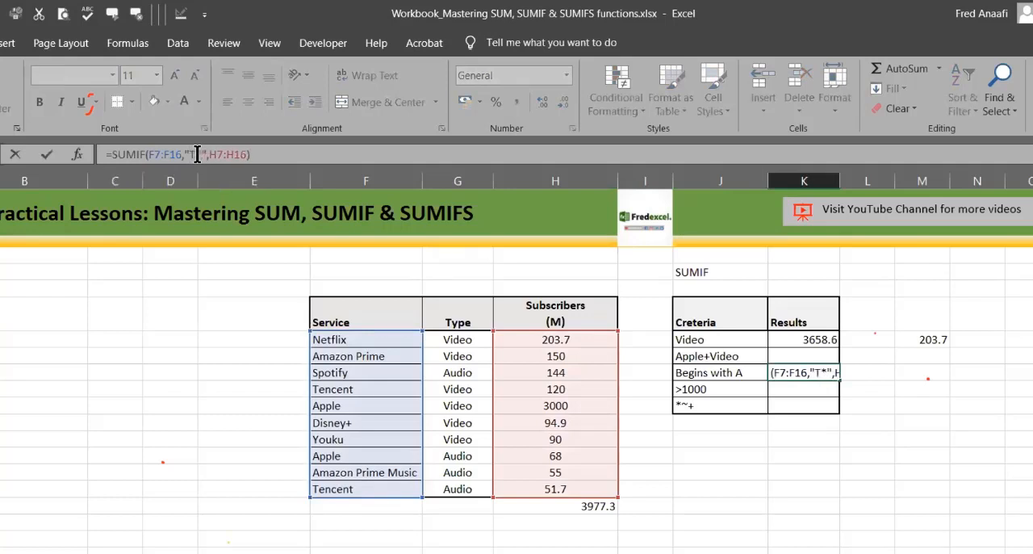
pyautogui.press('Return')
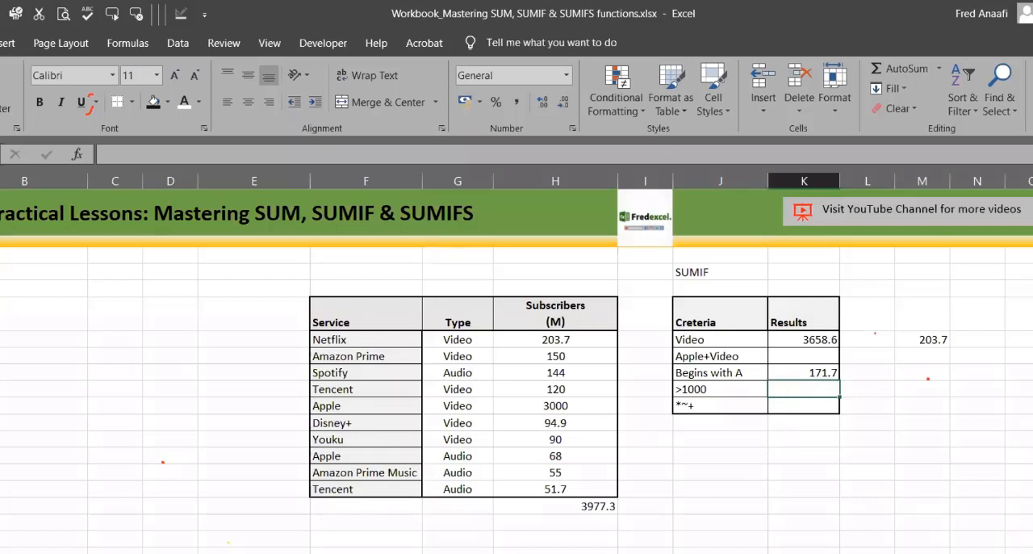
pyautogui.hotkey('alt', 'Tab')
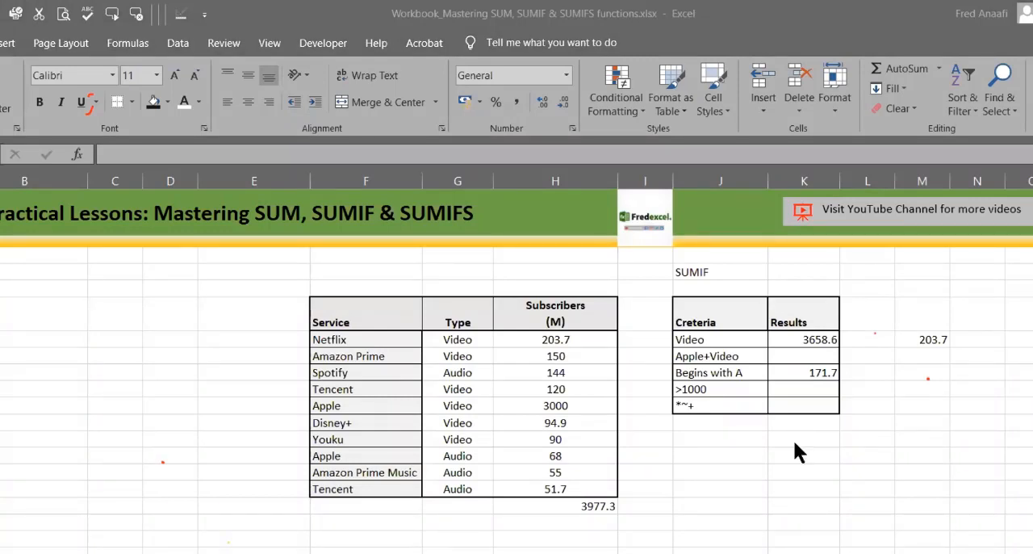
pyautogui.hotkey('alt', 'Tab')
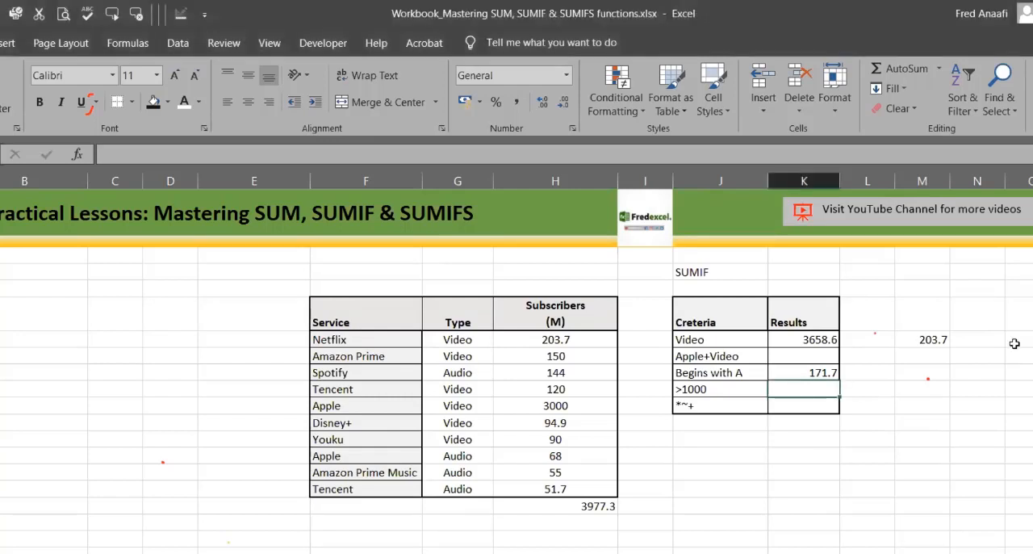
pyautogui.click(791, 356)
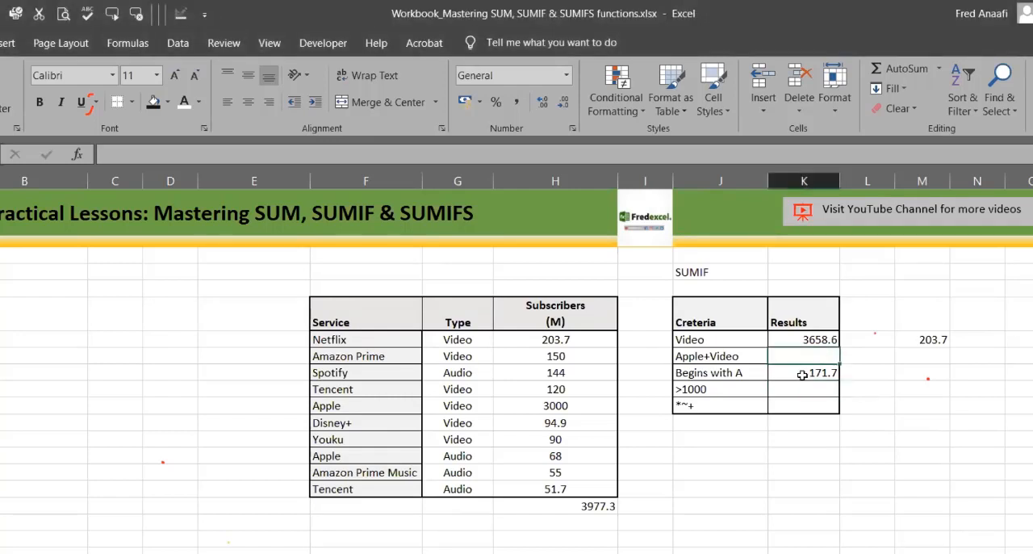
pyautogui.click(802, 375)
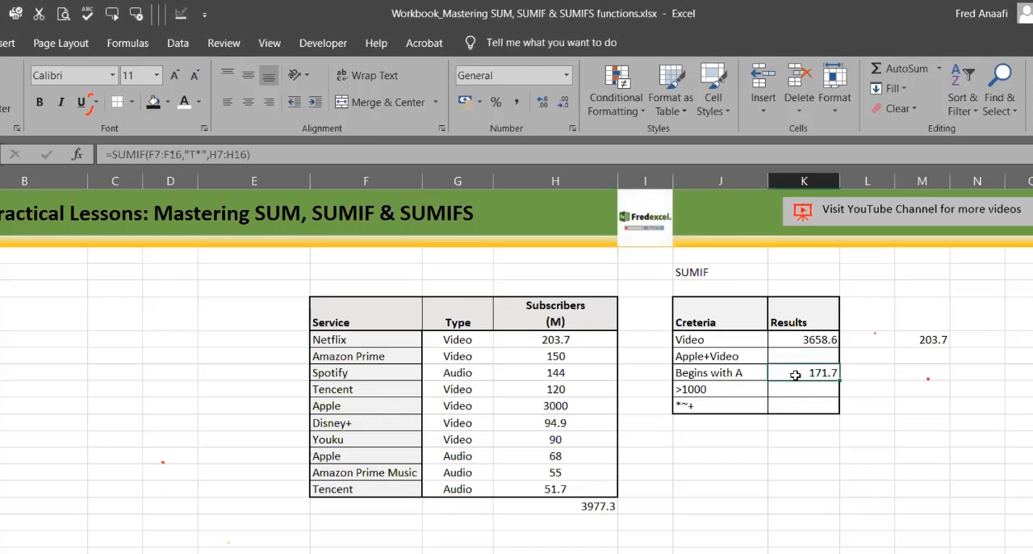
pyautogui.click(201, 153)
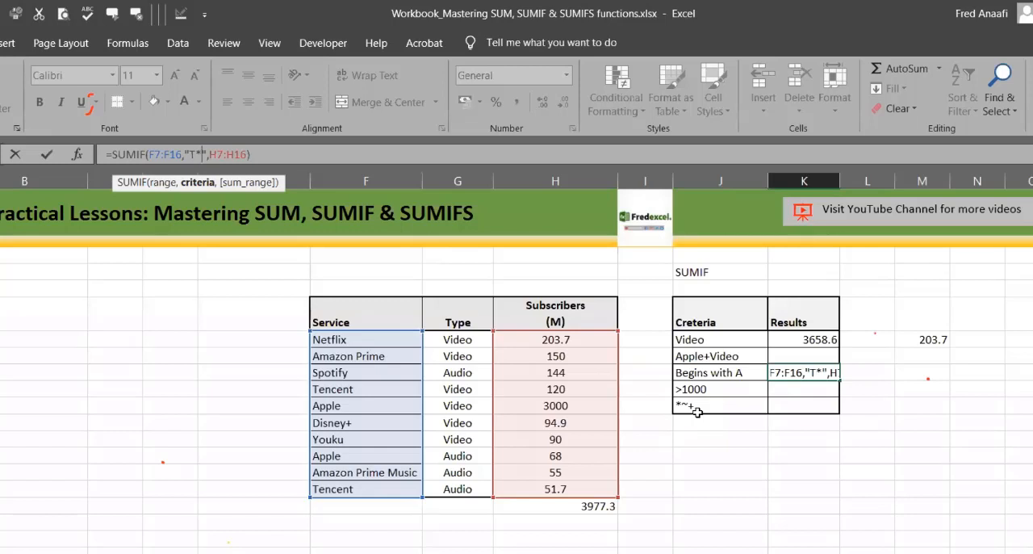
pyautogui.press('Return')
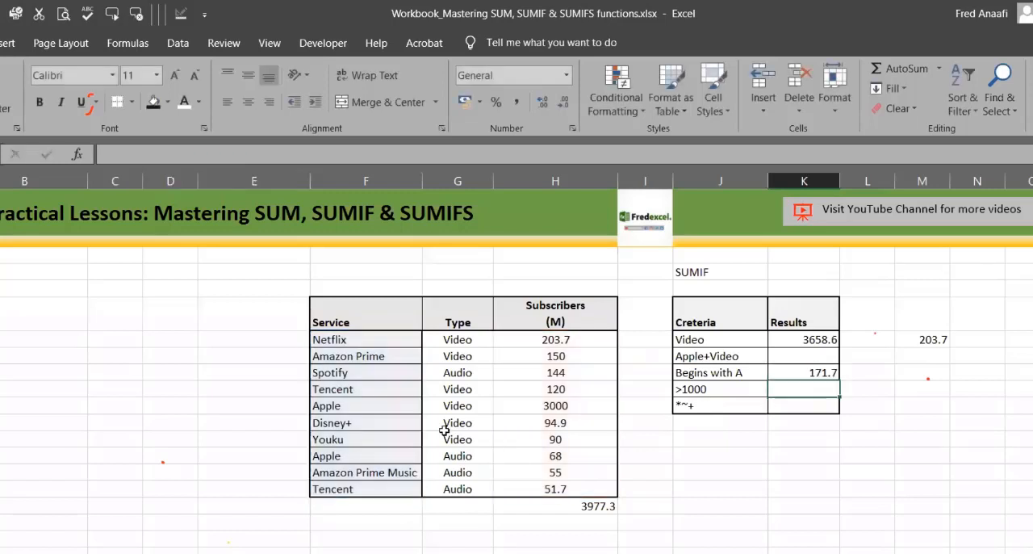
# Step: Change the wildcard criterion in K9's SUMIF formula to "*x" and check the sum against the Netflix row
pyautogui.click(347, 340)
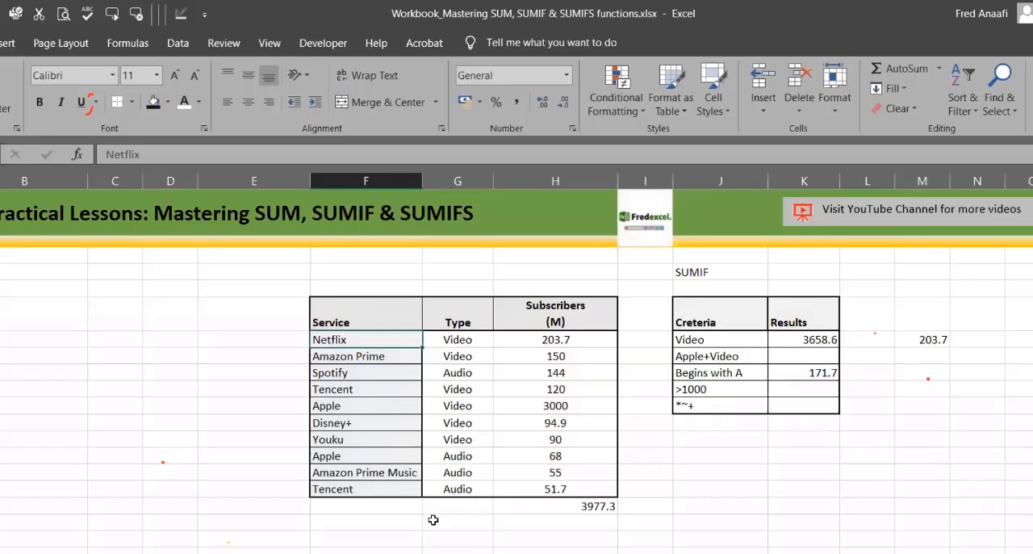
pyautogui.click(801, 372)
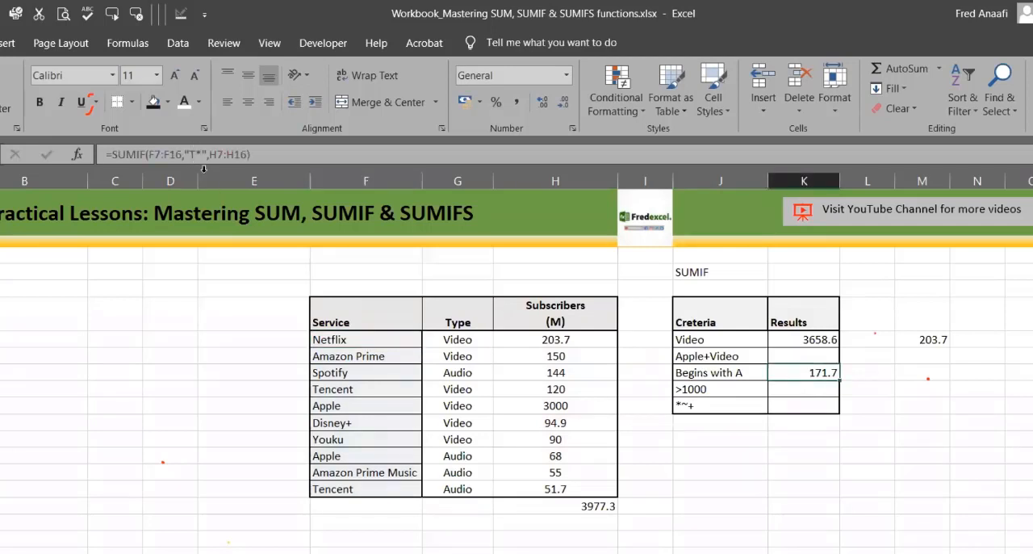
pyautogui.click(195, 155)
pyautogui.press('BackSpace')
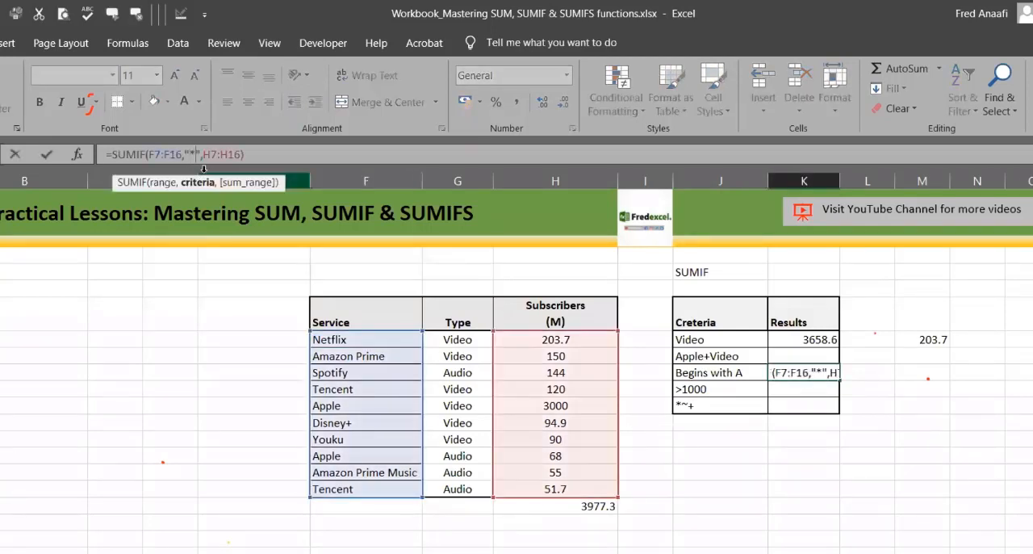
pyautogui.write('x')
pyautogui.press('Return')
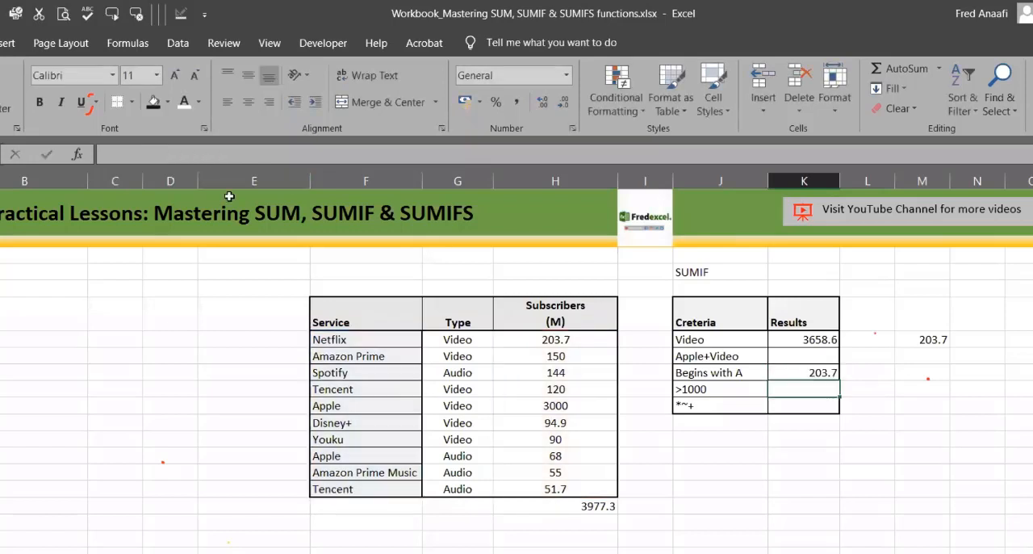
pyautogui.click(355, 343)
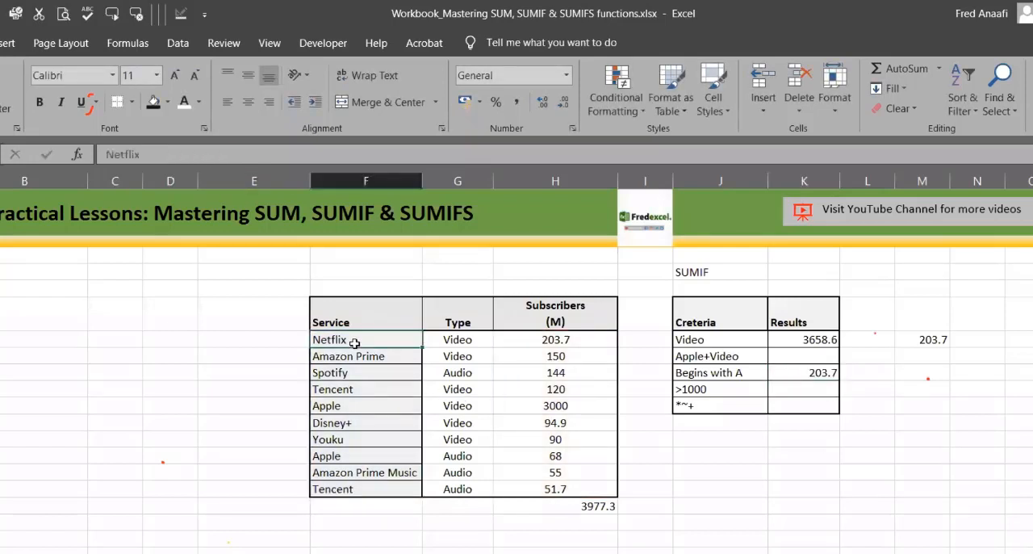
pyautogui.click(820, 373)
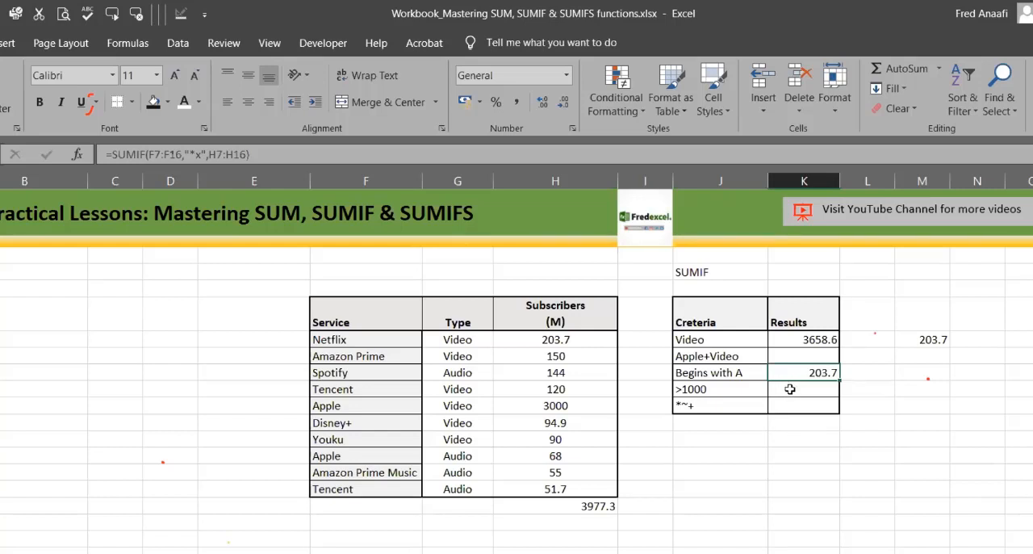
# Step: Begin a SUMIF formula in K10, beside ">1000", using the subscriber figures H7:H16 as the criteria range
pyautogui.click(791, 389)
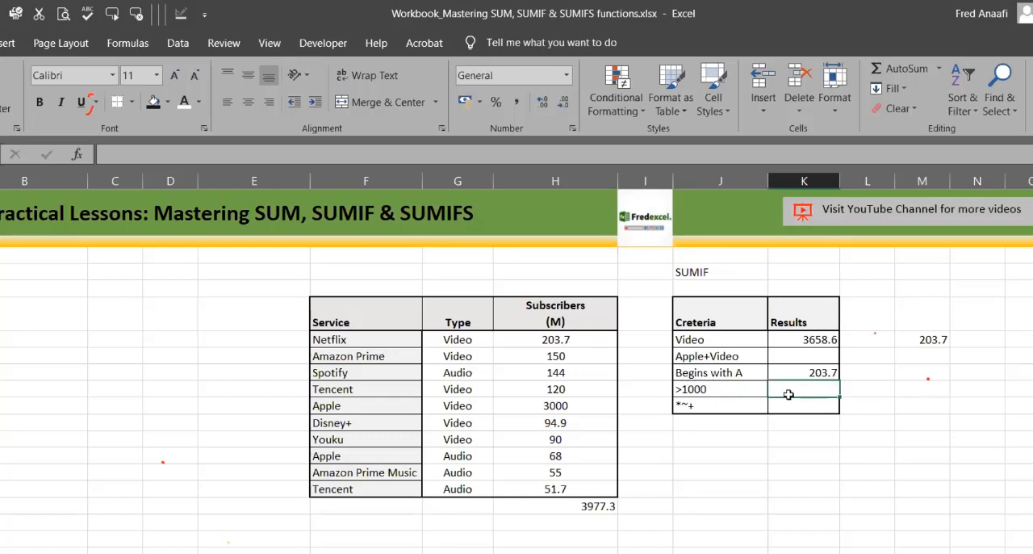
pyautogui.click(731, 392)
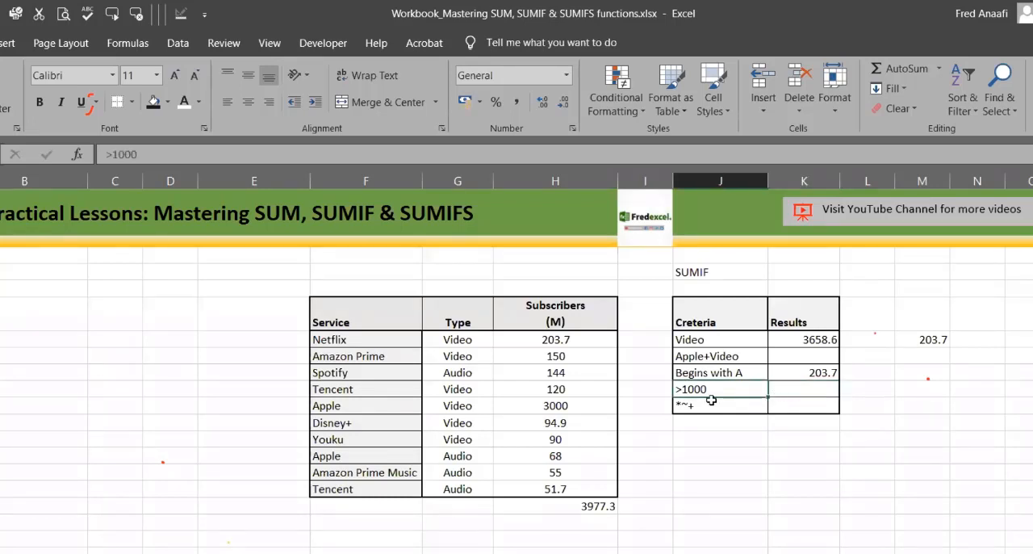
pyautogui.click(780, 391)
pyautogui.write('=')
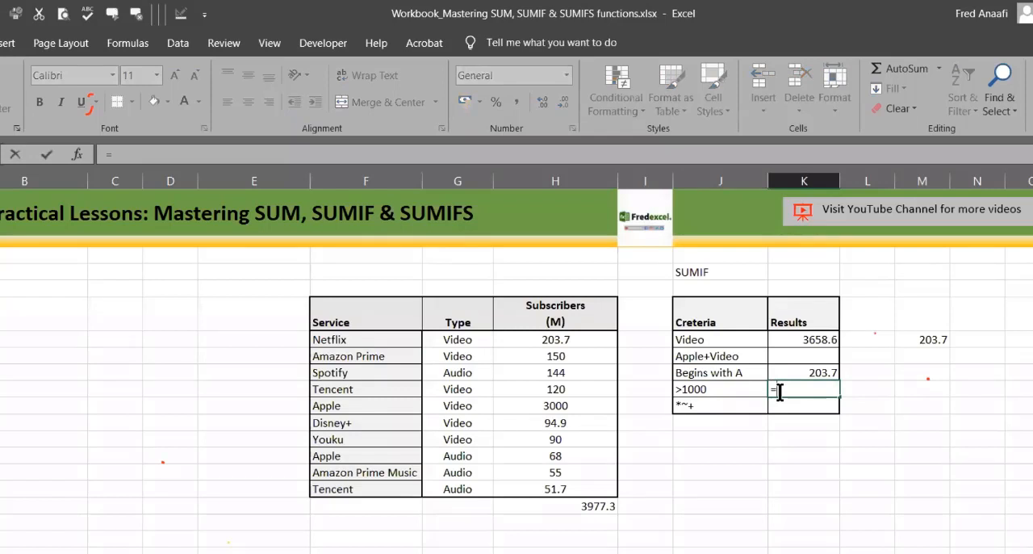
pyautogui.write('sumif')
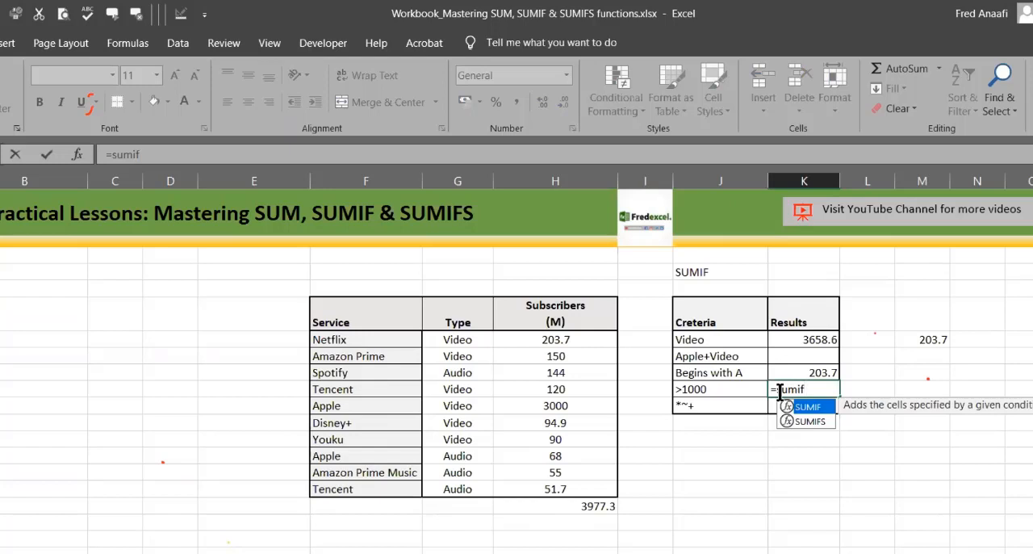
pyautogui.write('(')
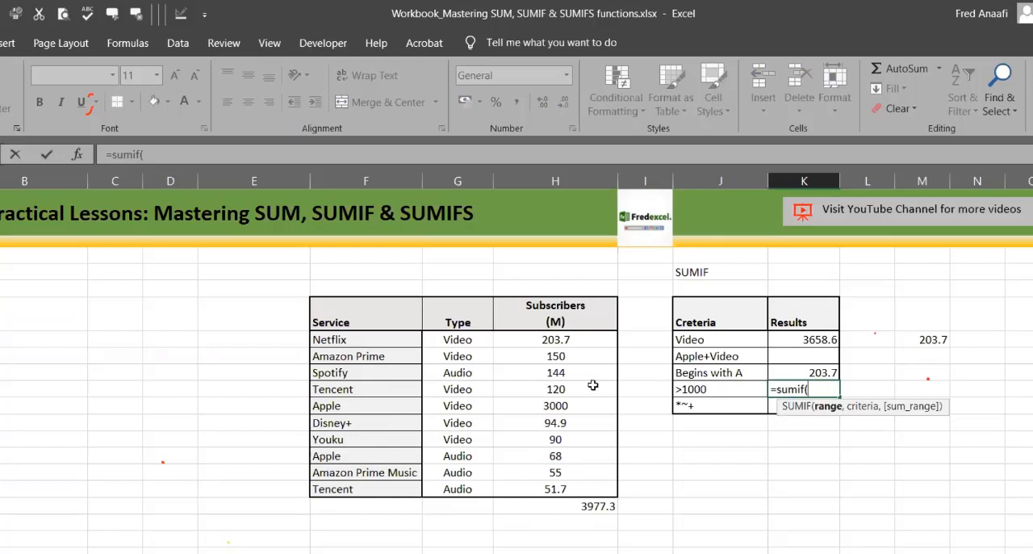
pyautogui.click(540, 340)
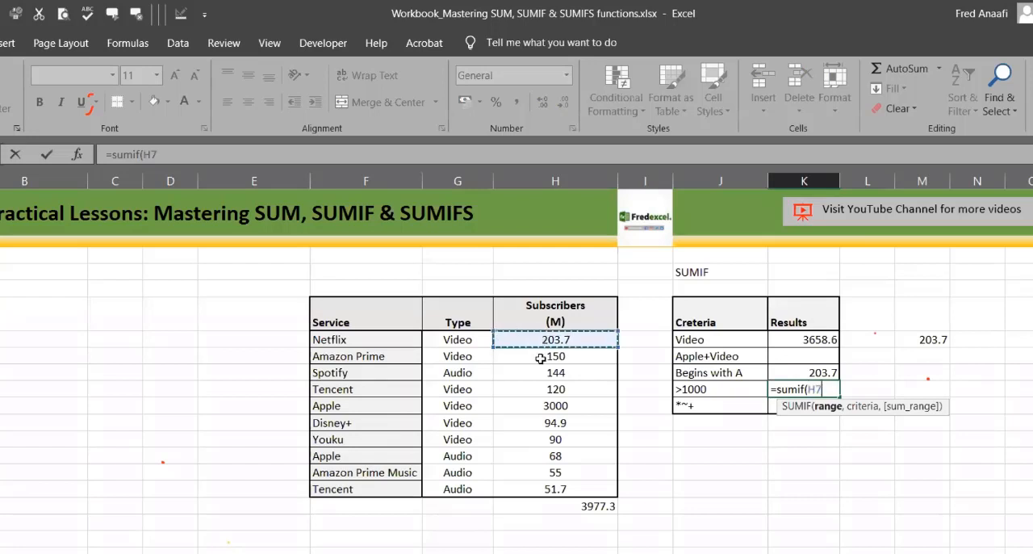
pyautogui.keyDown('shift'); pyautogui.click(555, 489); pyautogui.keyUp('shift')
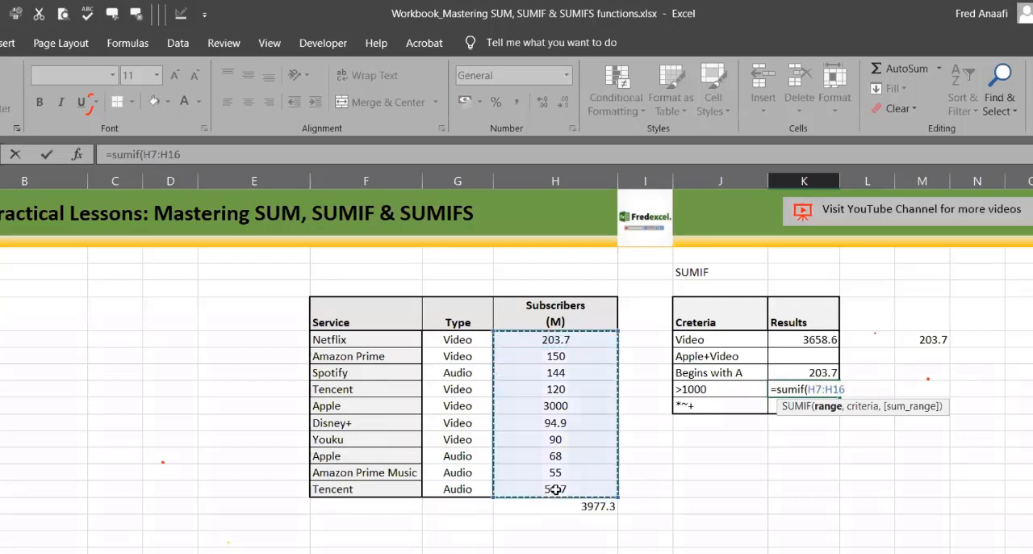
pyautogui.write(',')
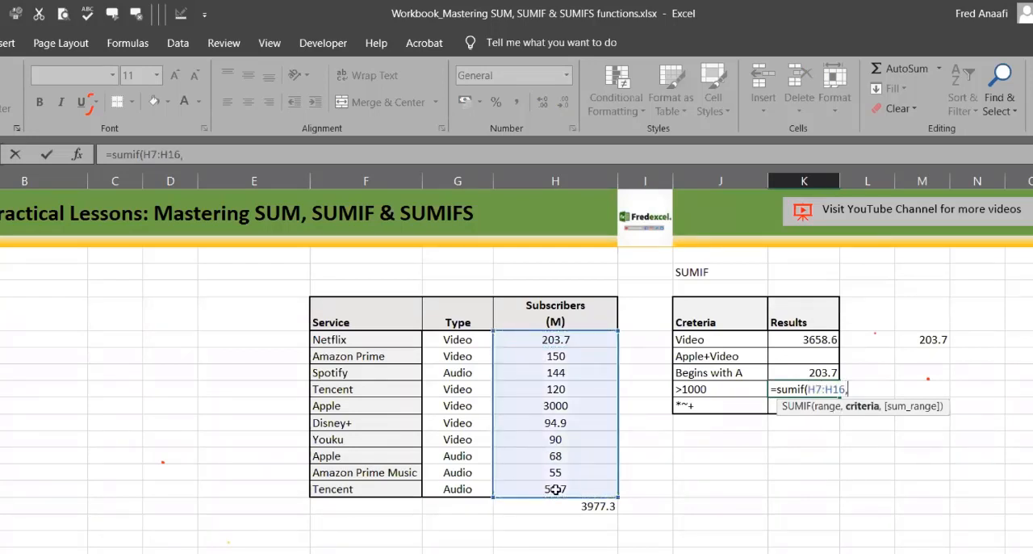
pyautogui.write('">1000",')
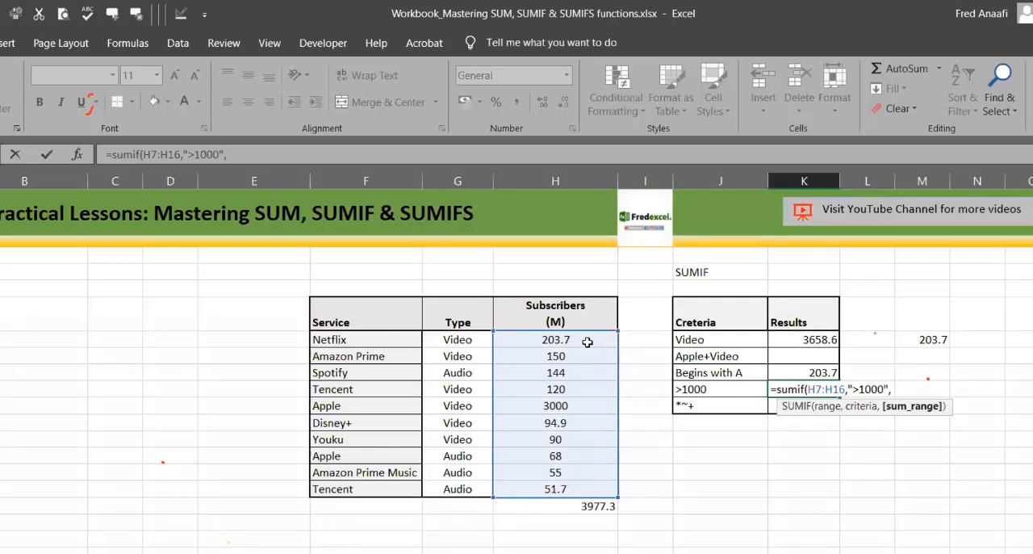
# Step: Complete K10's SUMIF with the criterion ">1000" and the sum range H7:H16
pyautogui.moveTo(587, 340); pyautogui.dragTo(575, 489)
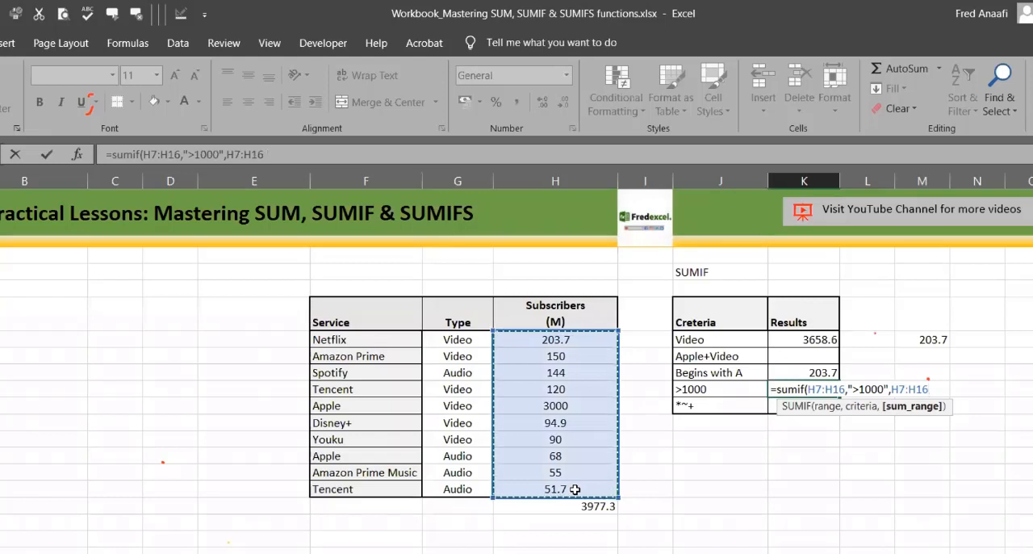
pyautogui.write(')')
pyautogui.press('Return')
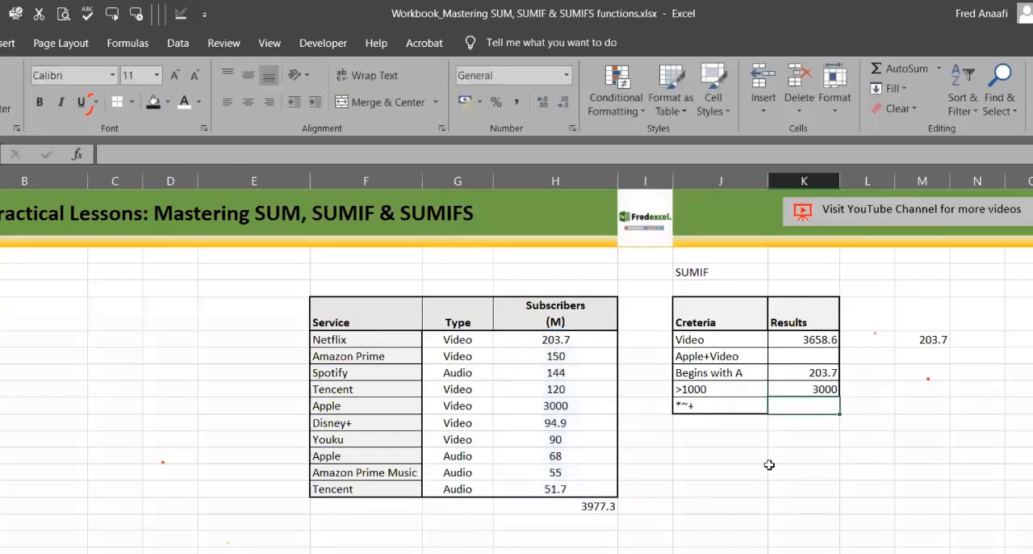
pyautogui.click(801, 390)
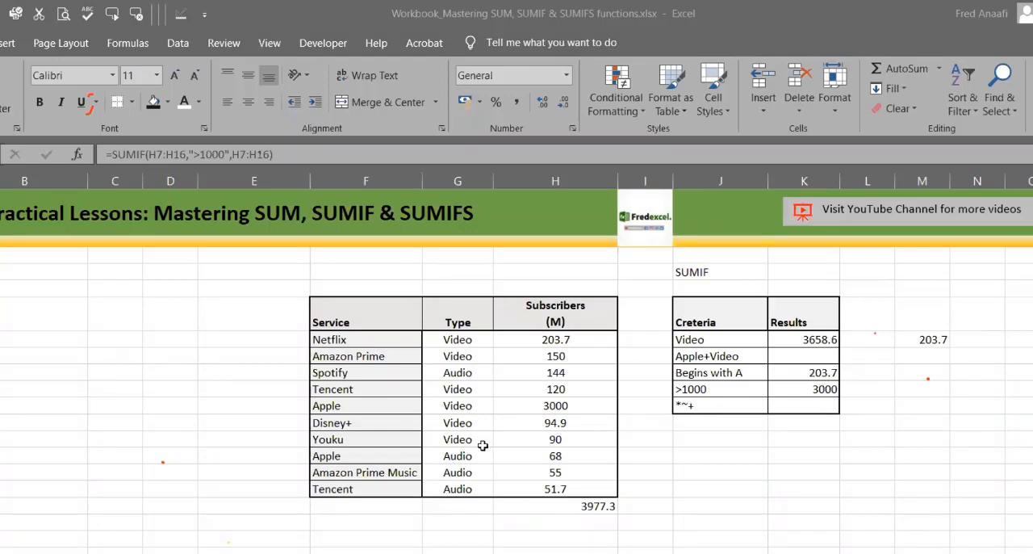
# Step: Set the subscriber figure of the Apple video row in H11 to 119
pyautogui.click(555, 408)
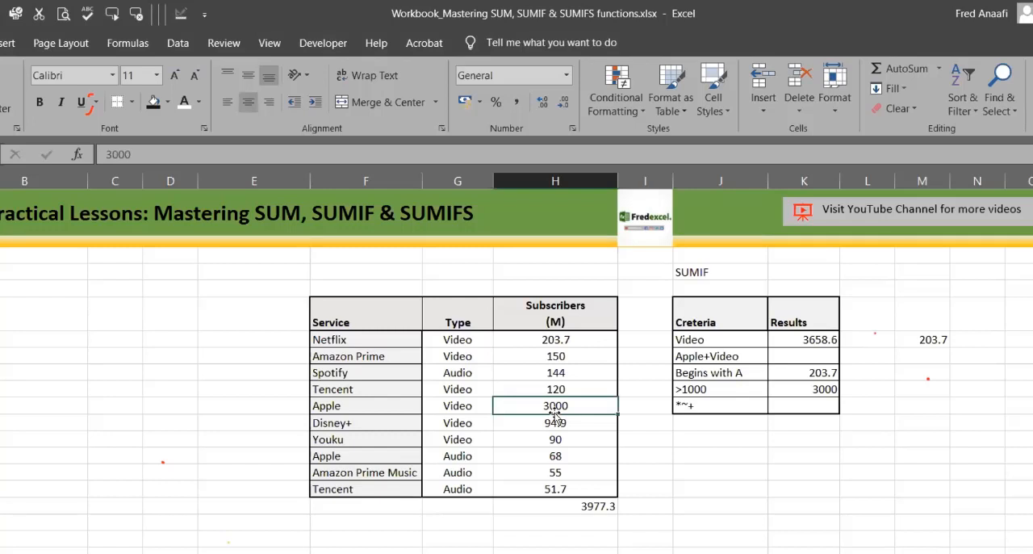
pyautogui.click(816, 383)
pyautogui.press('Up')
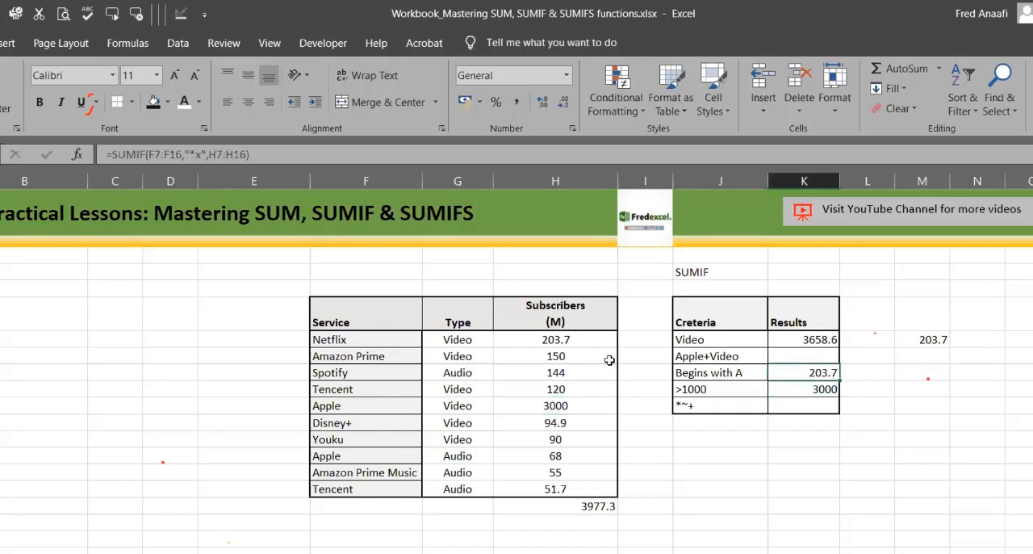
pyautogui.click(577, 403)
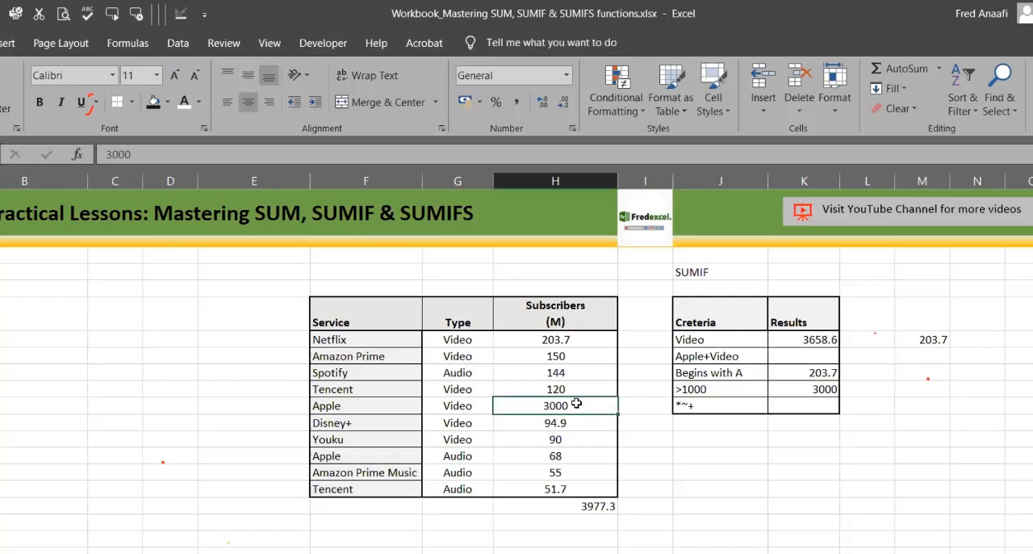
pyautogui.write('119')
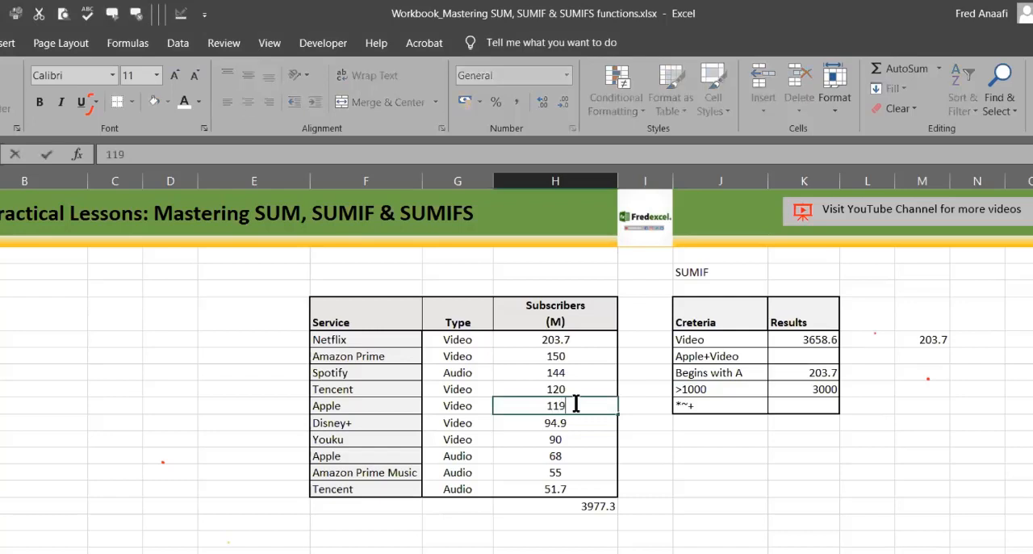
pyautogui.press('Return')
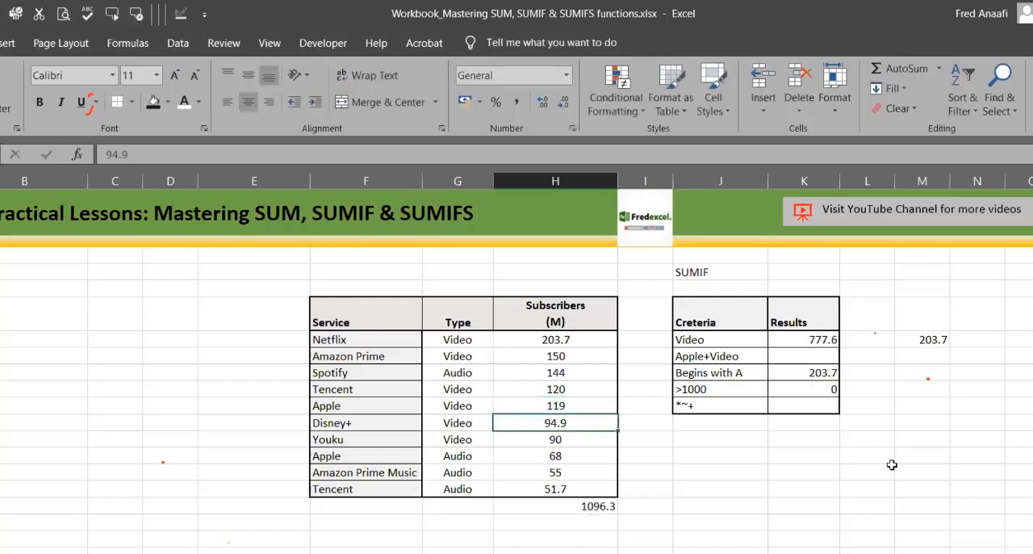
# Step: Change the criterion in K10's SUMIF formula to ">100"
pyautogui.click(801, 390)
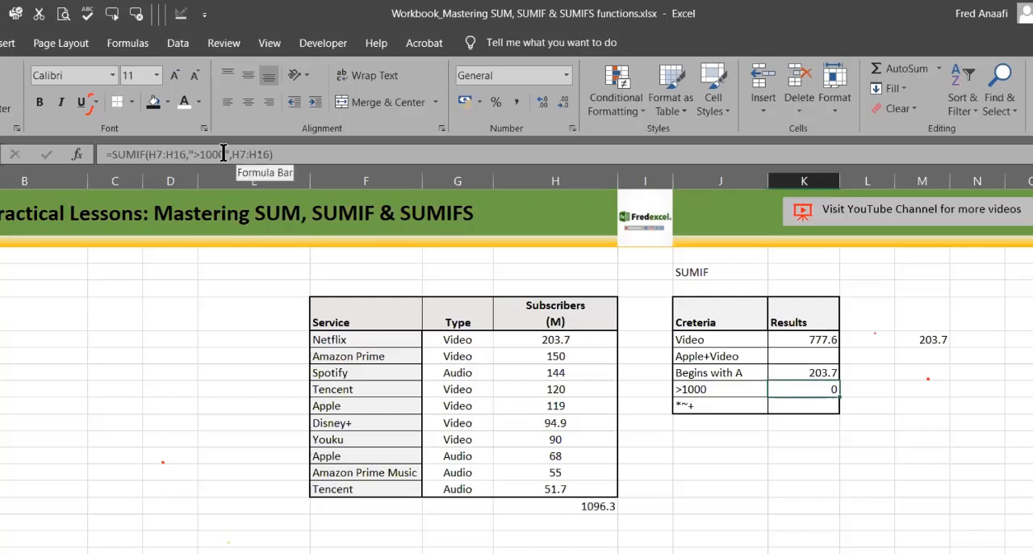
pyautogui.click(223, 155)
pyautogui.press('BackSpace')
pyautogui.press('BackSpace')
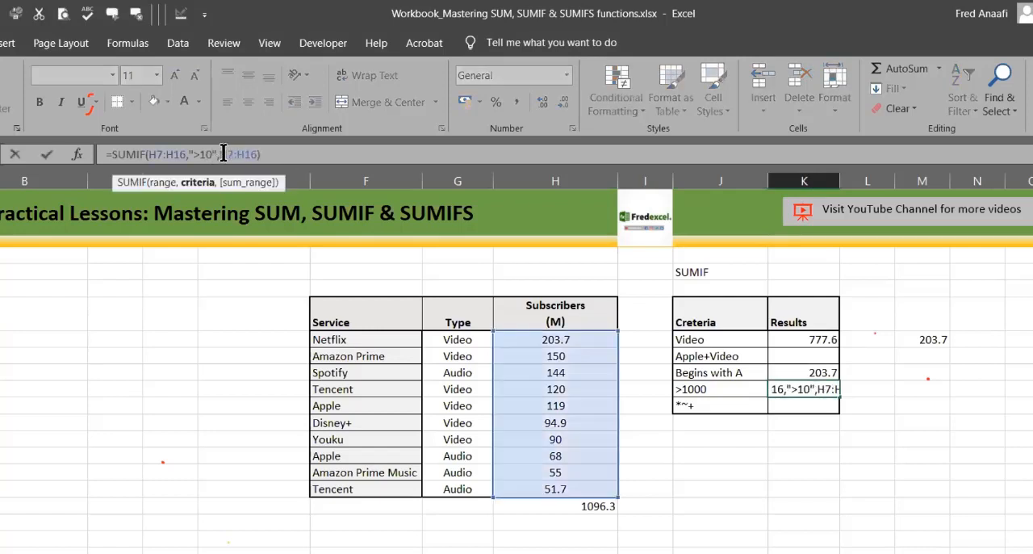
pyautogui.write('0')
pyautogui.press('Return')
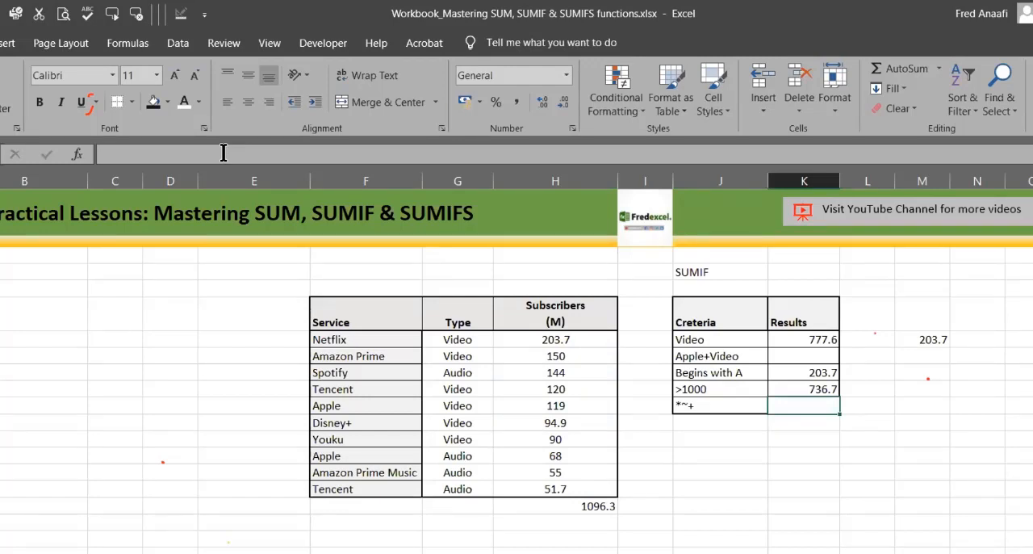
# Step: Set the criterion in K10's SUMIF formula to ">150"
pyautogui.click(810, 372)
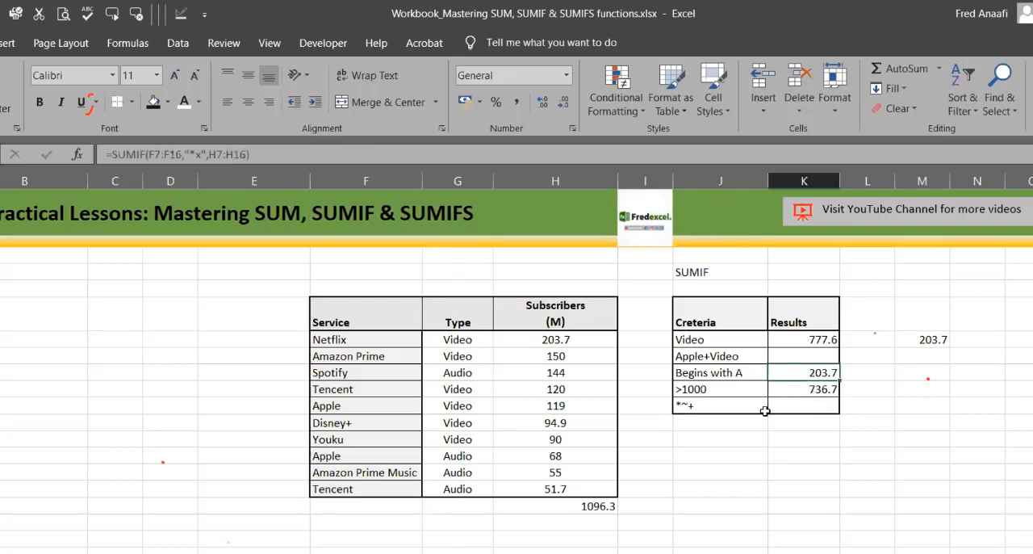
pyautogui.click(780, 387)
pyautogui.click(219, 157)
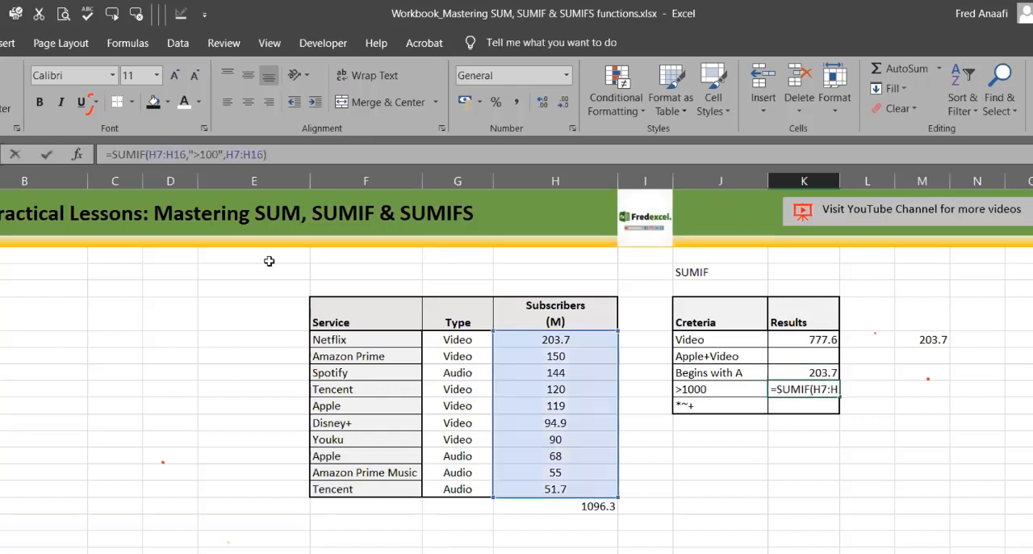
pyautogui.press('BackSpace')
pyautogui.press('BackSpace')
pyautogui.write('50')
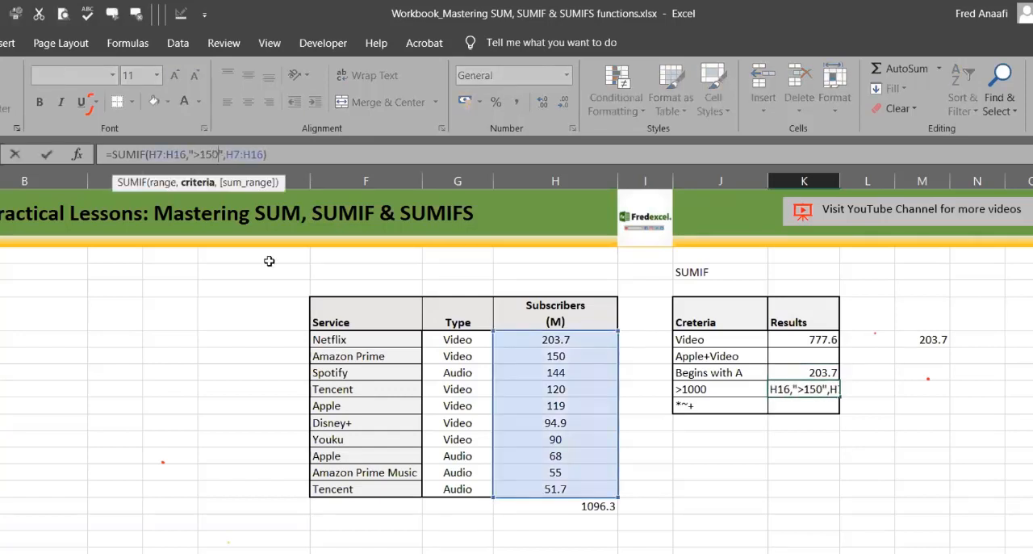
pyautogui.press('Return')
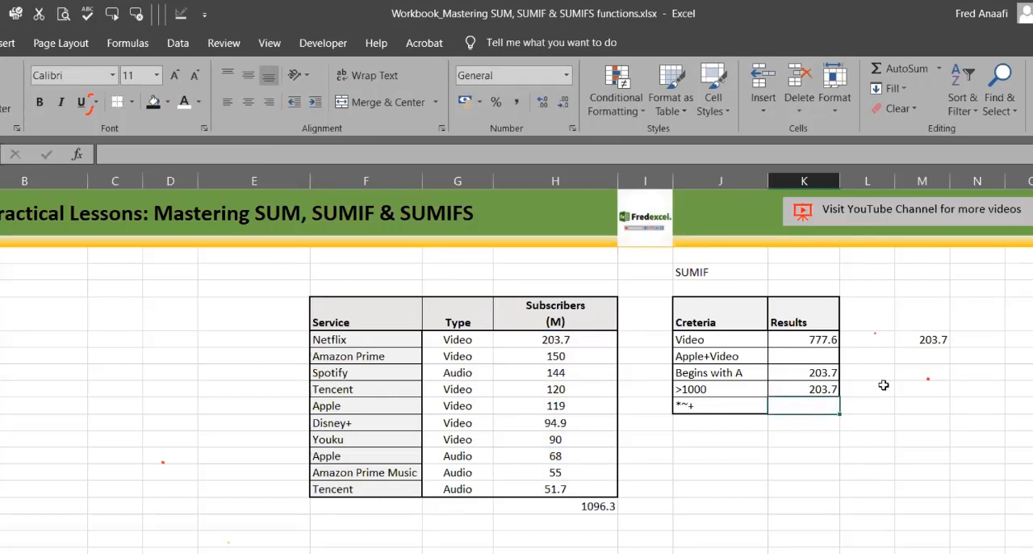
# Step: Enter 100 in L4 as a separate threshold value above the results table
pyautogui.click(854, 314)
pyautogui.click(924, 505)
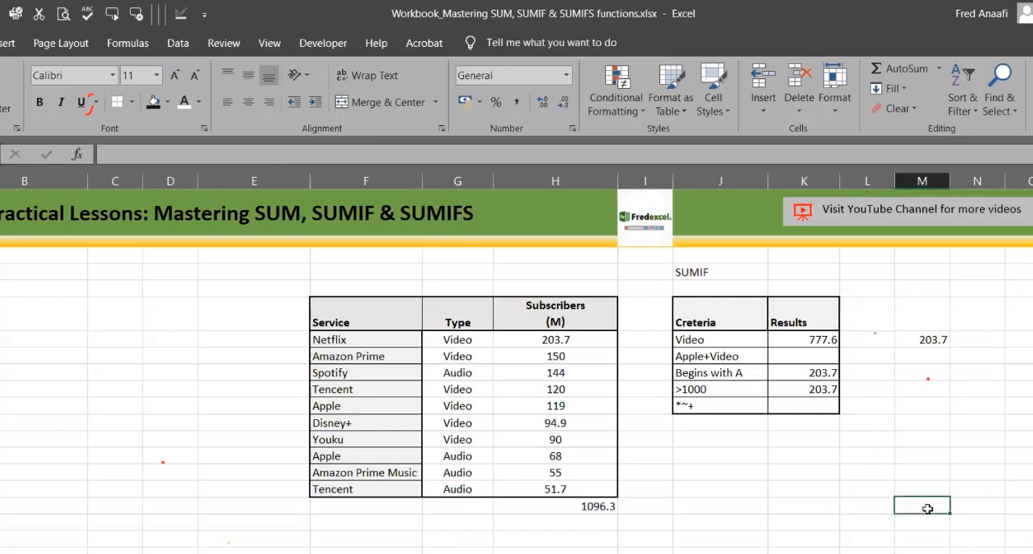
pyautogui.click(862, 303)
pyautogui.click(861, 274)
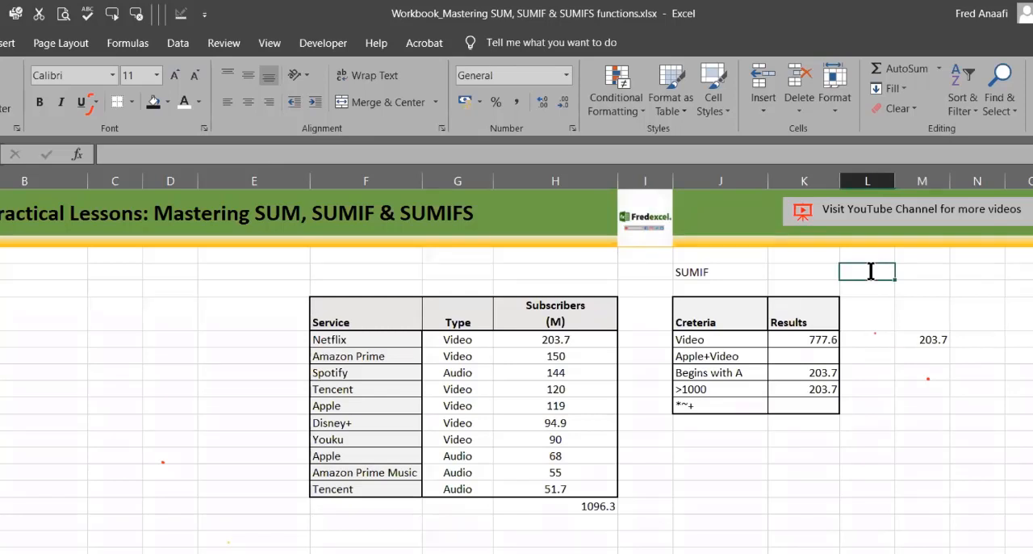
pyautogui.write('100')
pyautogui.press('Return')
# Step: Try to point K10's SUMIF criterion at the threshold cell by writing it as ">L4"
pyautogui.click(802, 389)
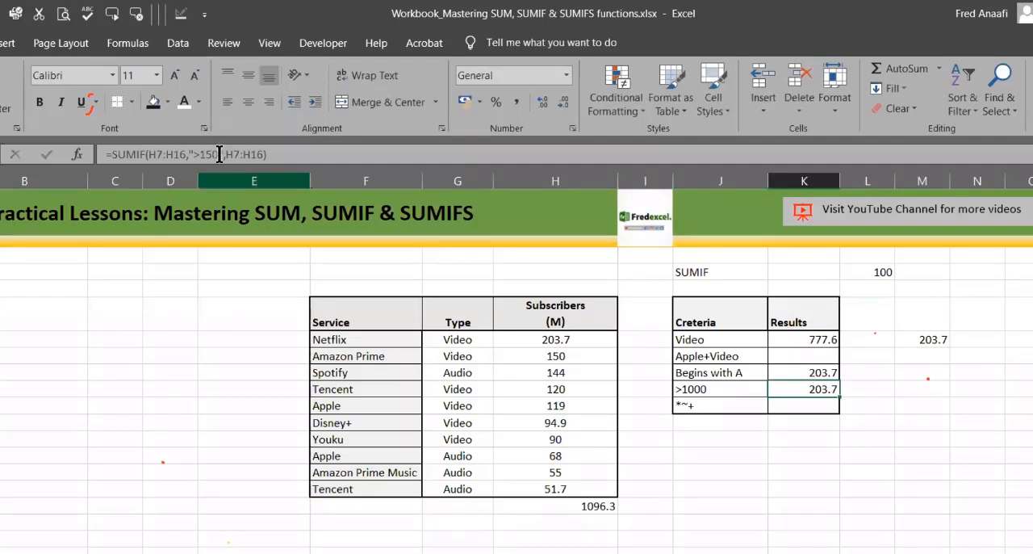
pyautogui.click(219, 154)
pyautogui.press('BackSpace')
pyautogui.press('BackSpace')
pyautogui.press('BackSpace')
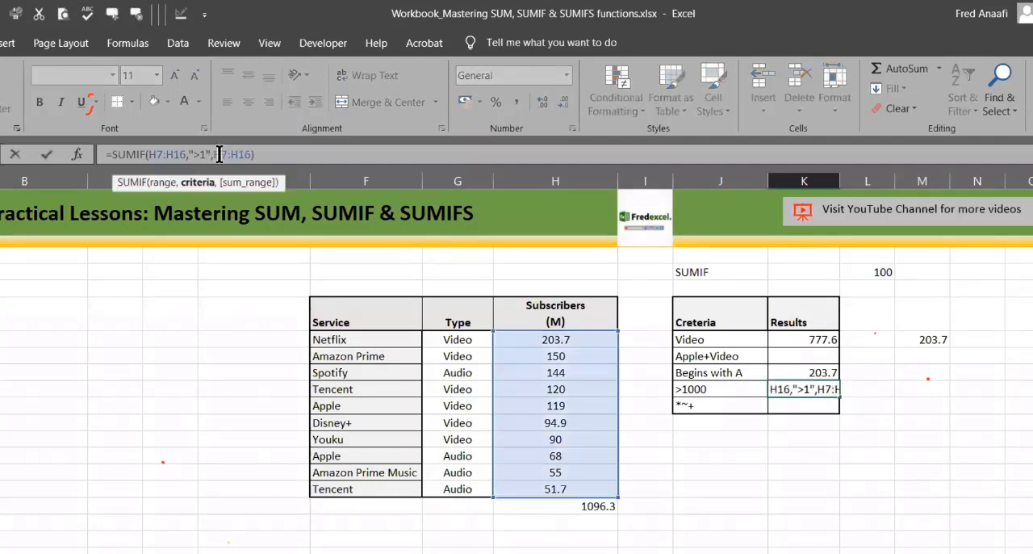
pyautogui.write('&')
pyautogui.click(866, 277)
pyautogui.press('Return')
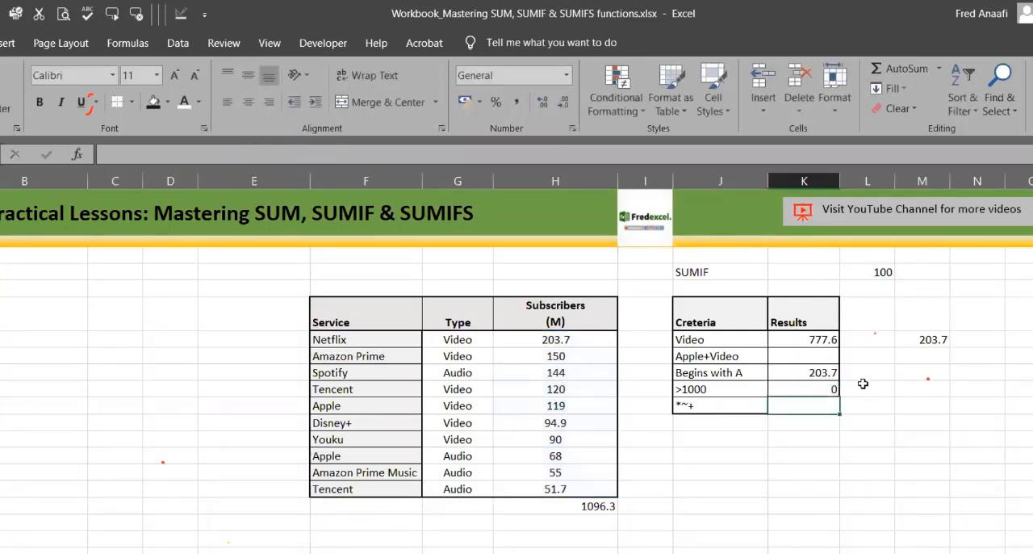
# Step: Leave K10's formula as it is and set the threshold cell L4 to 1
pyautogui.click(819, 381)
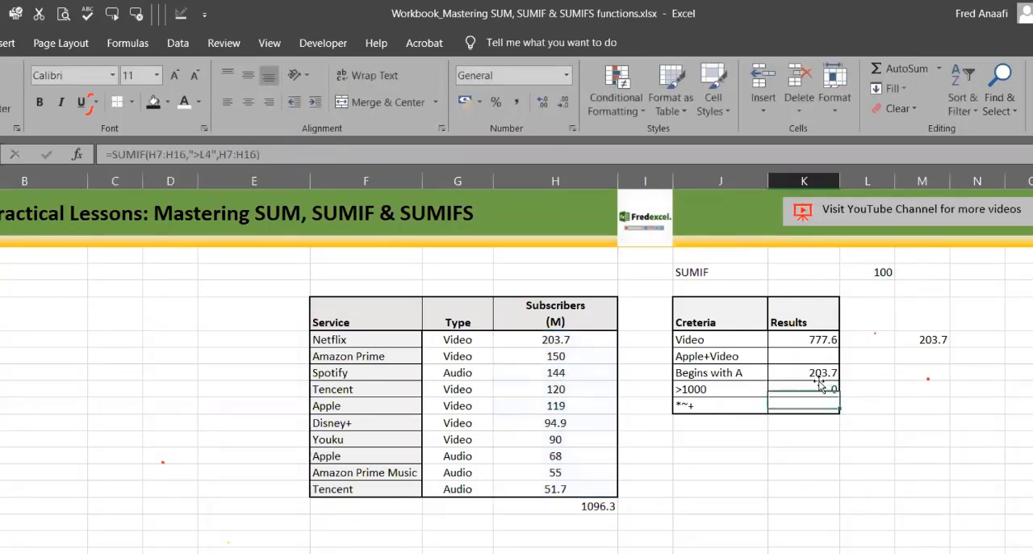
pyautogui.click(212, 153)
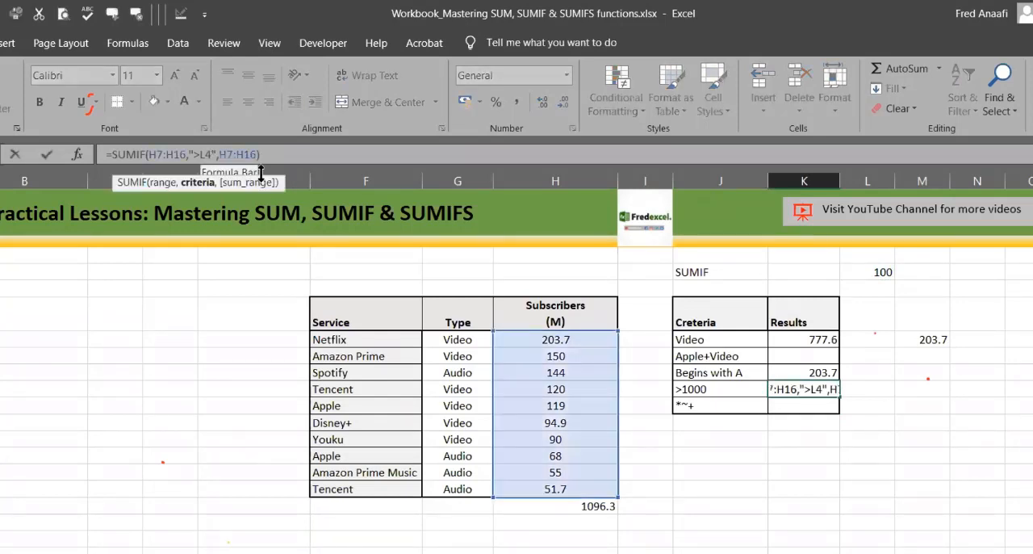
pyautogui.click(860, 272)
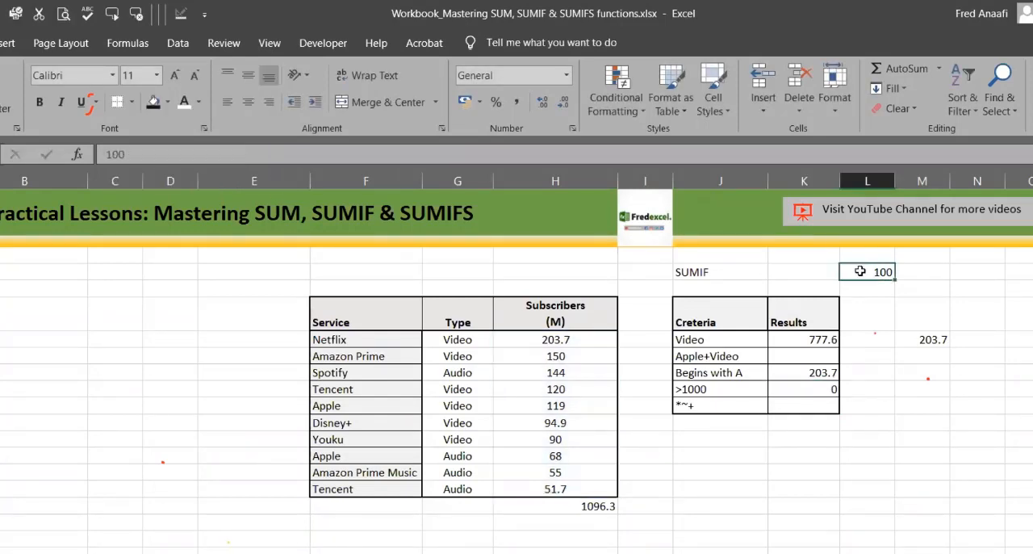
pyautogui.write('1')
# Step: Replace the ">L4" criterion in K10's SUMIF formula with the typed criterion ">100"
pyautogui.click(819, 389)
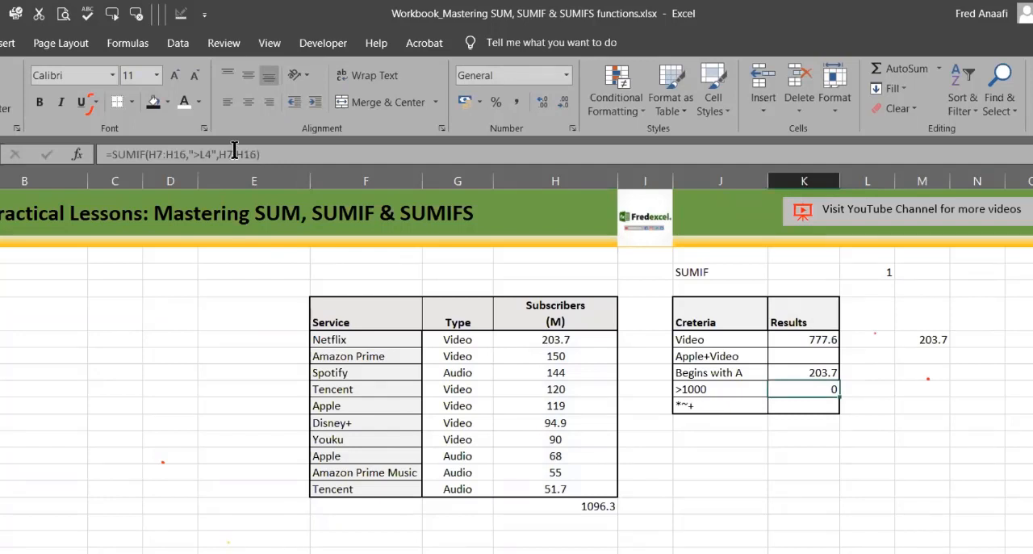
pyautogui.click(234, 151)
pyautogui.press('Left')
pyautogui.press('Left')
pyautogui.press('Left')
pyautogui.press('BackSpace')
pyautogui.press('BackSpace')
pyautogui.press('BackSpace')
pyautogui.press('BackSpace')
pyautogui.press('BackSpace')
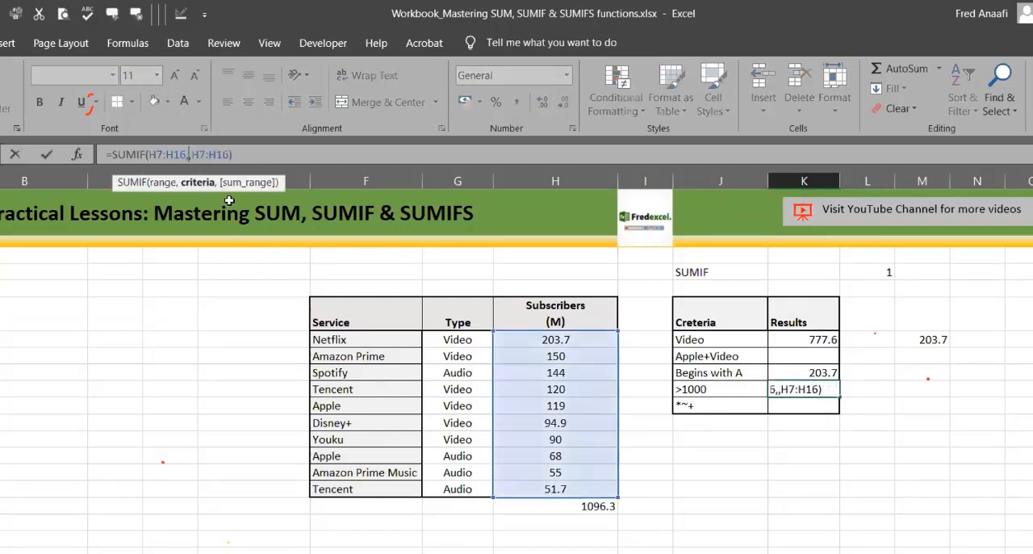
pyautogui.write('"')
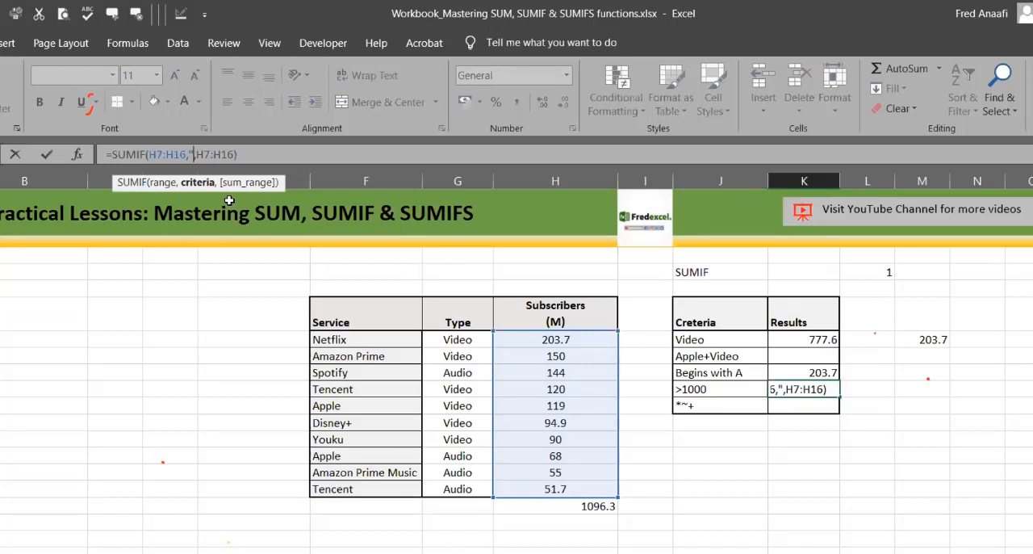
pyautogui.write('>100')
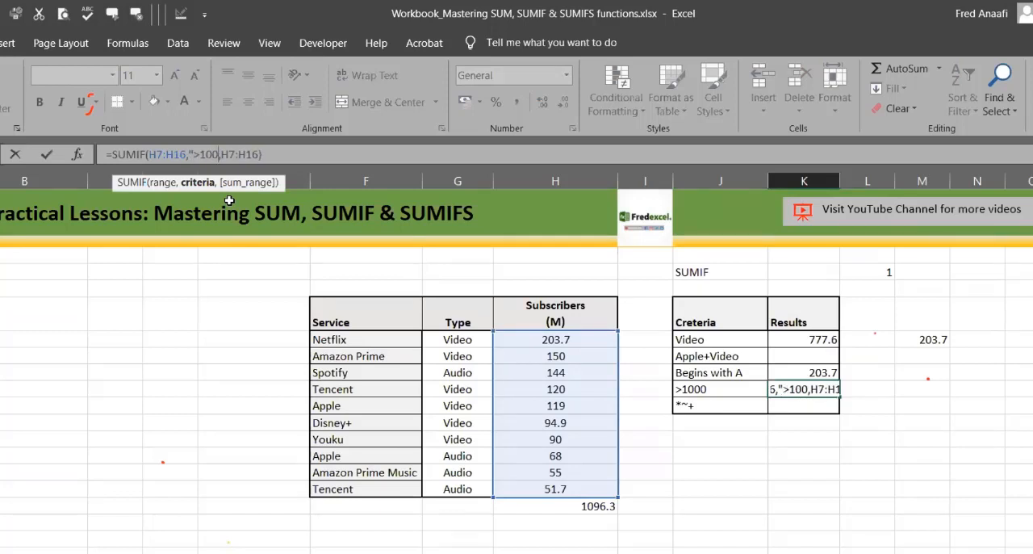
pyautogui.write('"')
pyautogui.press('Return')
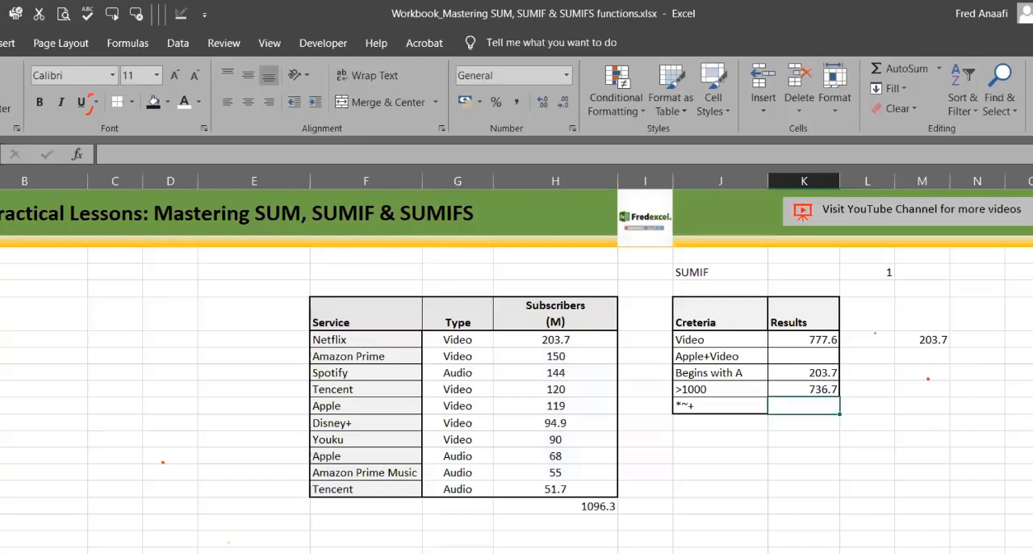
# Step: Examine the Type and Subscribers columns of the second service table, including the subscriber figures of rows with a blank type
pyautogui.scroll(-3, 517, 370)
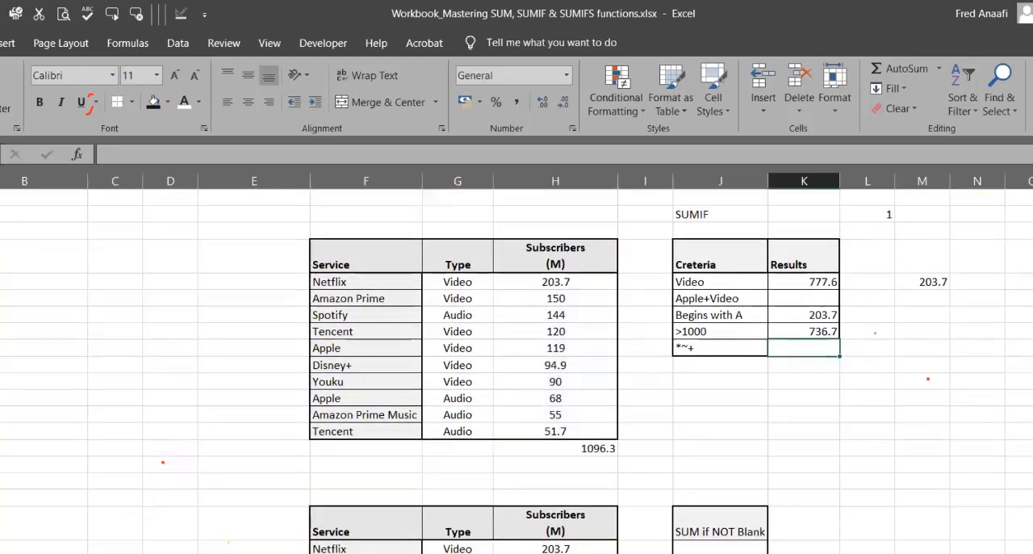
pyautogui.scroll(-2, 517, 372)
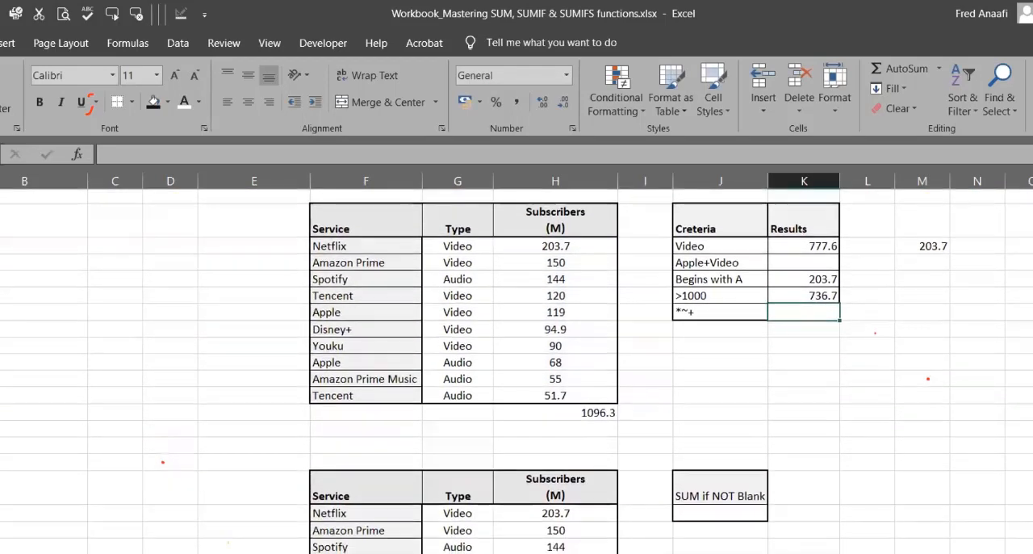
pyautogui.scroll(-2, 706, 398)
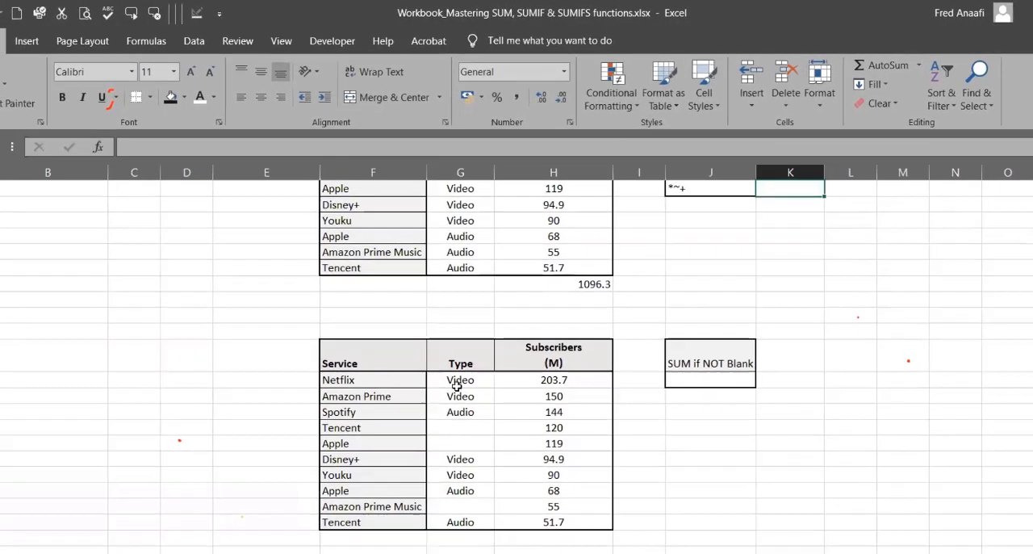
pyautogui.moveTo(456, 400); pyautogui.dragTo(504, 550)
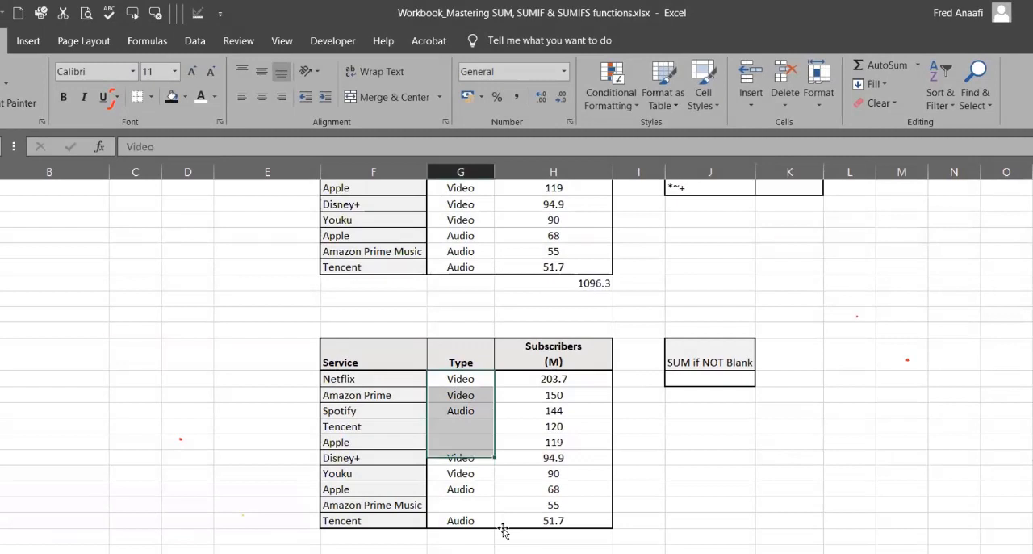
pyautogui.moveTo(558, 376); pyautogui.dragTo(559, 443)
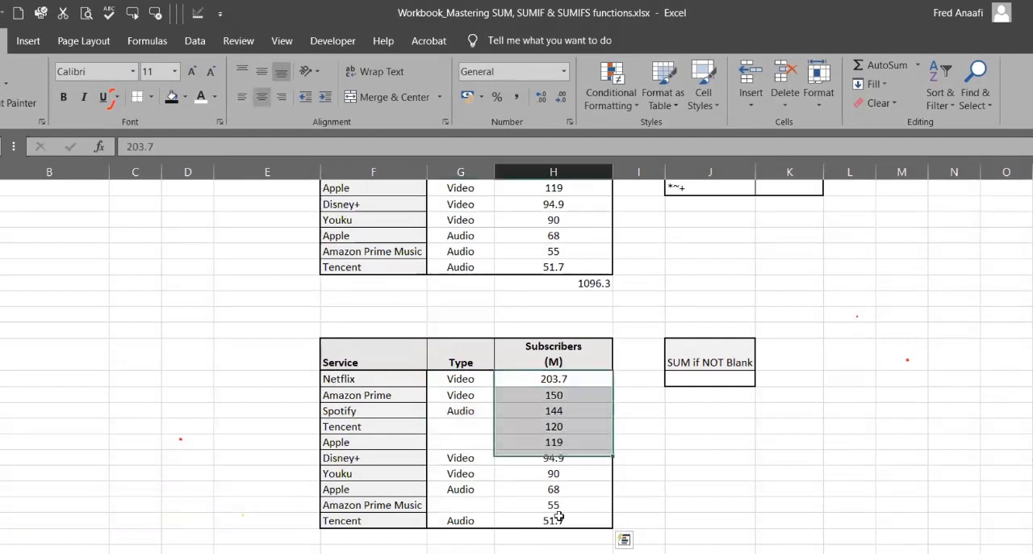
pyautogui.moveTo(559, 517); pyautogui.dragTo(557, 521)
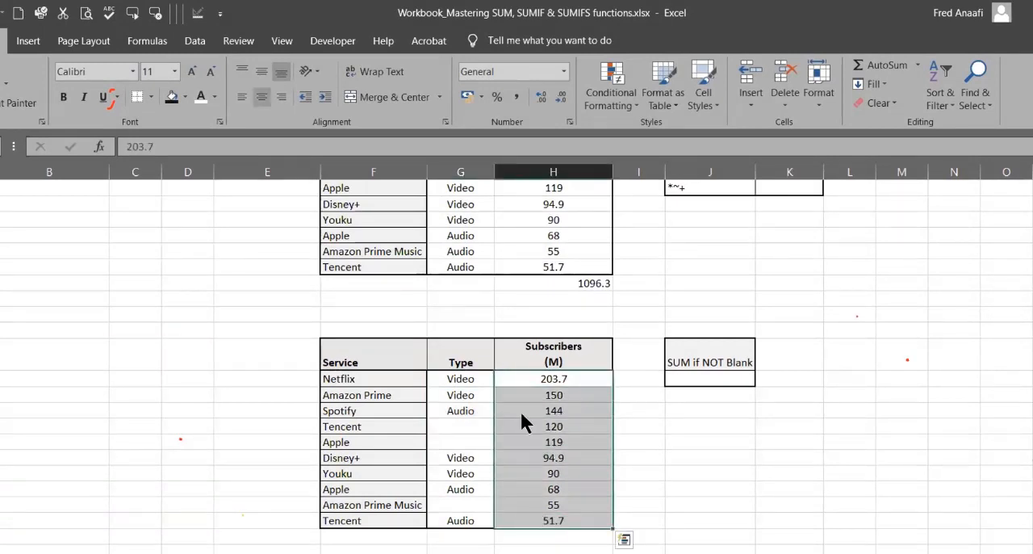
pyautogui.moveTo(521, 413); pyautogui.dragTo(521, 413)
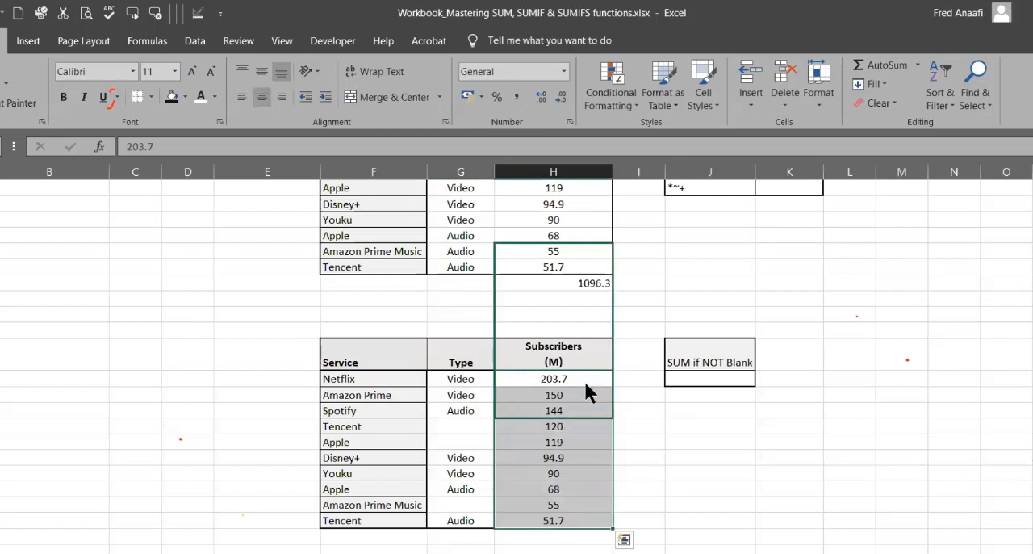
pyautogui.moveTo(585, 382); pyautogui.dragTo(586, 387)
pyautogui.click(585, 391)
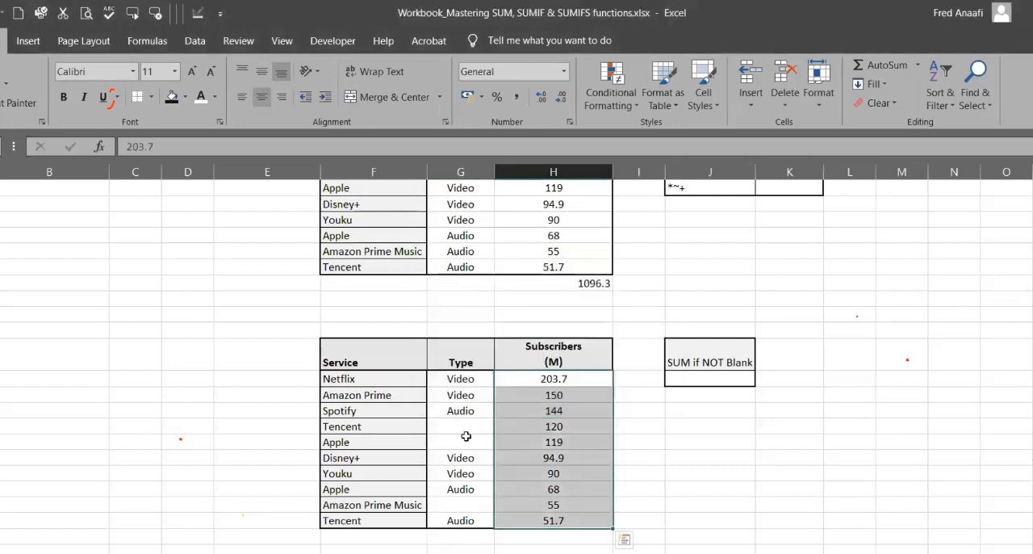
pyautogui.moveTo(527, 433); pyautogui.dragTo(528, 443)
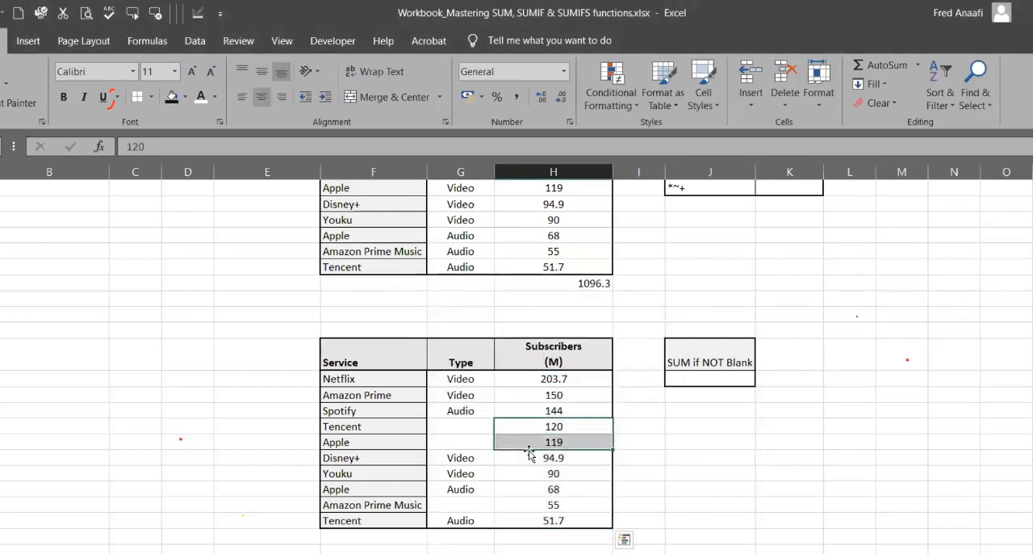
pyautogui.click(536, 510)
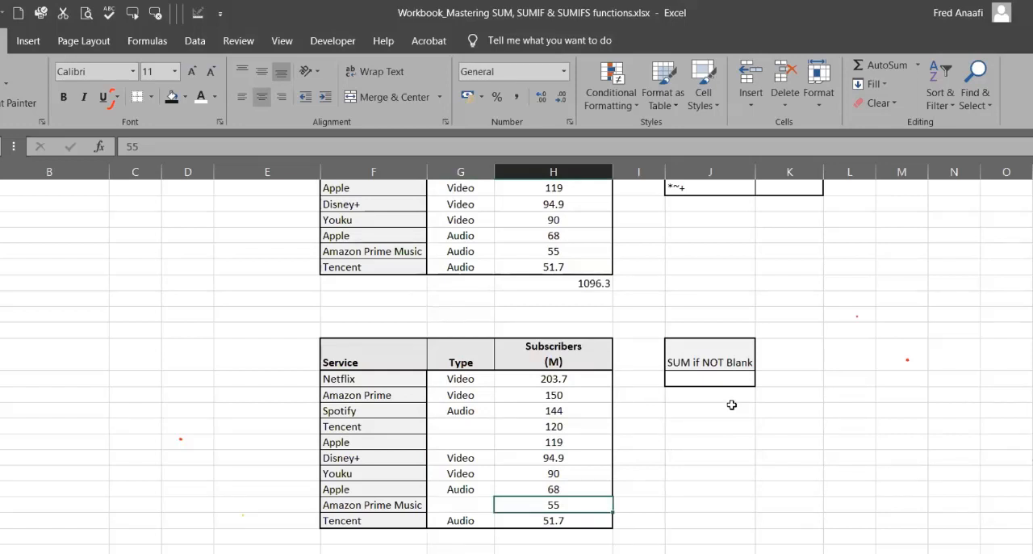
# Step: Enter a SUMIF formula in J22 that sums H22:H31 where the types in G22:G31 are not blank, using the criterion "<>"
pyautogui.click(725, 377)
pyautogui.write('=')
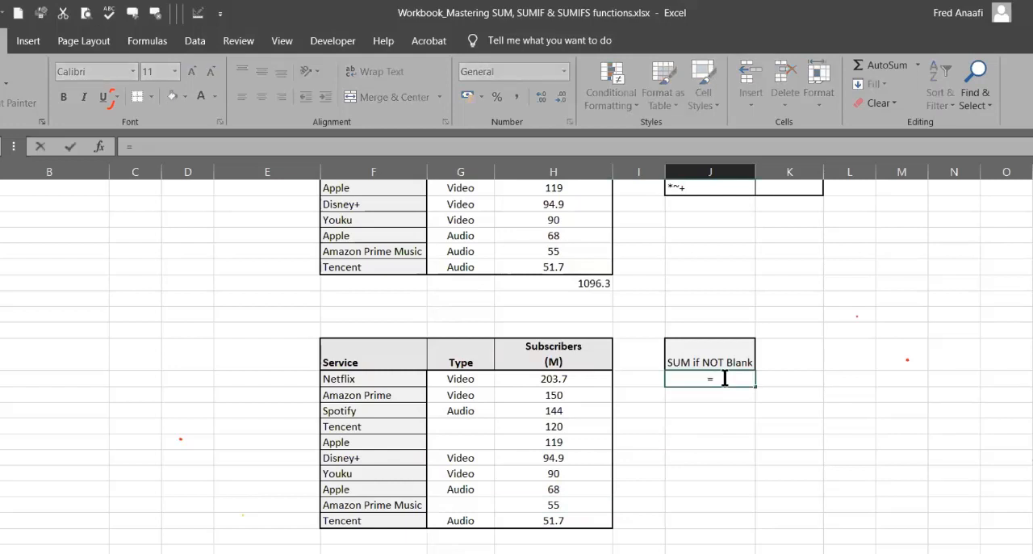
pyautogui.write('sumif(')
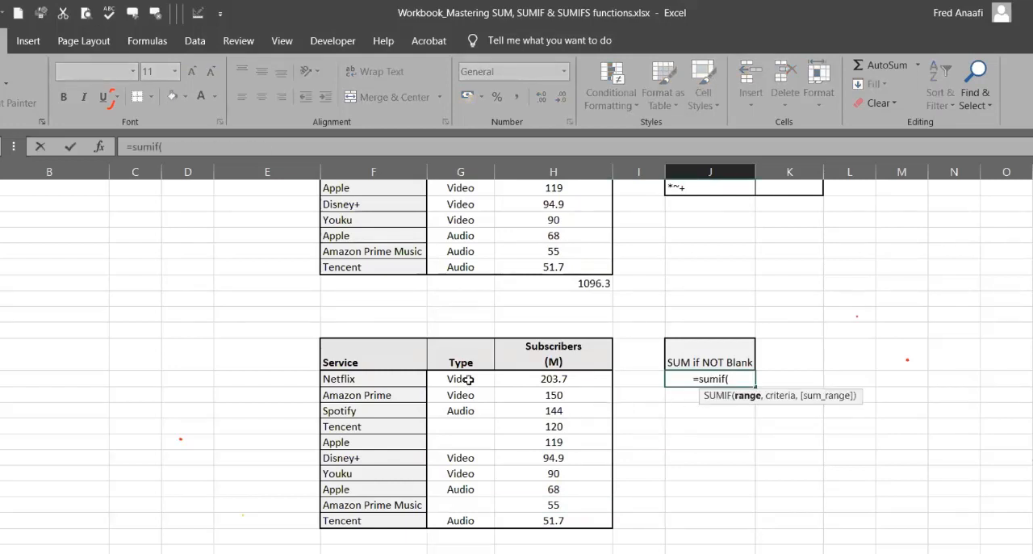
pyautogui.moveTo(469, 379); pyautogui.dragTo(465, 520)
pyautogui.write(',')
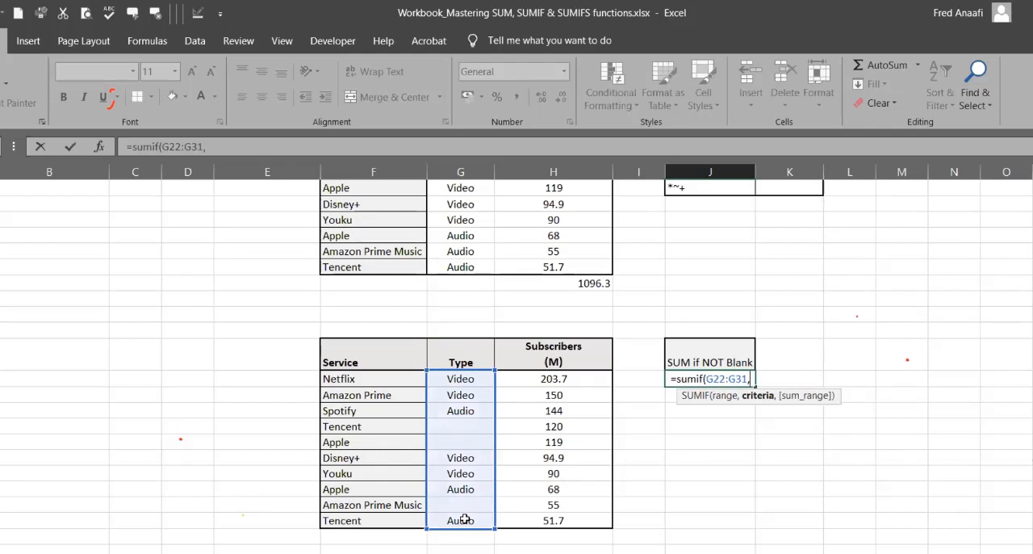
pyautogui.write('"<>"')
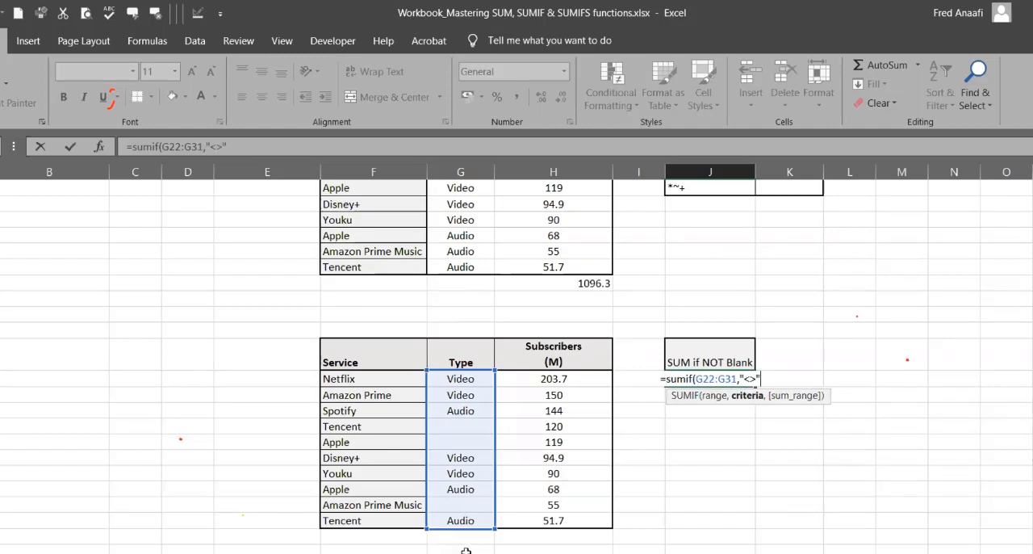
pyautogui.write(',')
pyautogui.click(573, 378)
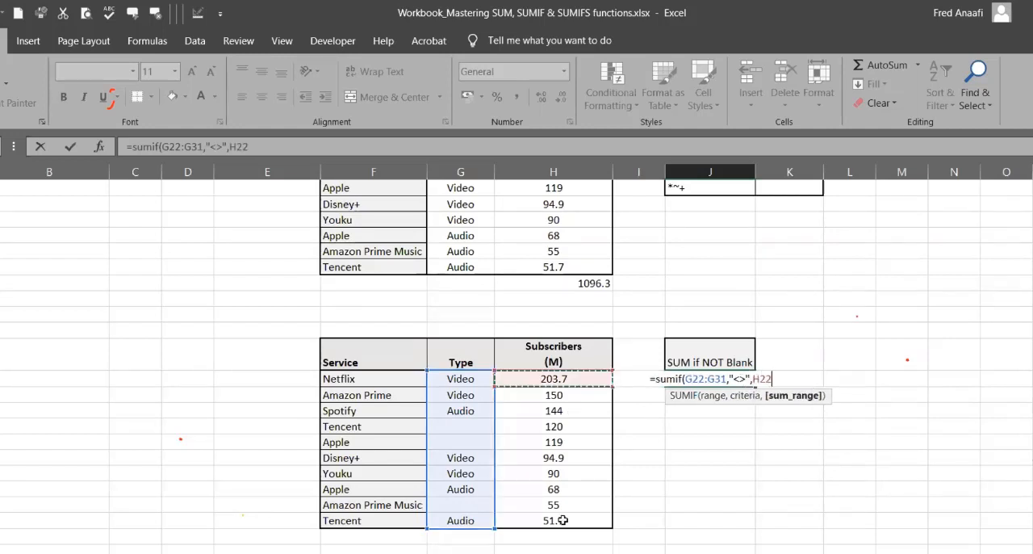
pyautogui.keyDown('shift'); pyautogui.click(561, 524); pyautogui.keyUp('shift')
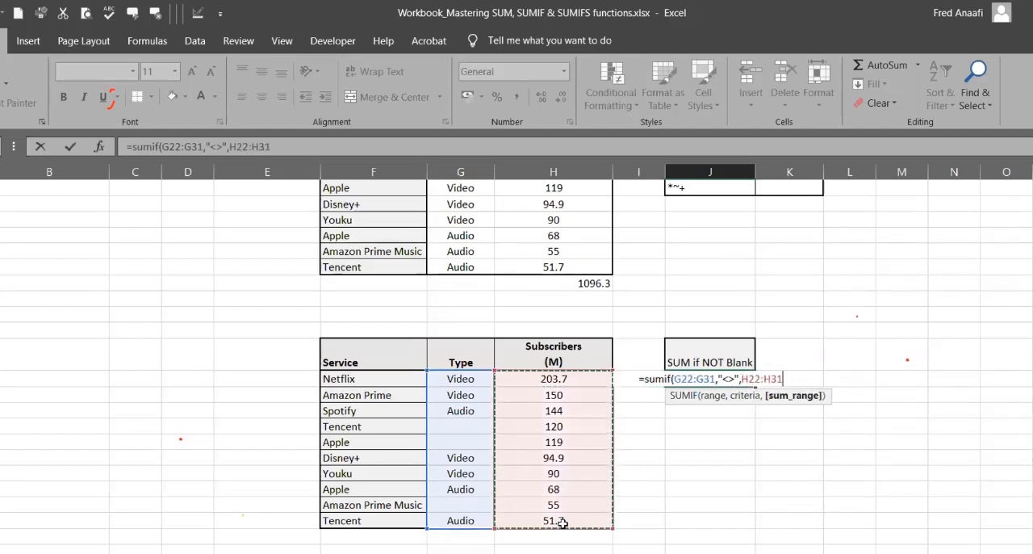
pyautogui.press('Return')
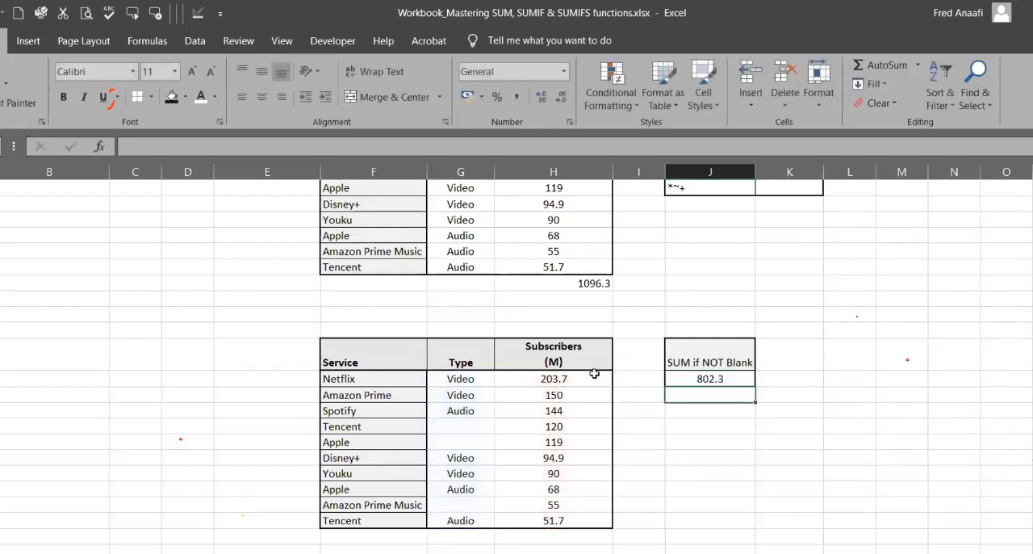
# Step: Compare the blank Type cells and the subscriber figures of the rows with a type against the SUMIF formula in J22
pyautogui.click(461, 426)
pyautogui.click(465, 443)
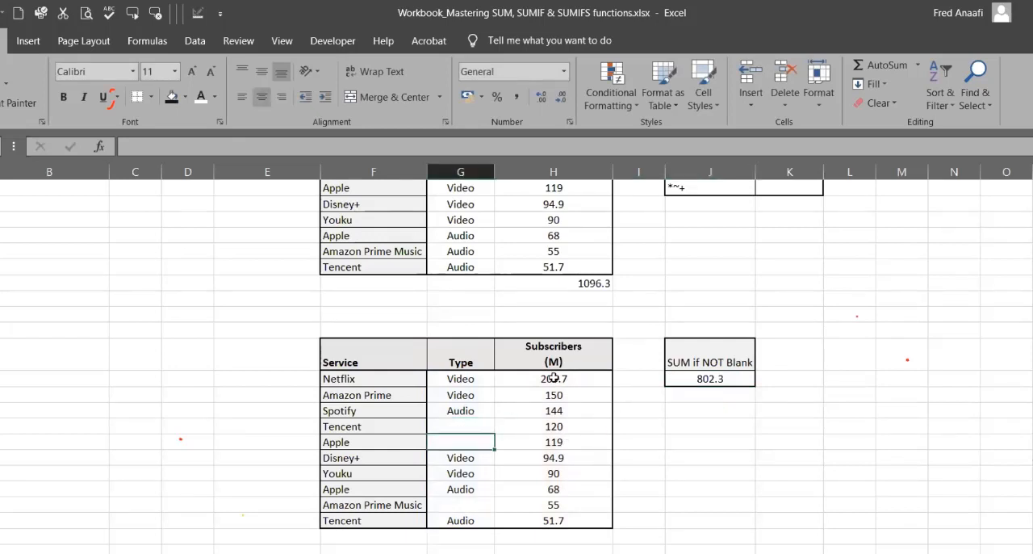
pyautogui.moveTo(554, 377); pyautogui.dragTo(554, 410)
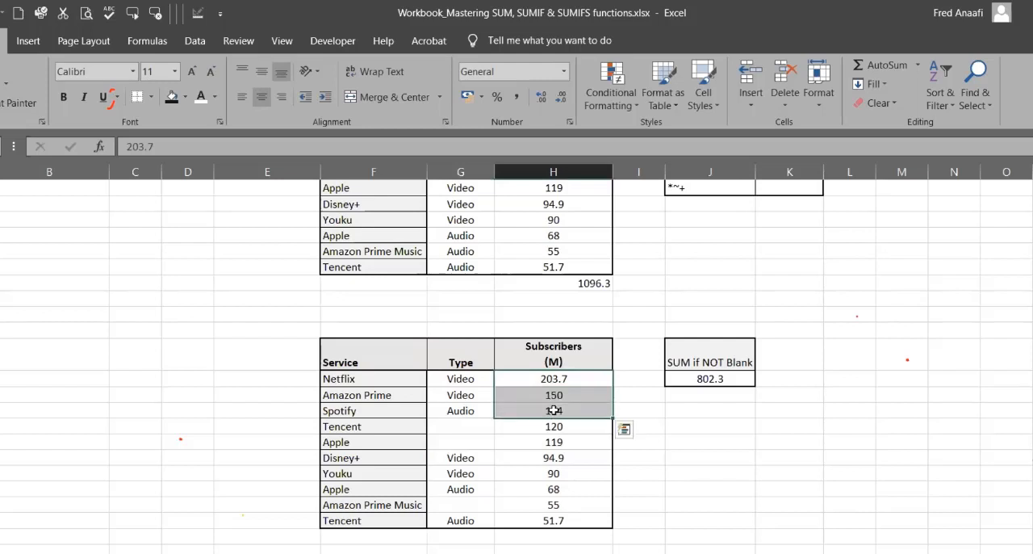
pyautogui.keyDown('ctrl'); pyautogui.click(555, 458); pyautogui.keyUp('ctrl')
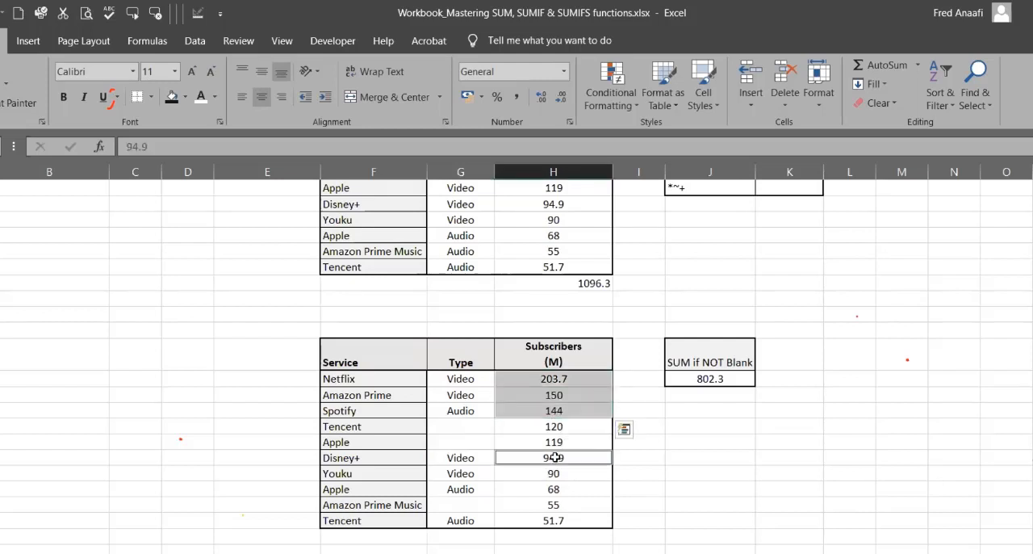
pyautogui.keyDown('ctrl'); pyautogui.click(557, 476); pyautogui.keyUp('ctrl')
pyautogui.keyDown('ctrl'); pyautogui.click(563, 489); pyautogui.keyUp('ctrl')
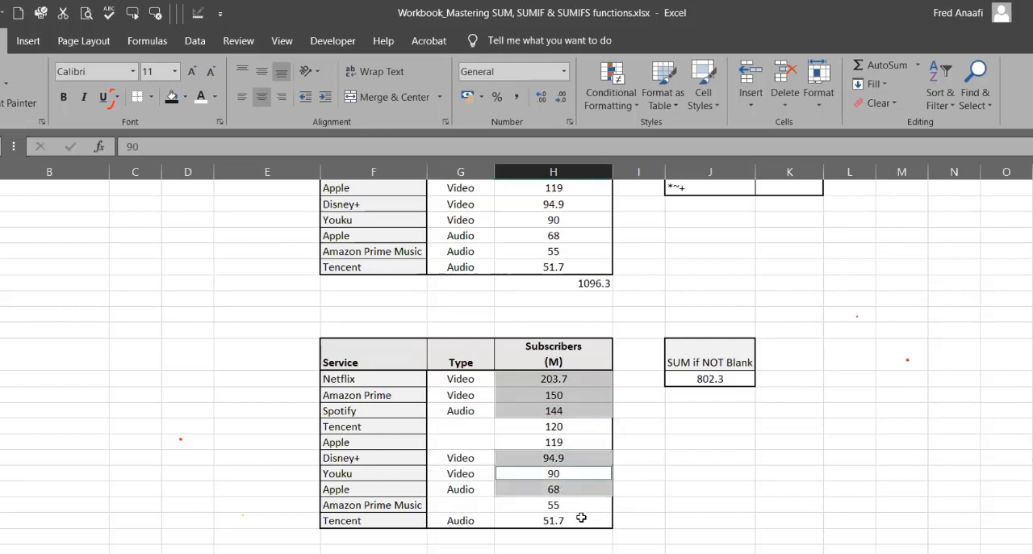
pyautogui.keyDown('ctrl'); pyautogui.click(581, 517); pyautogui.keyUp('ctrl')
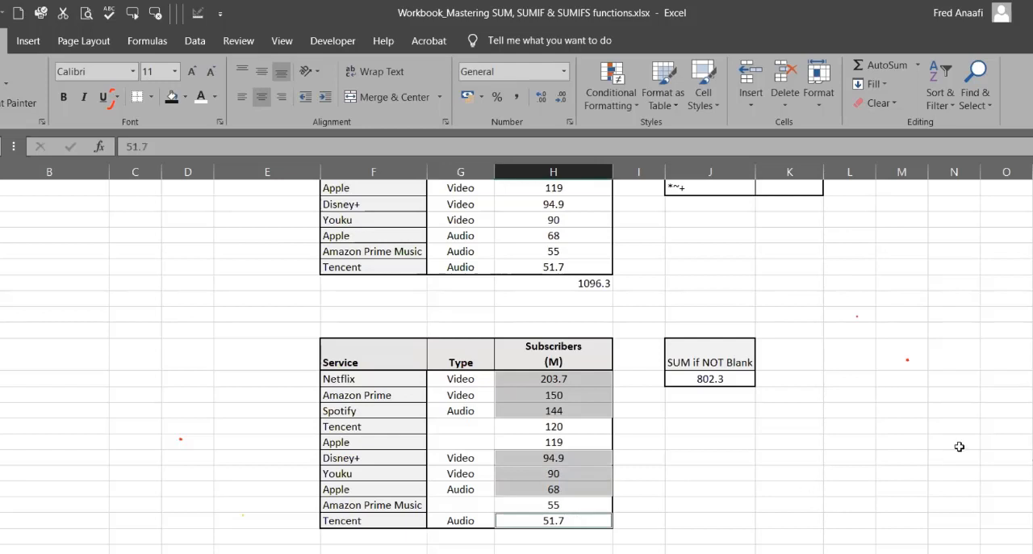
pyautogui.click(830, 453)
pyautogui.click(709, 379)
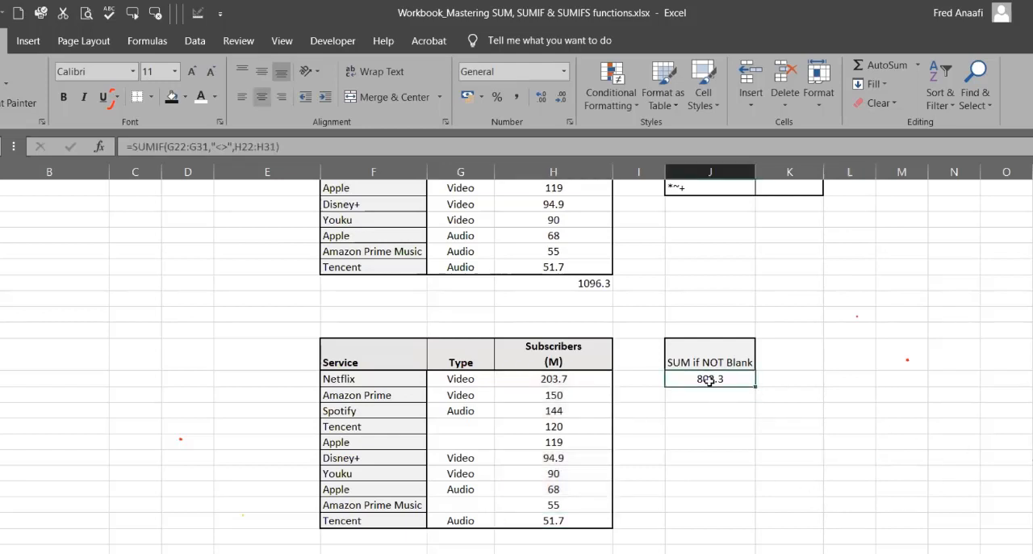
# Step: Enter Audio as the type in G26 for the Apple row of the second table, and clear that cell again
pyautogui.click(464, 425)
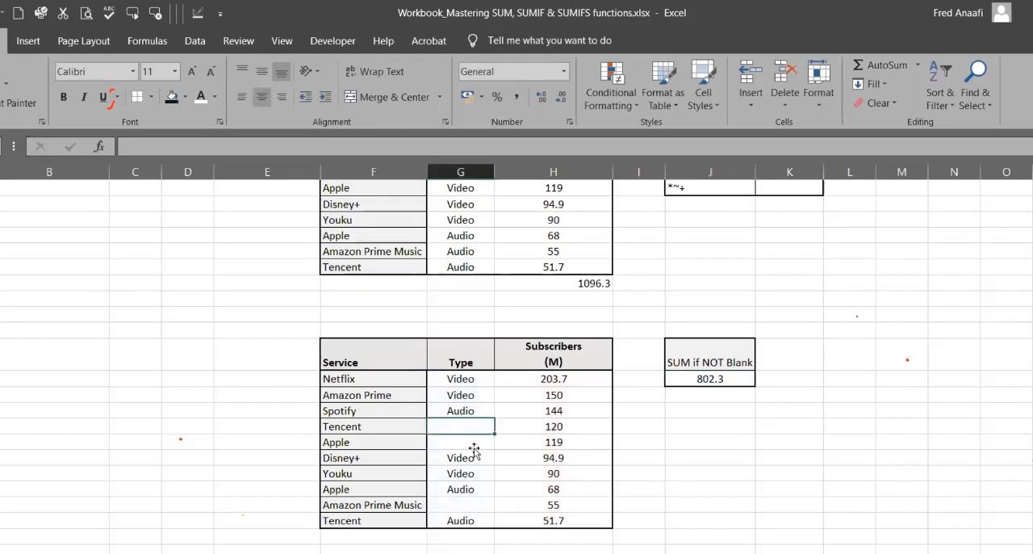
pyautogui.click(474, 449)
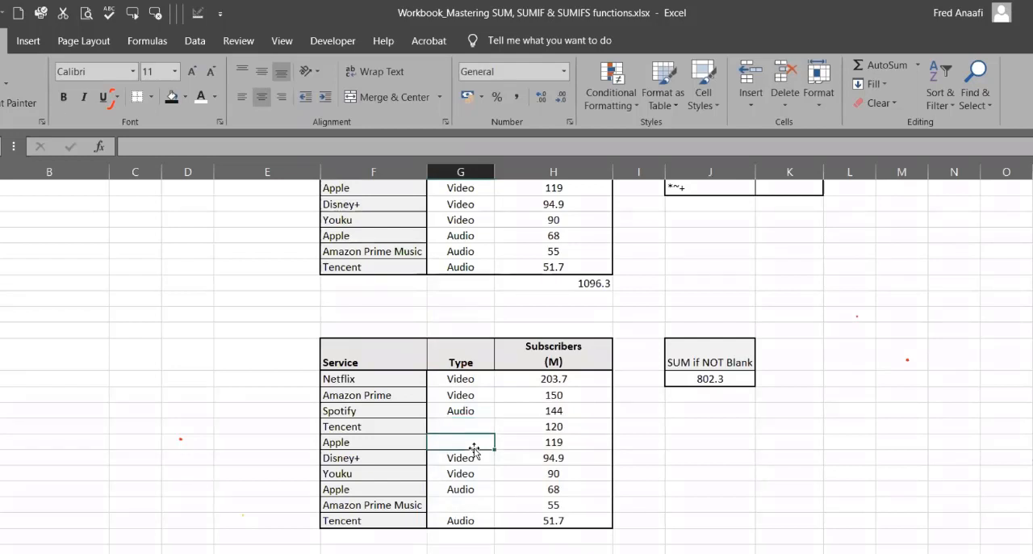
pyautogui.write('Audio')
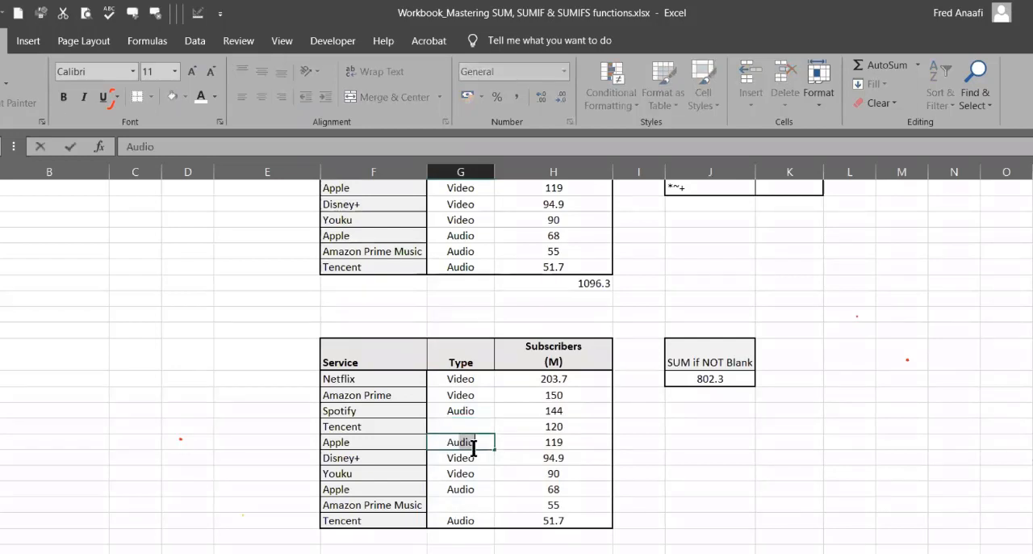
pyautogui.press('Return')
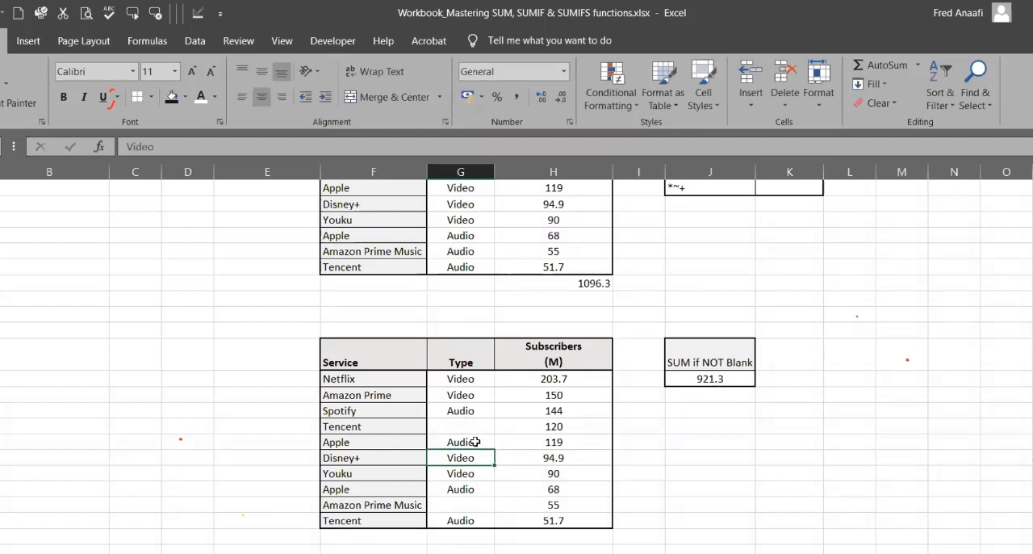
pyautogui.click(476, 441)
pyautogui.press('Delete')
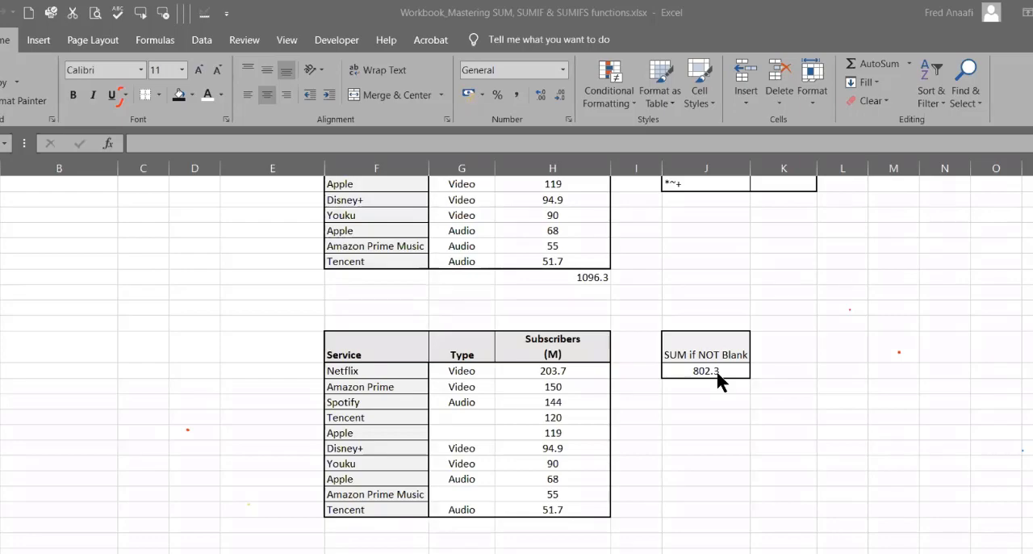
# Step: Start the formula in J22 over as a SUMIF with the Type cells G22:G31 as its criteria range
pyautogui.click(692, 372)
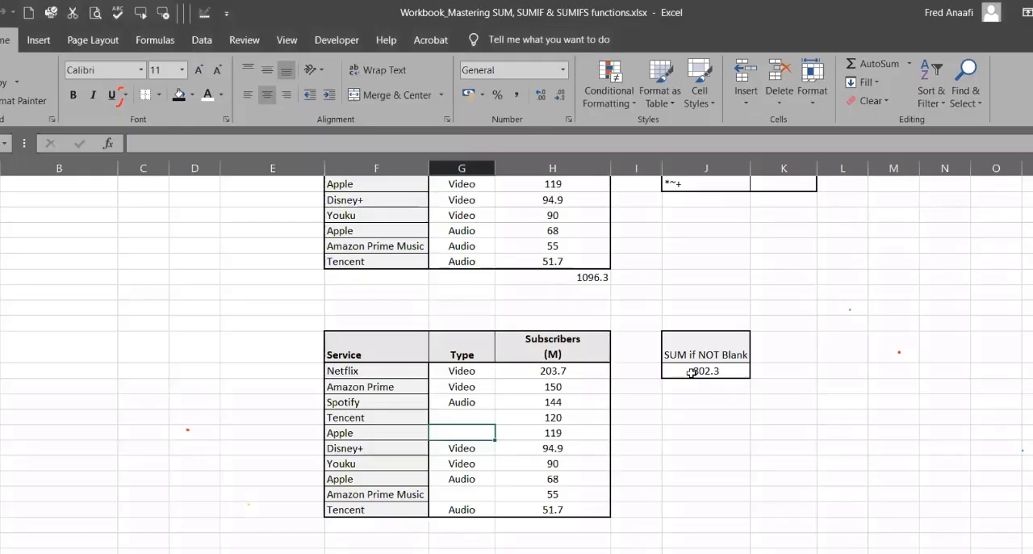
pyautogui.click(692, 372)
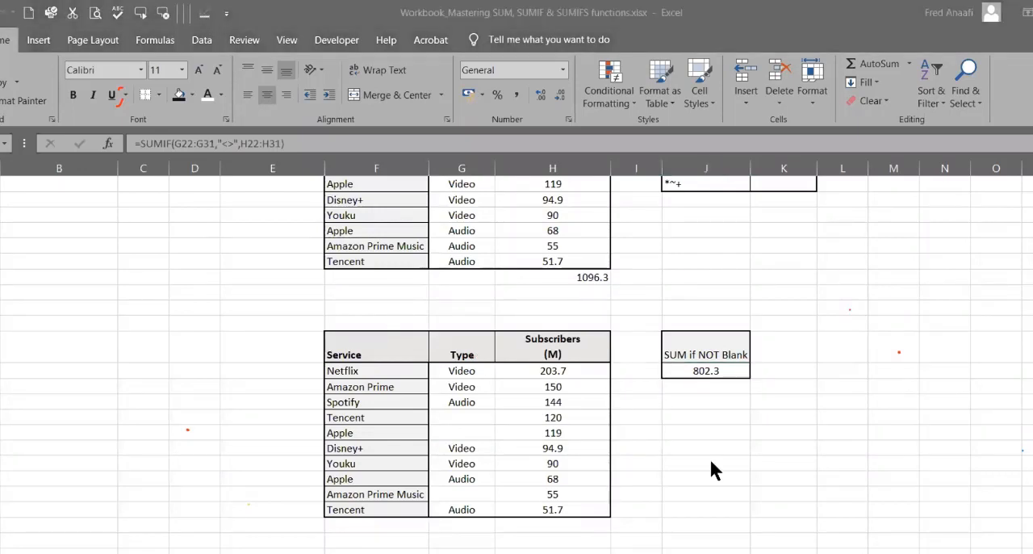
pyautogui.click(705, 371)
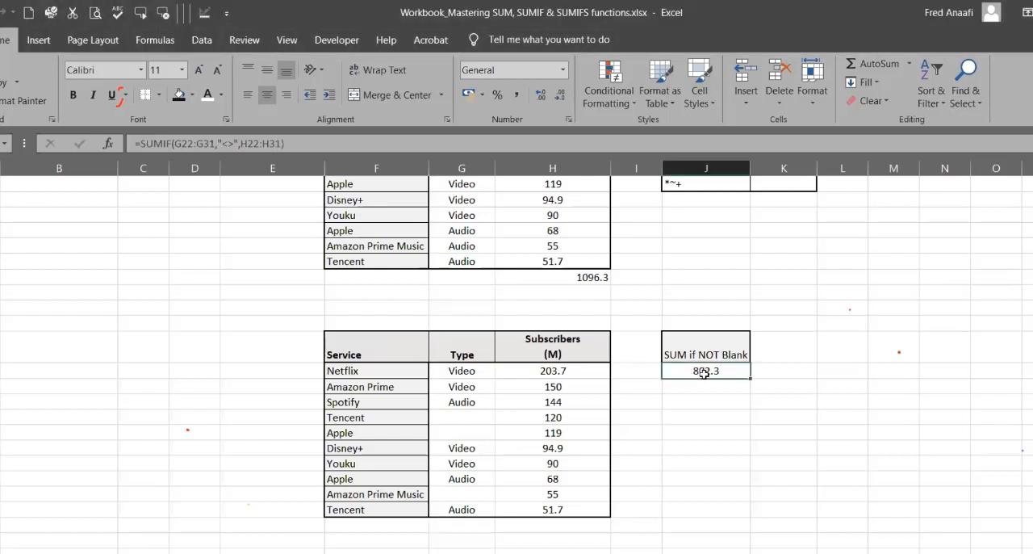
pyautogui.write('=')
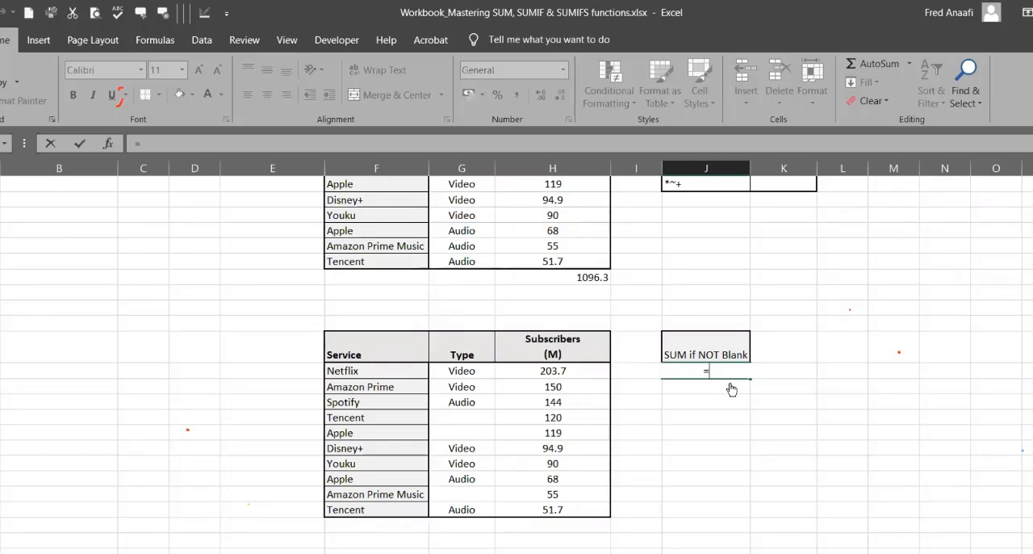
pyautogui.write('SUMIF(')
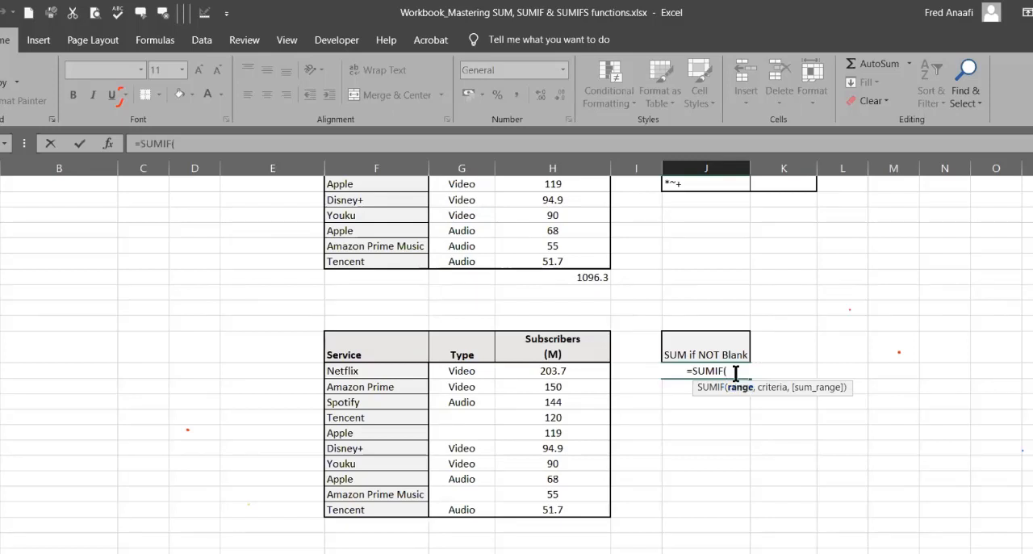
pyautogui.click(475, 364)
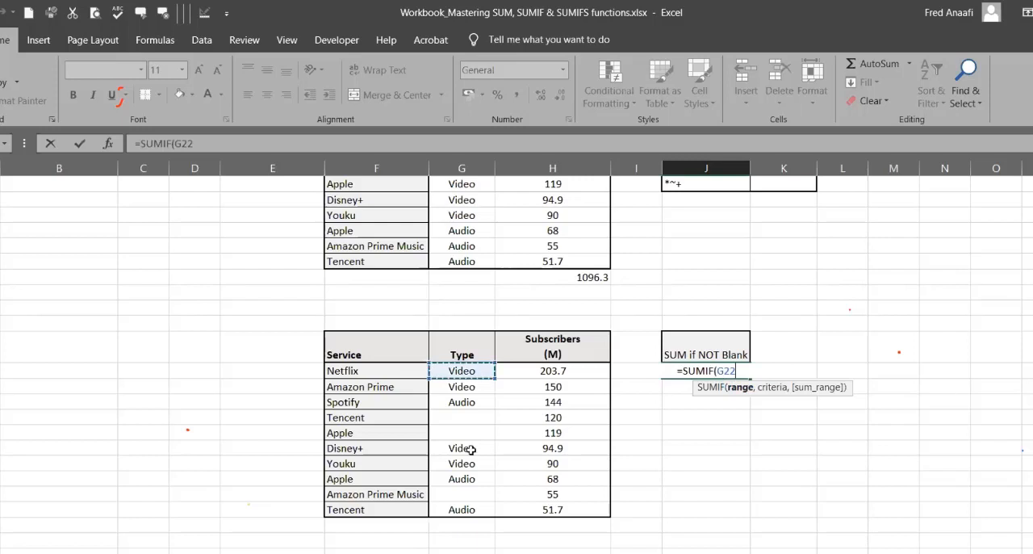
pyautogui.moveTo(470, 449); pyautogui.dragTo(467, 510)
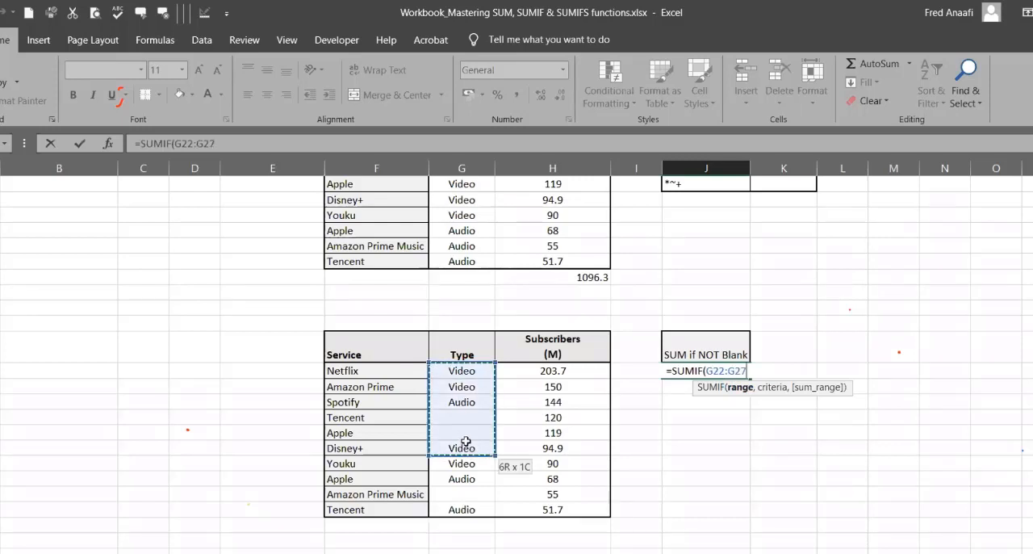
pyautogui.write(',')
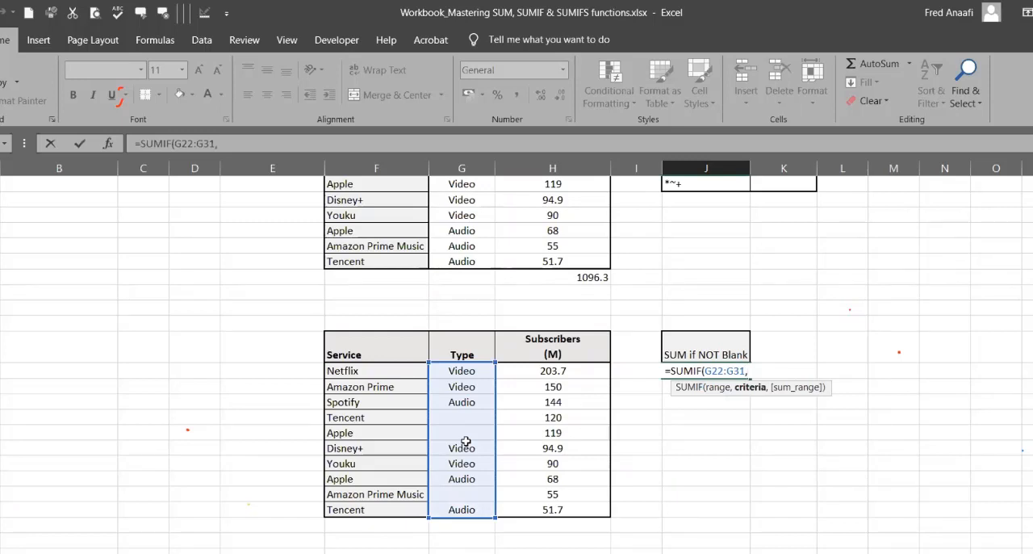
# Step: Complete J22's SUMIF with the not-blank criterion "<>" and the subscriber cells H22:H31 as the sum range
pyautogui.write('<')
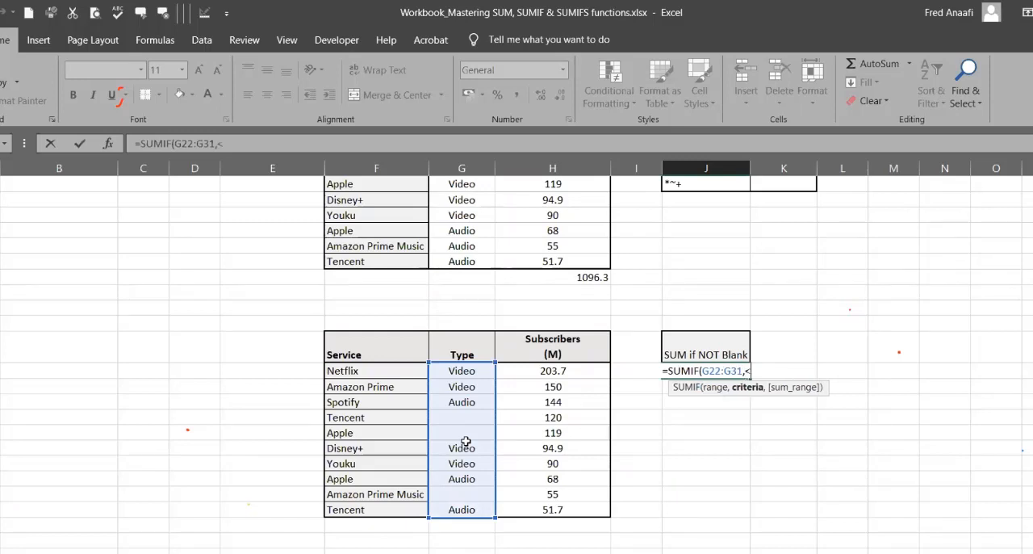
pyautogui.press('BackSpace')
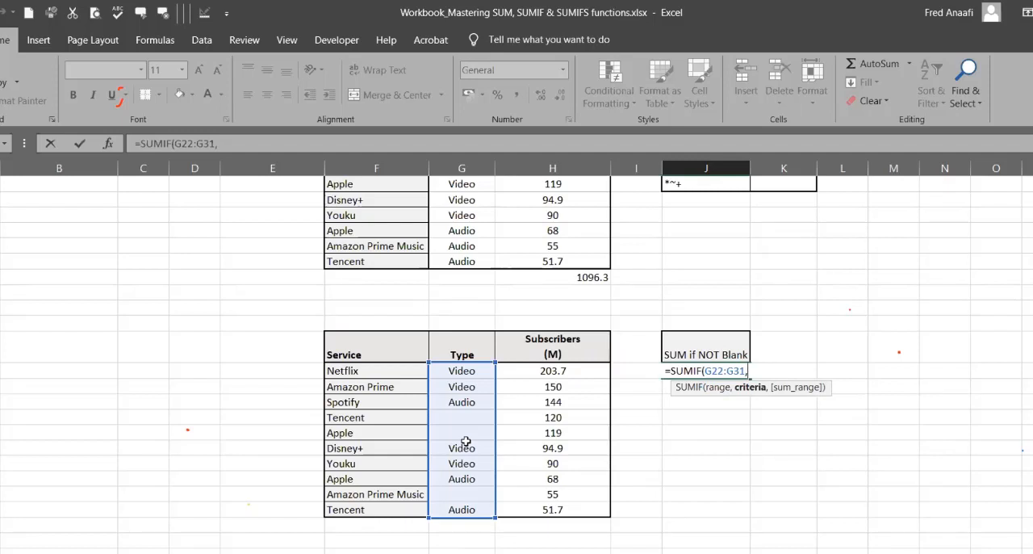
pyautogui.write('"<')
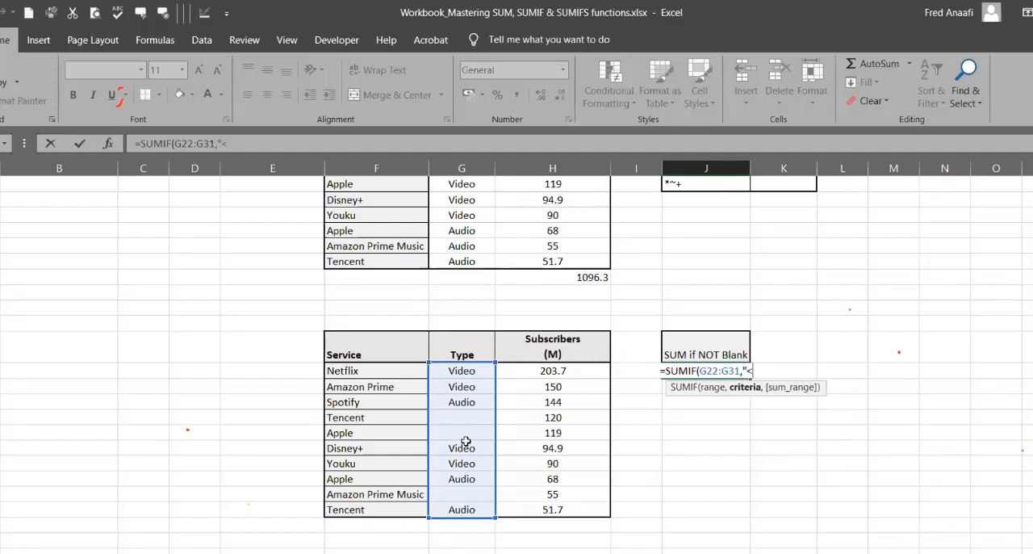
pyautogui.write('>"')
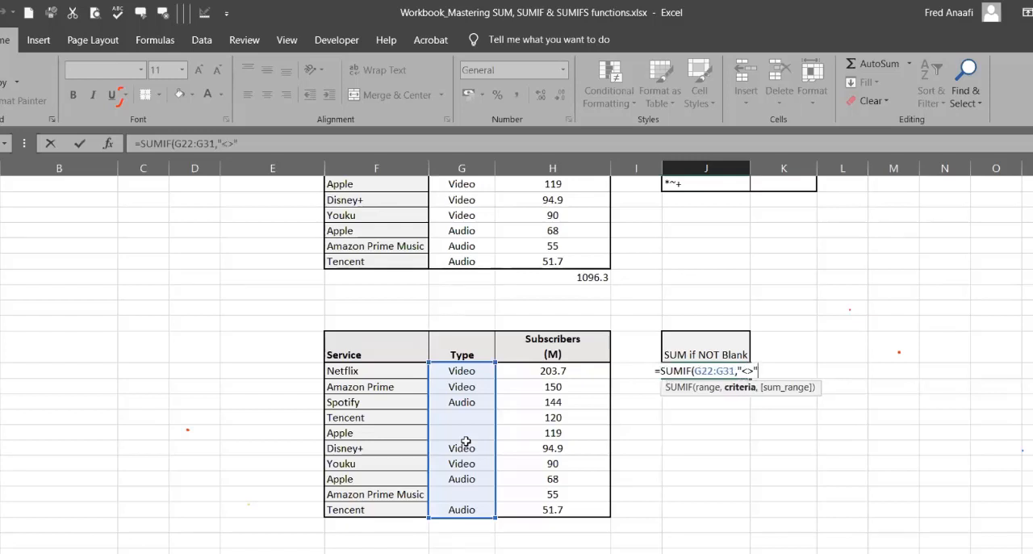
pyautogui.write(',')
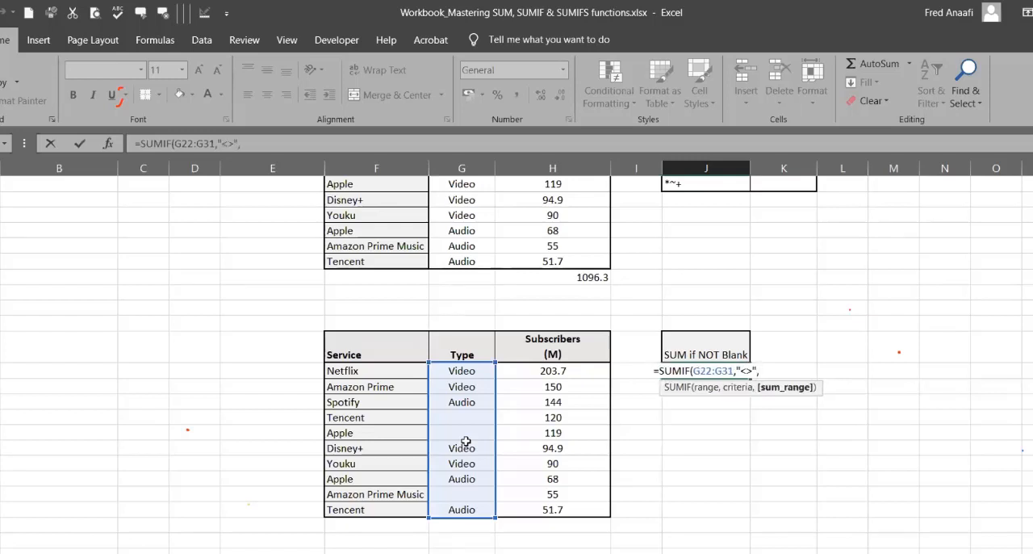
pyautogui.click(577, 371)
pyautogui.keyDown('shift'); pyautogui.click(561, 510); pyautogui.keyUp('shift')
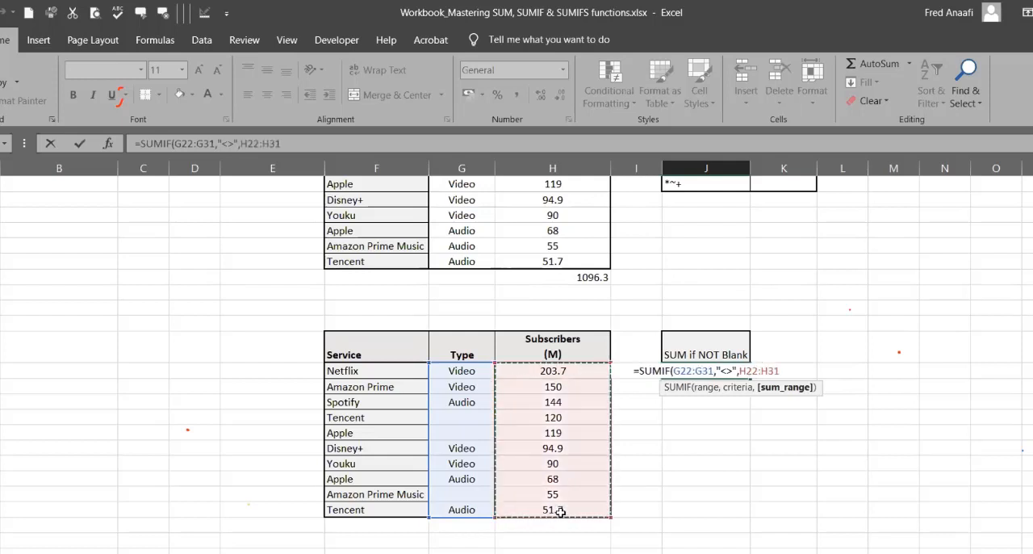
pyautogui.write(')')
pyautogui.press('Return')
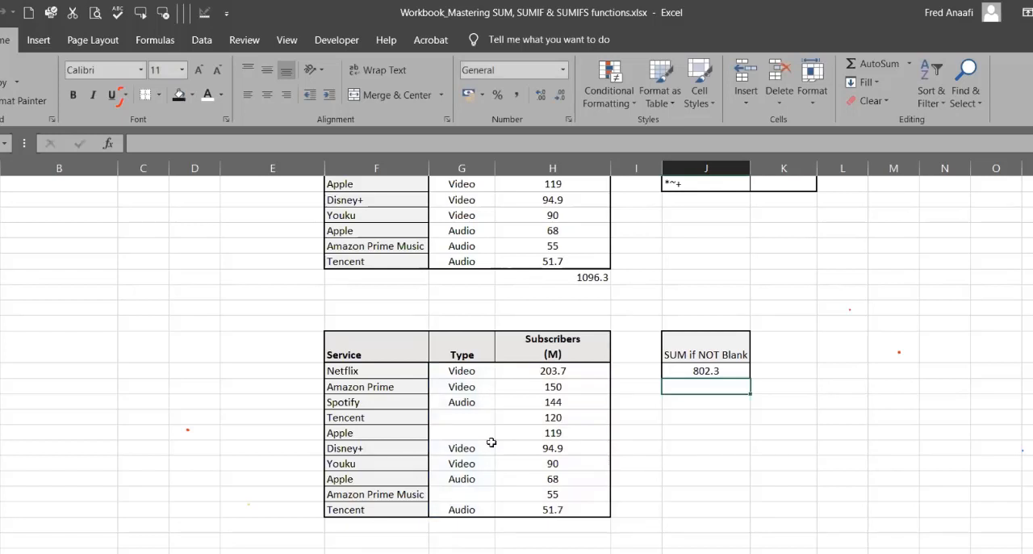
# Step: Enter Audio as the Apple row's type in G26 of the second table and clear the Youku row's type in G28
pyautogui.click(468, 433)
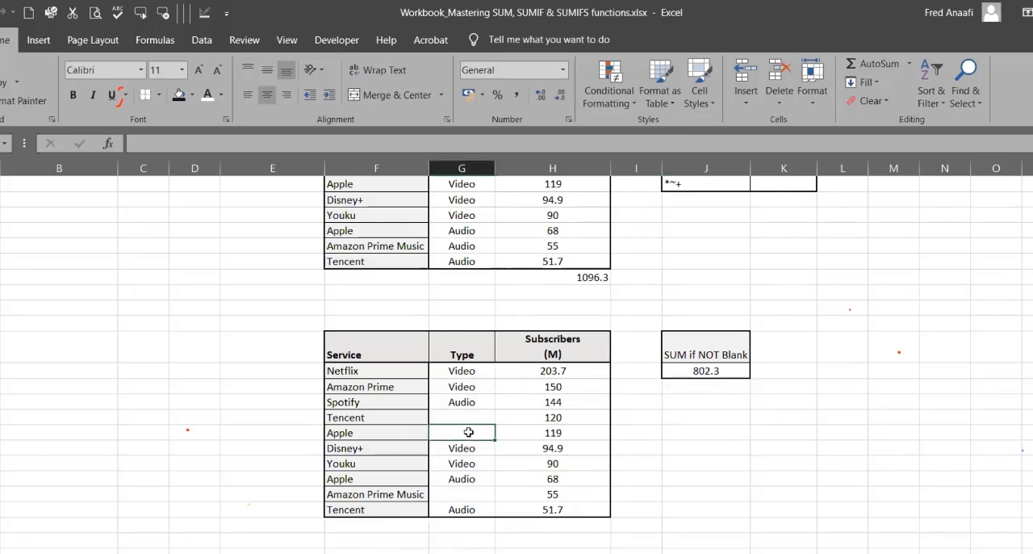
pyautogui.write('Audio')
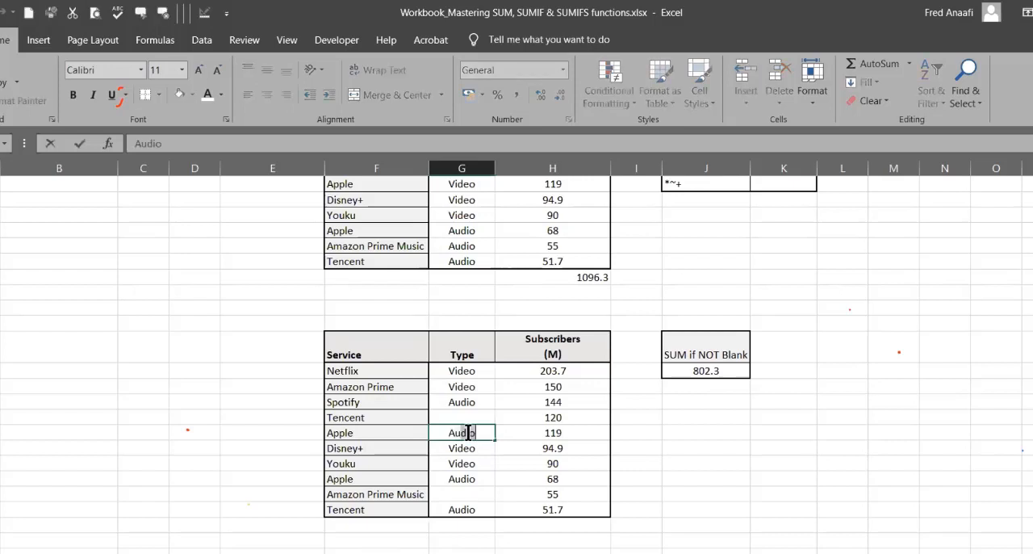
pyautogui.press('Return')
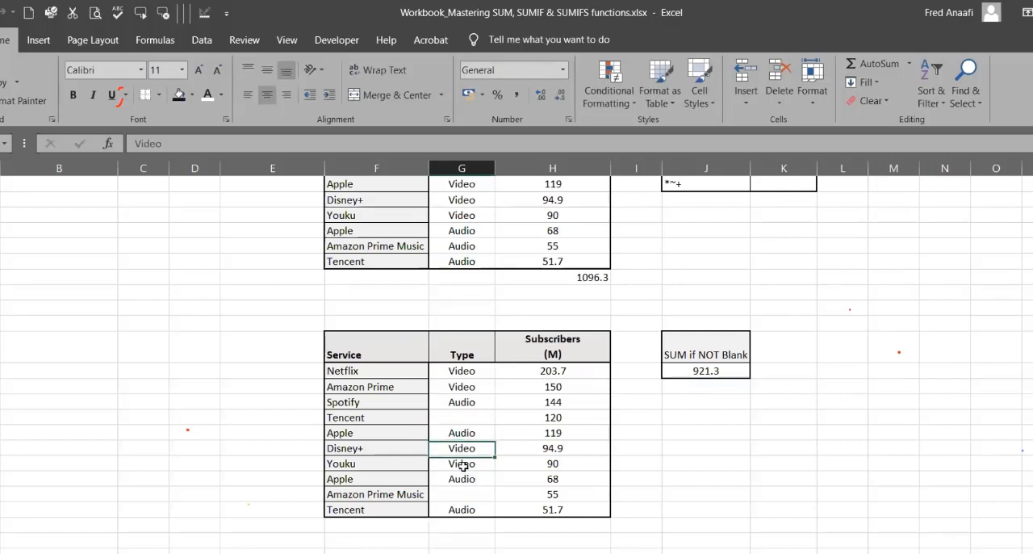
pyautogui.click(463, 465)
pyautogui.press('Delete')
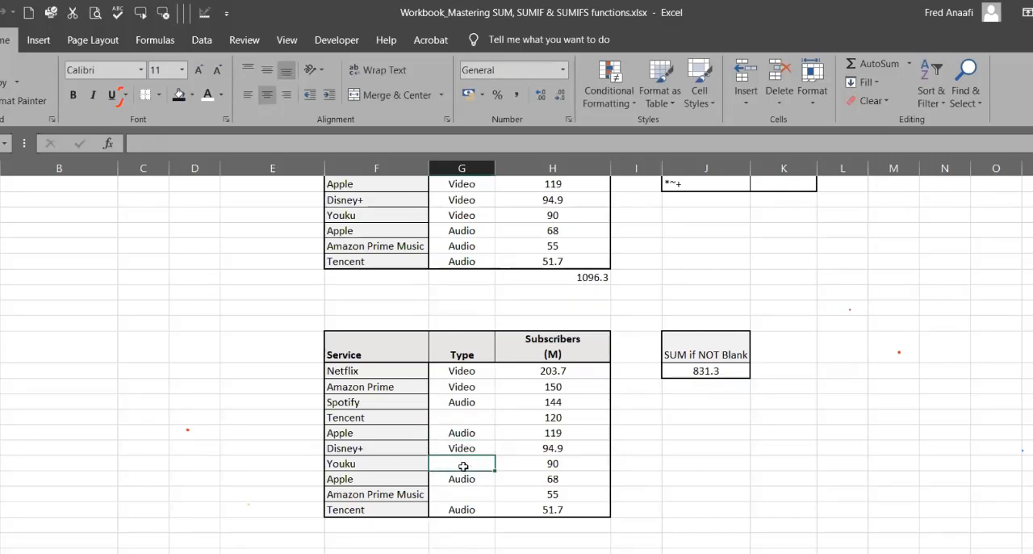
# Step: Switch to the HR Data sheet and widen column I so its Basic Salary heading fits
pyautogui.click(356, 553)
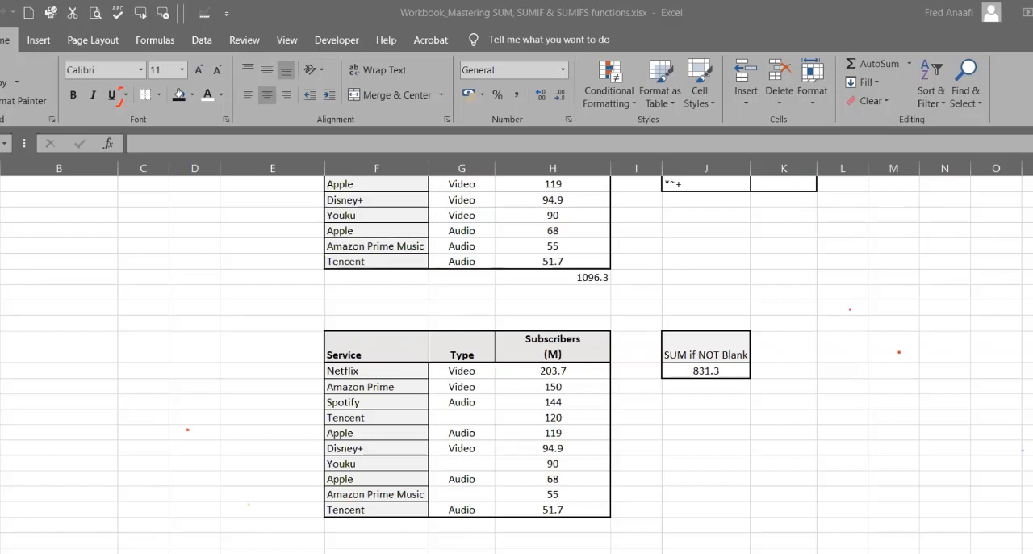
pyautogui.click(462, 464)
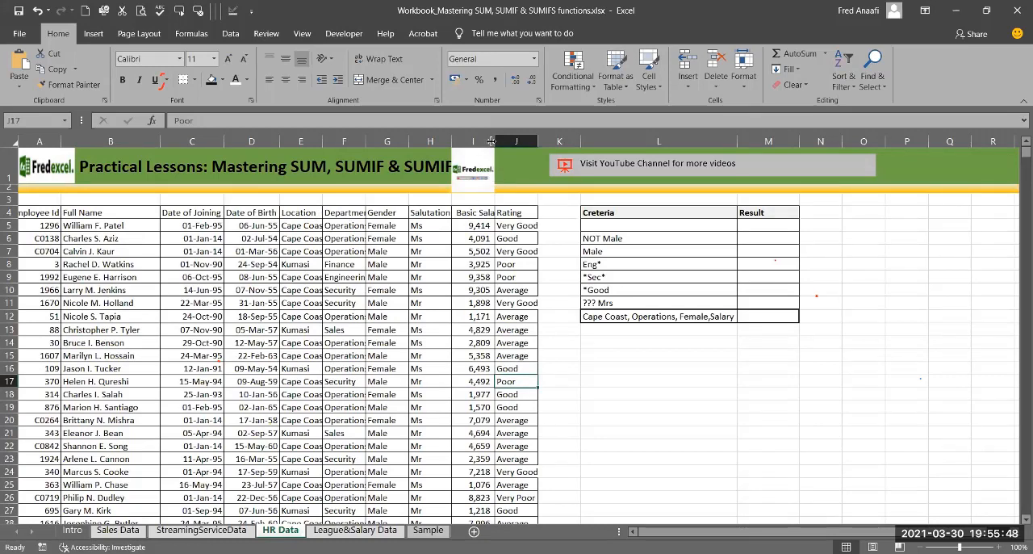
pyautogui.moveTo(491, 141); pyautogui.dragTo(505, 142)
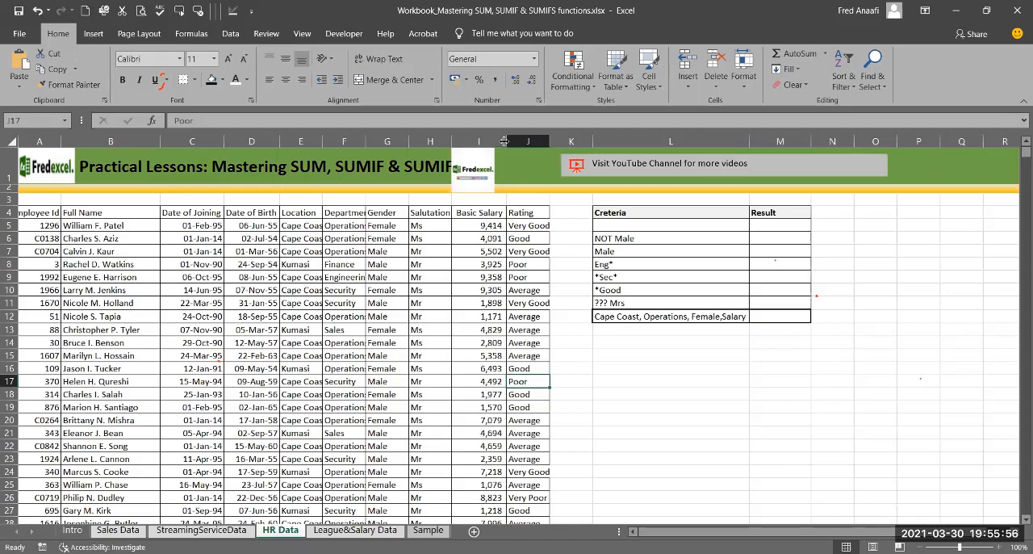
# Step: Begin a SUMIFS formula in M6, the result cell for the NOT Male criterion
pyautogui.click(758, 247)
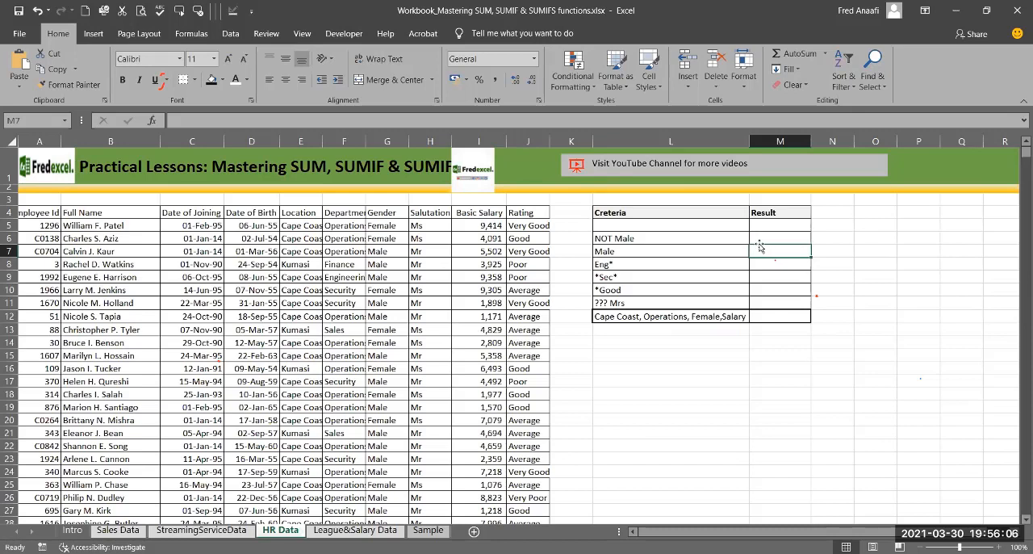
pyautogui.click(764, 237)
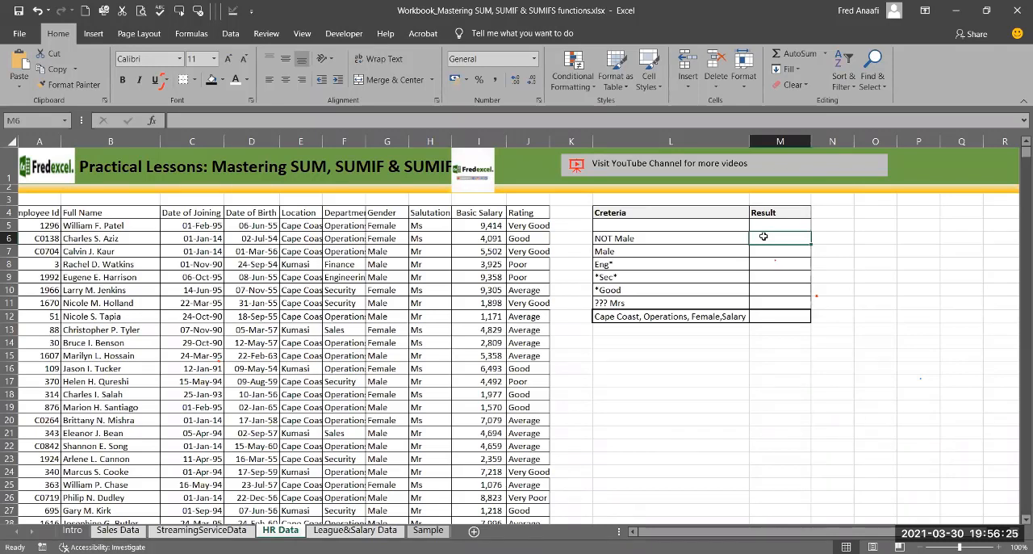
pyautogui.write('=')
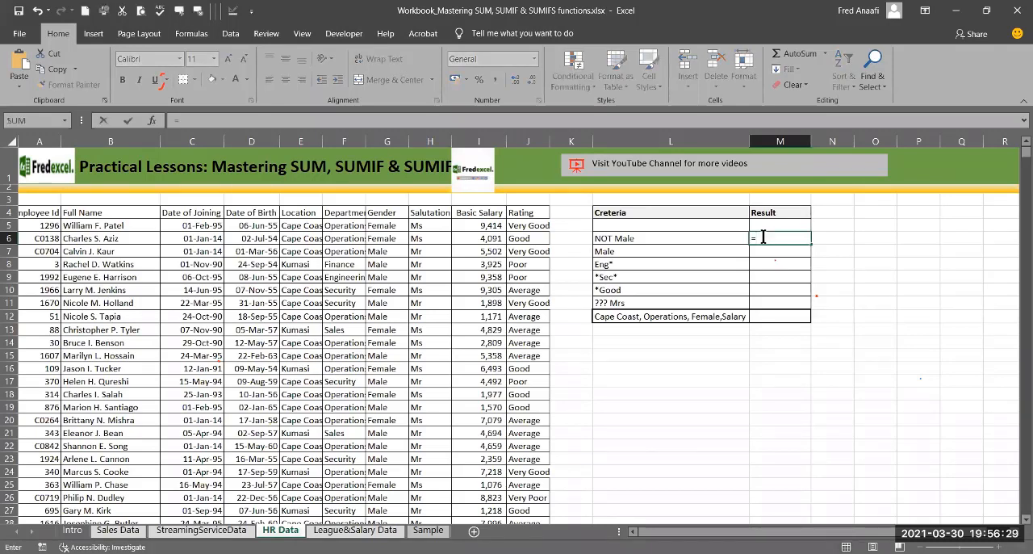
pyautogui.write('sumif')
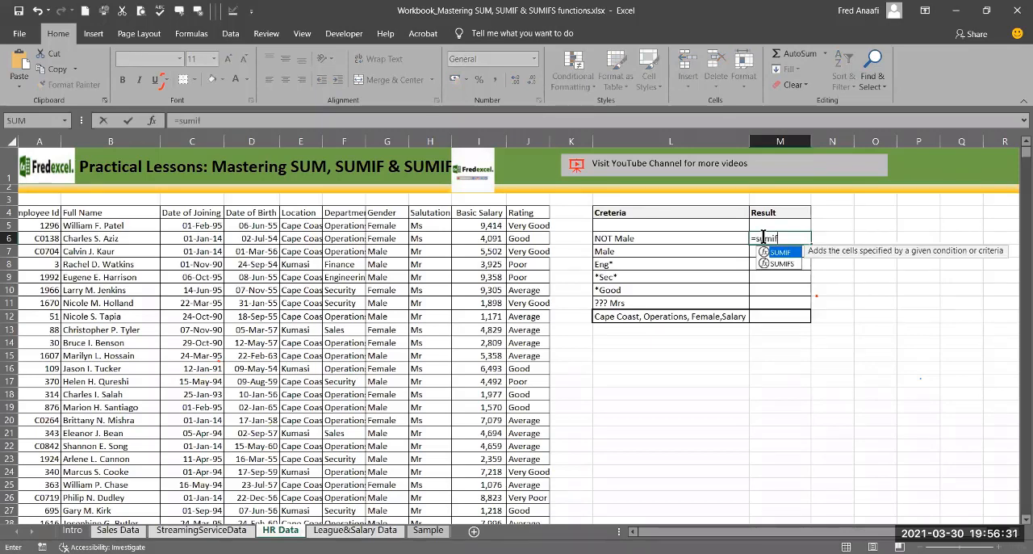
pyautogui.write('(')
pyautogui.press('BackSpace')
pyautogui.write('s')
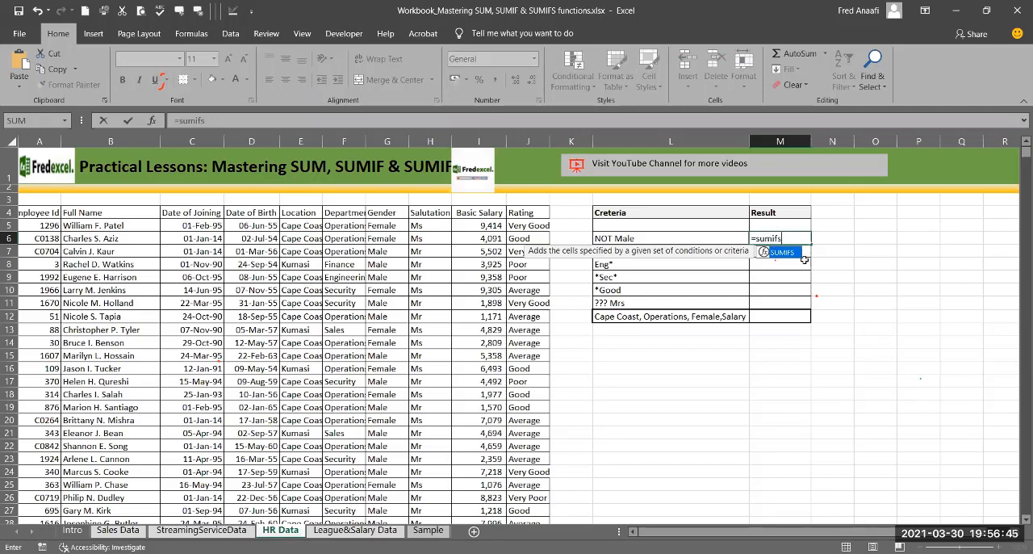
pyautogui.write('(')
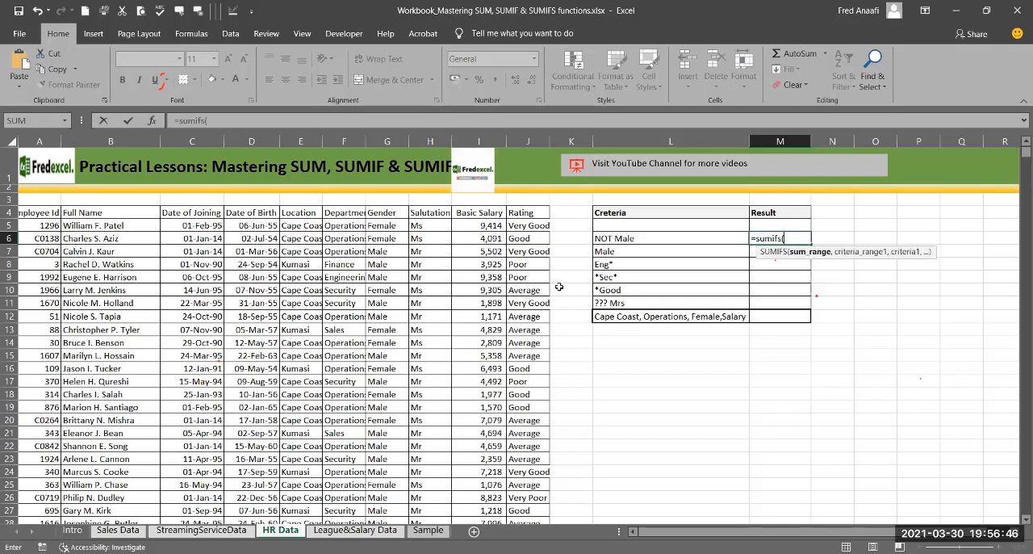
# Step: Set the Basic Salary cells I5:I1845 as the sum range of M6's SUMIFS formula
pyautogui.click(476, 227)
pyautogui.moveTo(476, 227); pyautogui.dragTo(475, 276)
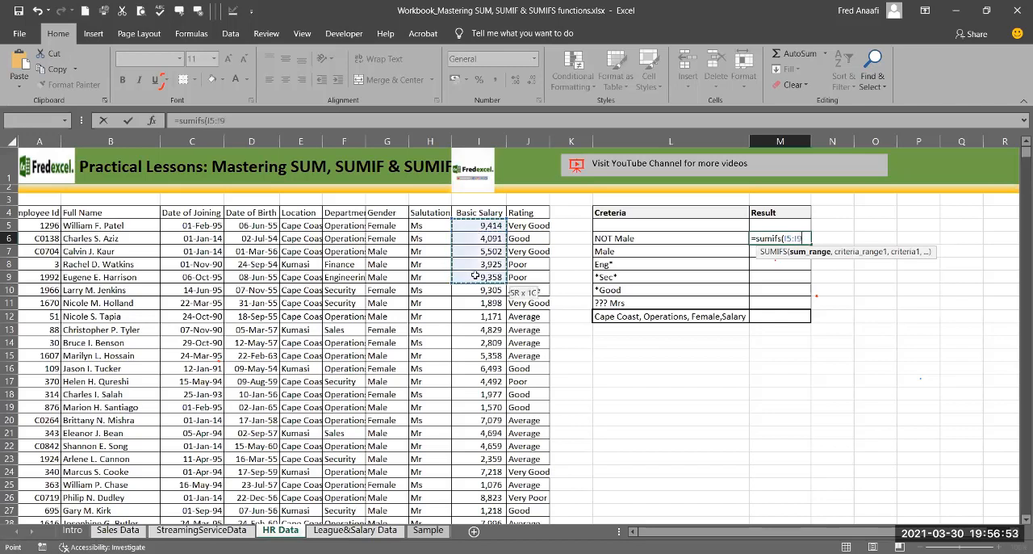
pyautogui.click(461, 225)
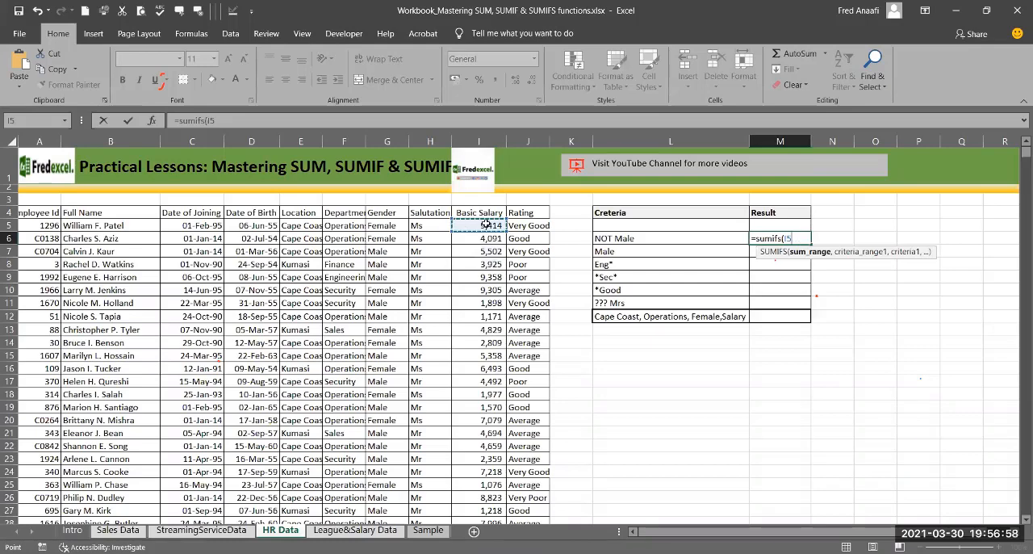
pyautogui.hotkey('ctrl', 'shift', 'Down')
pyautogui.write(',')
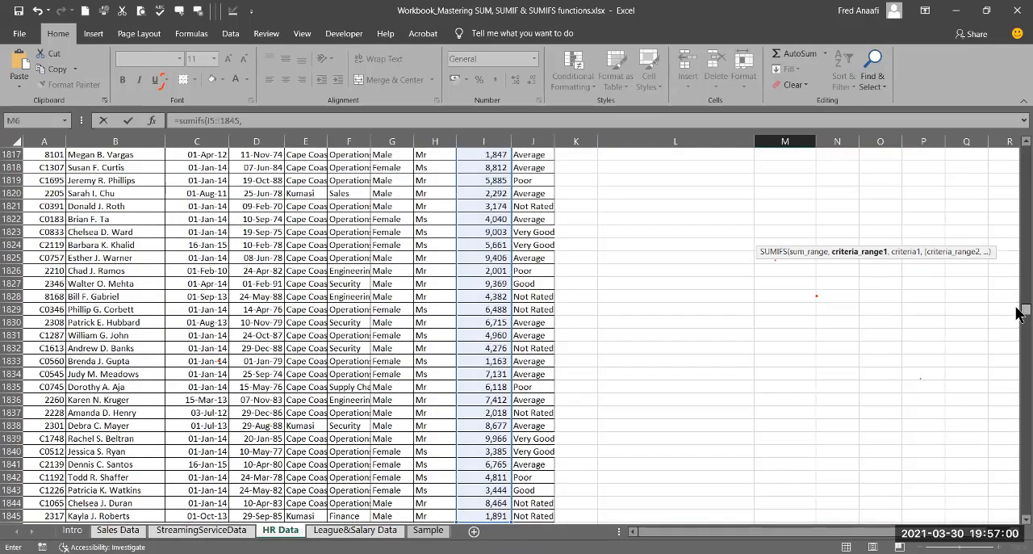
pyautogui.moveTo(1017, 315); pyautogui.dragTo(1019, 134)
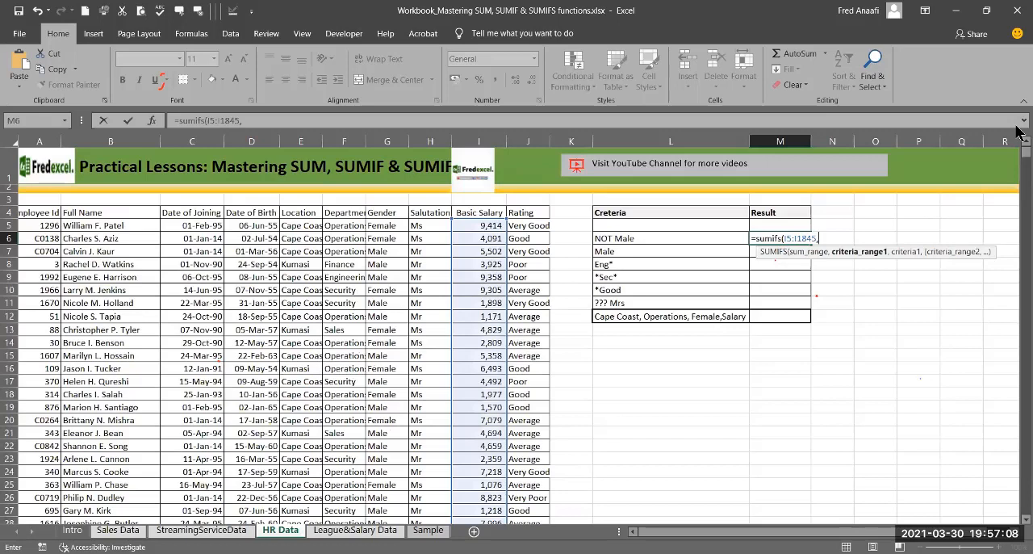
pyautogui.write('"Female')
pyautogui.press('BackSpace')
pyautogui.press('BackSpace')
pyautogui.press('BackSpace')
pyautogui.press('BackSpace')
pyautogui.press('BackSpace')
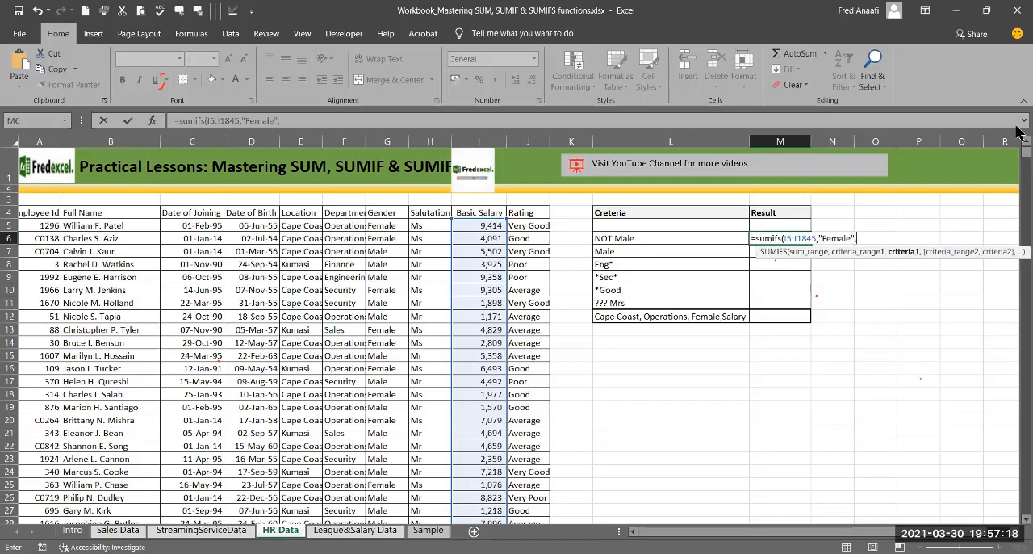
pyautogui.press('BackSpace')
pyautogui.press('BackSpace')
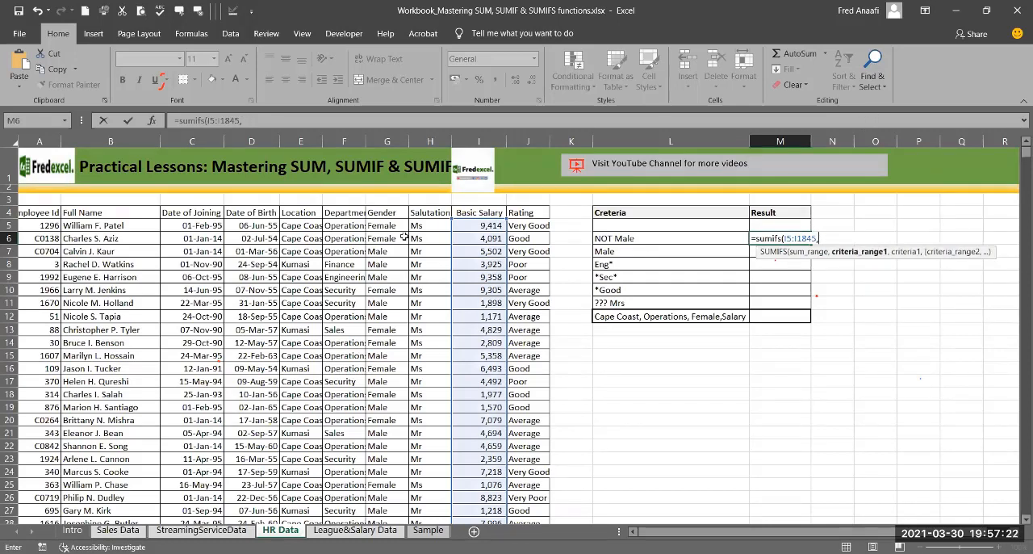
# Step: Add the Gender cells G5:G1845 as the first criteria range of M6's SUMIFS formula
pyautogui.click(383, 225)
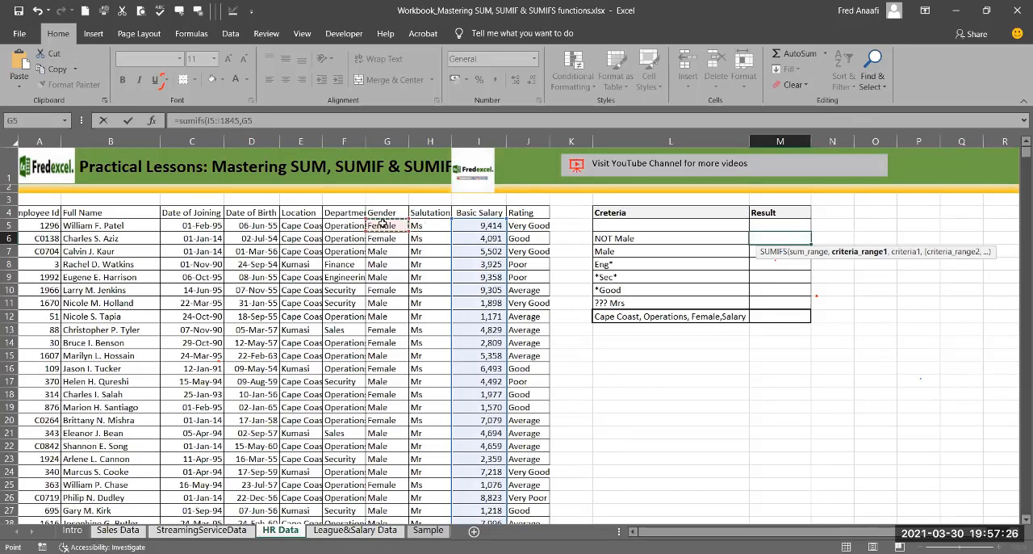
pyautogui.hotkey('ctrl', 'shift', 'Down')
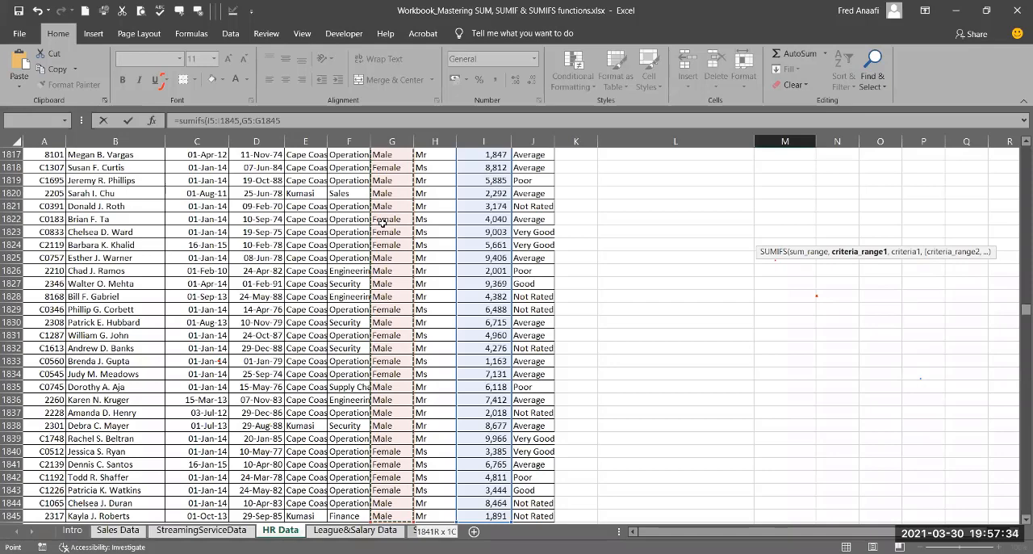
pyautogui.write(',')
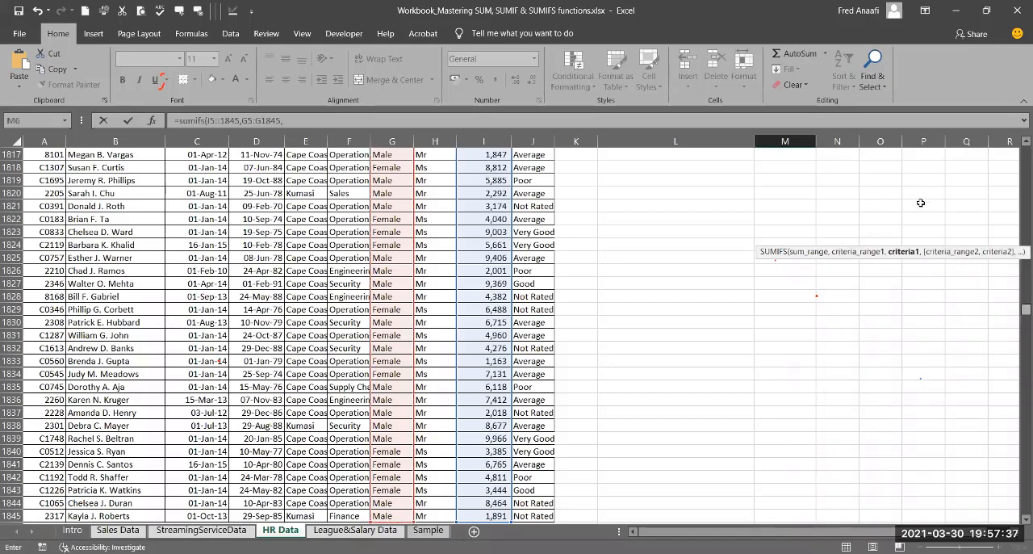
pyautogui.hotkey('ctrl', 'BackSpace')
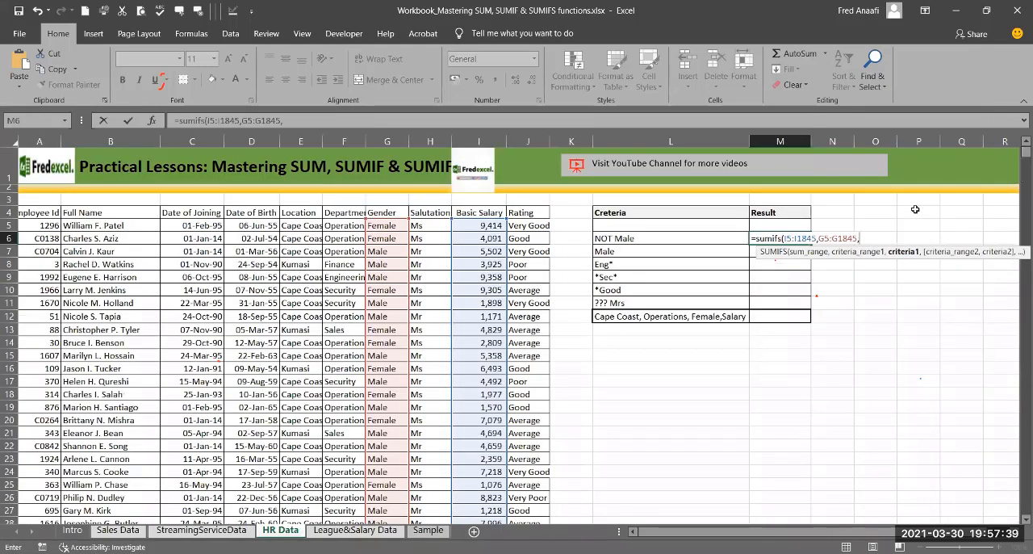
# Step: Complete M6's SUMIFS formula with "Female" as the criterion
pyautogui.write('"Female')
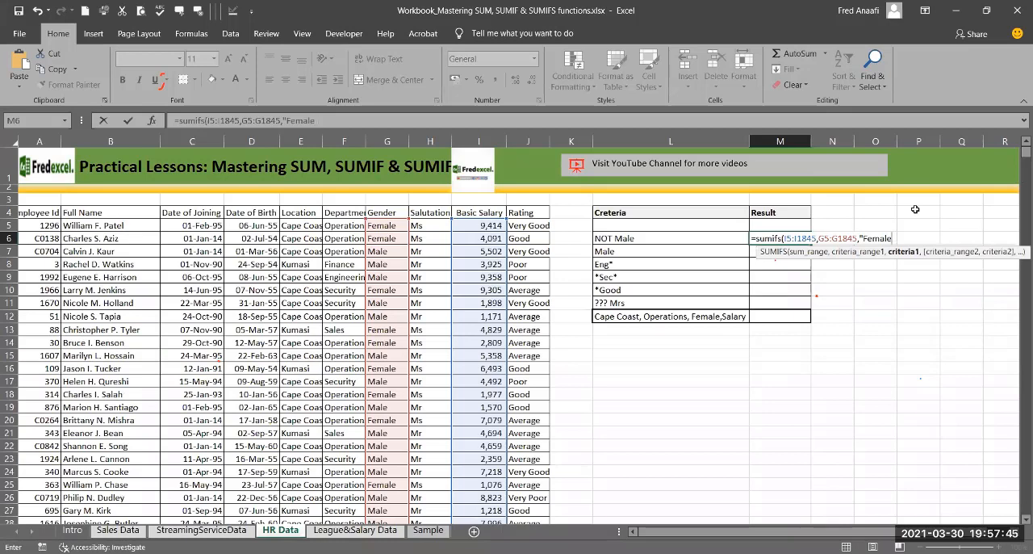
pyautogui.write('")')
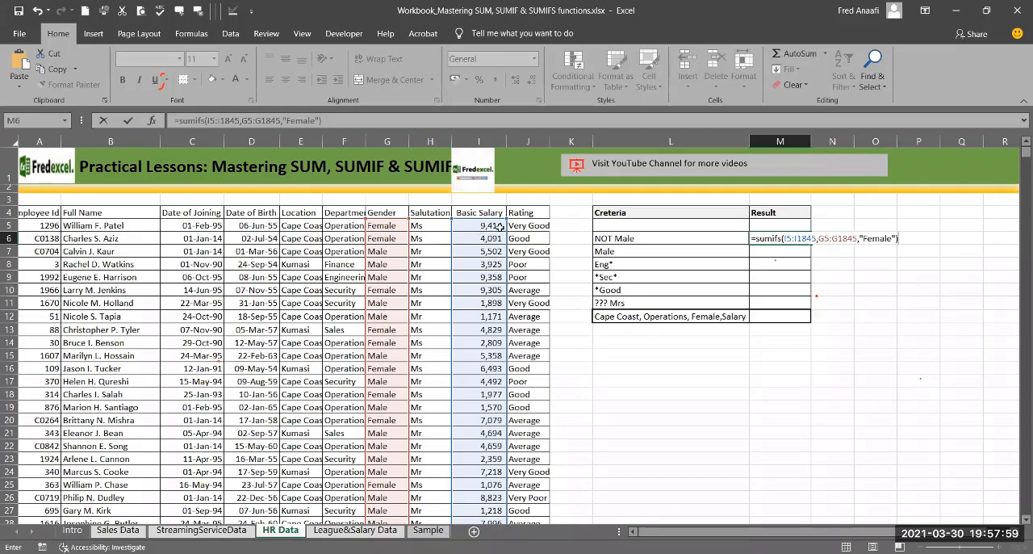
pyautogui.press('Return')
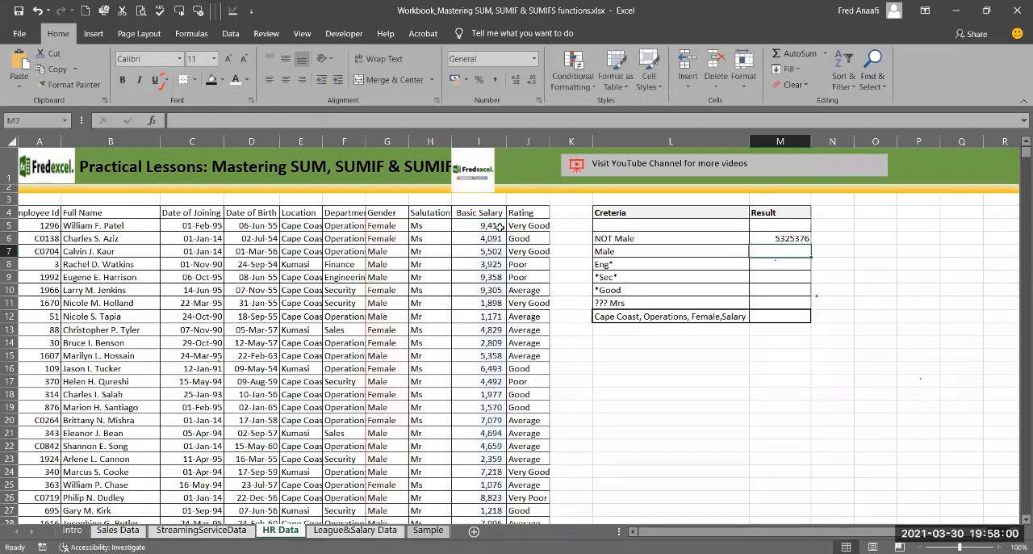
# Step: Review M6's formula and check the overall total of the Basic Salary cells I5:I1845 against its result
pyautogui.click(768, 239)
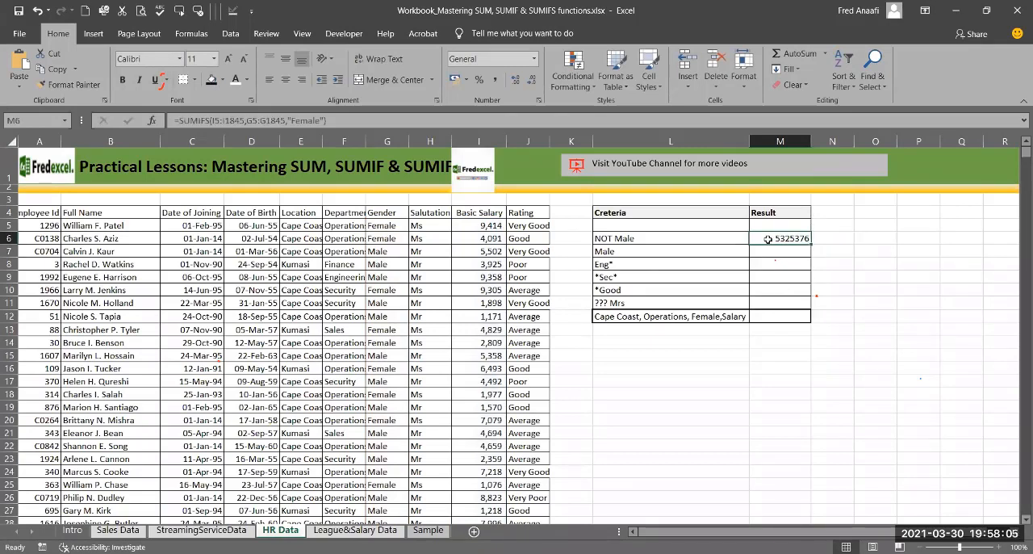
pyautogui.click(751, 434)
pyautogui.click(469, 227)
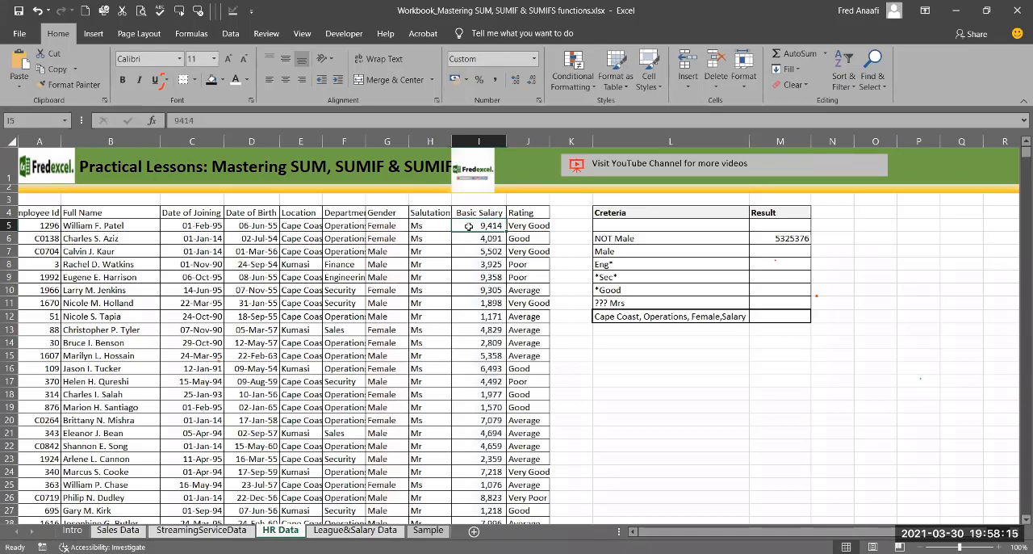
pyautogui.hotkey('ctrl', 'shift', 'Down')
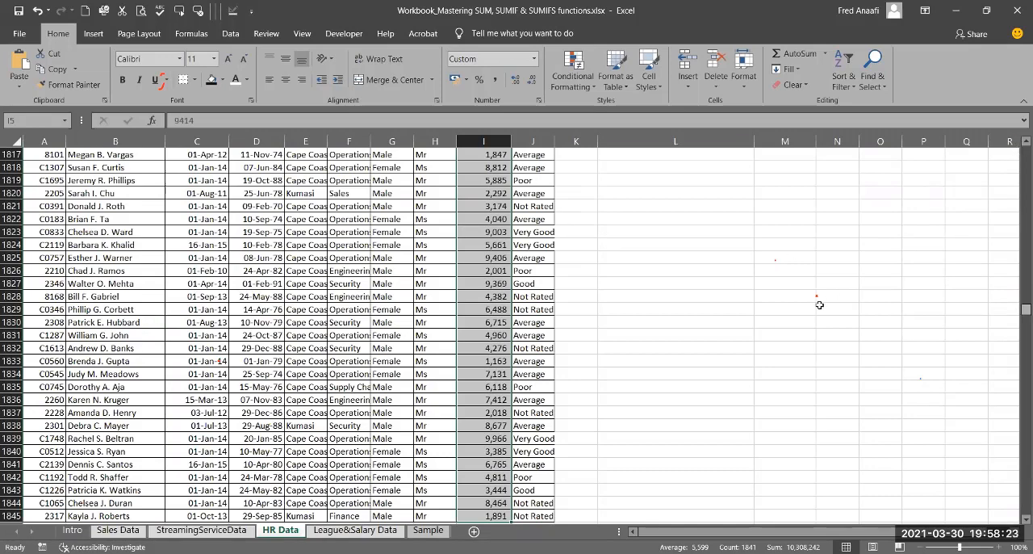
pyautogui.hotkey('ctrl', 'BackSpace')
# Step: Start the formula in M6 over as a SUMIF with the Basic Salary cells I5:I1845 as its first range
pyautogui.click(777, 238)
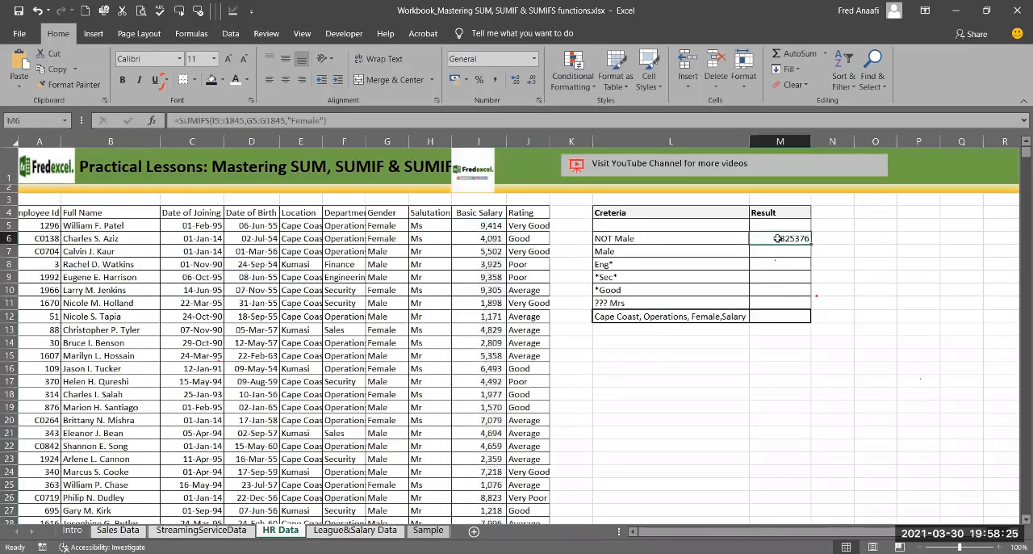
pyautogui.write('=')
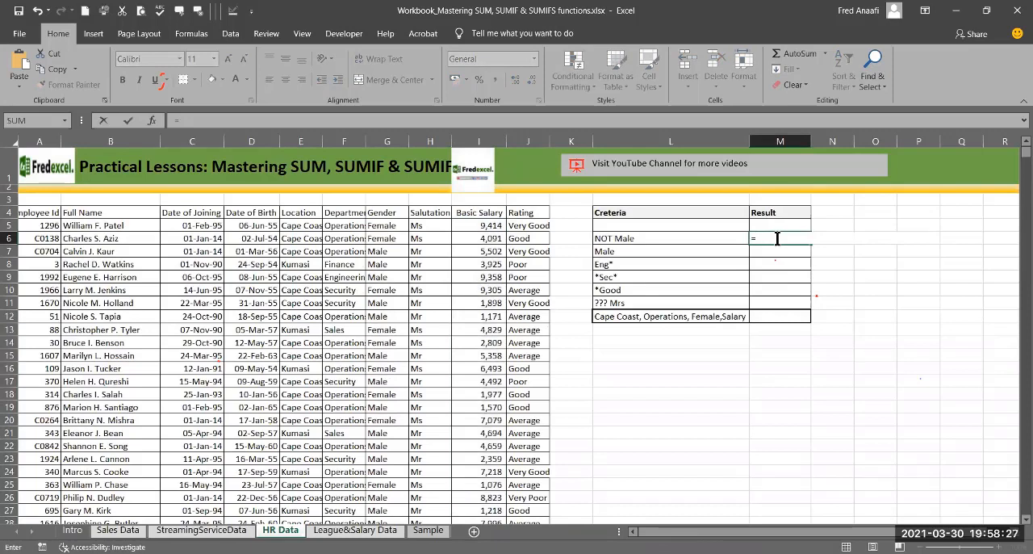
pyautogui.write('sumif(')
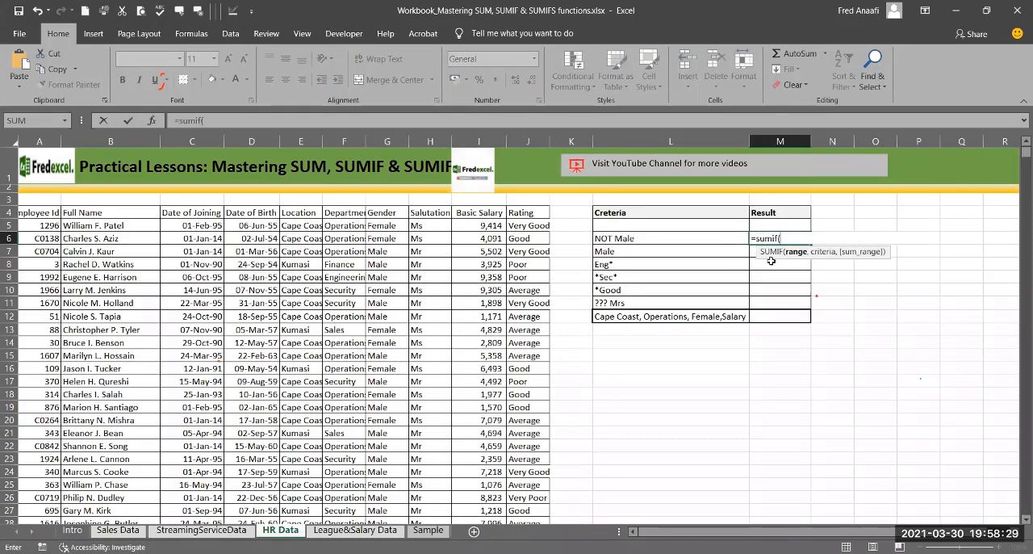
pyautogui.click(482, 226)
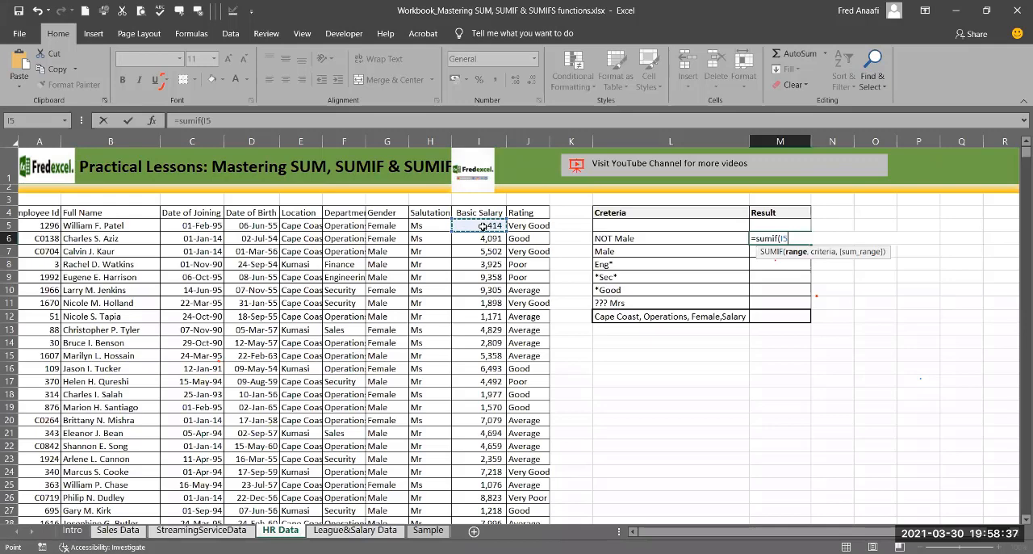
pyautogui.hotkey('ctrl', 'shift', 'Down')
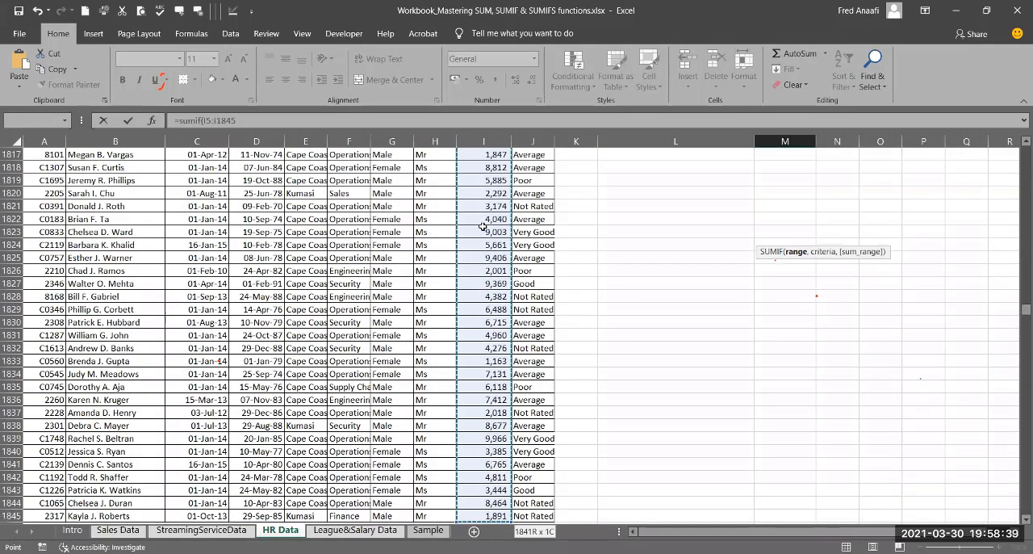
pyautogui.write(',')
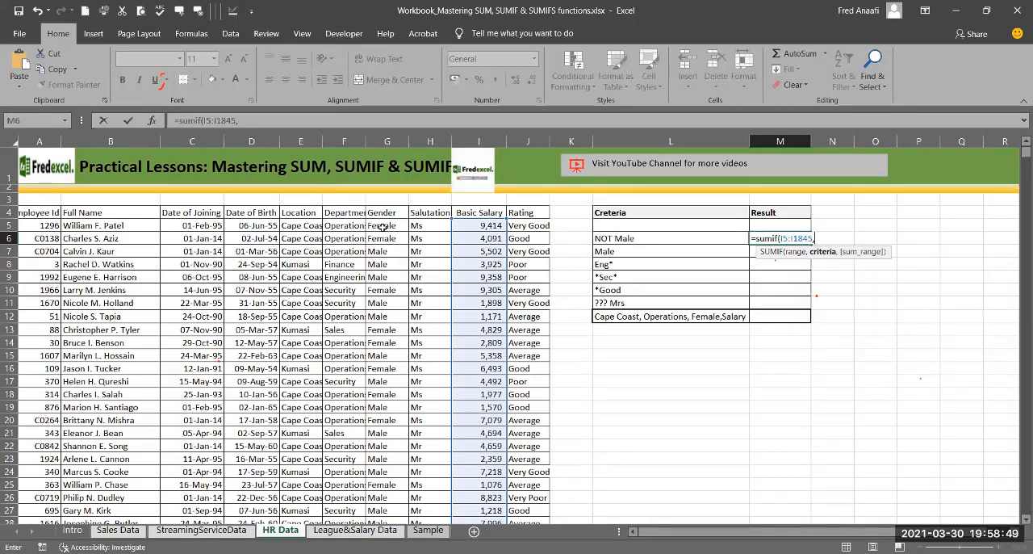
# Step: Add the Gender cells G5:G1845 as the second argument of M6's formula
pyautogui.click(382, 227)
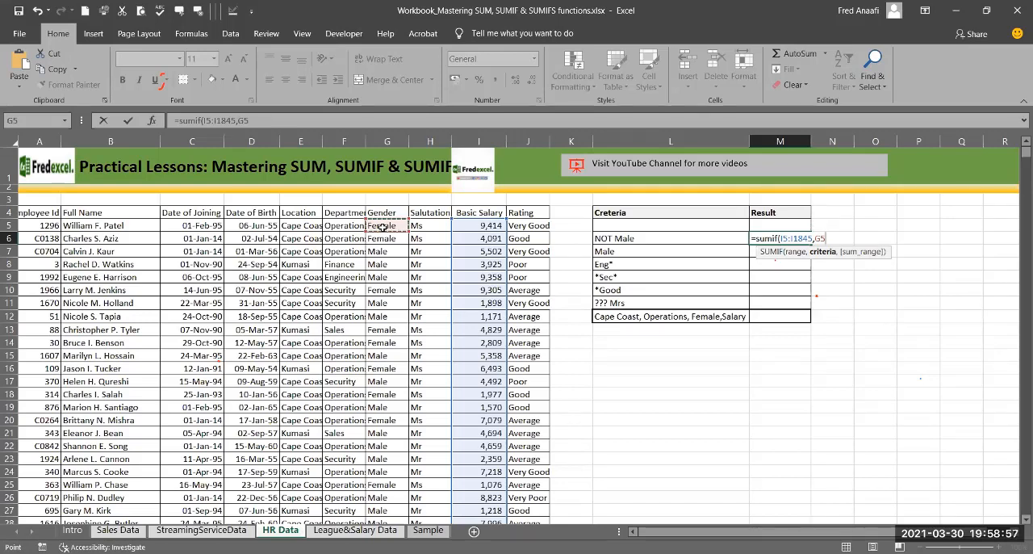
pyautogui.press('Escape')
pyautogui.hotkey('ctrl', 'shift', 'Down')
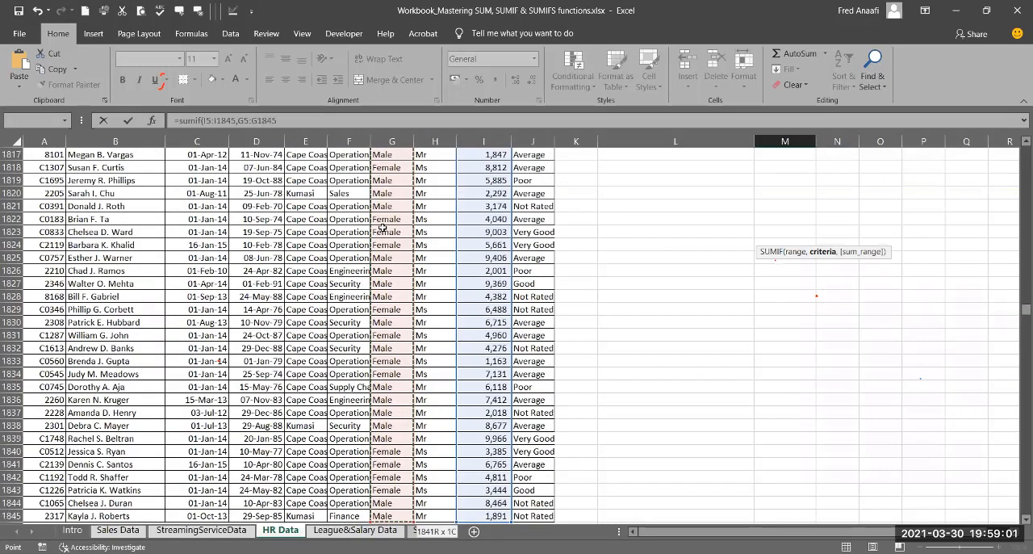
pyautogui.write(',')
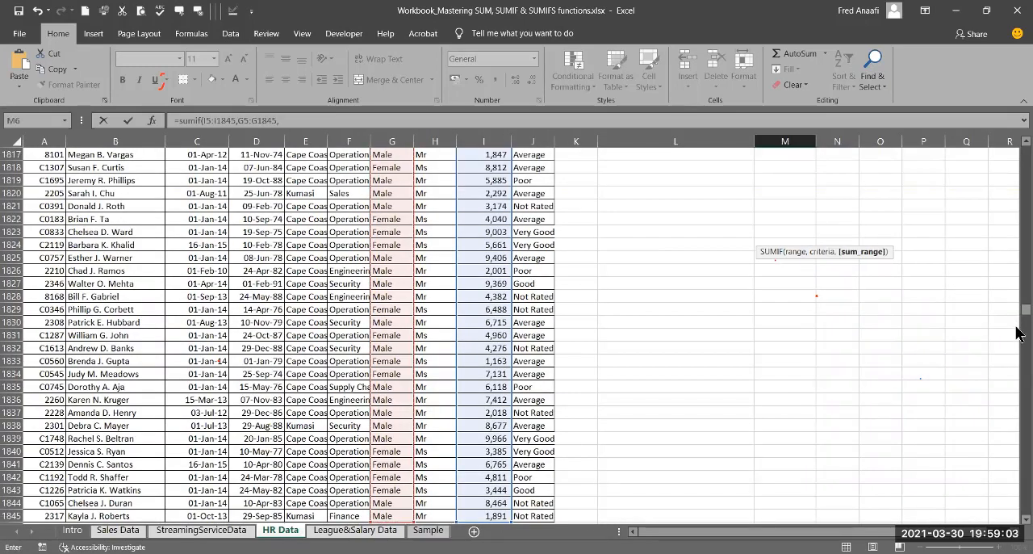
pyautogui.moveTo(1019, 311); pyautogui.dragTo(1019, 160)
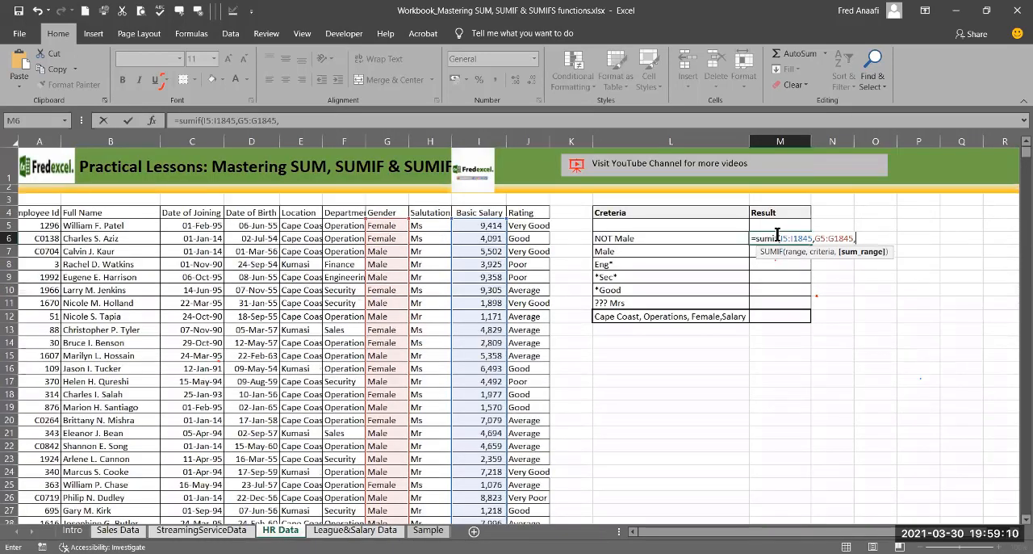
# Step: Change the function in M6's formula from SUMIF to SUMIFS, ready for the first criterion
pyautogui.click(787, 239)
pyautogui.write('s')
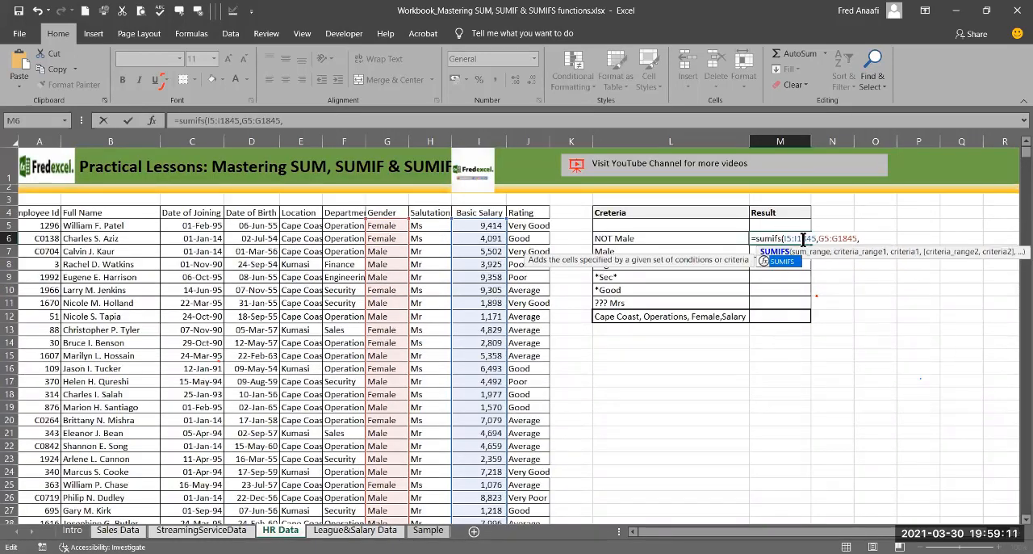
pyautogui.click(865, 239)
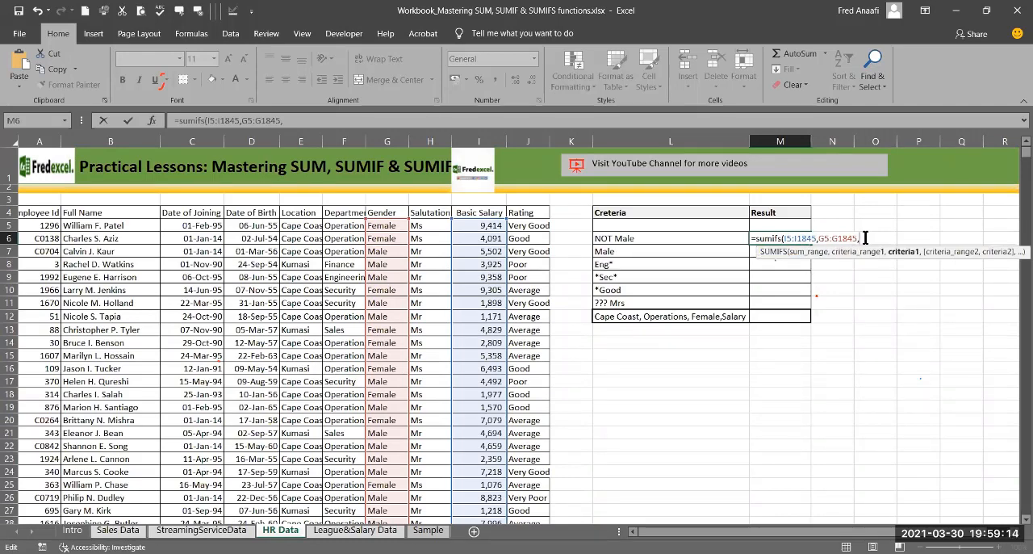
# Step: Finish M6's SUMIFS formula with the criterion "Female" and review the completed formula
pyautogui.write('"Female")')
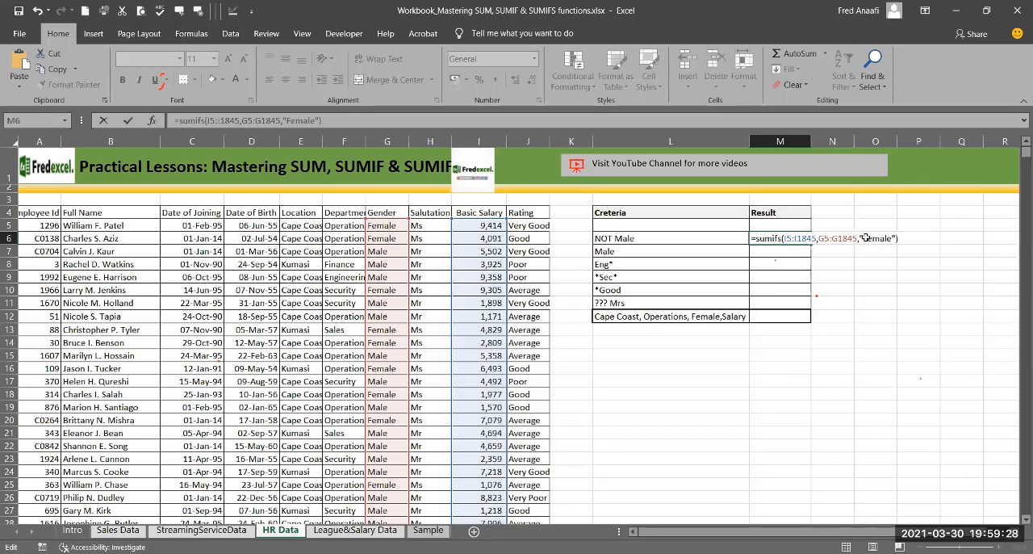
pyautogui.press('Return')
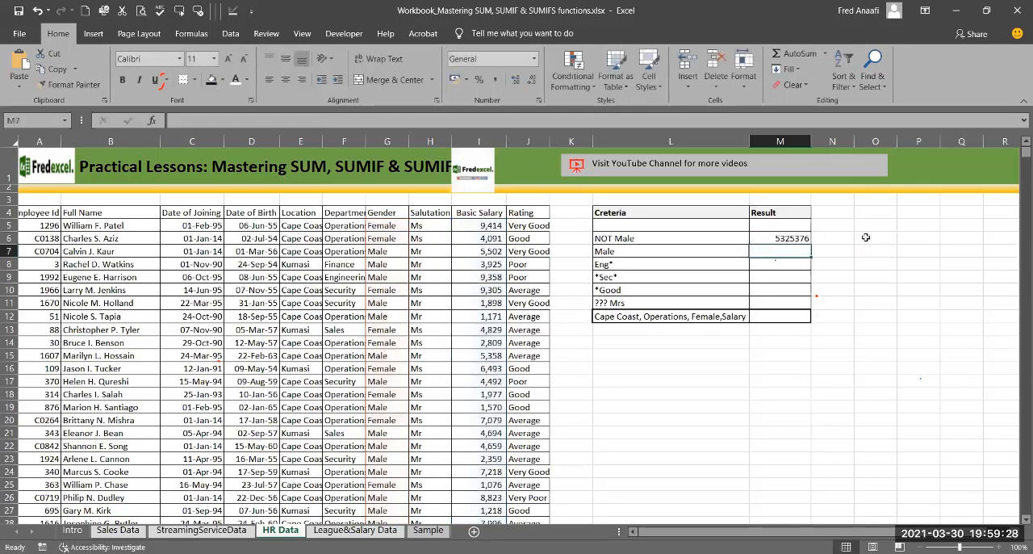
pyautogui.click(764, 237)
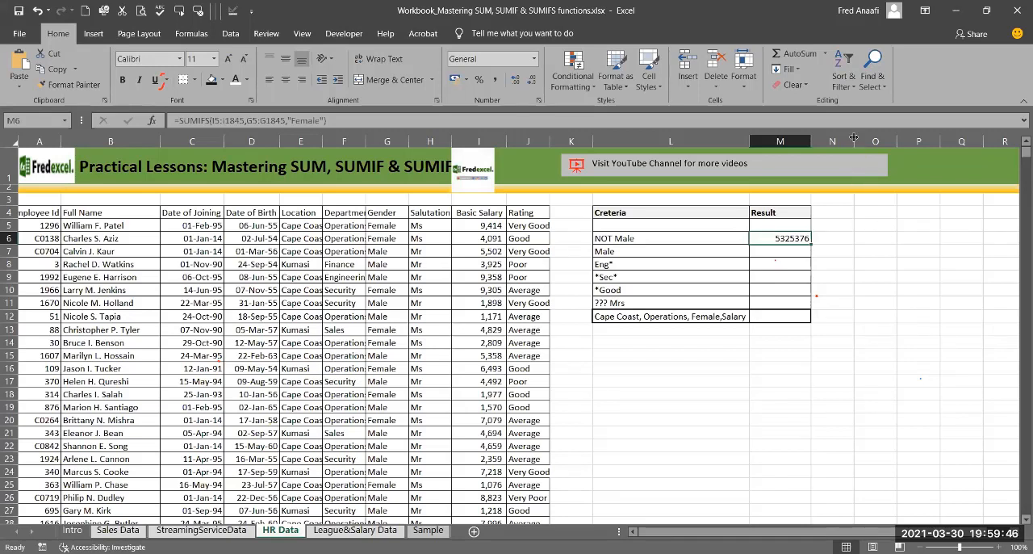
# Step: Widen column N slightly and start a COUNTIFS formula in N6
pyautogui.moveTo(854, 140); pyautogui.dragTo(874, 141)
pyautogui.click(839, 236)
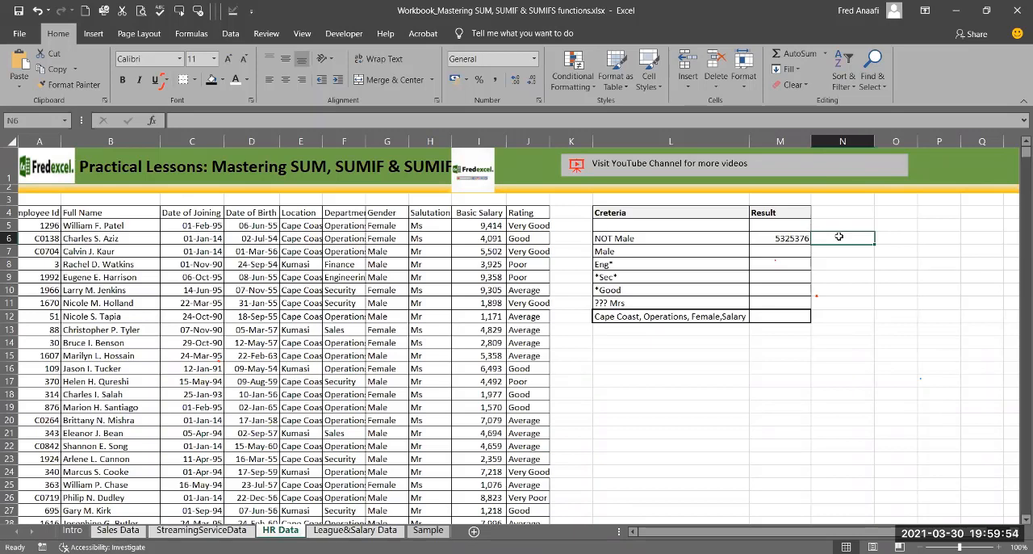
pyautogui.write('=')
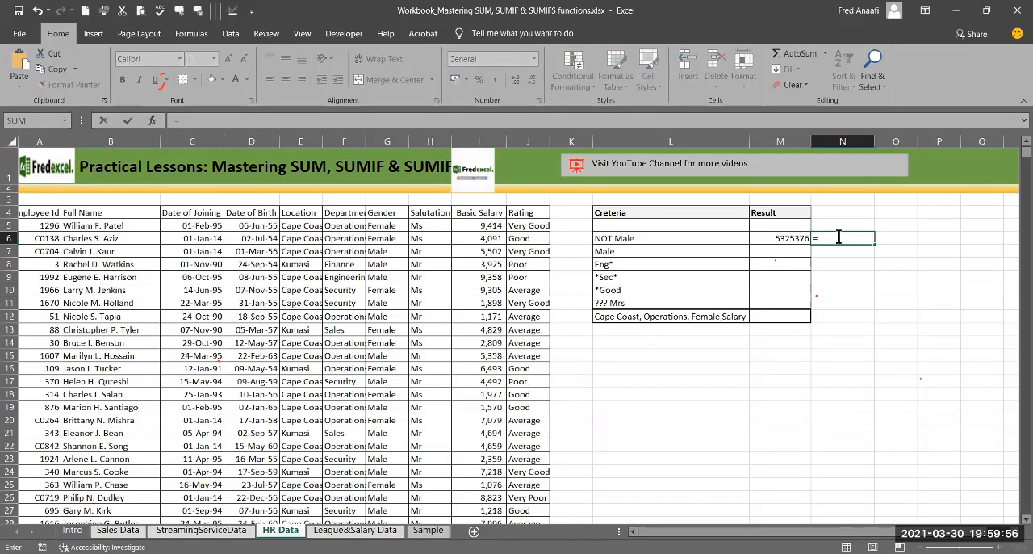
pyautogui.write('count')
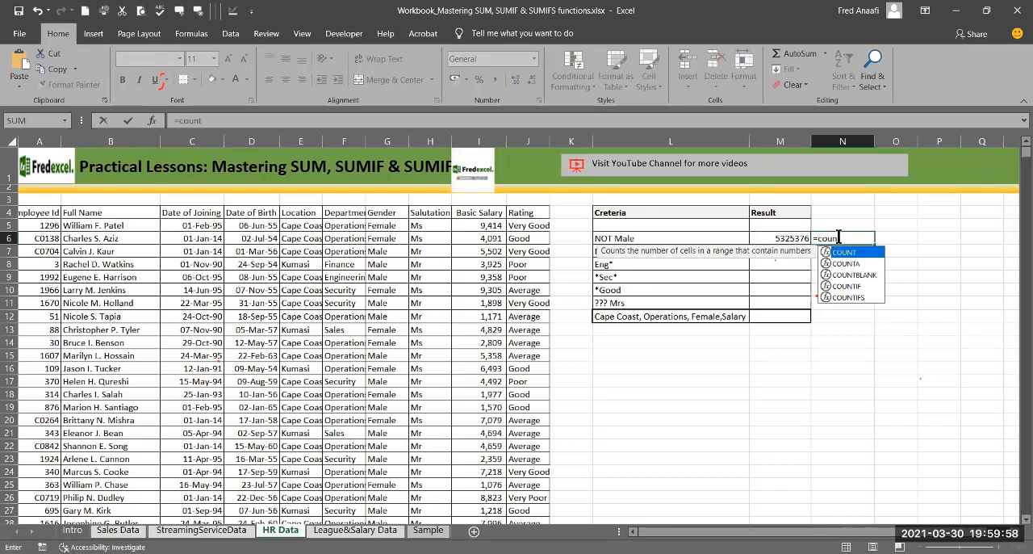
pyautogui.write('if')
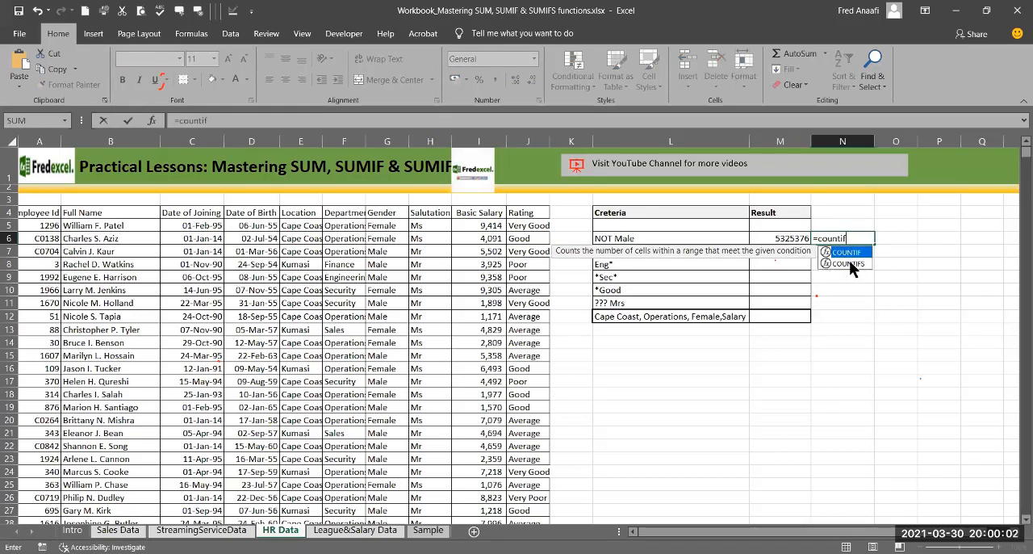
pyautogui.doubleClick(850, 260)
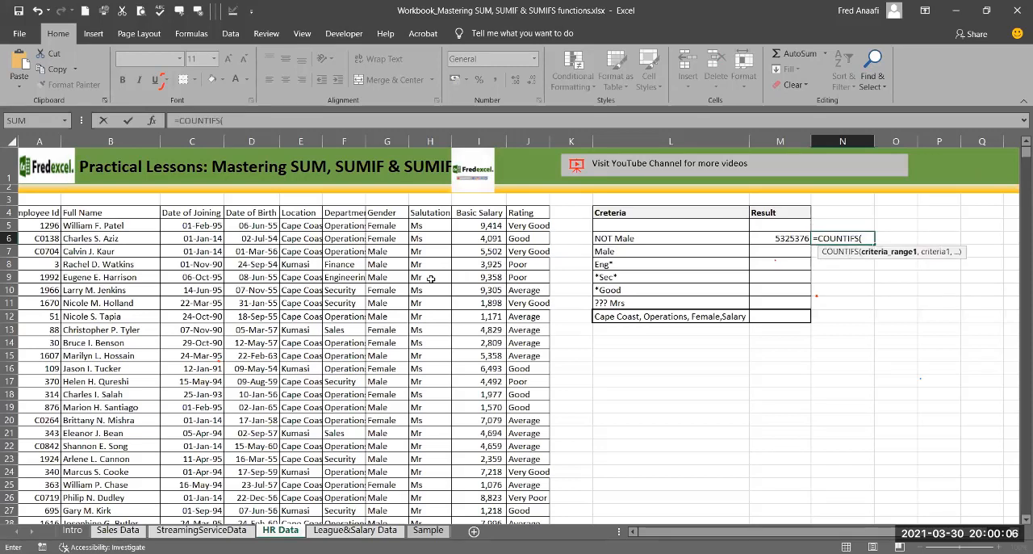
# Step: Complete N6's COUNTIFS formula with the Gender cells G5:G1845 as its range and "Female" as its criterion
pyautogui.click(386, 227)
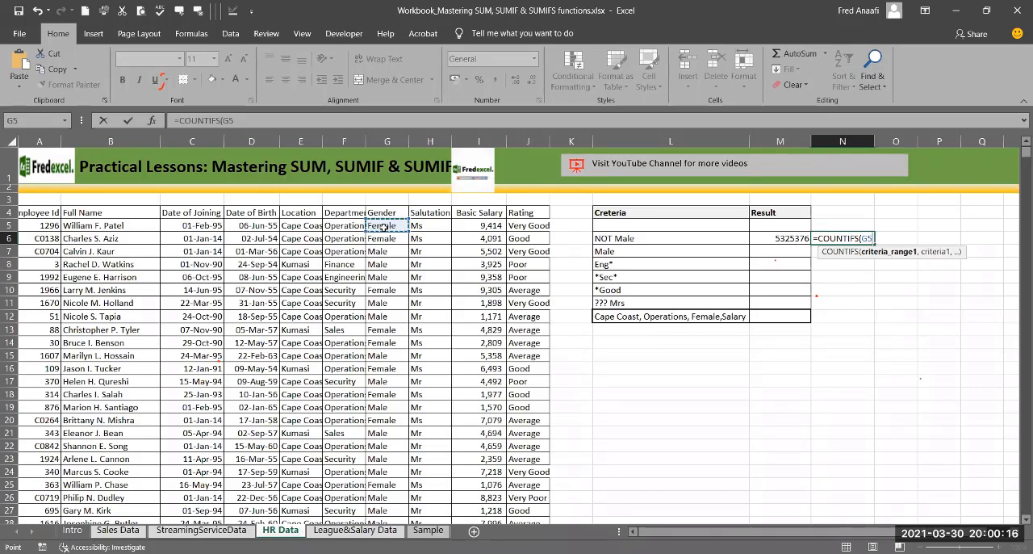
pyautogui.hotkey('ctrl', 'shift', 'Down')
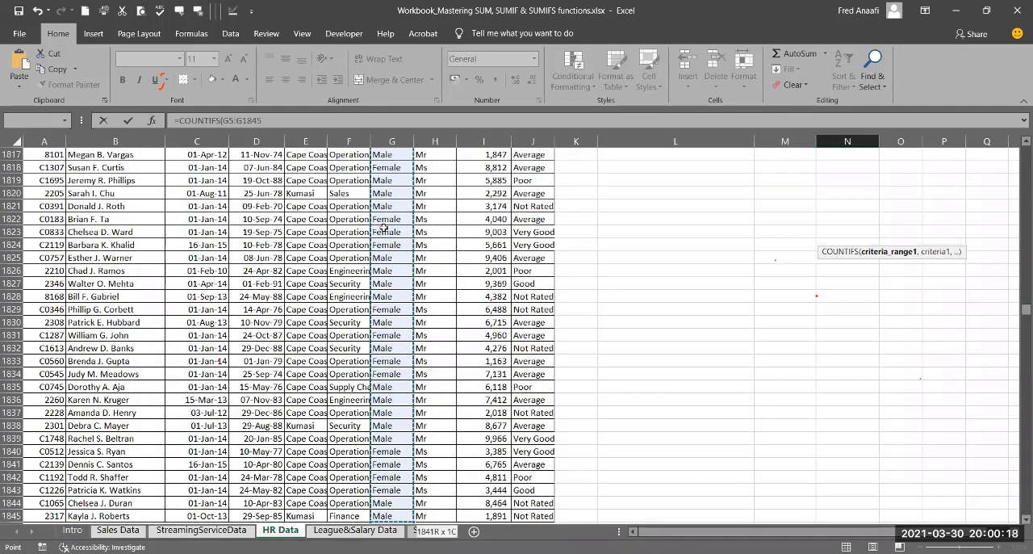
pyautogui.write(',')
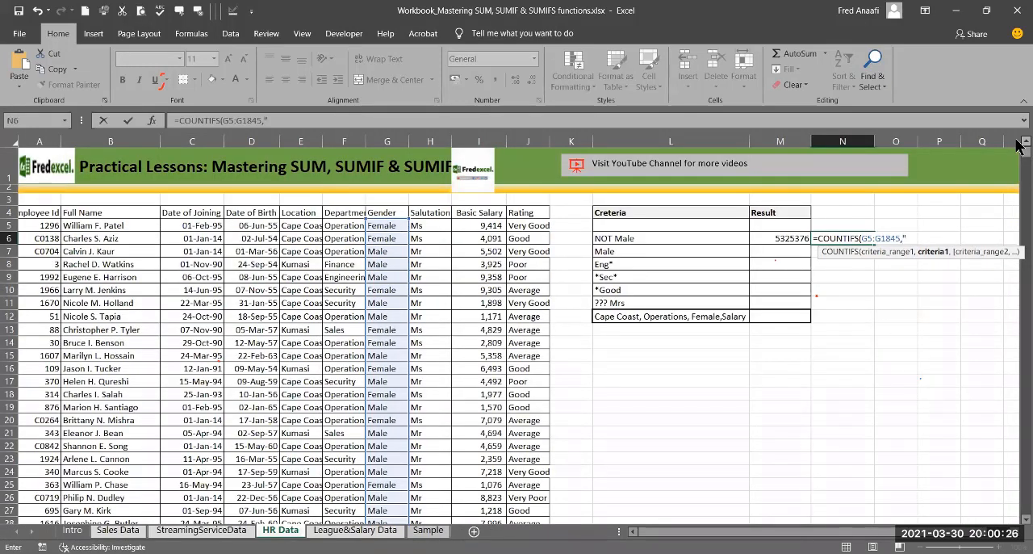
pyautogui.write('Female")')
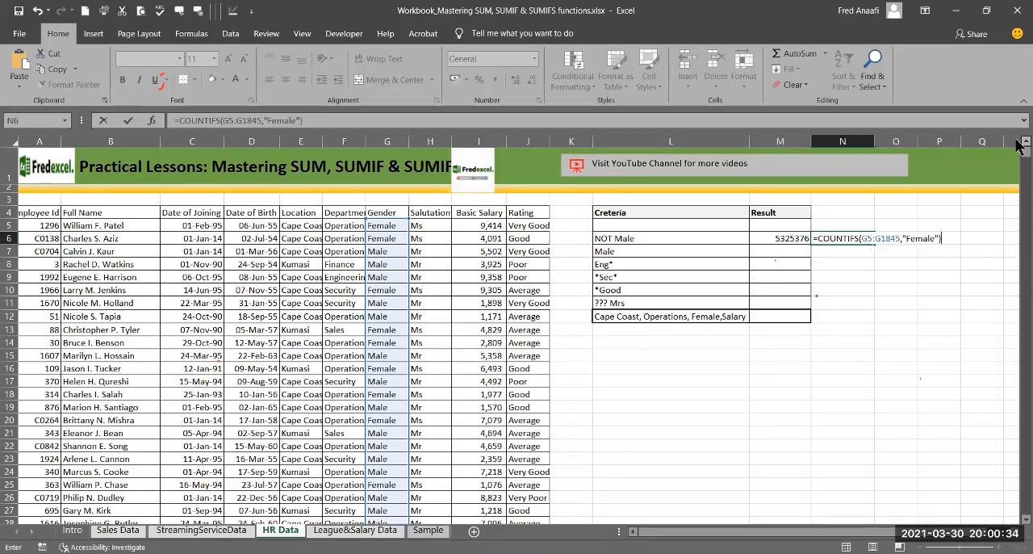
pyautogui.press('Return')
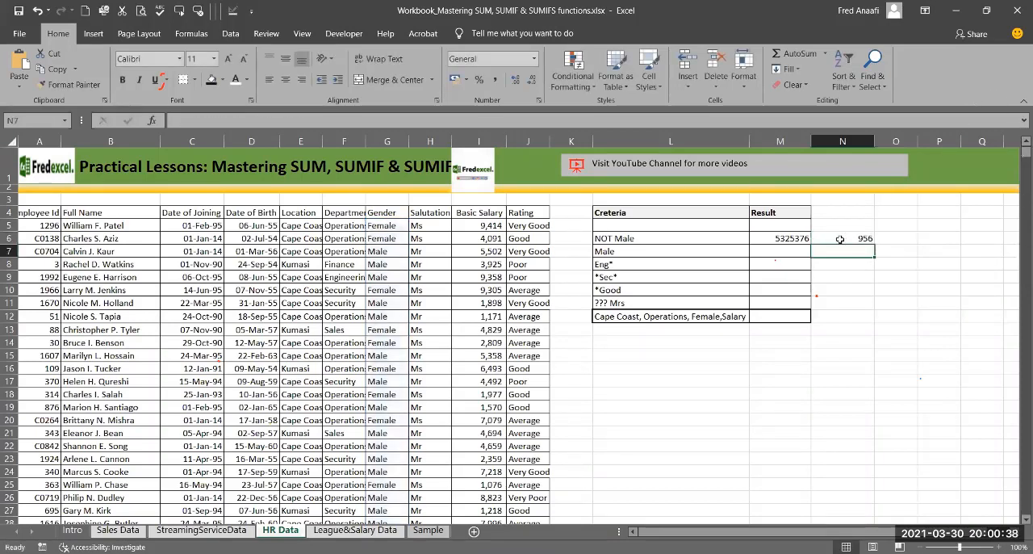
# Step: Apply the comma number style to M6 and add the headings "Salary" in M5 and "Number" in N5
pyautogui.click(784, 240)
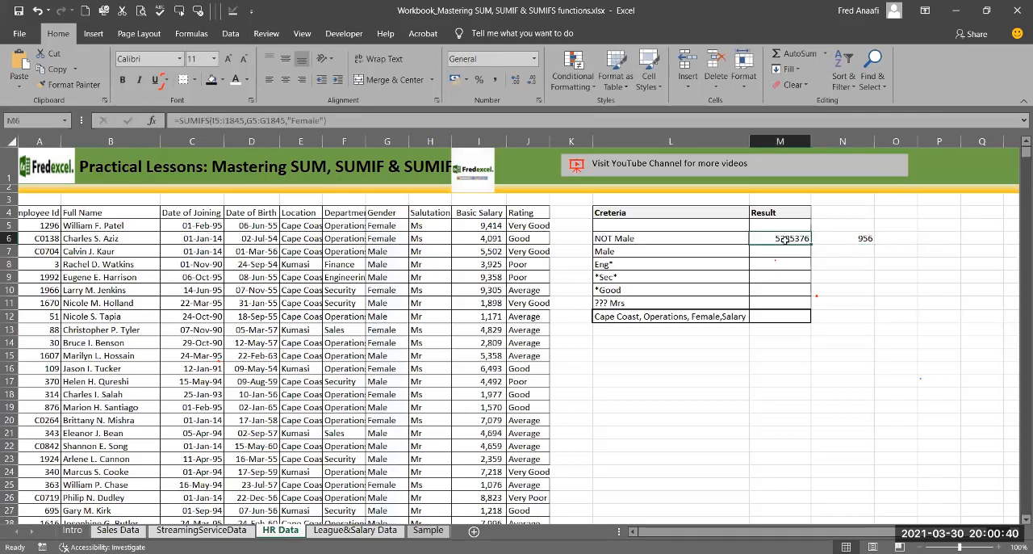
pyautogui.click(496, 81)
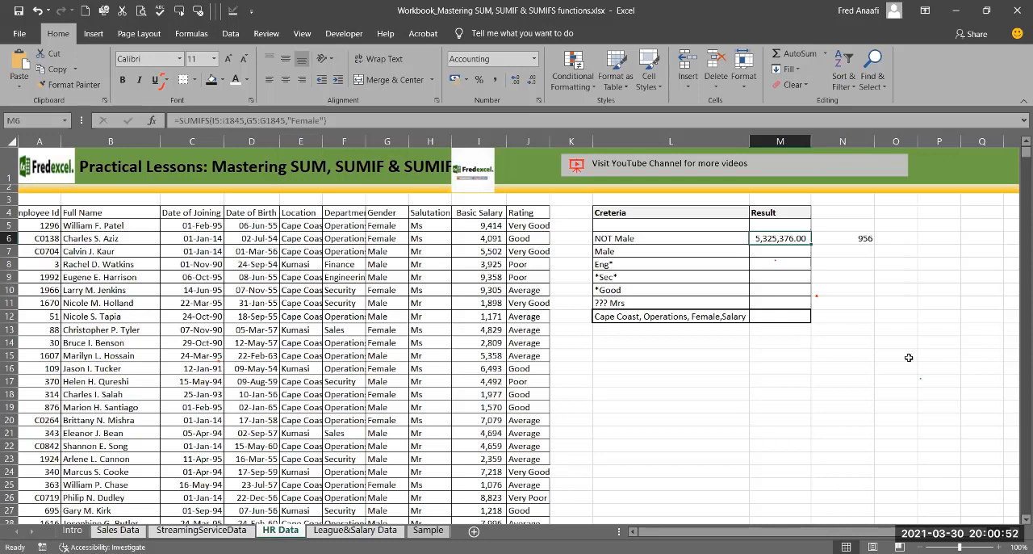
pyautogui.click(784, 225)
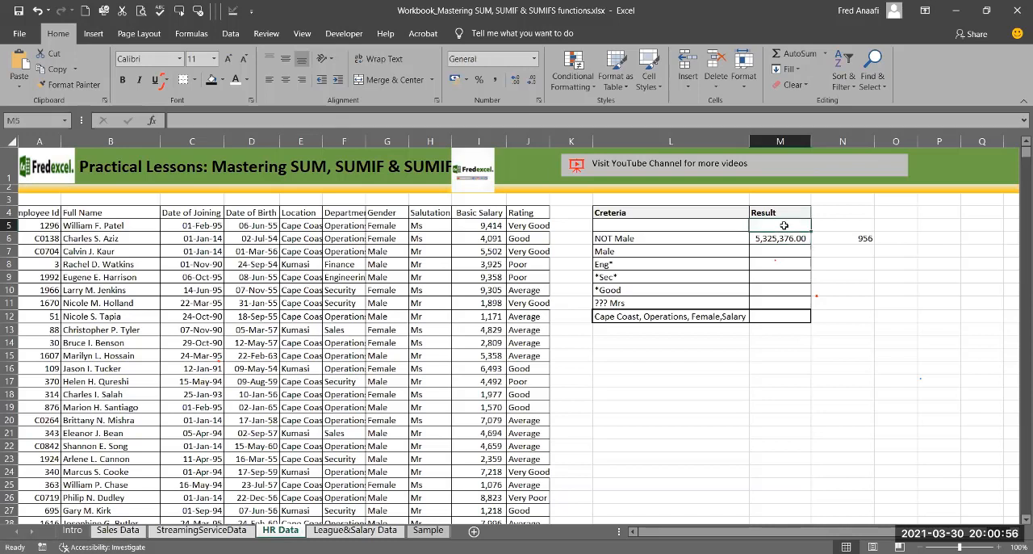
pyautogui.write('Salary')
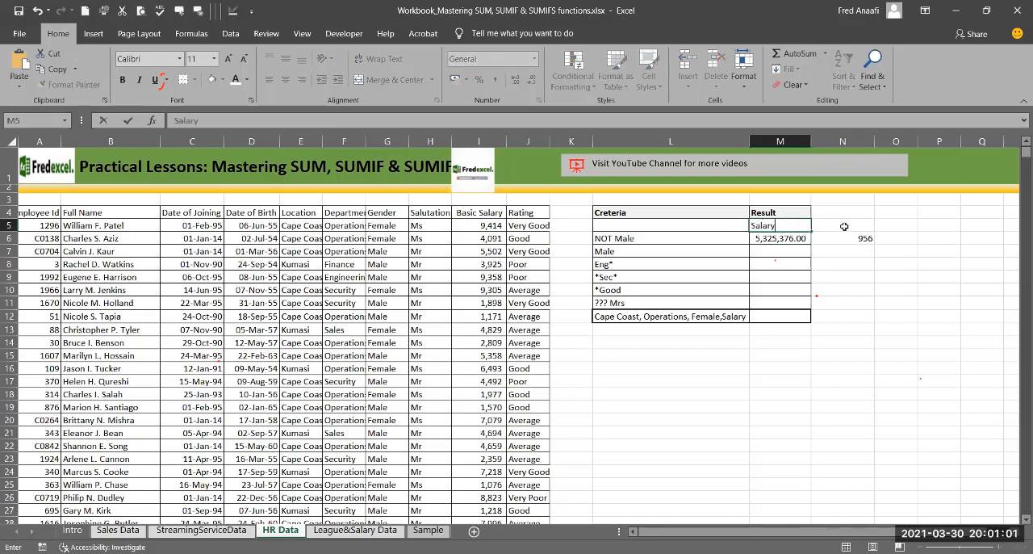
pyautogui.click(843, 226)
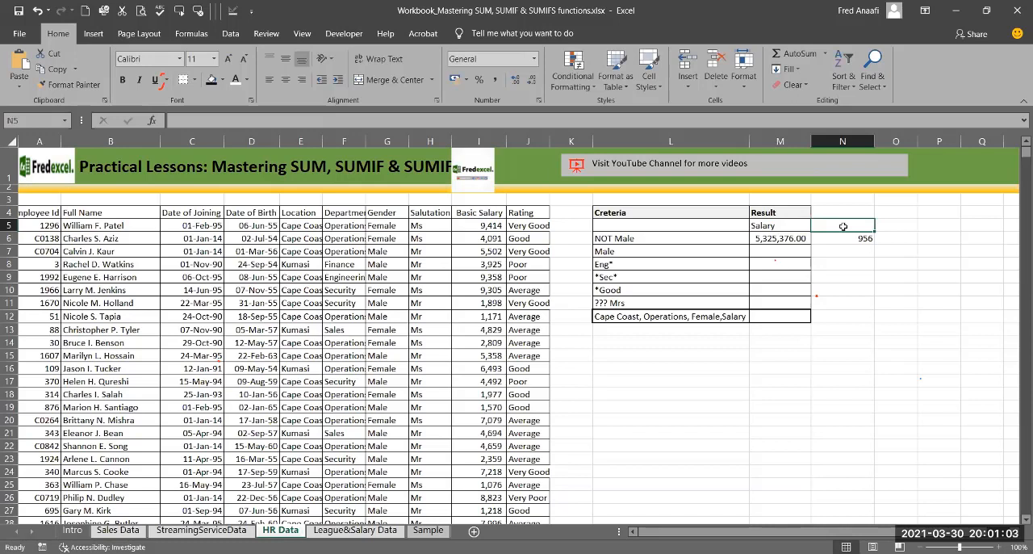
pyautogui.write('Number')
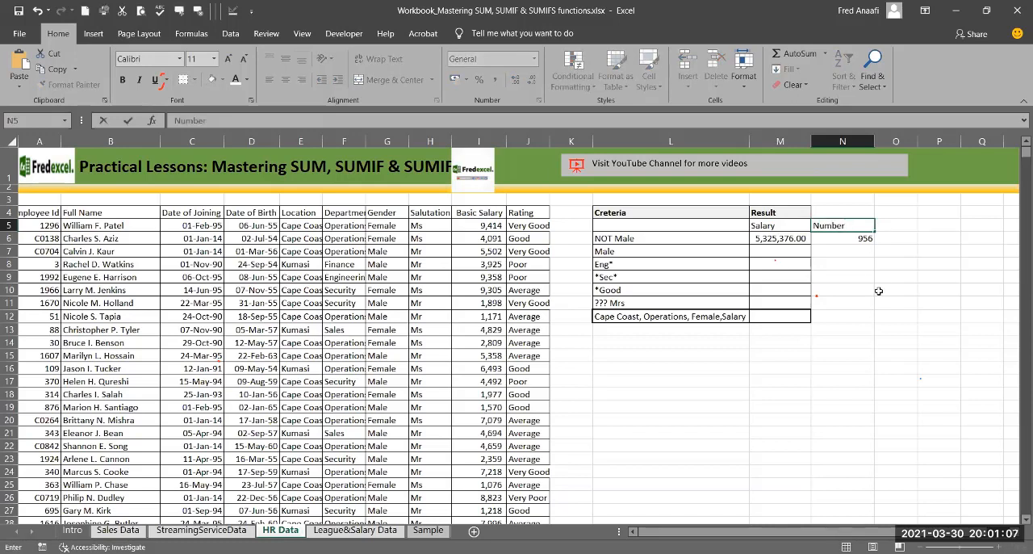
pyautogui.click(860, 241)
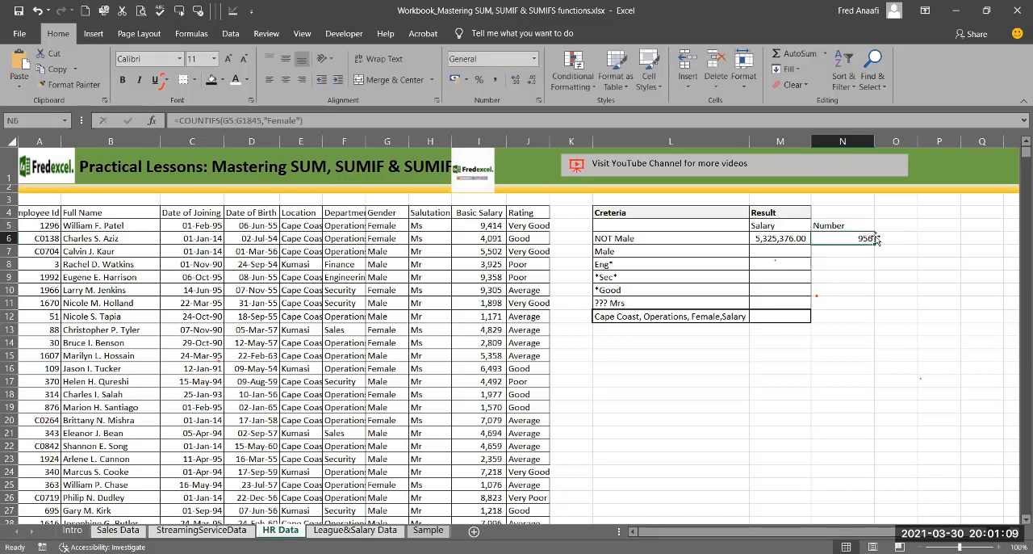
# Step: Extend the criteria label in L7 to read "Male, Kumasi"
pyautogui.click(777, 251)
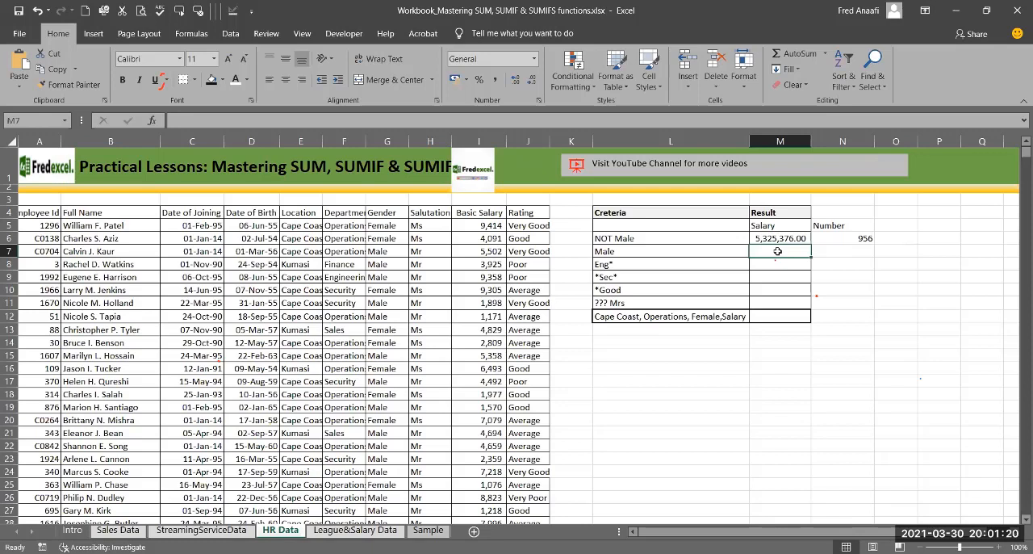
pyautogui.click(632, 252)
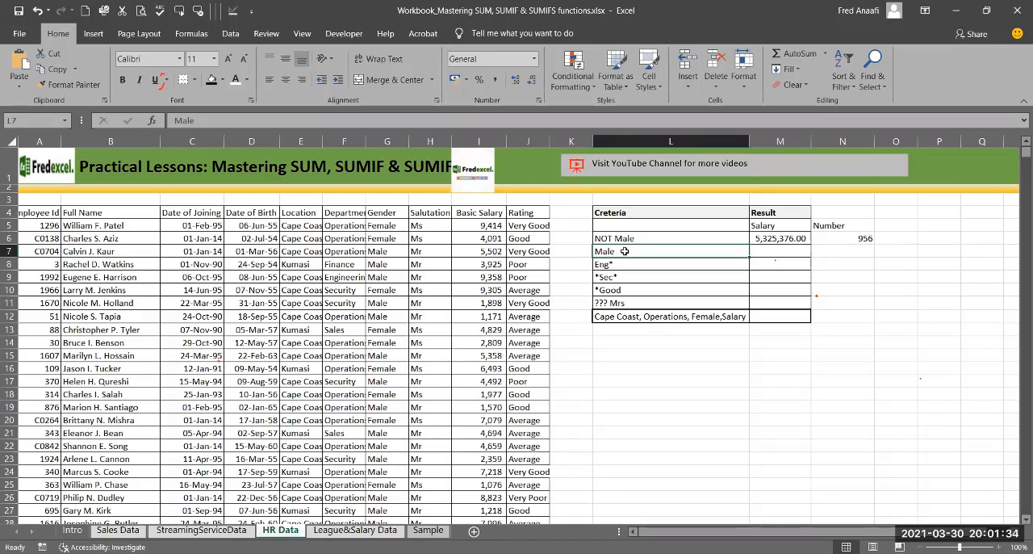
pyautogui.doubleClick(624, 251)
pyautogui.write(',')
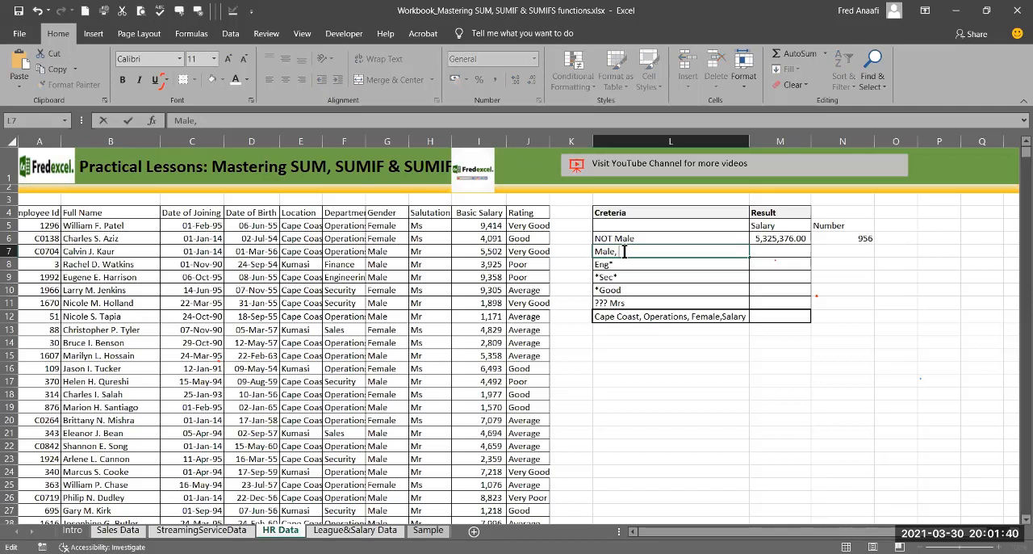
pyautogui.write(' Kumasi, O')
pyautogui.press('BackSpace')
pyautogui.click(891, 308)
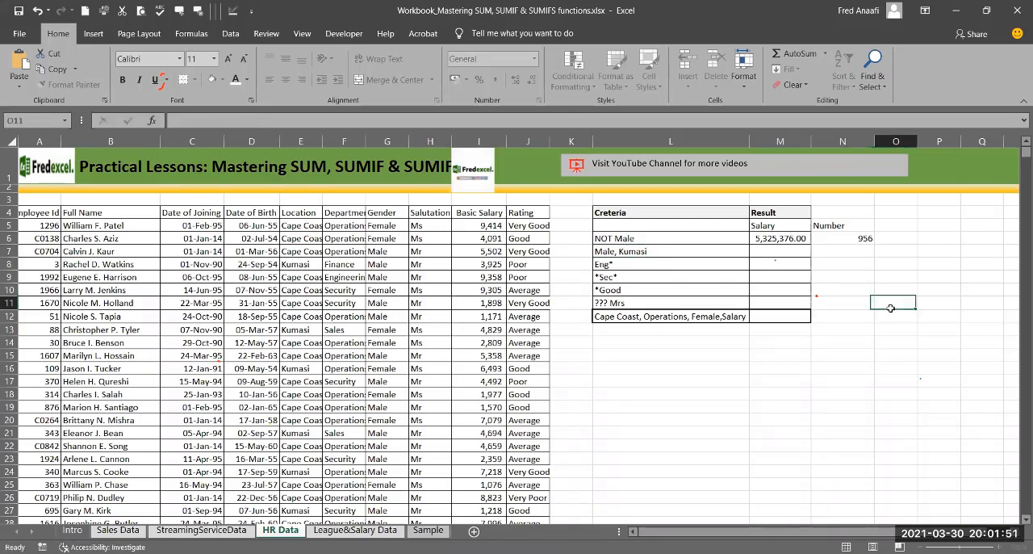
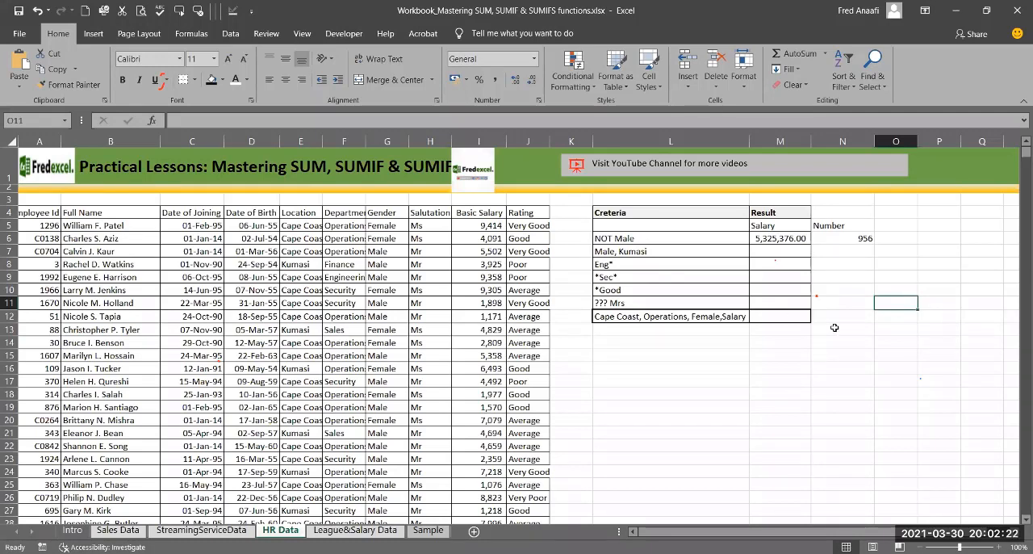
# Step: Start a SUMIFS formula in M7 with the Basic Salary cells I5:I1845 as its sum range
pyautogui.click(751, 250)
pyautogui.write('=')
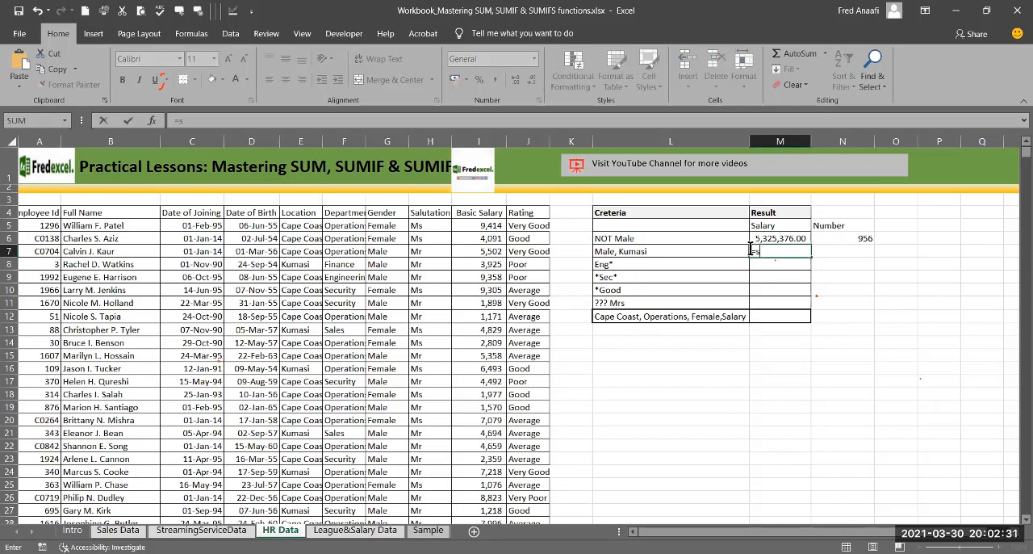
pyautogui.write('sum')
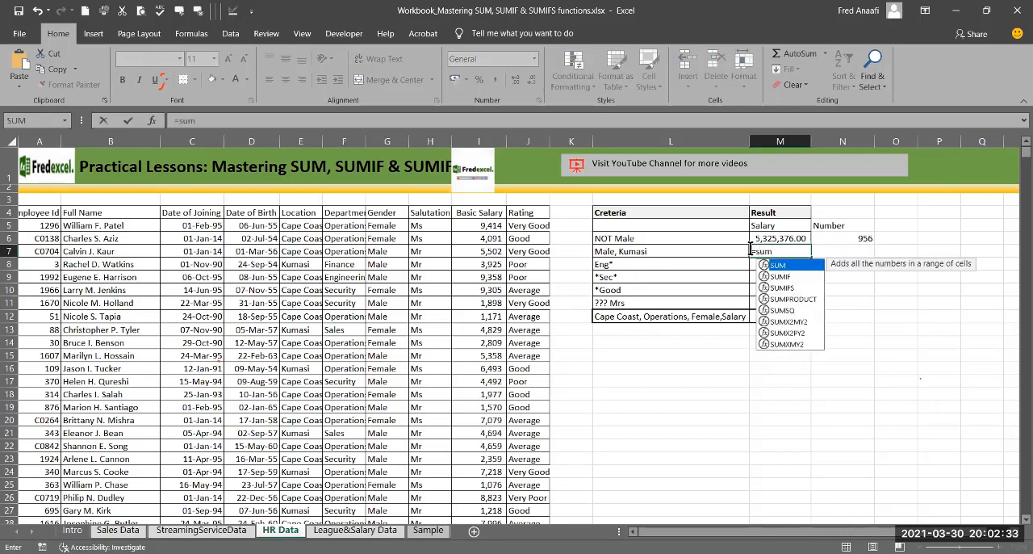
pyautogui.write('if')
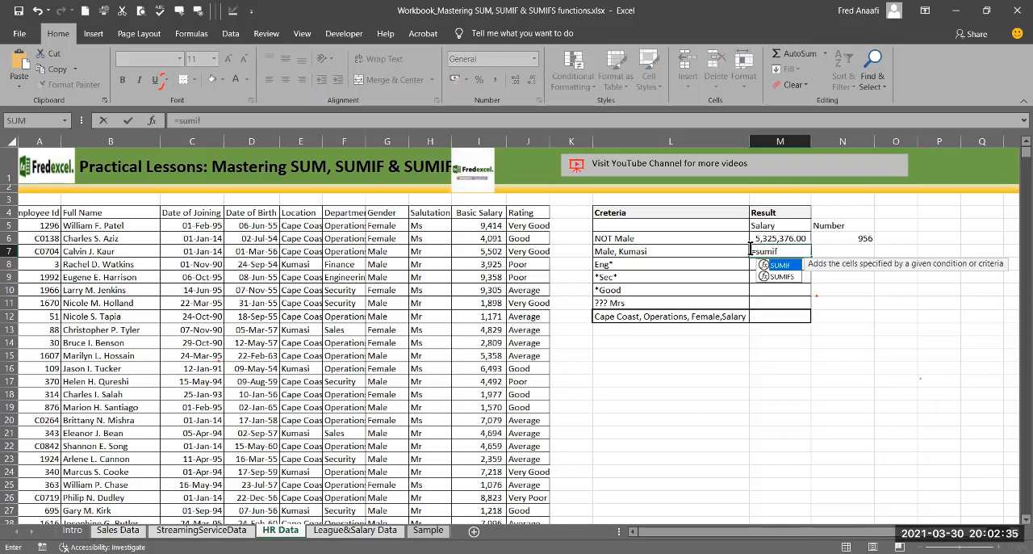
pyautogui.click(775, 275)
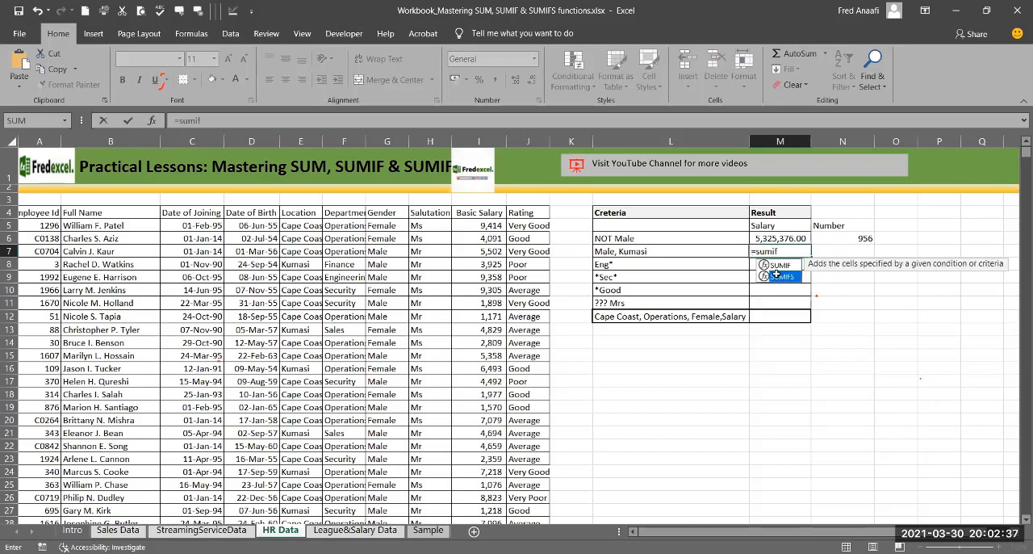
pyautogui.press('Tab')
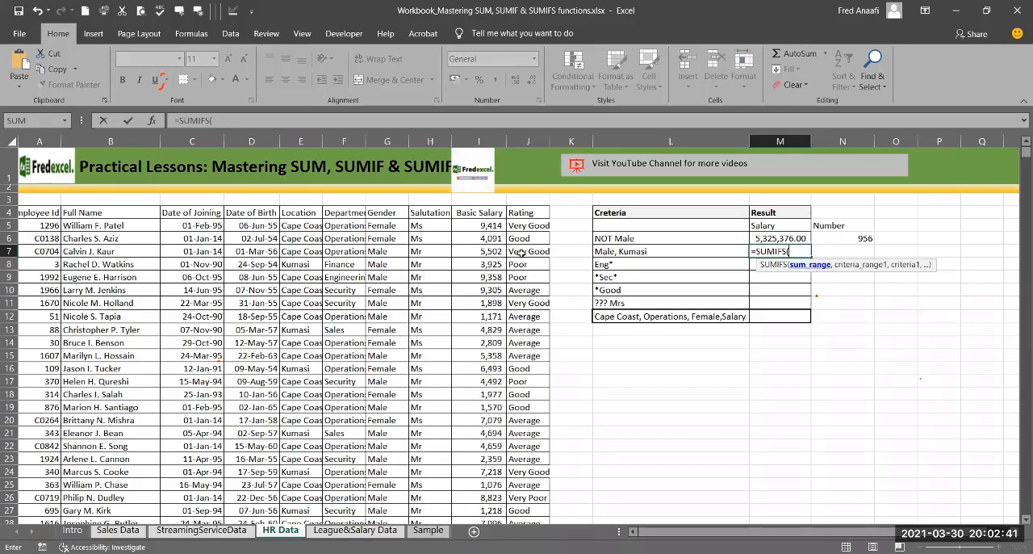
pyautogui.click(472, 226)
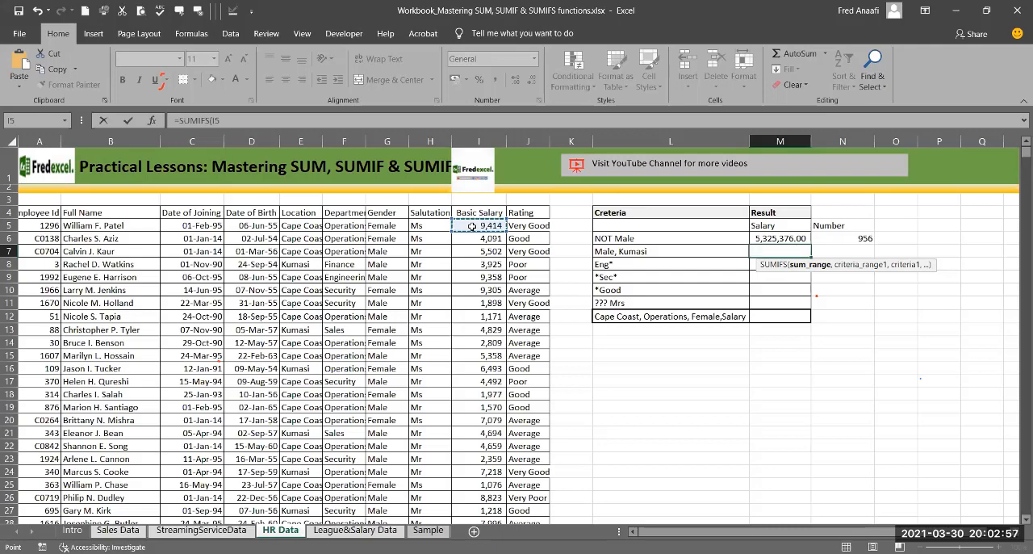
pyautogui.hotkey('ctrl', 'shift', 'Down')
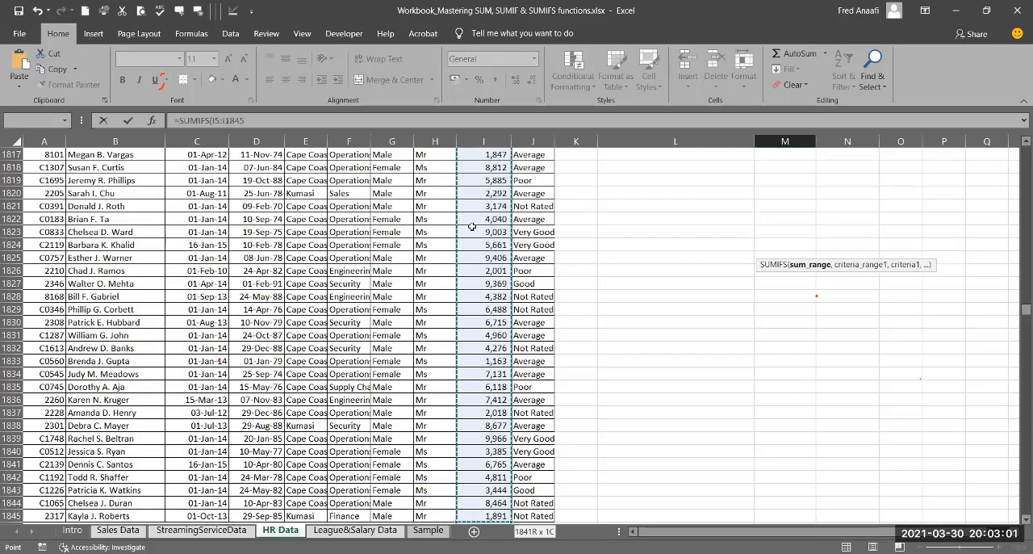
pyautogui.write(',')
pyautogui.moveTo(1025, 309); pyautogui.dragTo(931, 222)
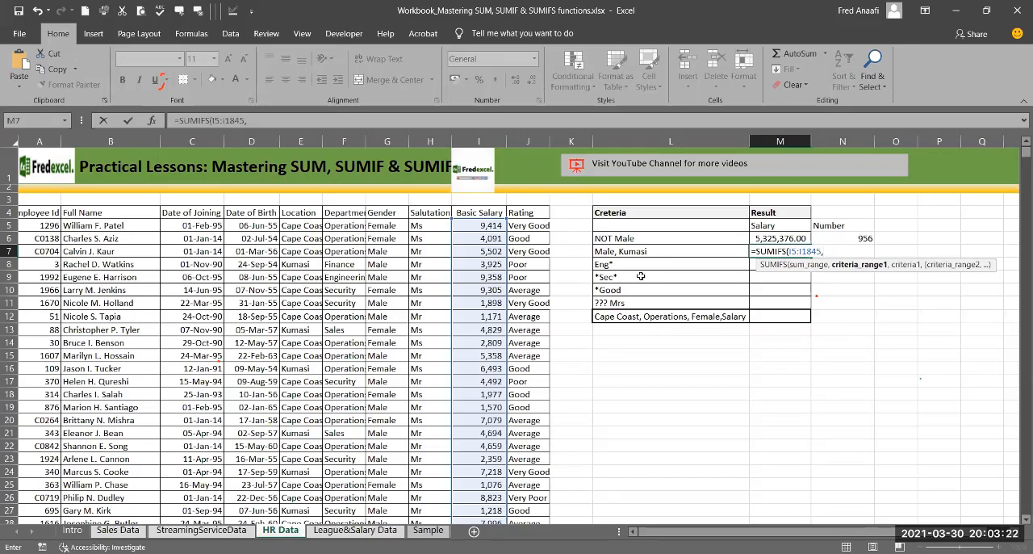
# Step: Add the Gender cells G5:G1845 as the formula's first criteria range, with "Male" as the criterion
pyautogui.click(388, 228)
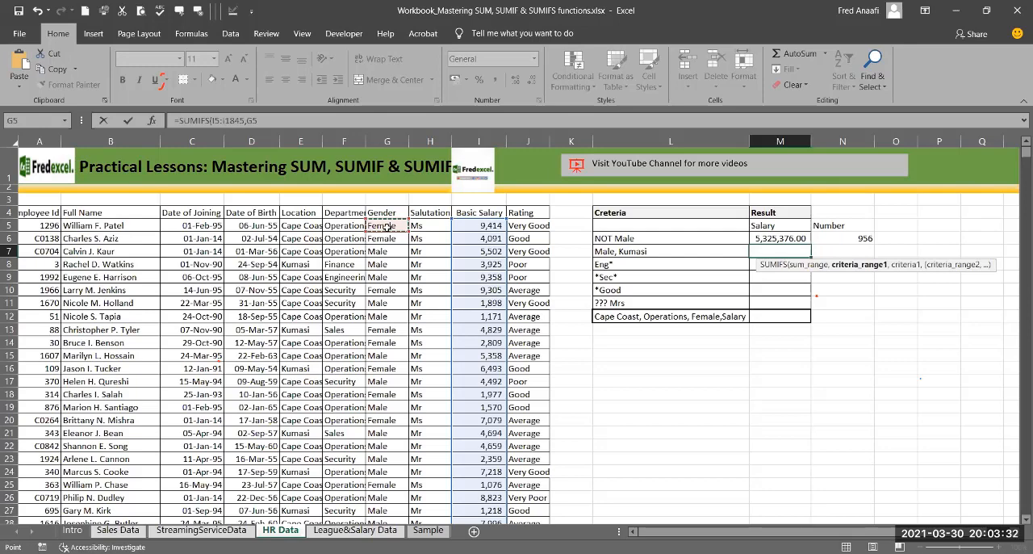
pyautogui.hotkey('ctrl', 'shift', 'Down')
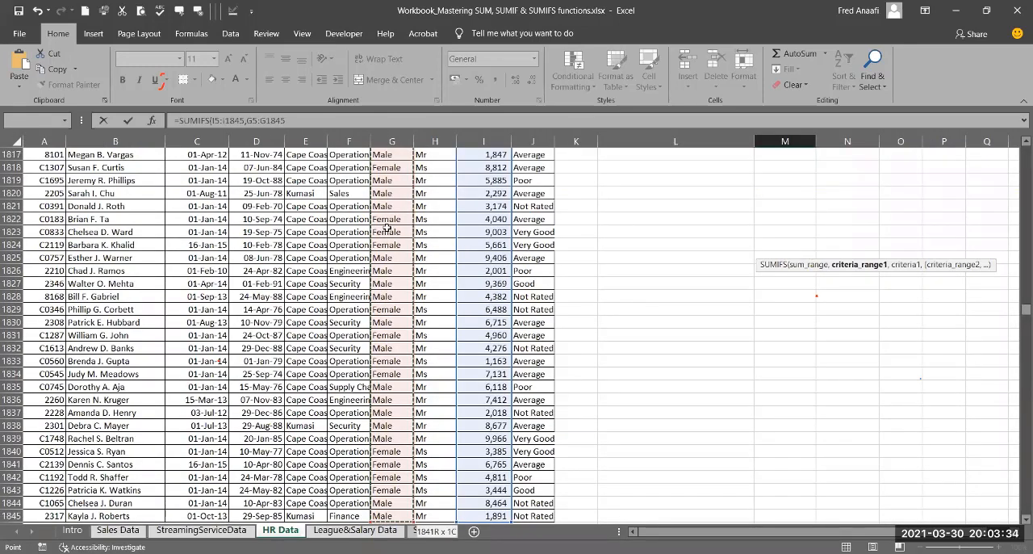
pyautogui.write(',')
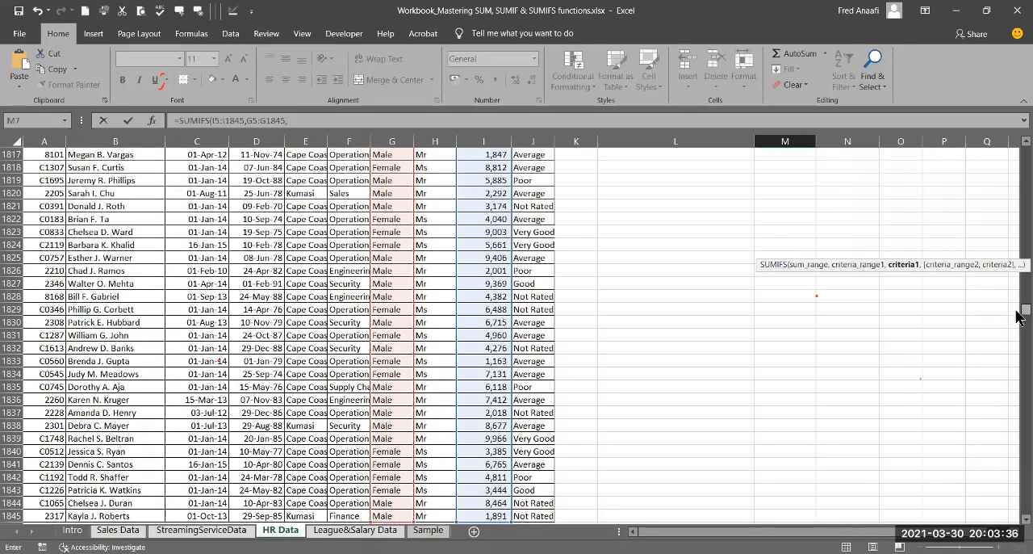
pyautogui.moveTo(1019, 317); pyautogui.dragTo(918, 231)
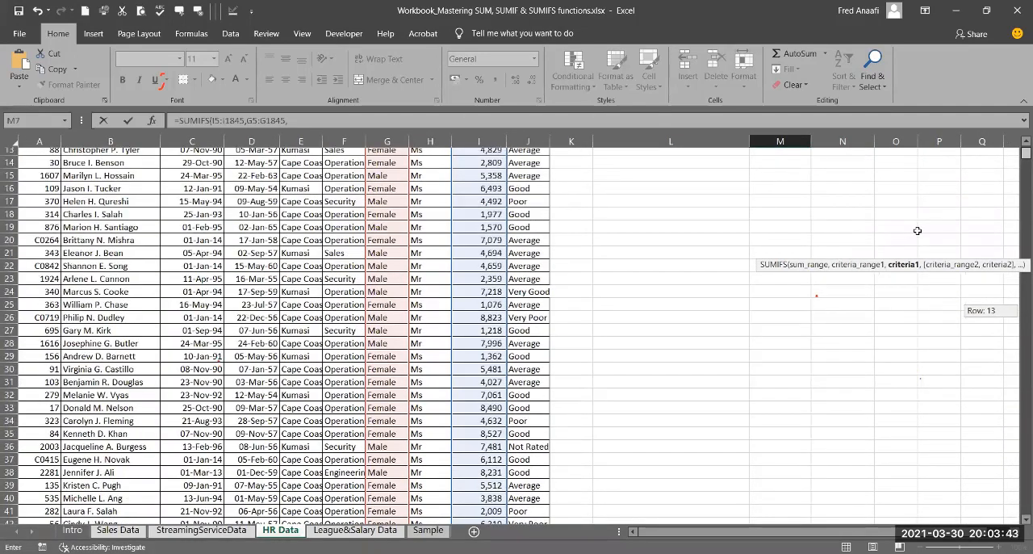
pyautogui.write('"')
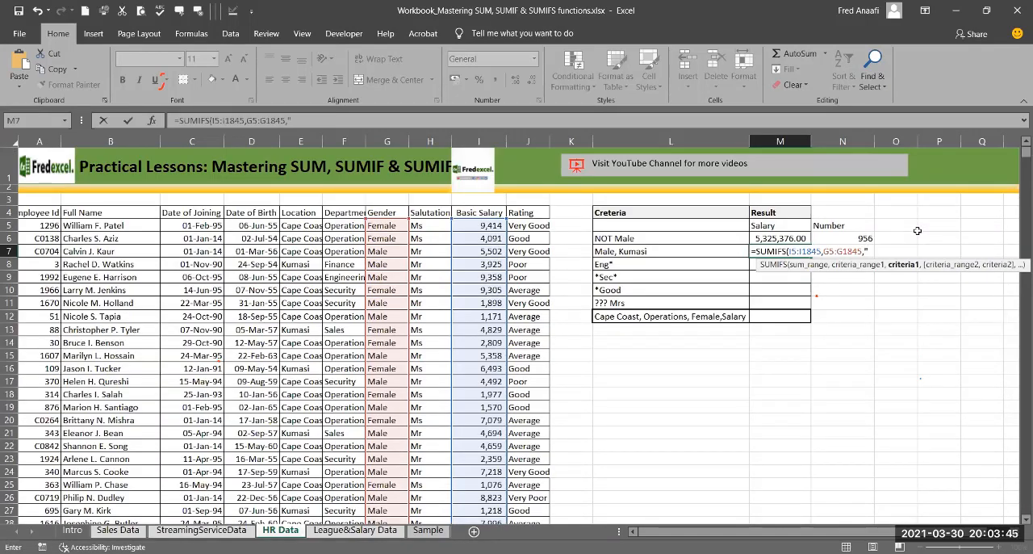
pyautogui.write('Male"')
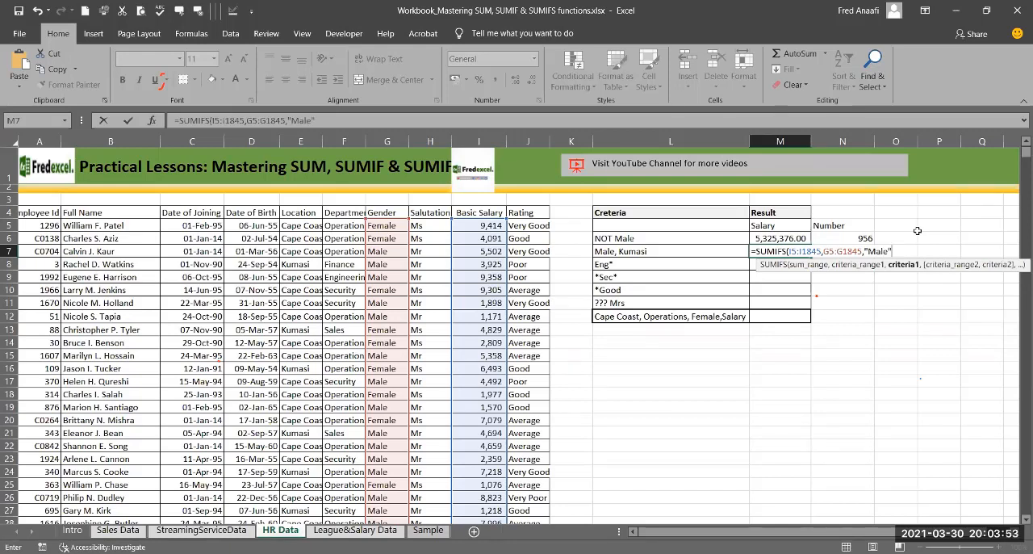
pyautogui.write(',')
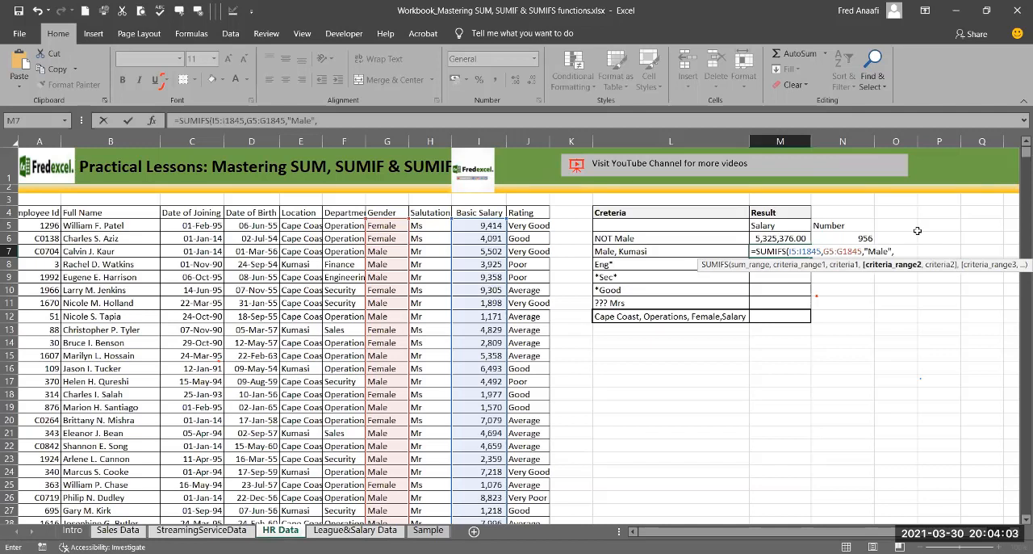
# Step: Complete M7's SUMIFS formula with the Department cells F5:F1845 as the second criteria range and "Kumasi" as its criterion
pyautogui.click(344, 224)
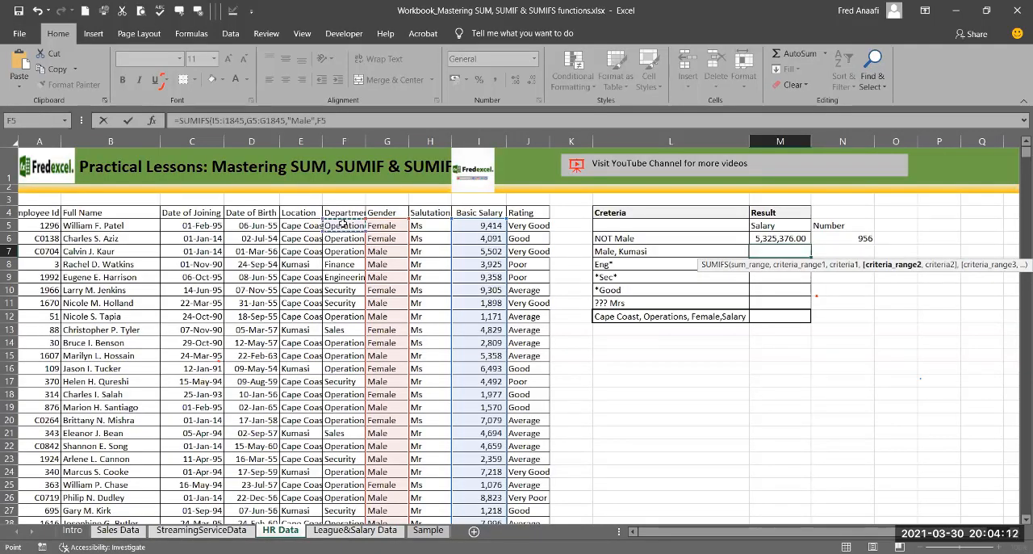
pyautogui.hotkey('ctrl', 'shift', 'Down')
pyautogui.write(',')
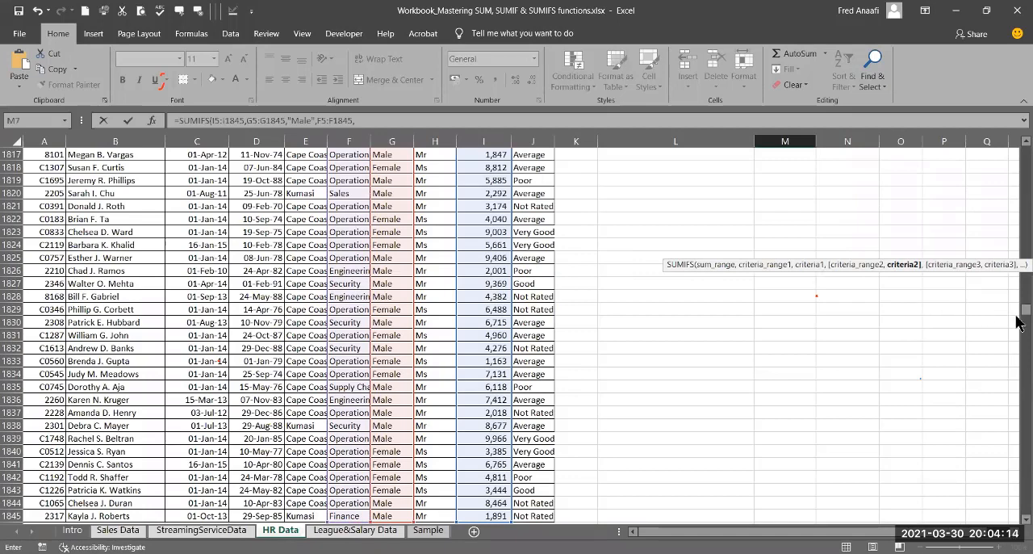
pyautogui.moveTo(1016, 229); pyautogui.dragTo(1016, 130)
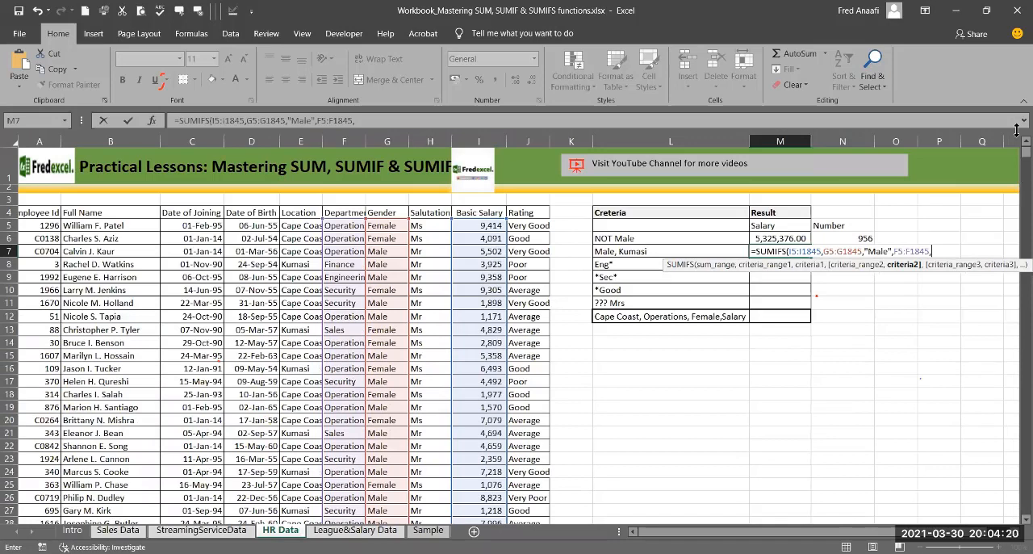
pyautogui.write('"Kumasi"')
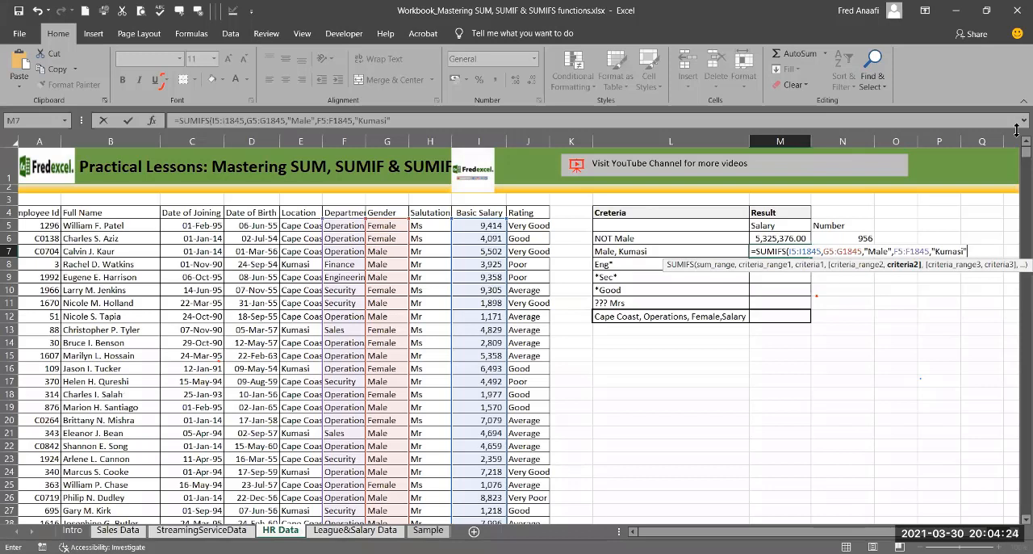
pyautogui.write(')')
pyautogui.press('Return')
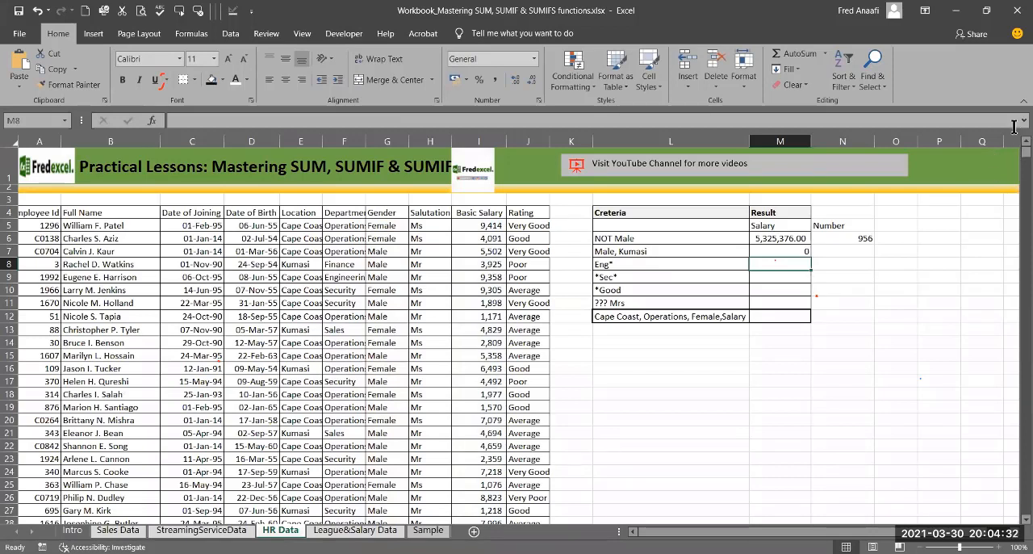
# Step: Correct M7's SUMIFS formula so its second criteria range is the Location cells E5:E1845
pyautogui.click(770, 251)
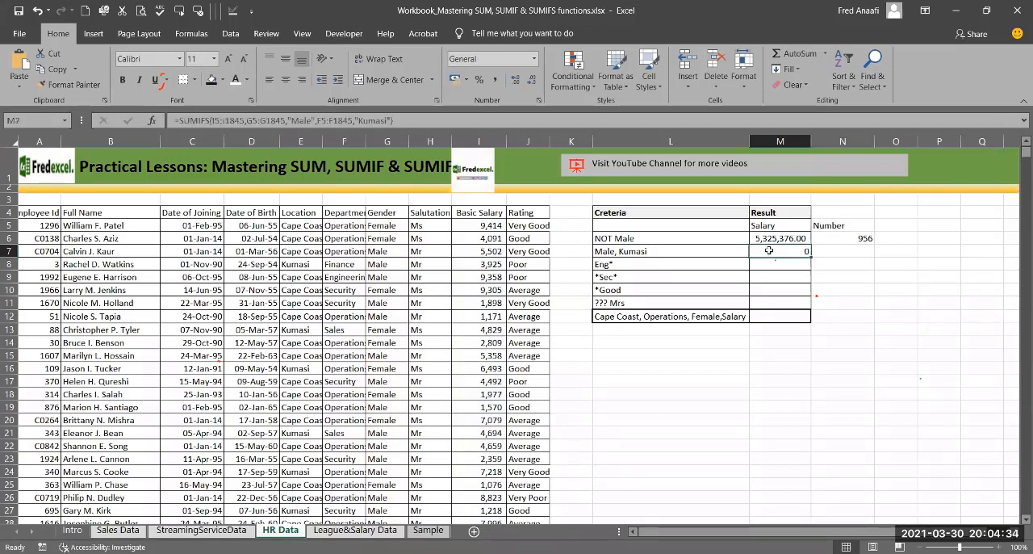
pyautogui.click(626, 118)
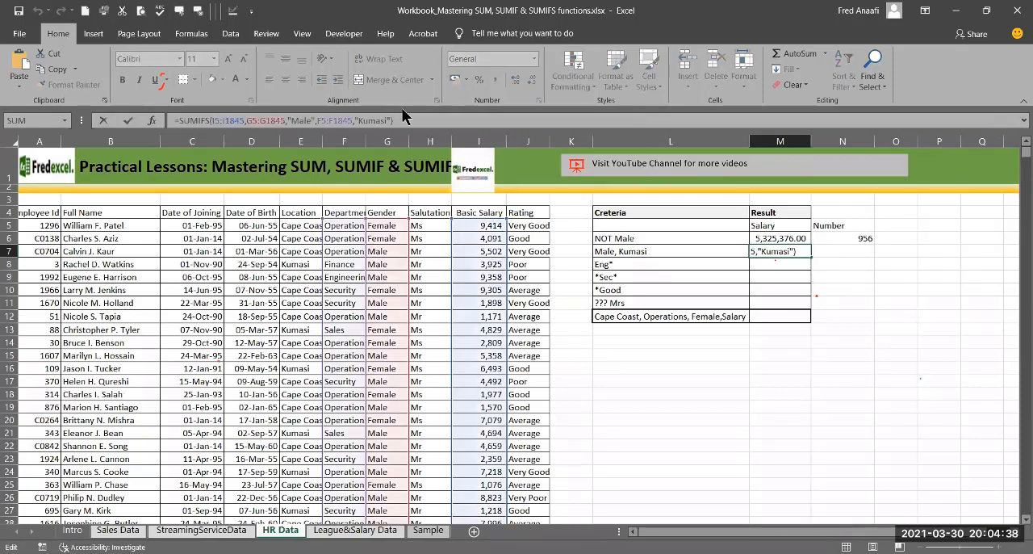
pyautogui.press('Home')
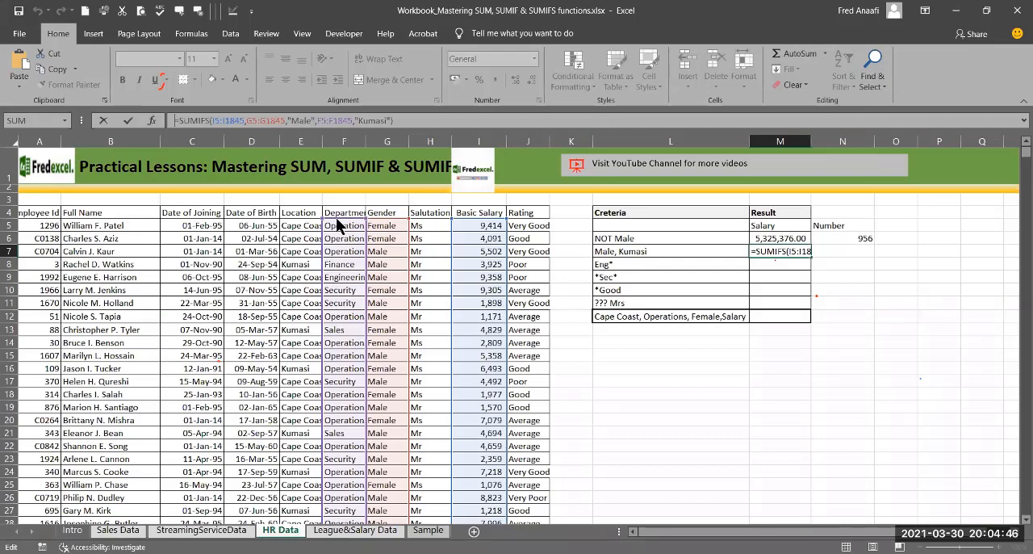
pyautogui.moveTo(336, 217); pyautogui.dragTo(308, 219)
pyautogui.press('Return')
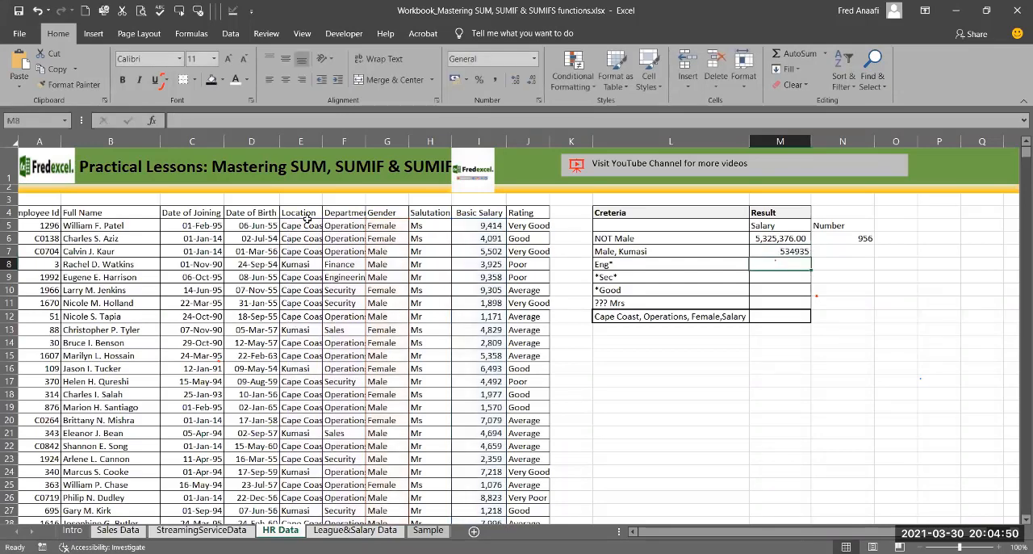
pyautogui.click(774, 251)
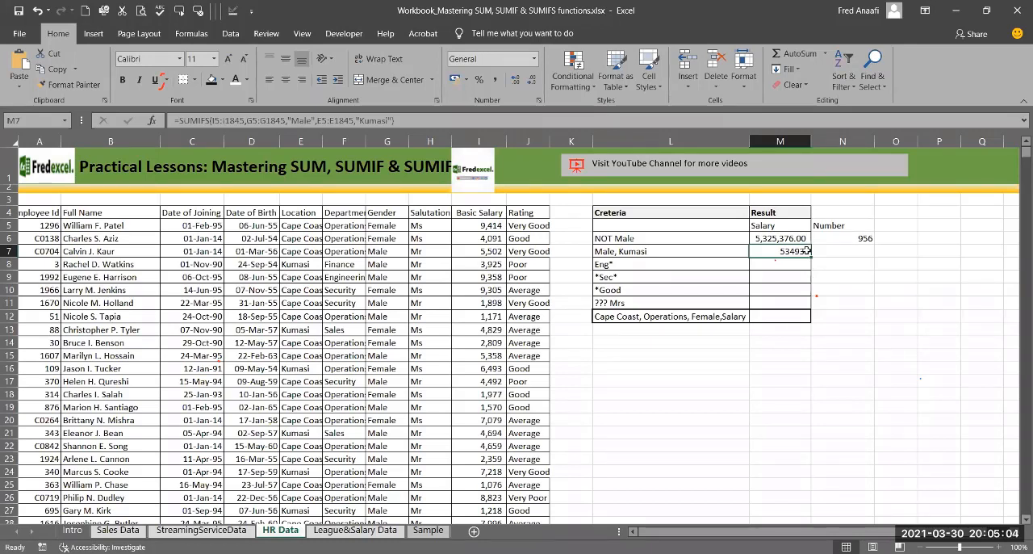
# Step: Enter the separate criteria values "Male" in L15 and "Kumasi" in M15
pyautogui.click(675, 355)
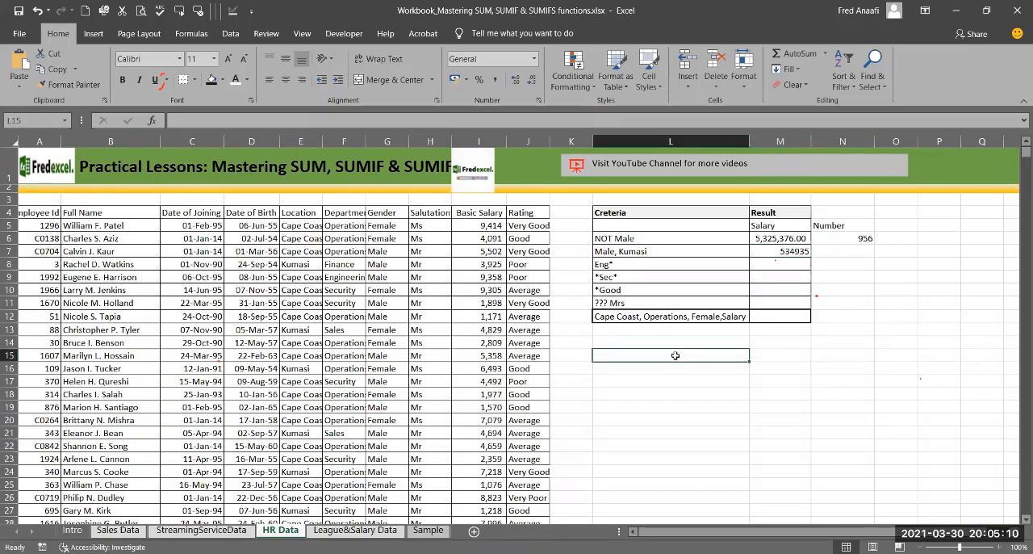
pyautogui.write('M')
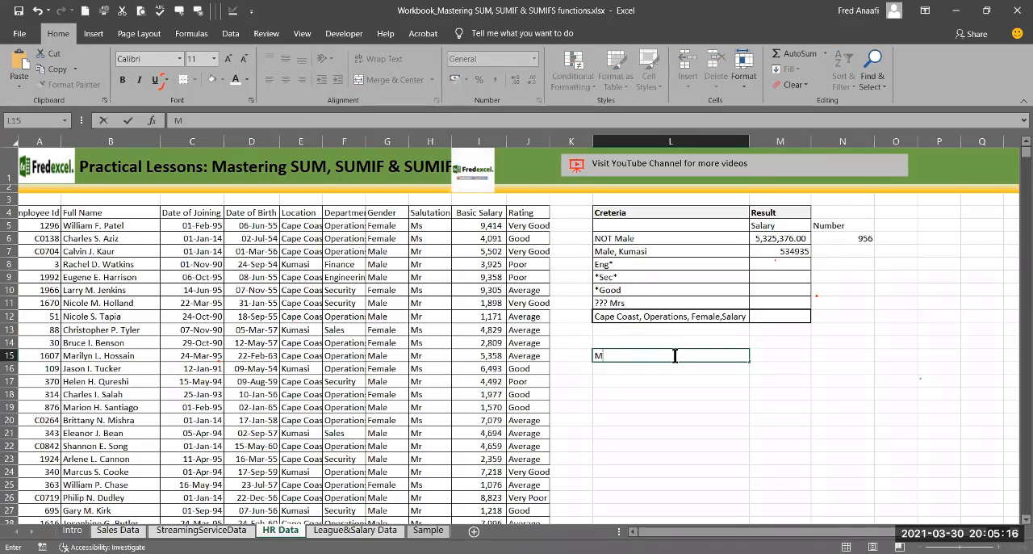
pyautogui.press('BackSpace')
pyautogui.write('Male')
pyautogui.press('Tab')
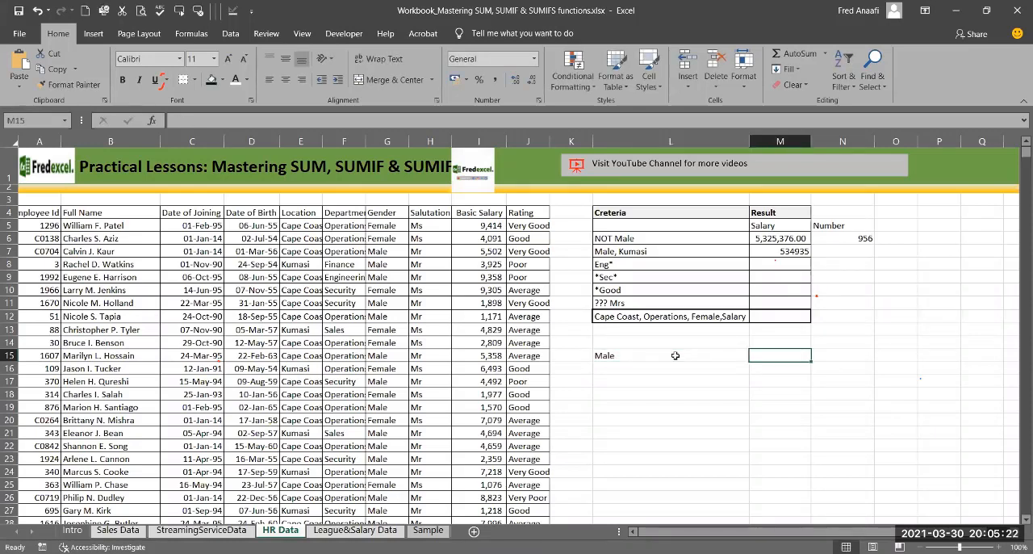
pyautogui.write('Kumas')
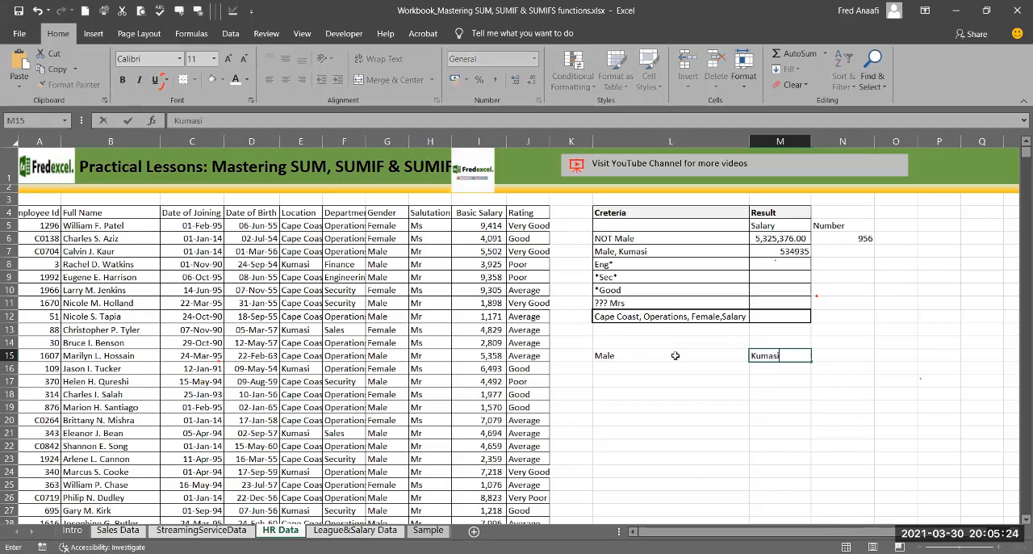
pyautogui.write('i')
# Step: Start a SUMIFS formula in N15 with the Basic Salary cells I5:I1845 as the sum range
pyautogui.click(860, 353)
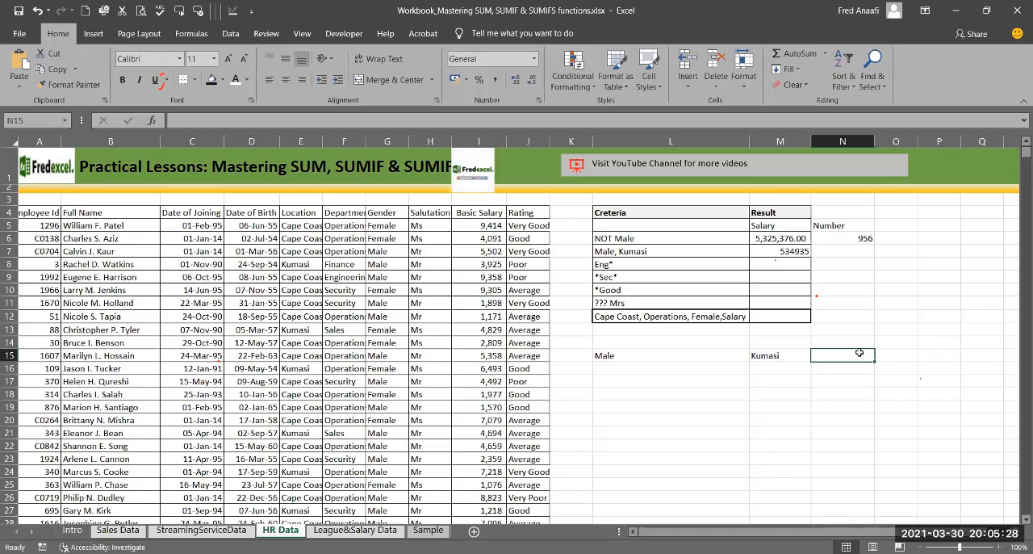
pyautogui.write('+')
pyautogui.press('BackSpace')
pyautogui.write('=')
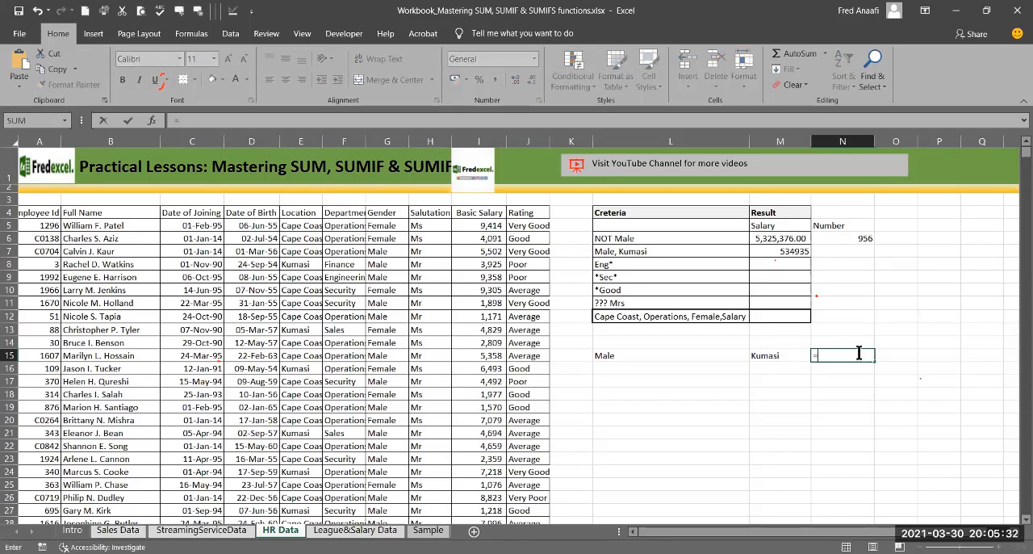
pyautogui.write('sumif')
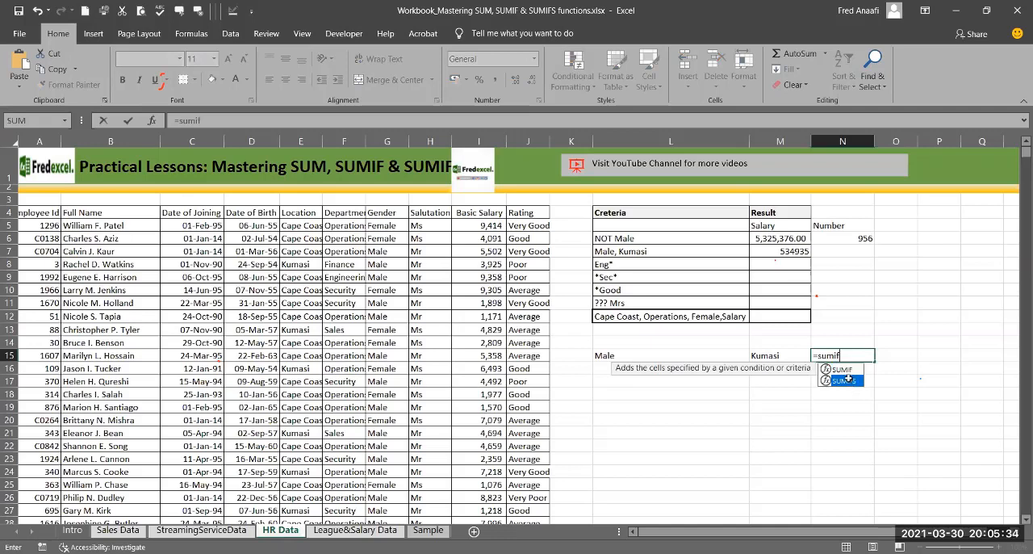
pyautogui.doubleClick(848, 380)
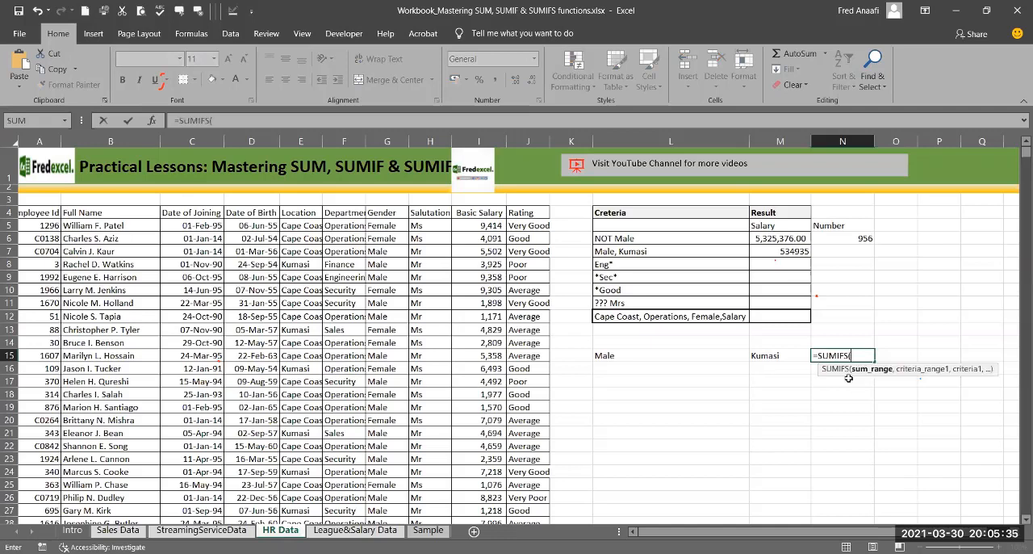
pyautogui.click(469, 228)
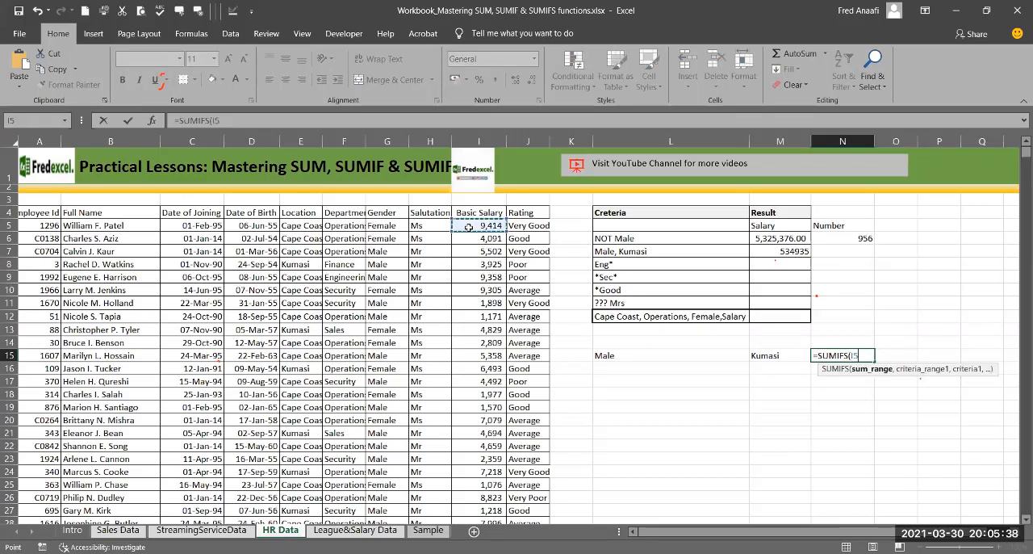
pyautogui.hotkey('ctrl', 'shift', 'Down')
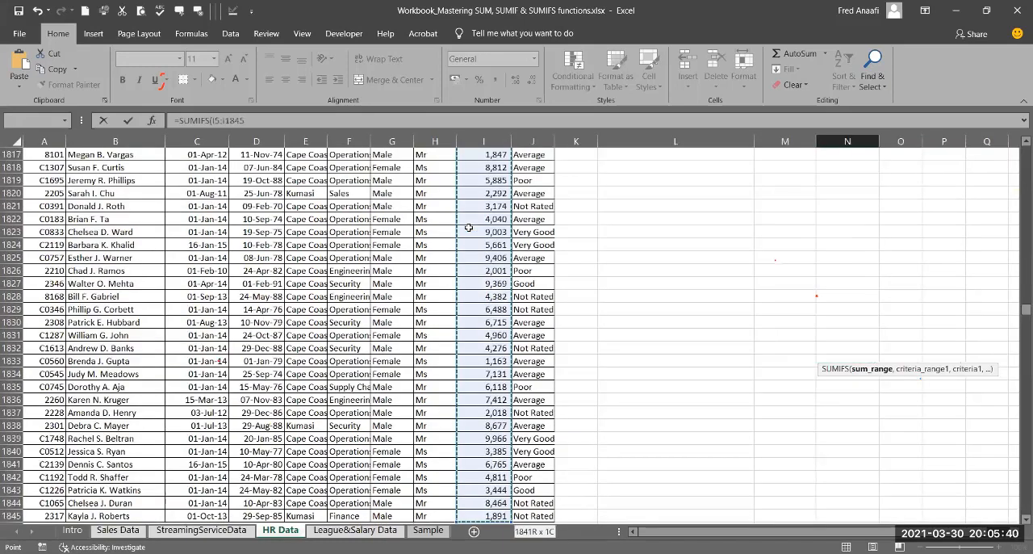
pyautogui.write(',')
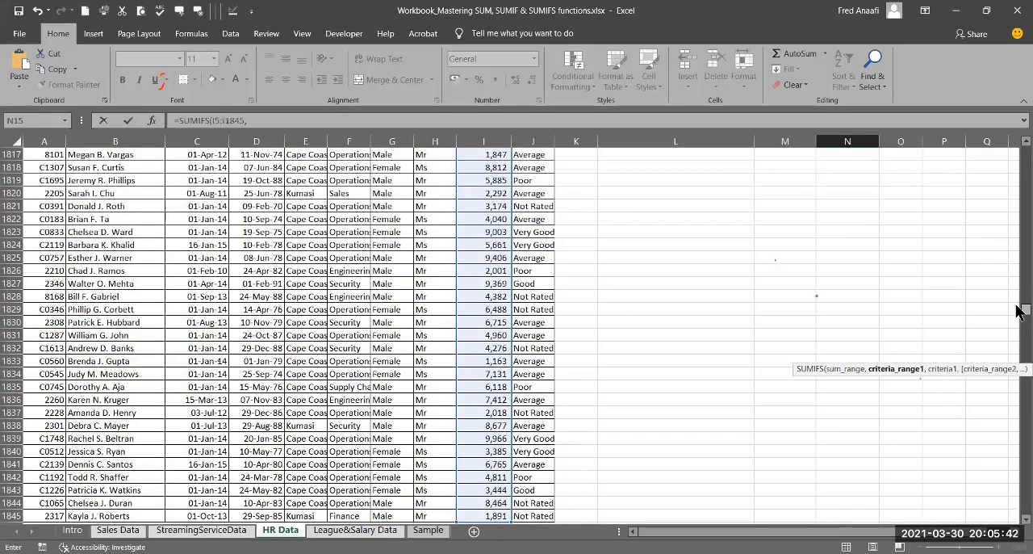
# Step: Add the Gender cells G5:G1845 as the first criteria range in N15's formula, with cell L15 as its criterion
pyautogui.moveTo(1019, 312); pyautogui.dragTo(1019, 121)
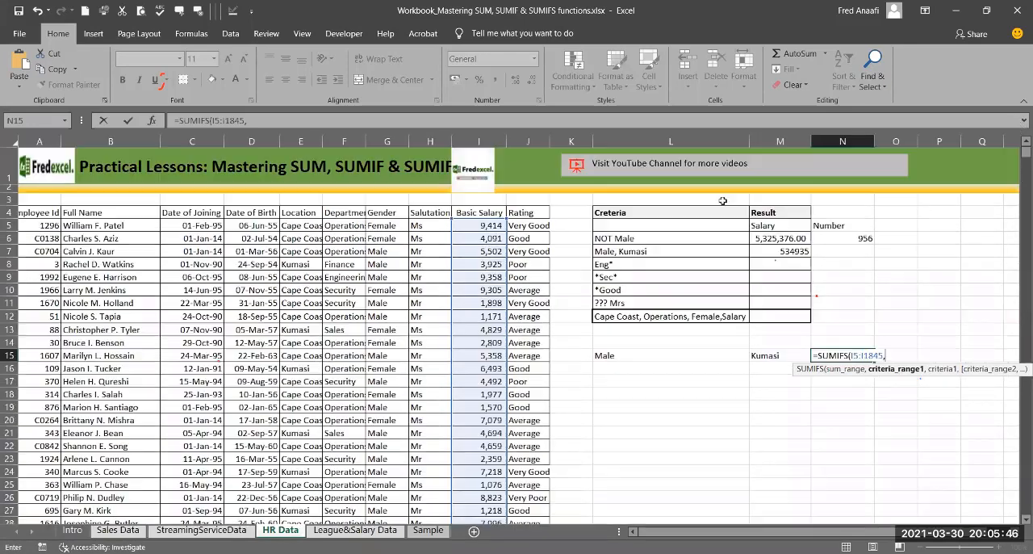
pyautogui.click(387, 227)
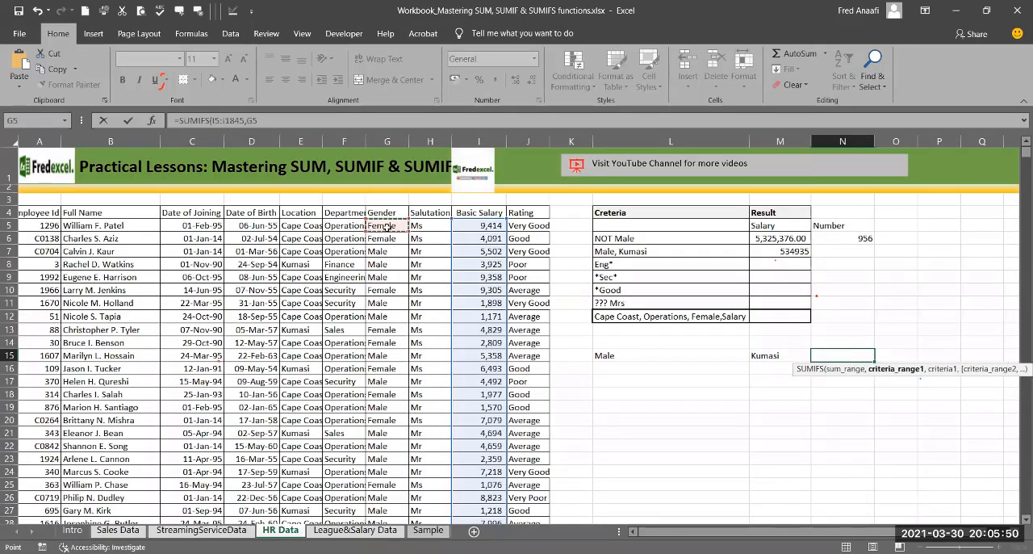
pyautogui.hotkey('ctrl', 'shift', 'Down')
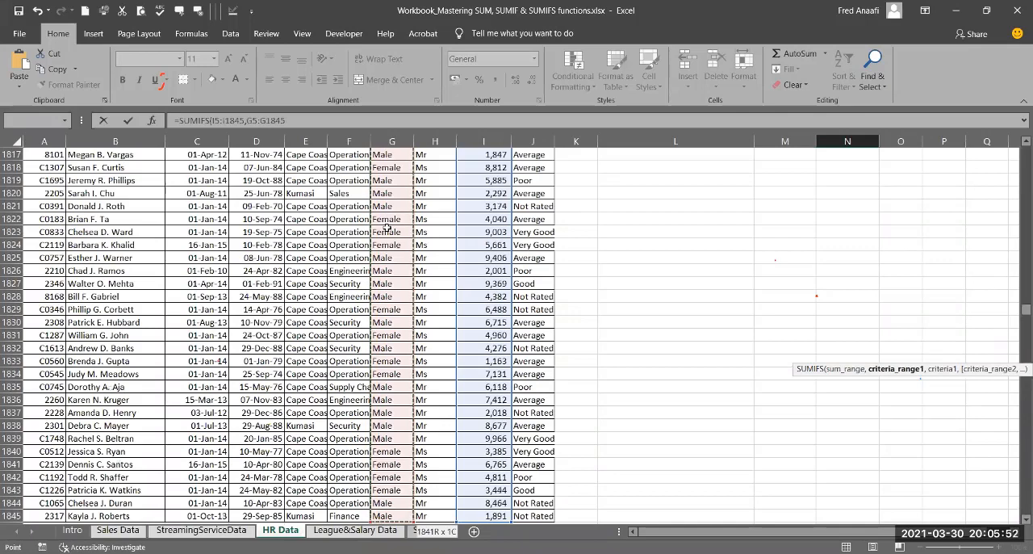
pyautogui.write(',')
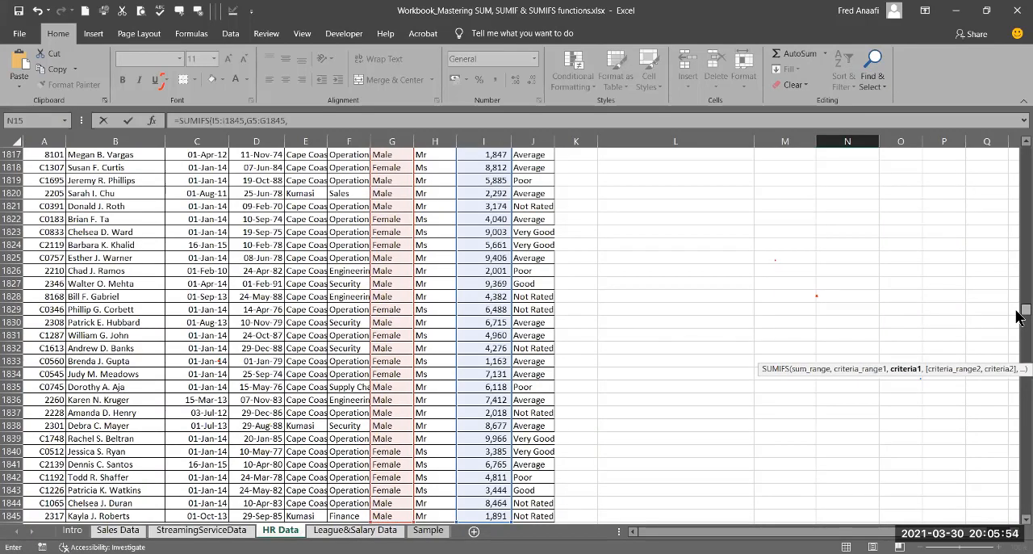
pyautogui.moveTo(1019, 315); pyautogui.dragTo(1014, 143)
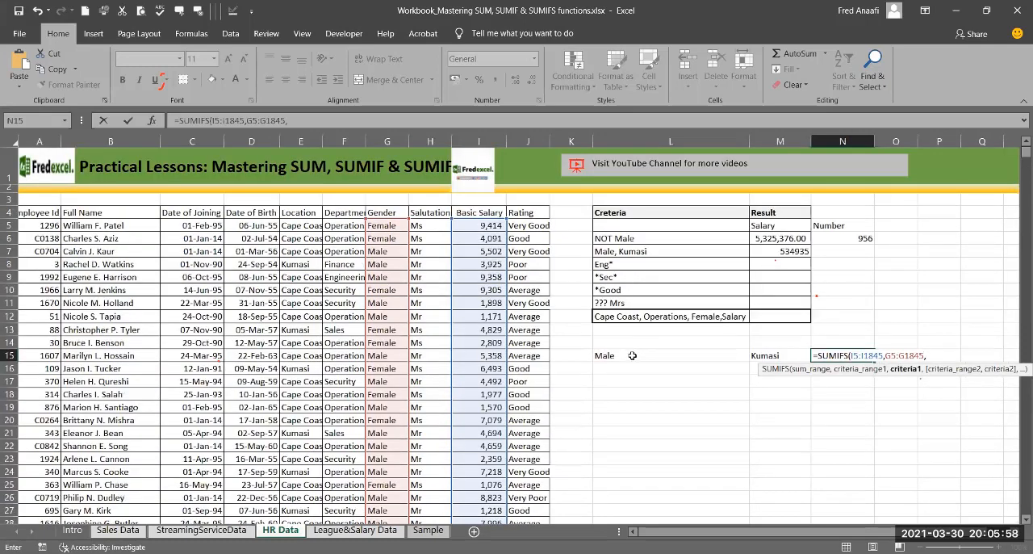
pyautogui.click(632, 355)
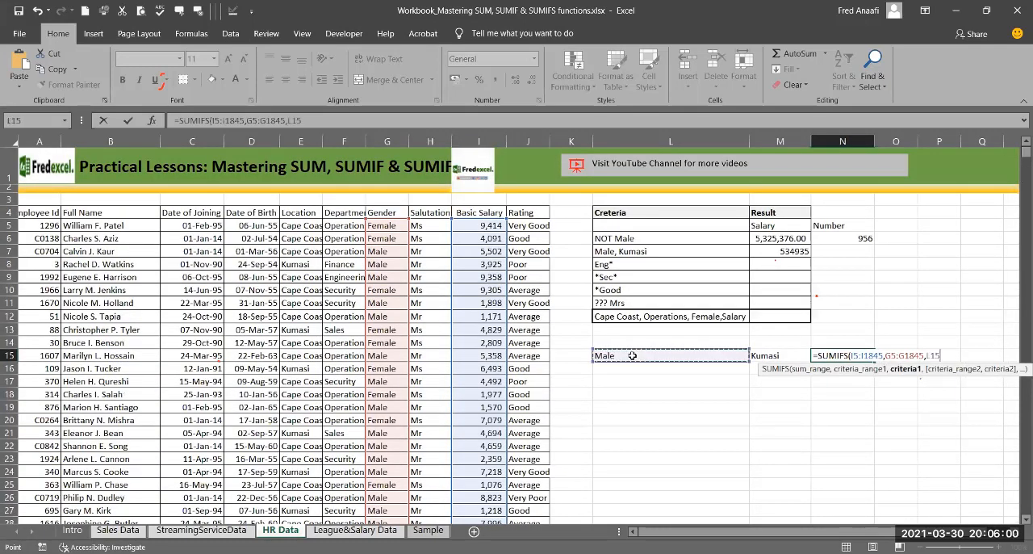
pyautogui.write(',')
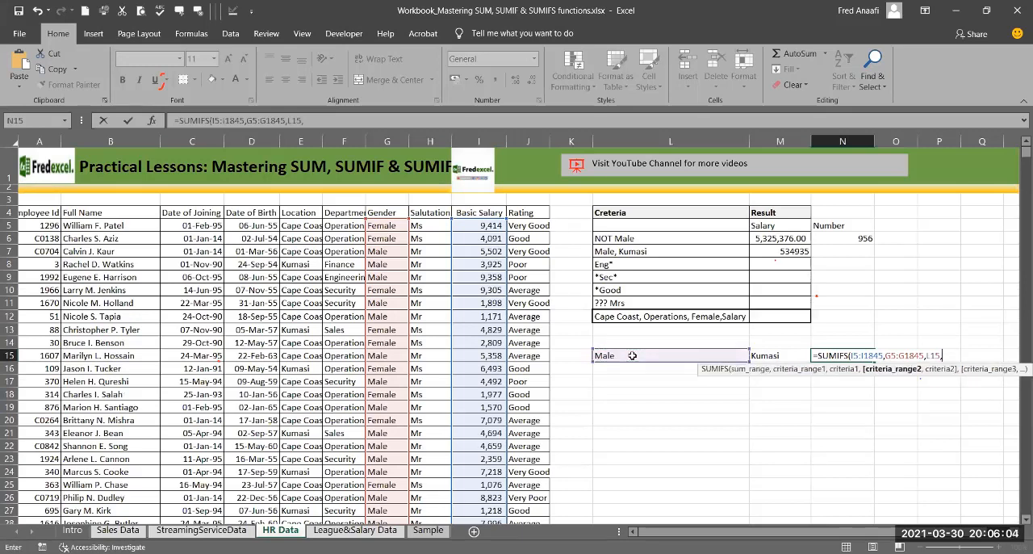
# Step: Complete N15's SUMIFS formula with the Location cells E5:E1845 as the second criteria range and cell M15 as its criterion
pyautogui.click(300, 228)
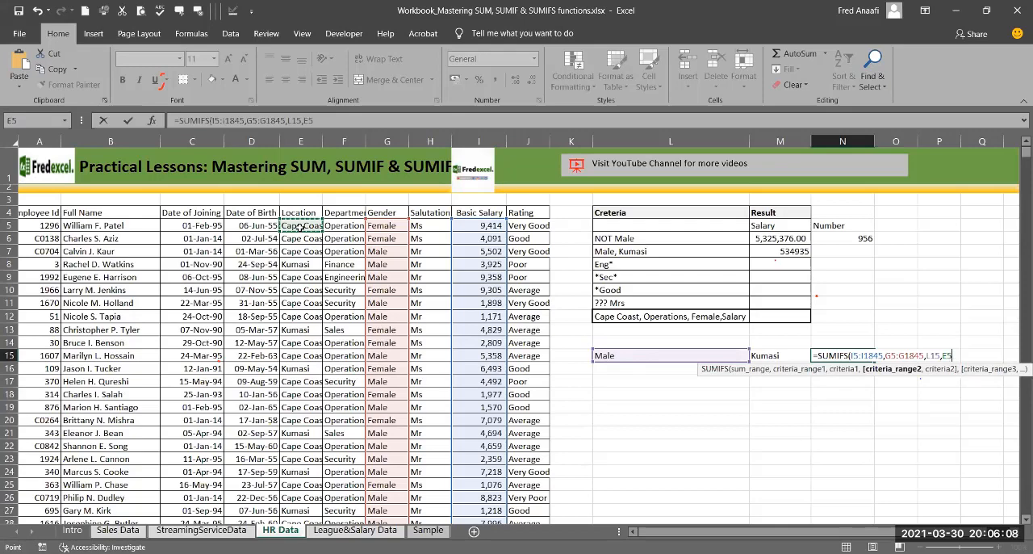
pyautogui.hotkey('ctrl', 'shift', 'Down')
pyautogui.write(',')
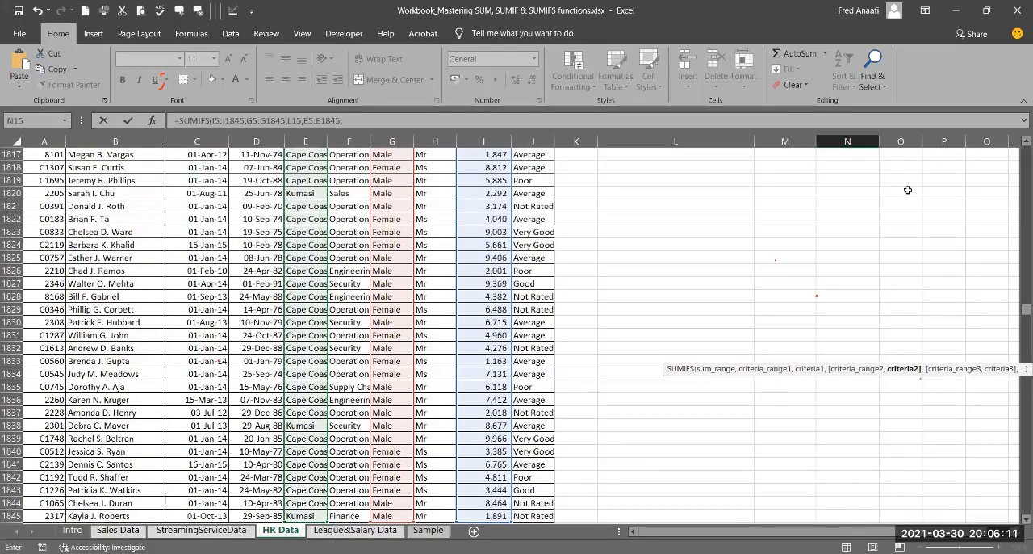
pyautogui.moveTo(1019, 315); pyautogui.dragTo(773, 356)
pyautogui.click(773, 356)
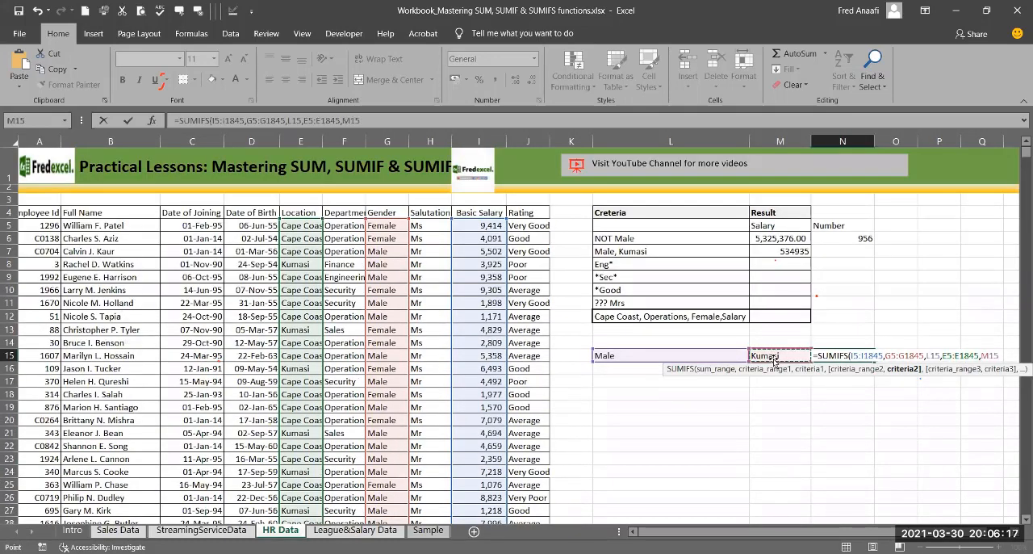
pyautogui.write(')')
pyautogui.press('Return')
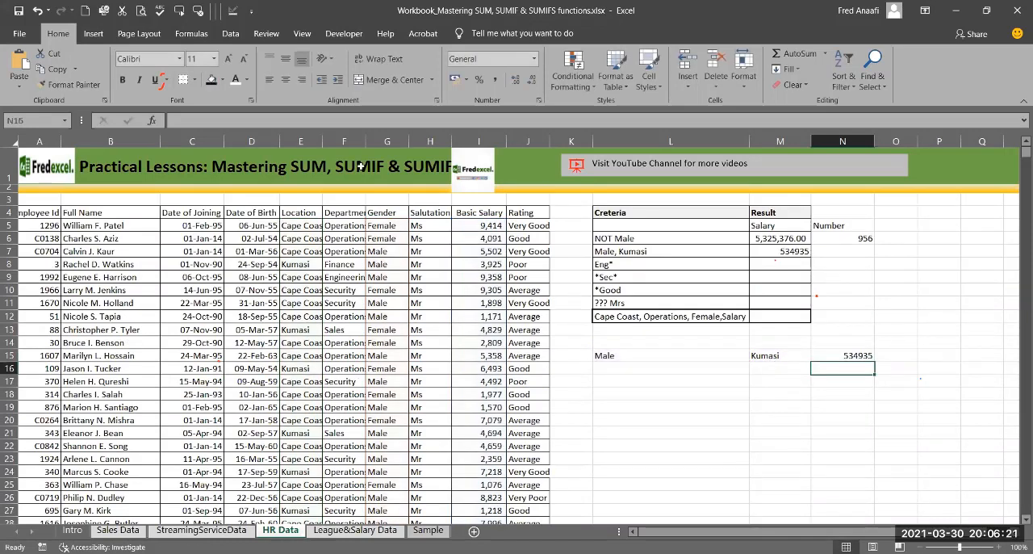
pyautogui.click(782, 251)
pyautogui.click(212, 84)
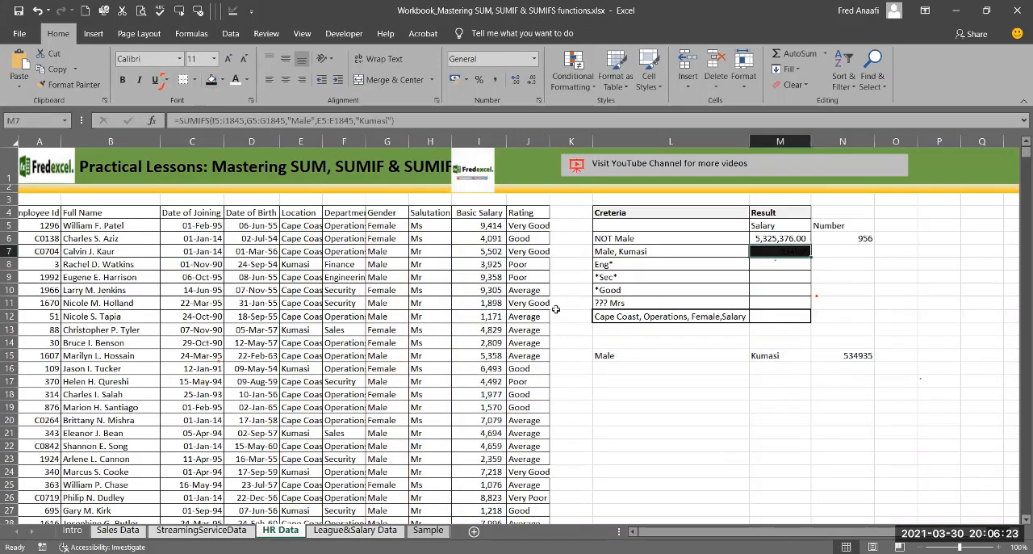
pyautogui.click(845, 356)
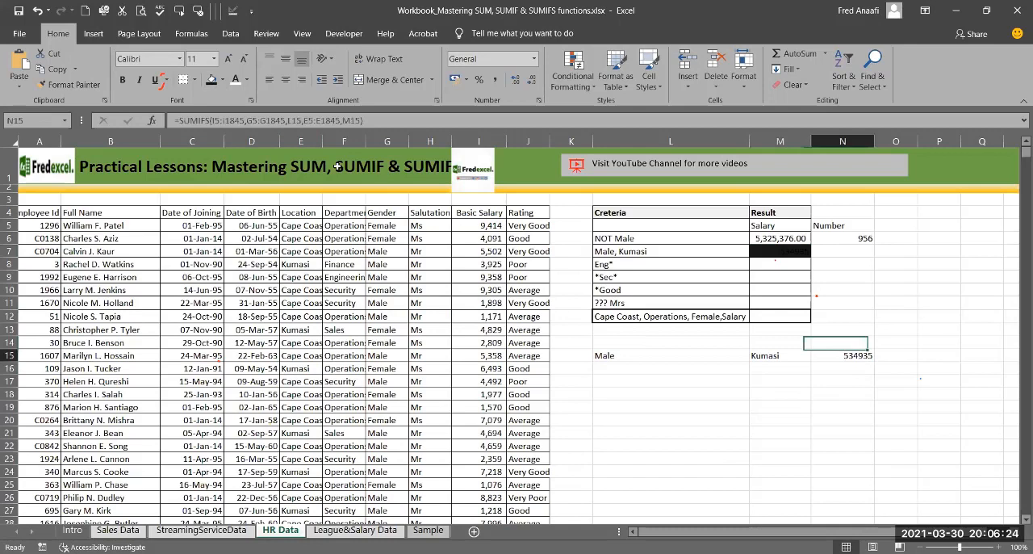
pyautogui.click(223, 79)
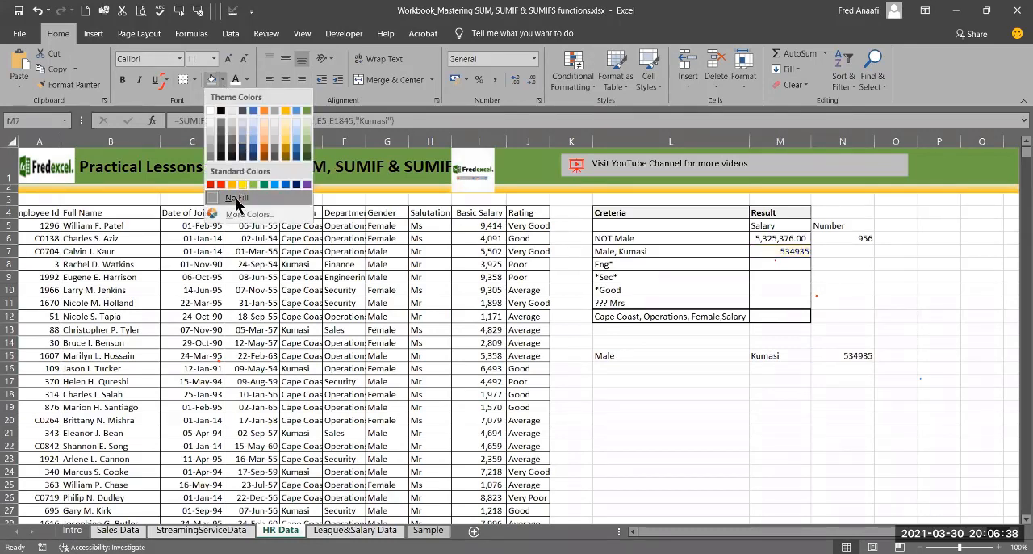
pyautogui.click(233, 198)
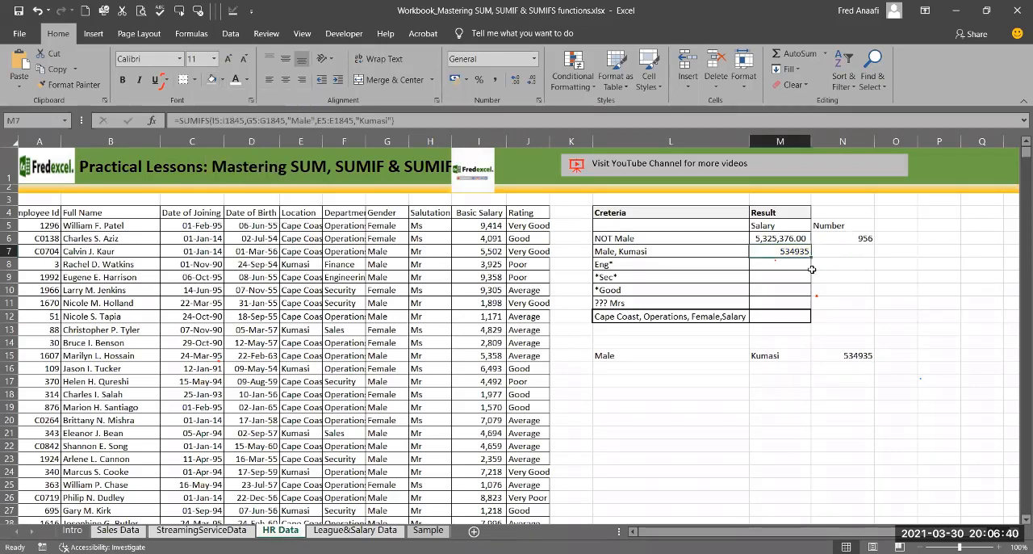
# Step: Highlight the two SUMIFS result cells M7 and N15 with a yellow fill
pyautogui.click(220, 79)
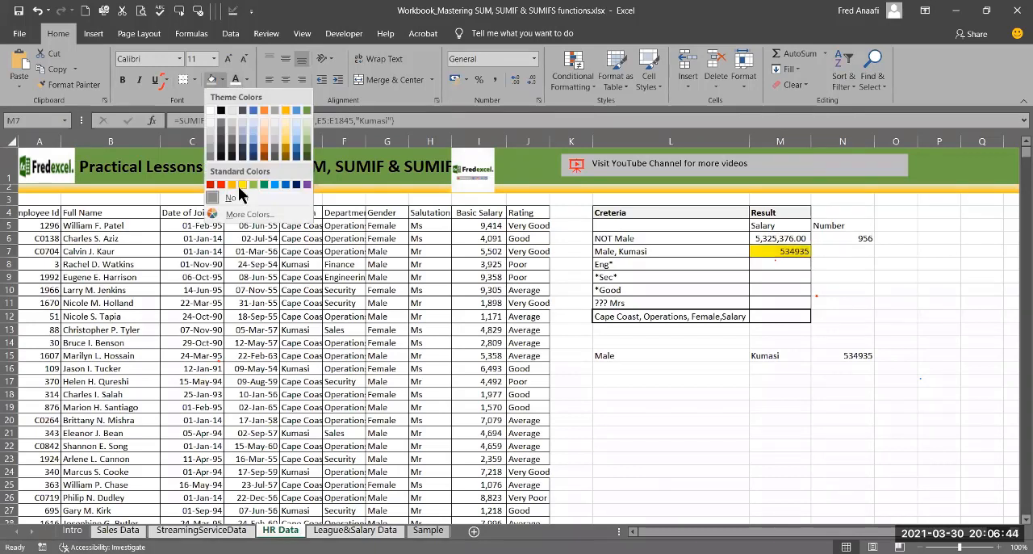
pyautogui.click(238, 185)
pyautogui.click(858, 355)
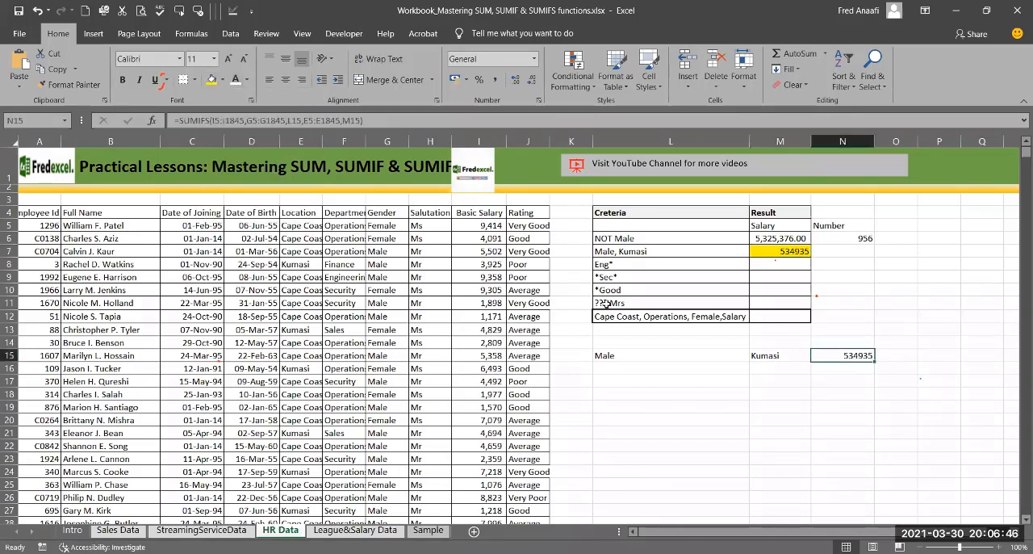
pyautogui.click(211, 84)
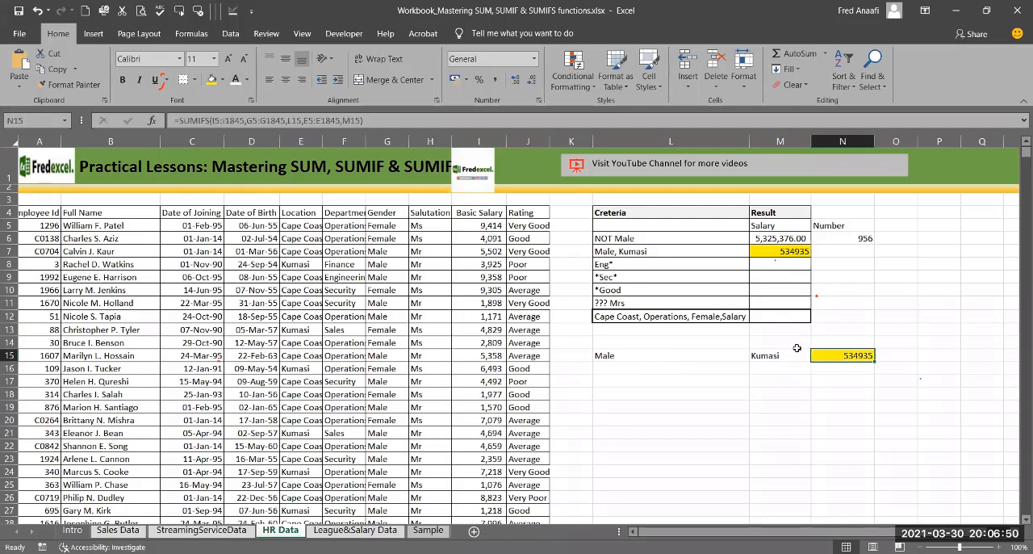
# Step: Change the gender criterion in L15 to "Female" and check the recalculated total in N15
pyautogui.click(650, 361)
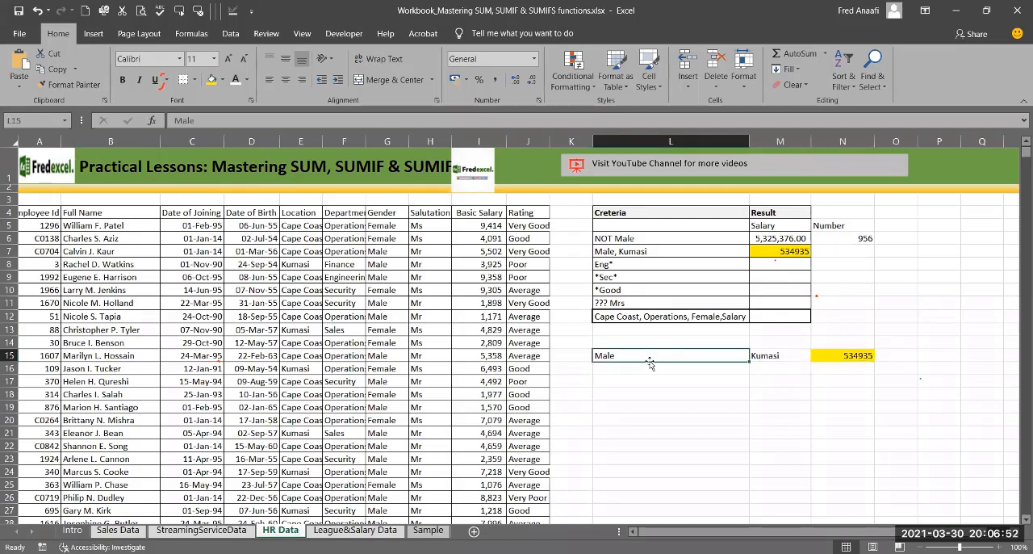
pyautogui.write('F')
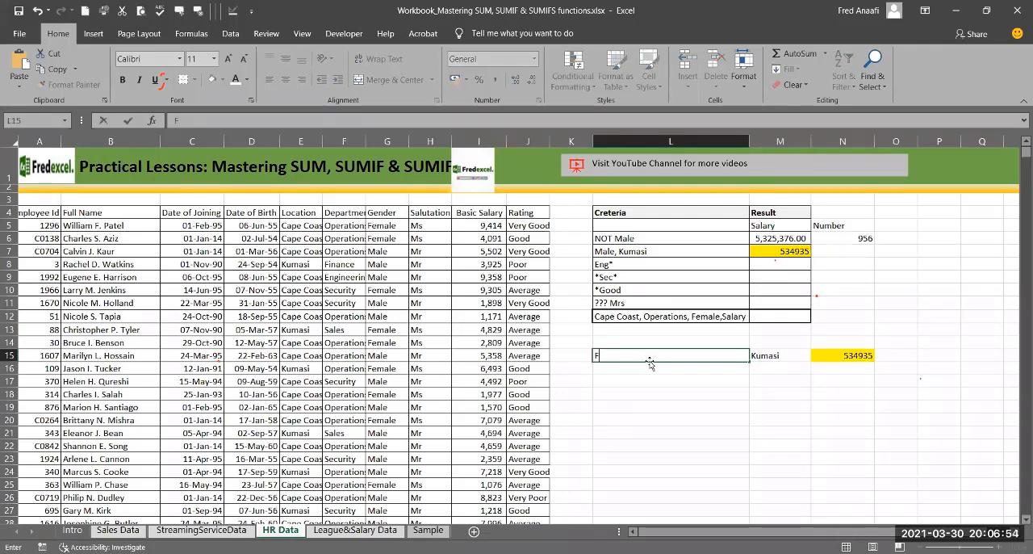
pyautogui.write('emale')
pyautogui.press('Return')
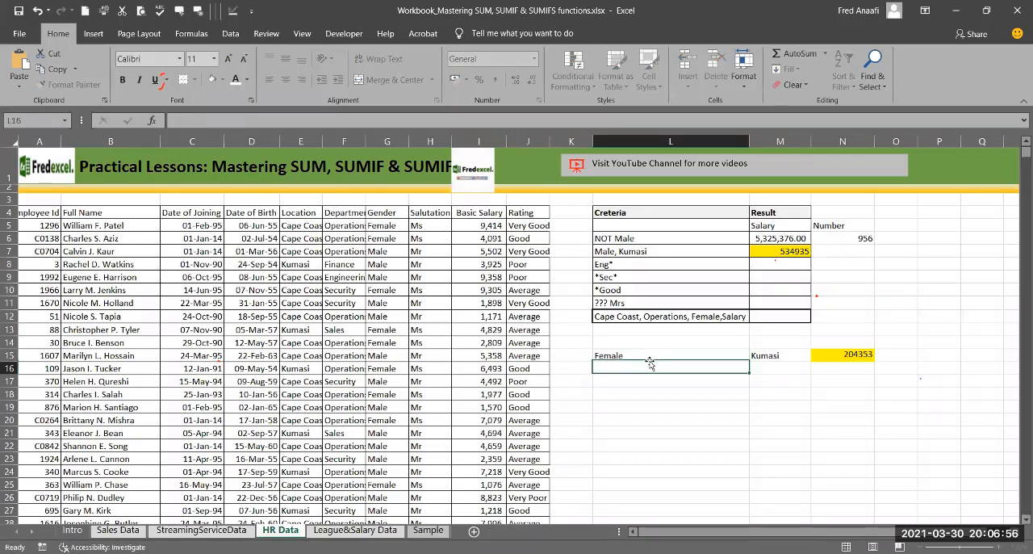
pyautogui.click(849, 355)
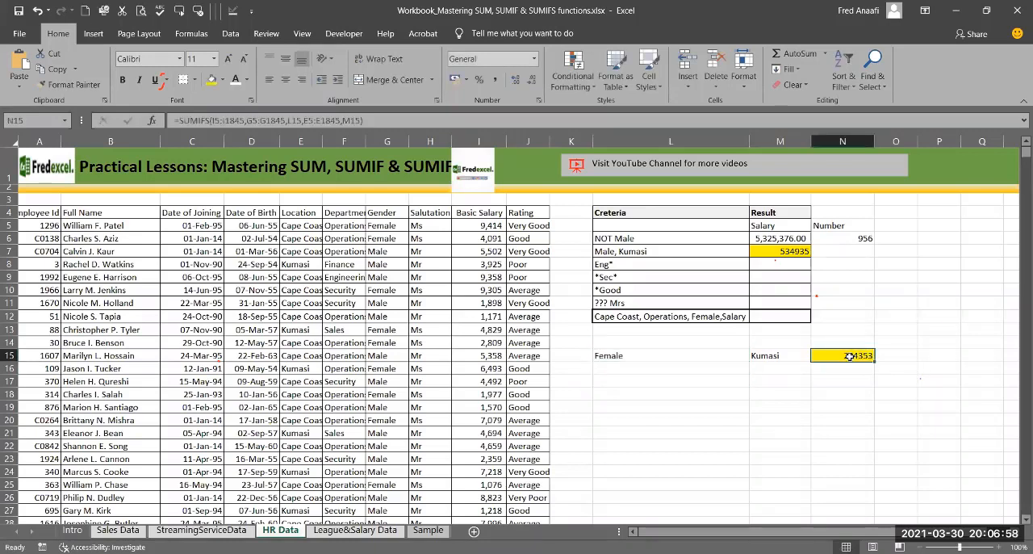
# Step: Change the location criterion in M15 to "Cape Coast" and check the recalculated total in N15
pyautogui.click(771, 356)
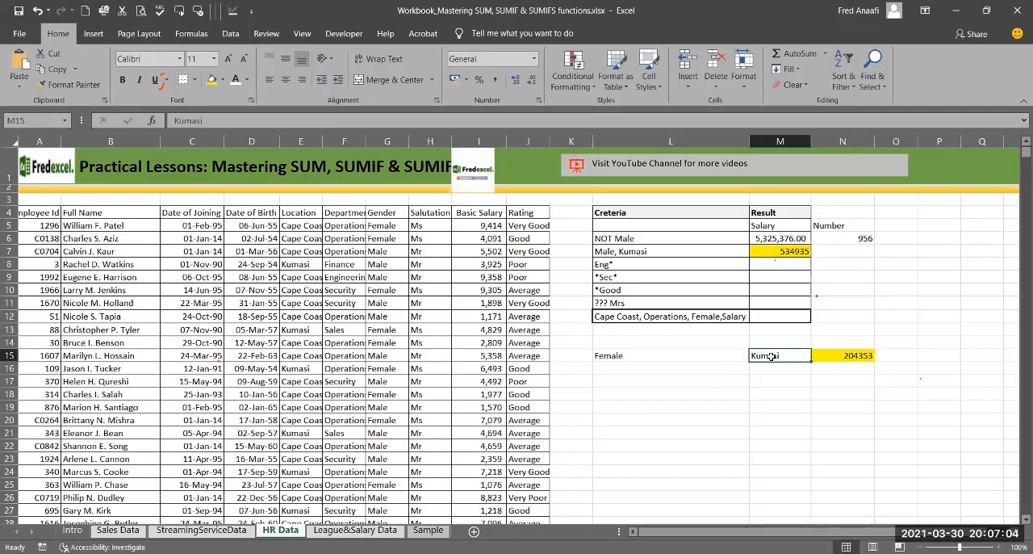
pyautogui.write('Cape Coast')
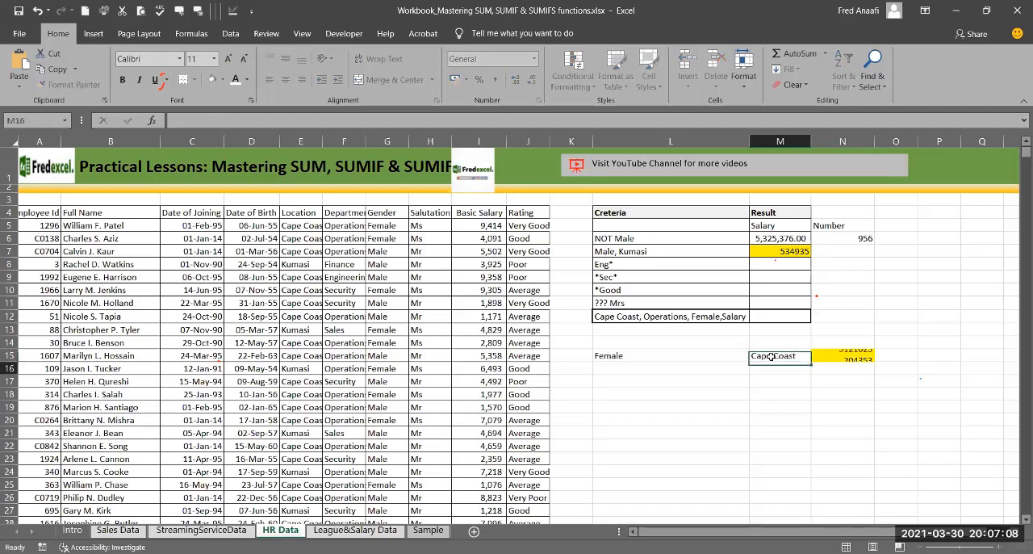
pyautogui.press('Return')
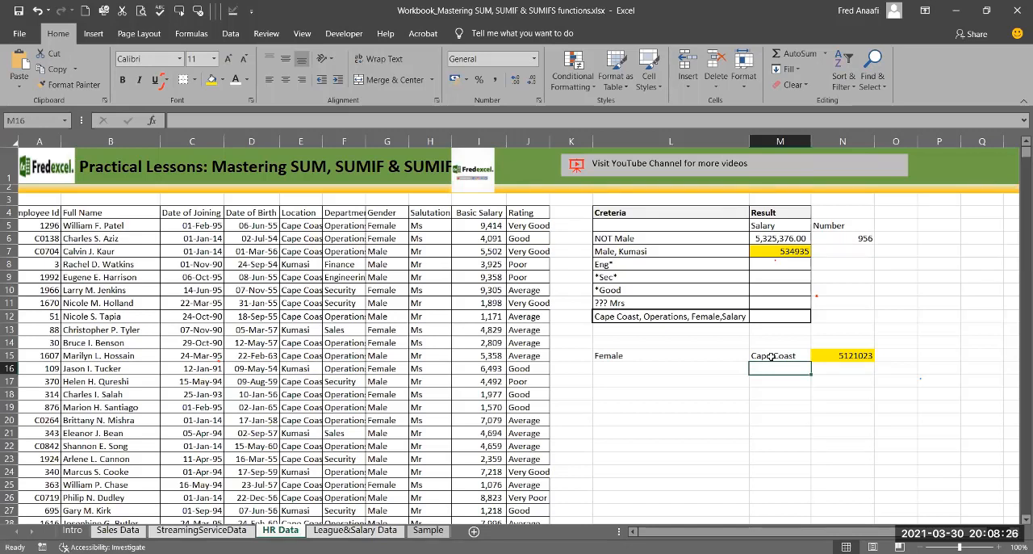
pyautogui.click(840, 356)
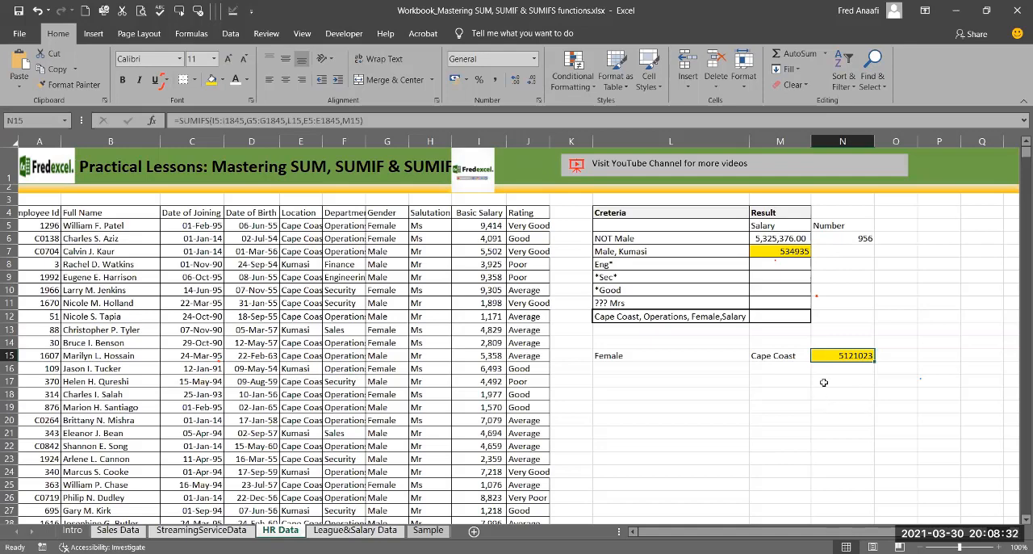
# Step: Show N15's SUMIFS formula as text in N17 using the FORMULATEXT function
pyautogui.click(821, 382)
pyautogui.write('=SUM')
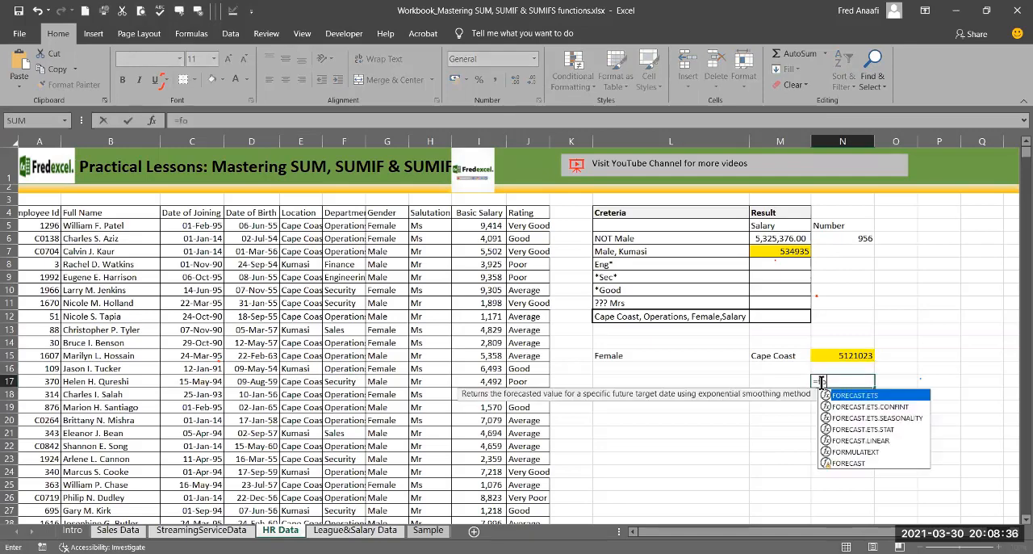
pyautogui.write('IFS(I5:I1845,G5:G1845,L15,E5:E1845,M15)')
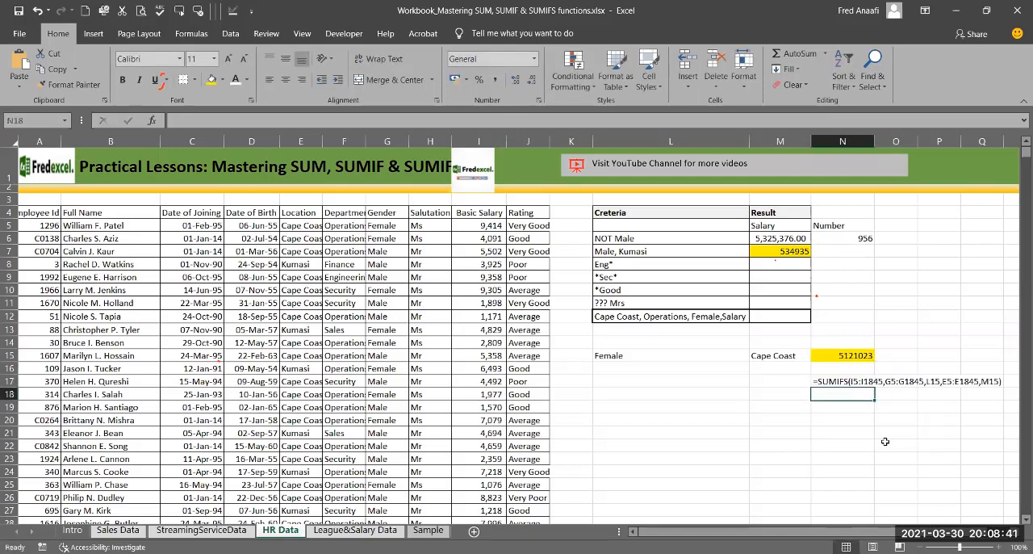
pyautogui.press('Return')
pyautogui.hscroll(1, 844, 517)
pyautogui.click(821, 447)
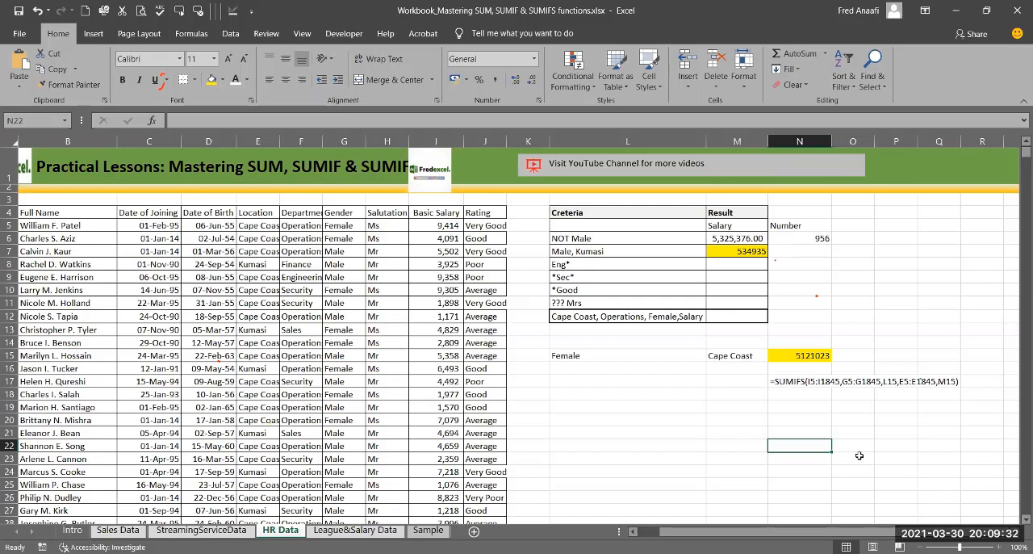
pyautogui.click(791, 356)
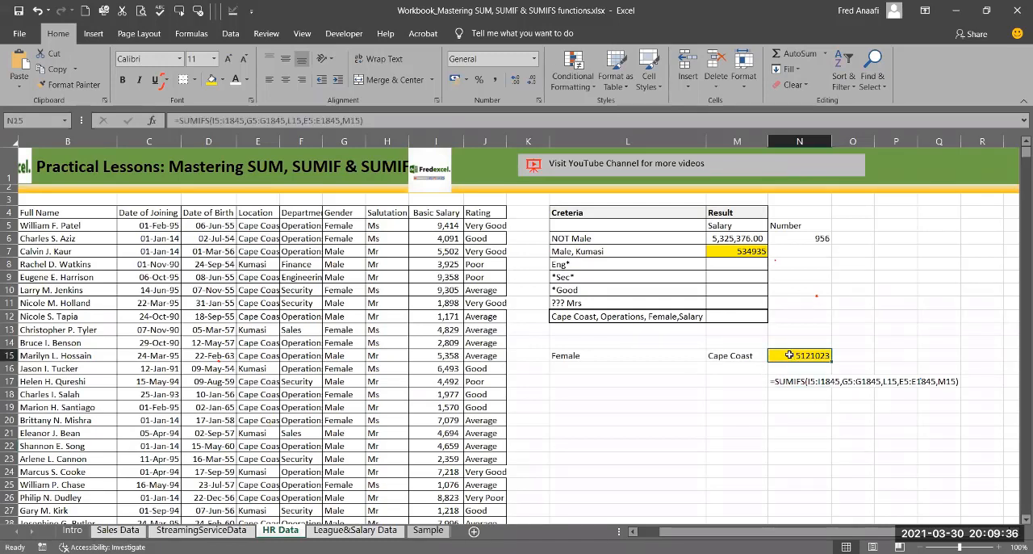
pyautogui.click(664, 370)
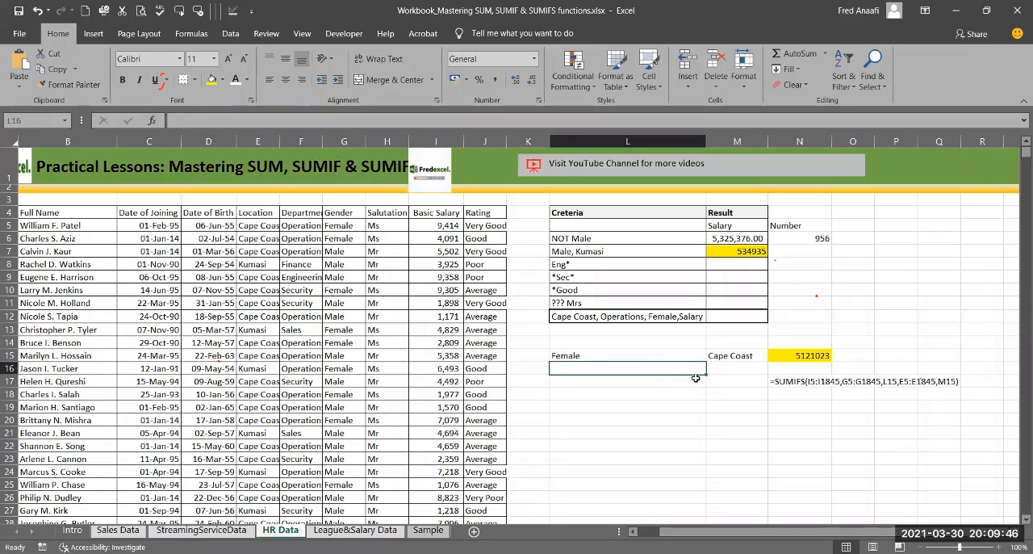
pyautogui.click(694, 378)
pyautogui.click(690, 369)
pyautogui.write('De')
pyautogui.press('BackSpace')
pyautogui.press('BackSpace')
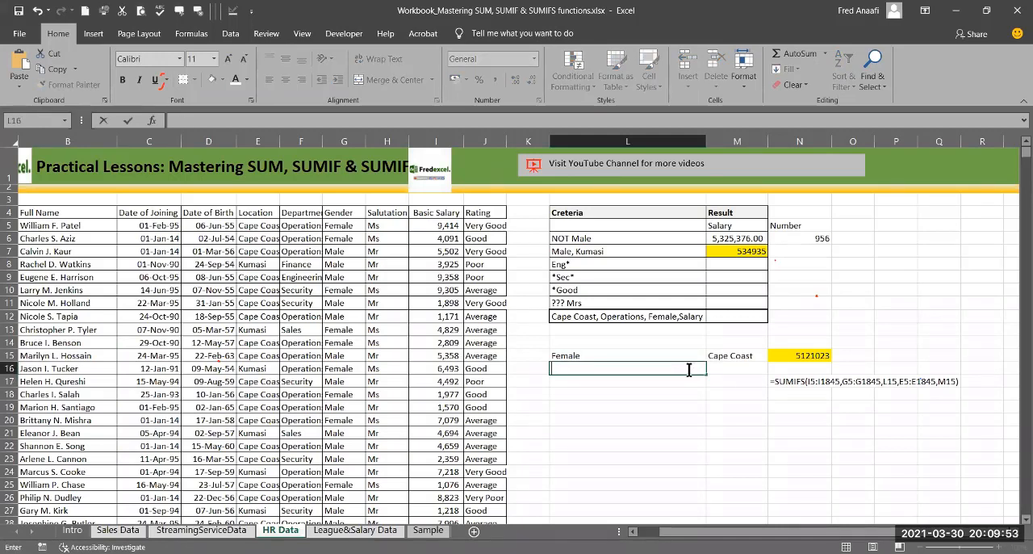
pyautogui.write('Finance')
pyautogui.press('BackSpace')
pyautogui.press('BackSpace')
pyautogui.press('BackSpace')
pyautogui.press('BackSpace')
pyautogui.press('BackSpace')
pyautogui.press('BackSpace')
pyautogui.press('BackSpace')
pyautogui.click(589, 423)
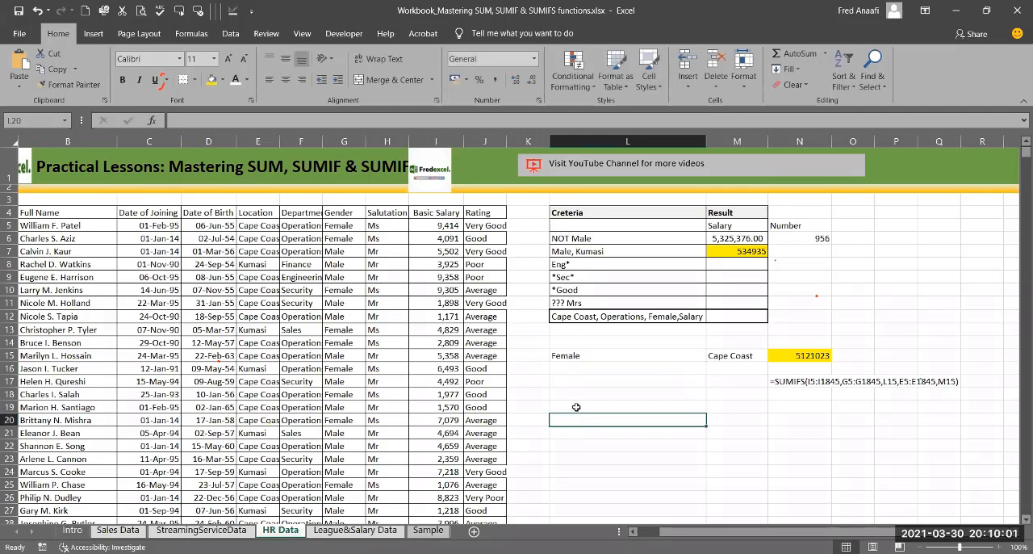
# Step: Enter the criteria "Kumasi", "Finance", "Male" and "Good" across cells L19 to O19
pyautogui.click(574, 405)
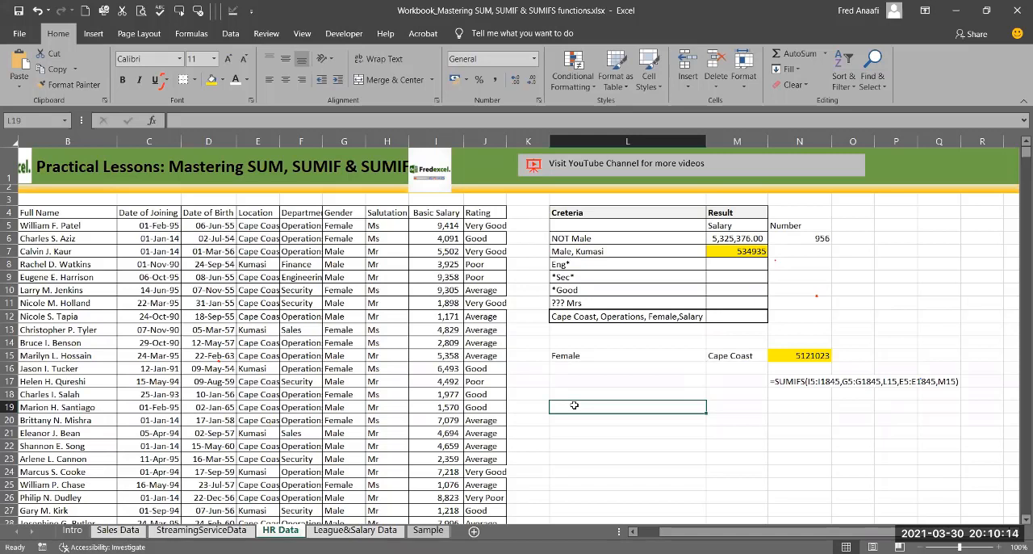
pyautogui.write('Kumasi')
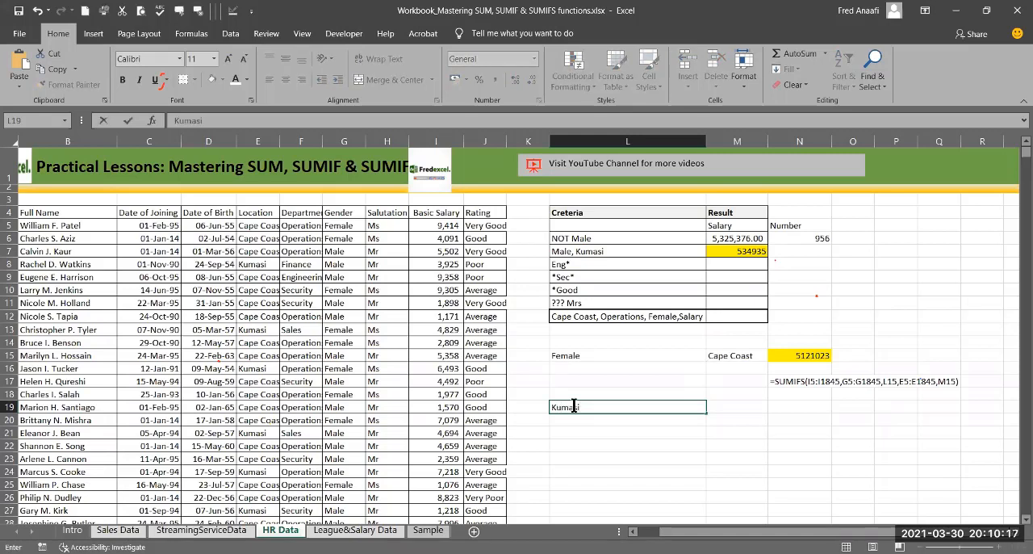
pyautogui.press('Tab')
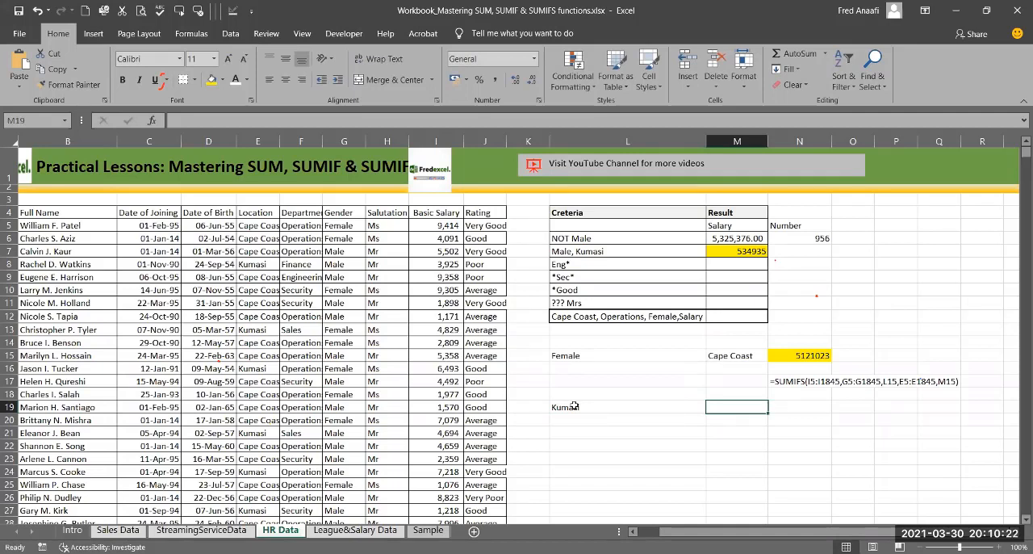
pyautogui.write('Finance')
pyautogui.press('Tab')
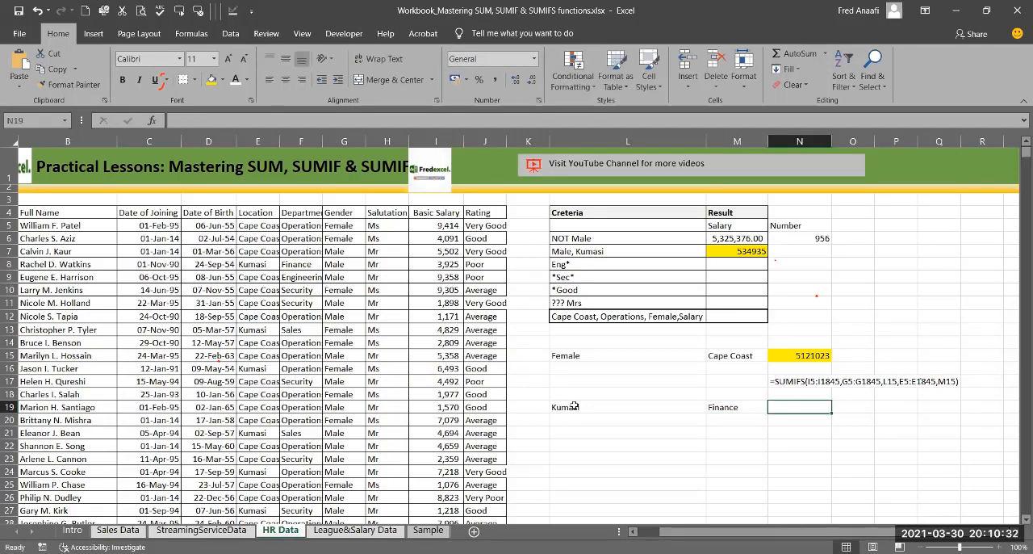
pyautogui.write('Male')
pyautogui.press('Tab')
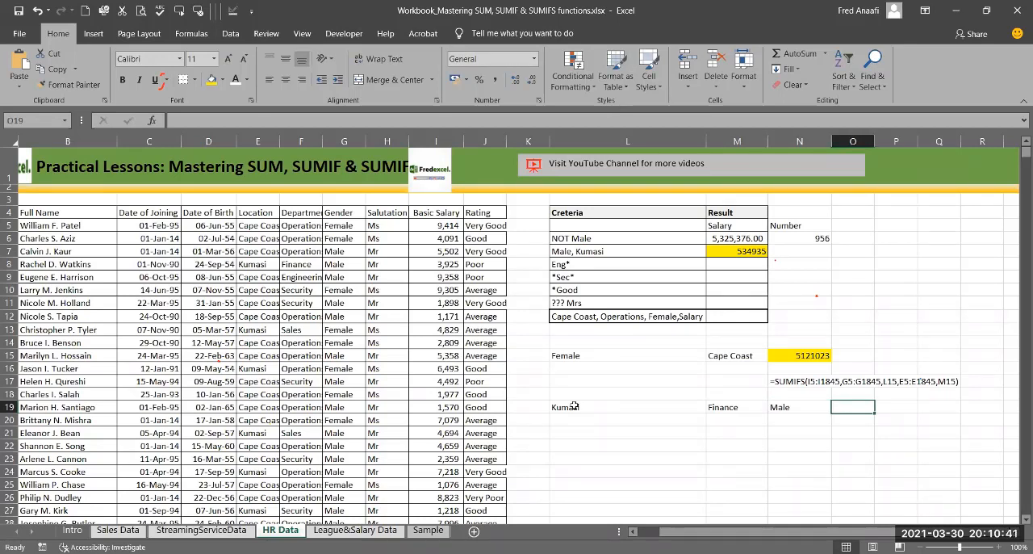
pyautogui.write('Good')
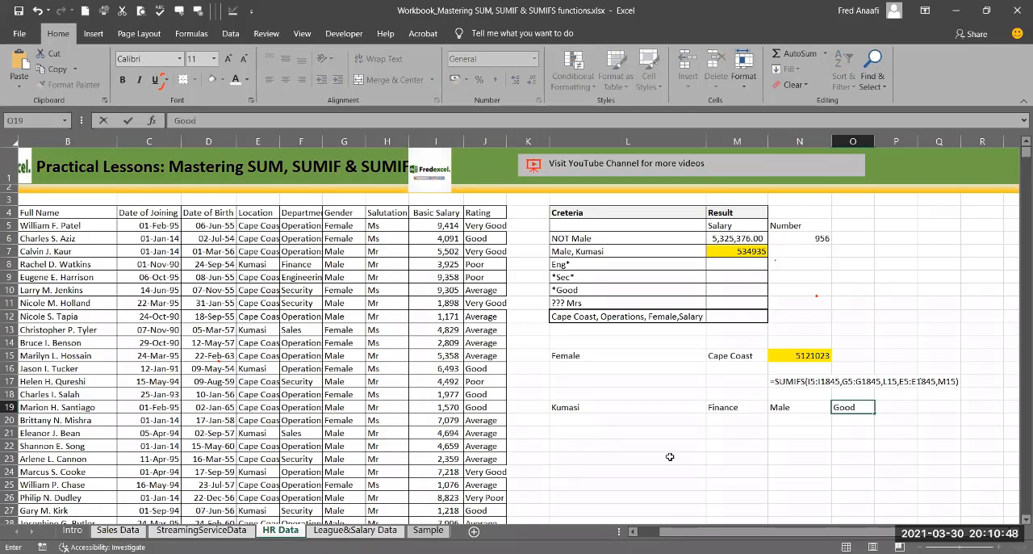
pyautogui.click(590, 408)
pyautogui.click(720, 416)
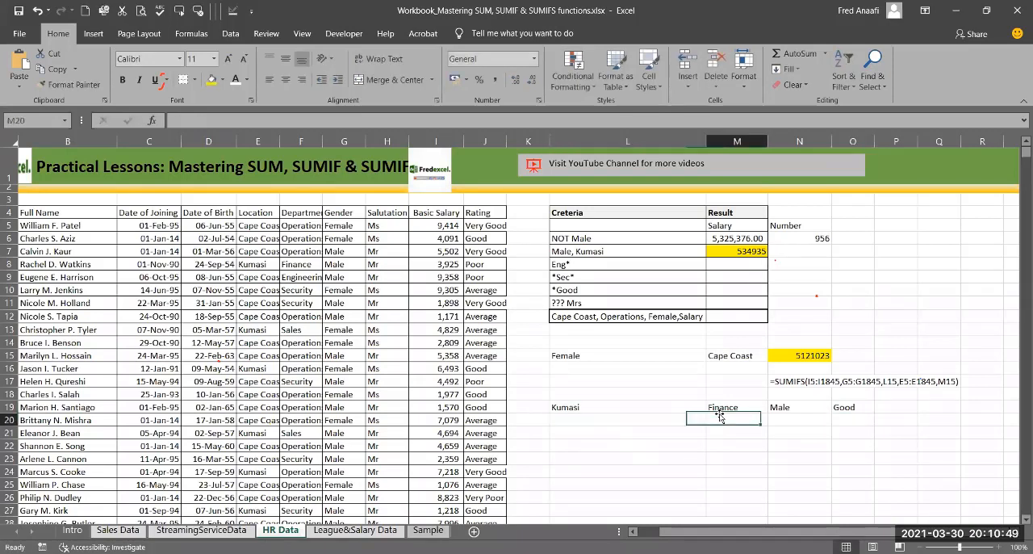
pyautogui.click(772, 407)
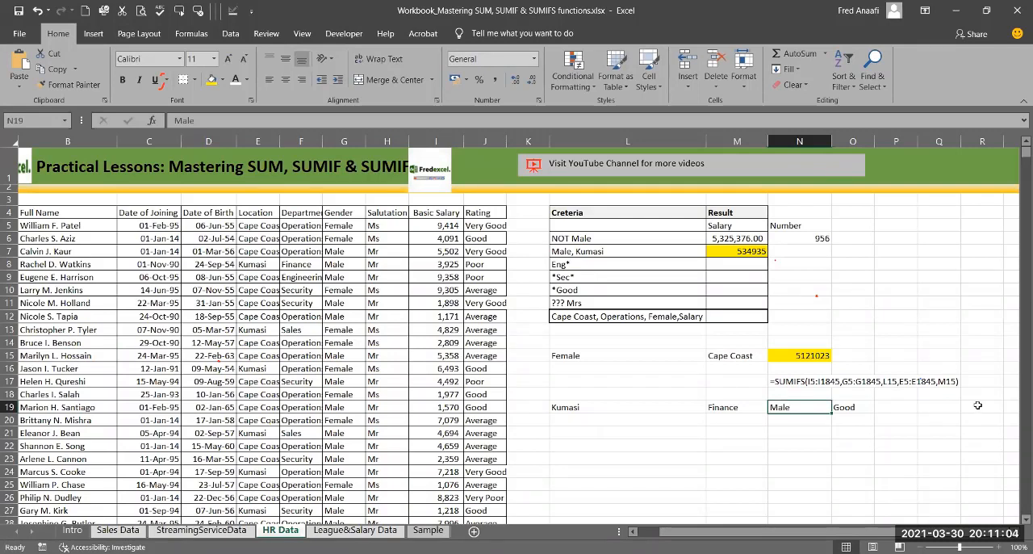
# Step: Start a SUMIFS formula in L21 with the Basic Salary data I5:I1845 as the sum range
pyautogui.click(655, 436)
pyautogui.write('=')
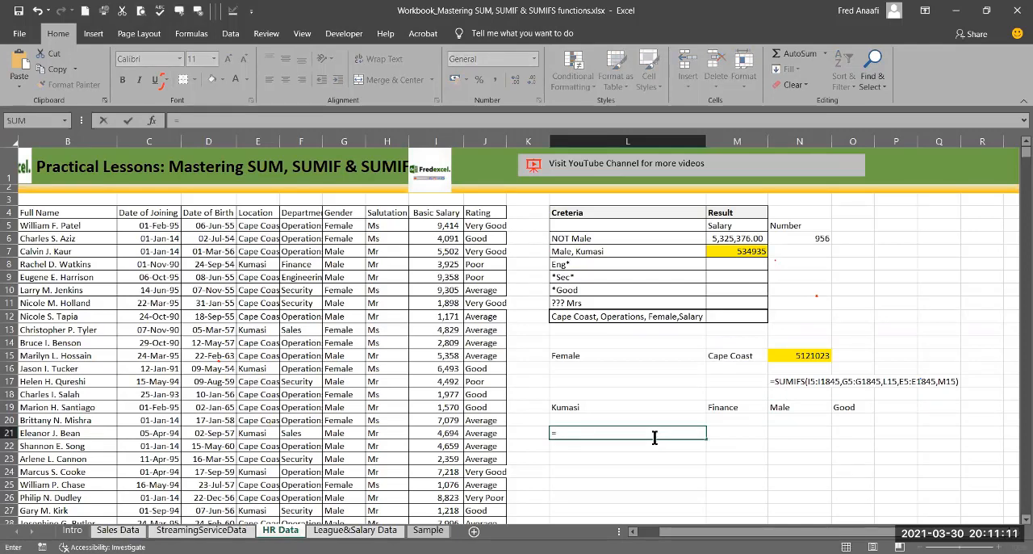
pyautogui.click(1014, 533)
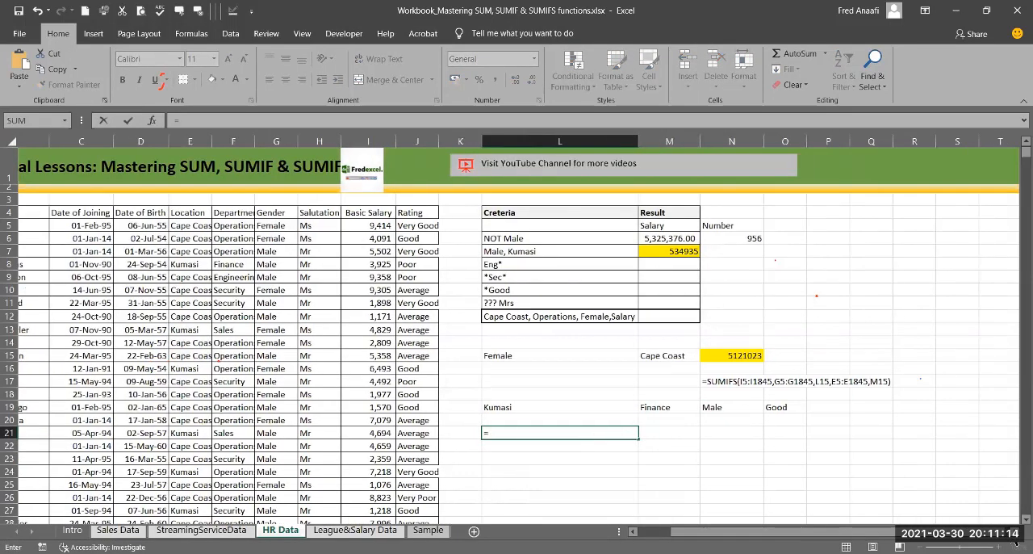
pyautogui.click(1015, 532)
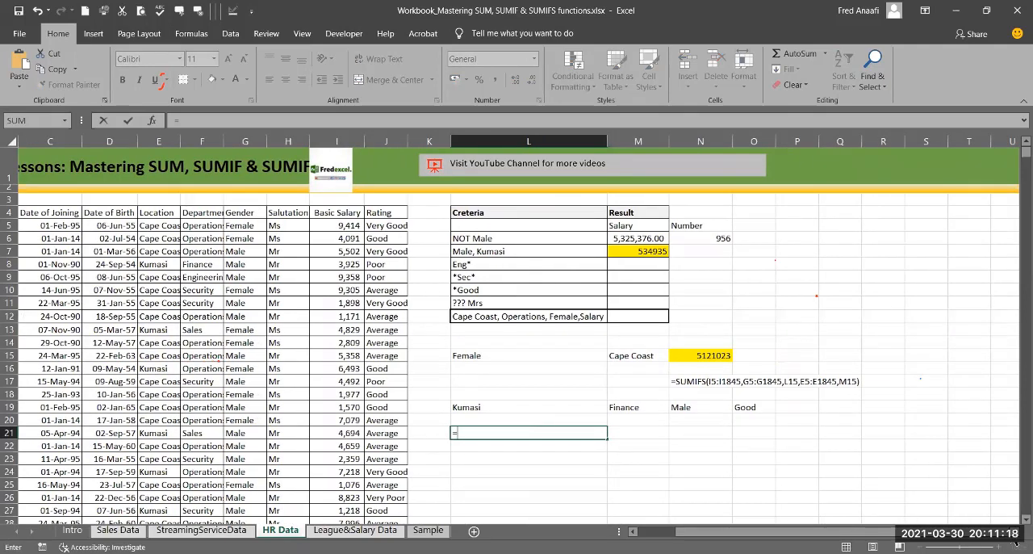
pyautogui.write('sumifs')
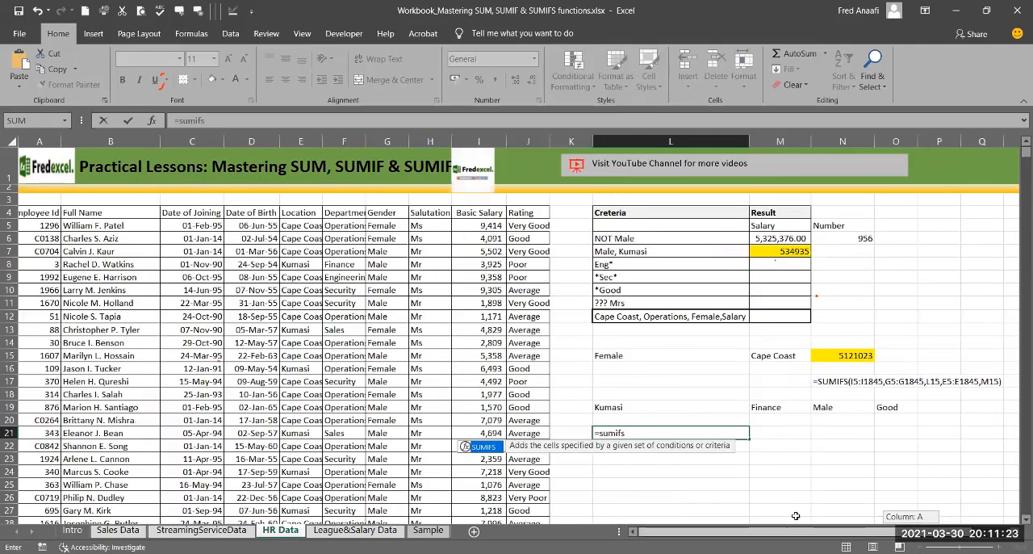
pyautogui.write('(')
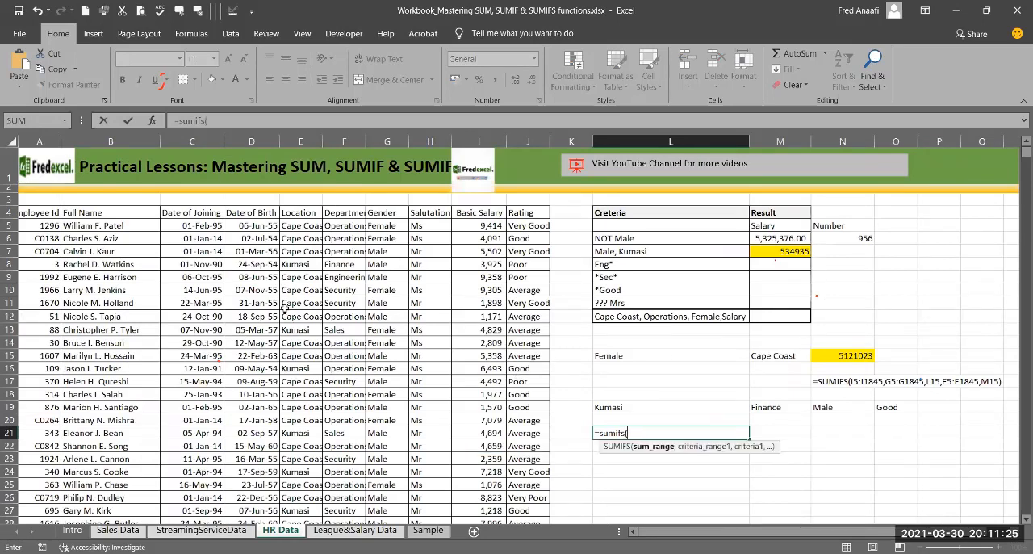
pyautogui.click(459, 224)
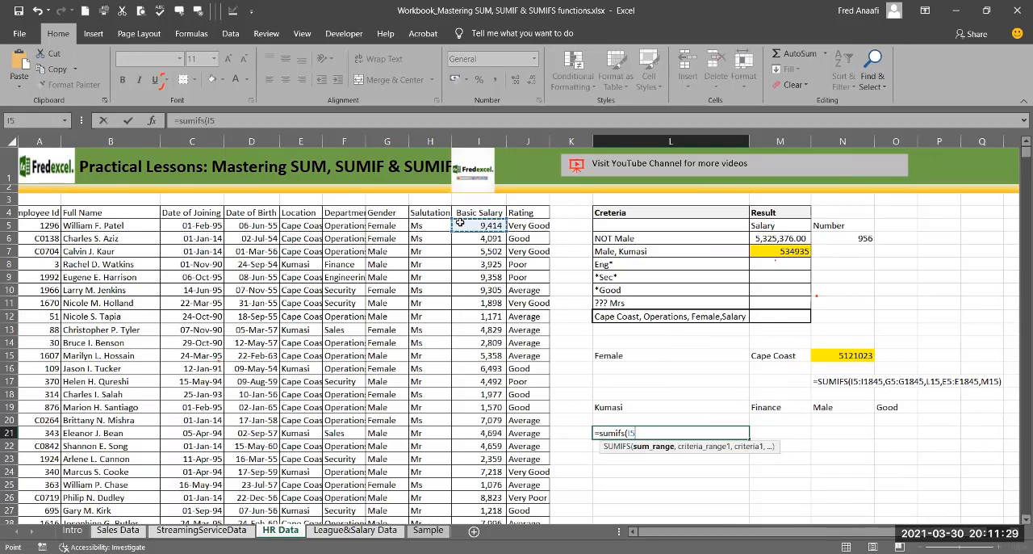
pyautogui.hotkey('ctrl', 'shift', 'Down')
pyautogui.write(',')
pyautogui.moveTo(1018, 216); pyautogui.dragTo(1018, 127)
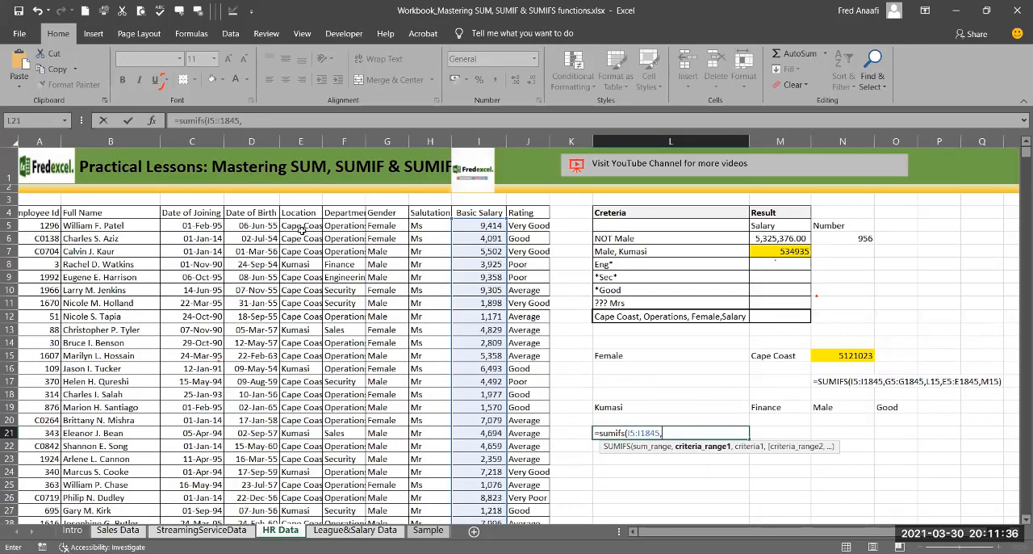
# Step: Add the Location data E5:E1845 as the first criteria range, with L19 as its criterion
pyautogui.click(296, 226)
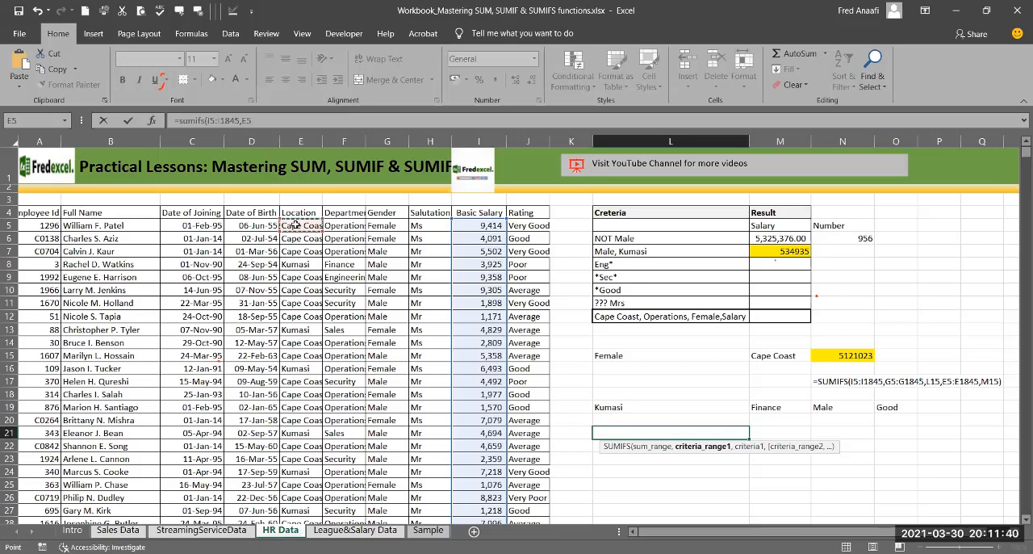
pyautogui.hotkey('ctrl', 'shift', 'Down')
pyautogui.write(',')
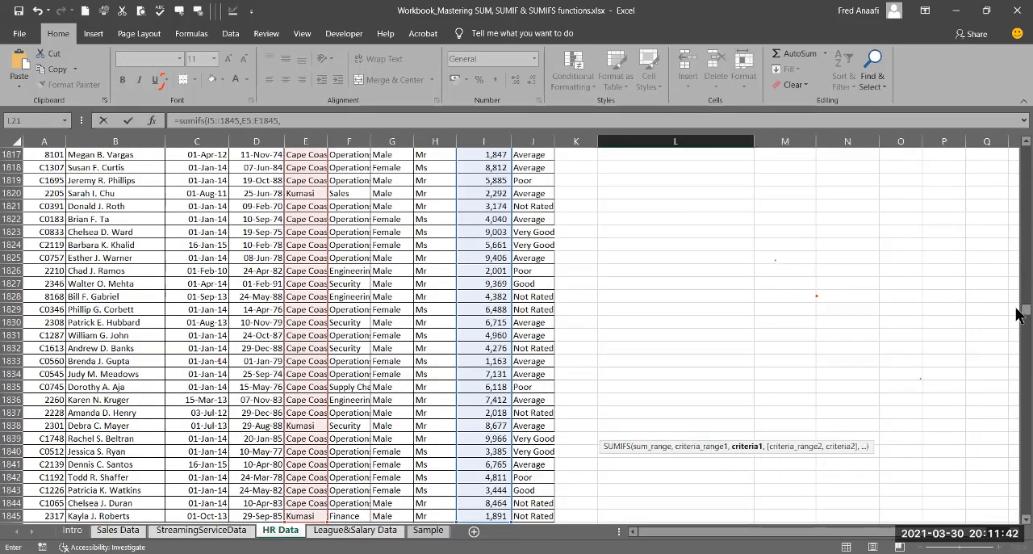
pyautogui.moveTo(1020, 310); pyautogui.dragTo(1001, 141)
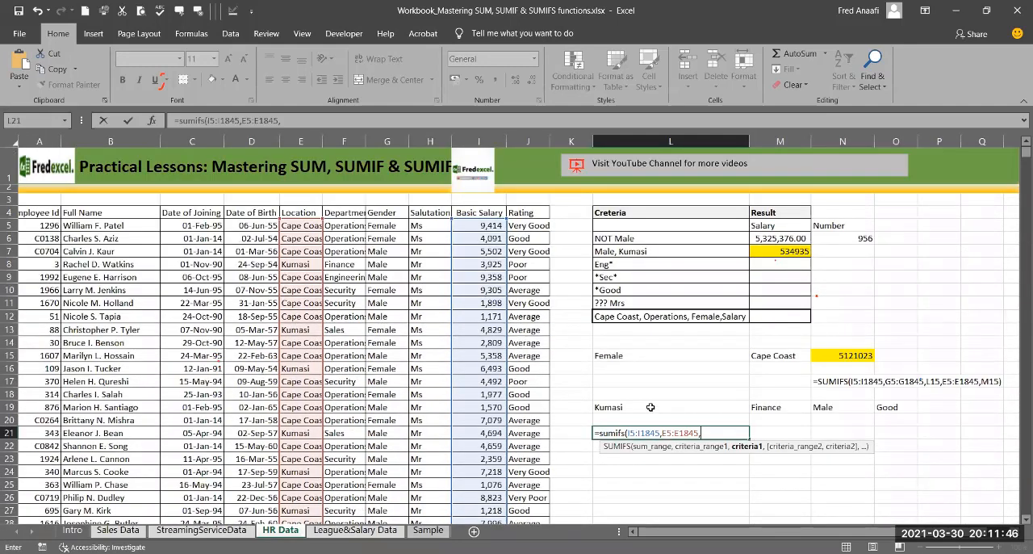
pyautogui.click(650, 407)
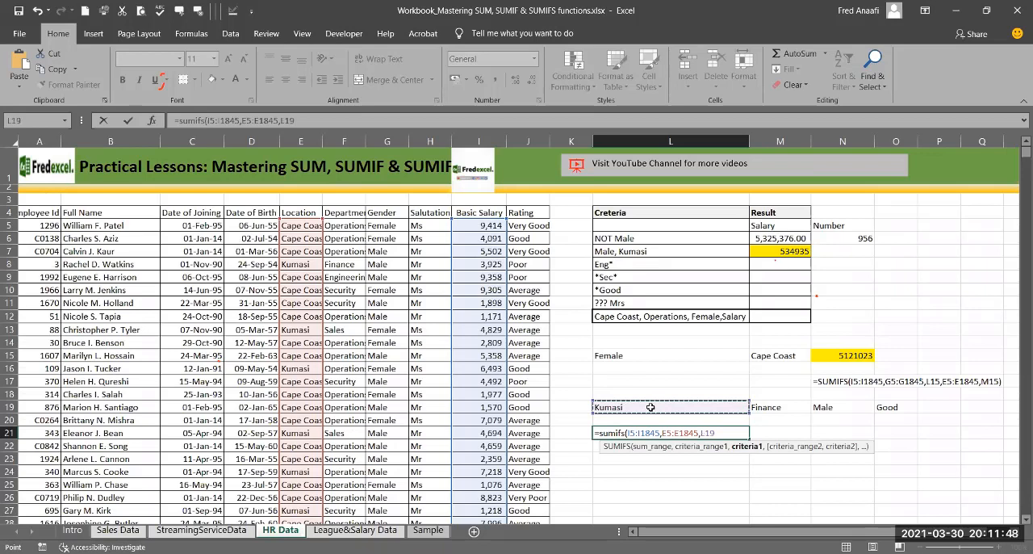
pyautogui.write(',')
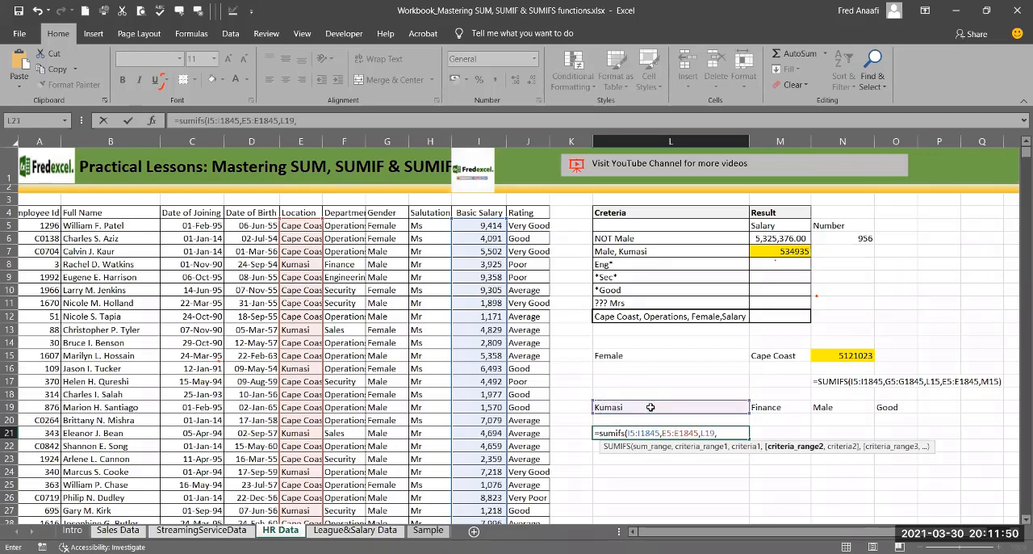
# Step: Add the Department data F5:F1845 as the second criteria range, with M19 as its criterion
pyautogui.click(355, 225)
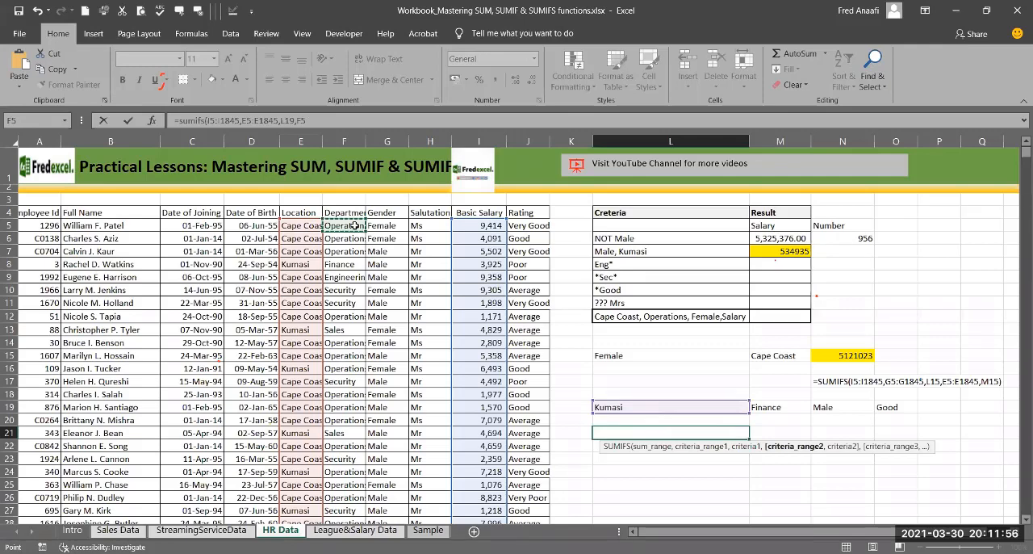
pyautogui.hotkey('ctrl', 'shift', 'Down')
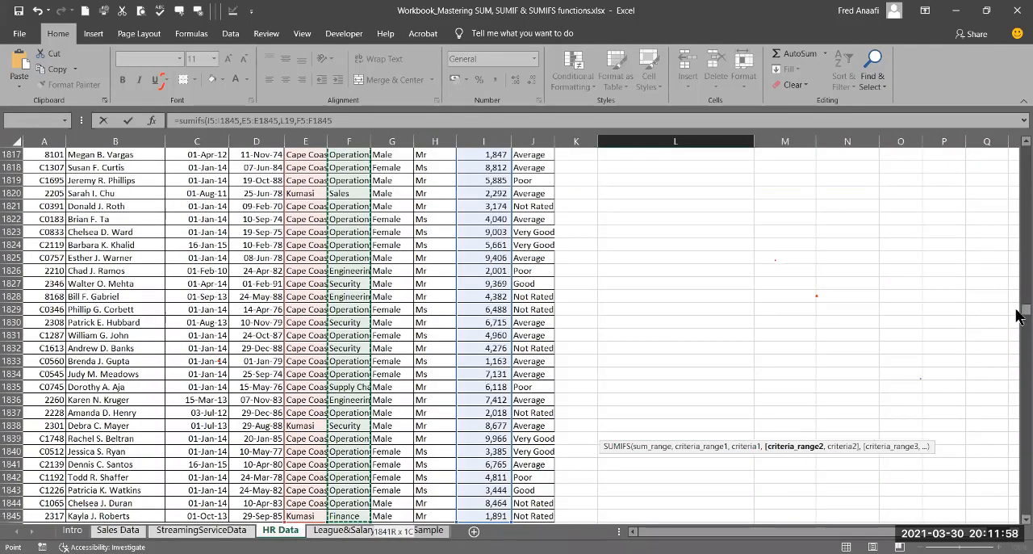
pyautogui.write(',')
pyautogui.moveTo(1026, 310); pyautogui.dragTo(1026, 152)
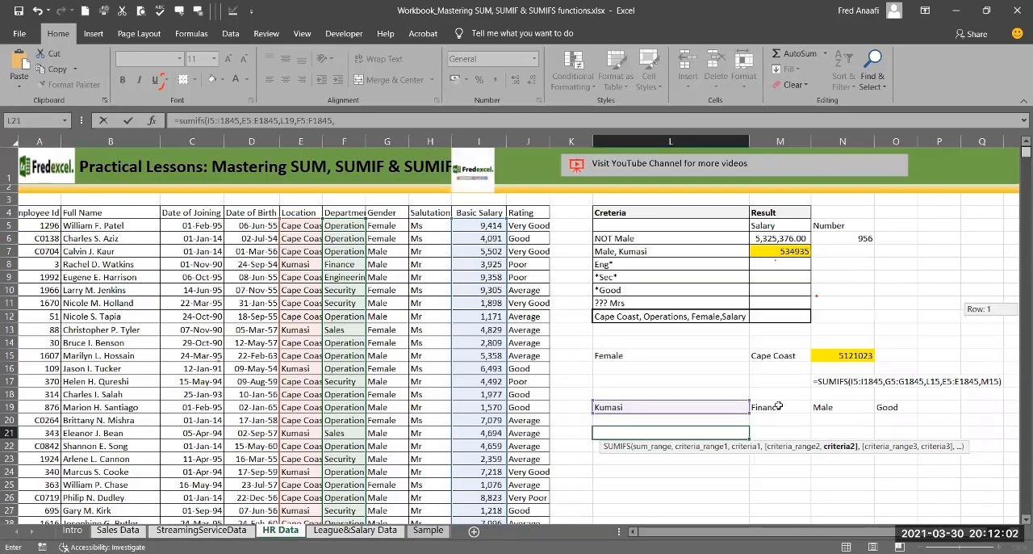
pyautogui.click(779, 406)
pyautogui.write(',')
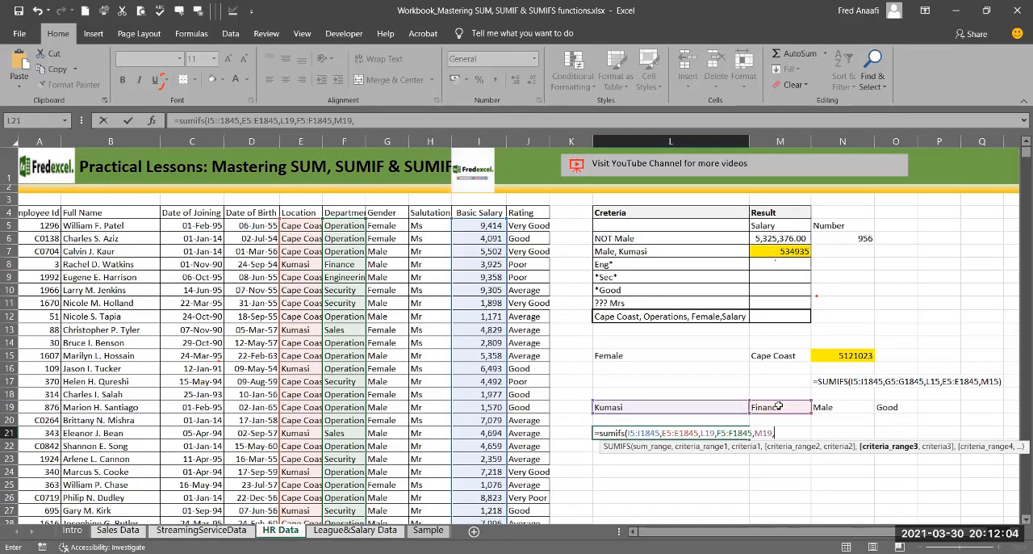
# Step: Add the Gender data G5:G1845 as the third criteria range, with N19 as its criterion
pyautogui.click(388, 227)
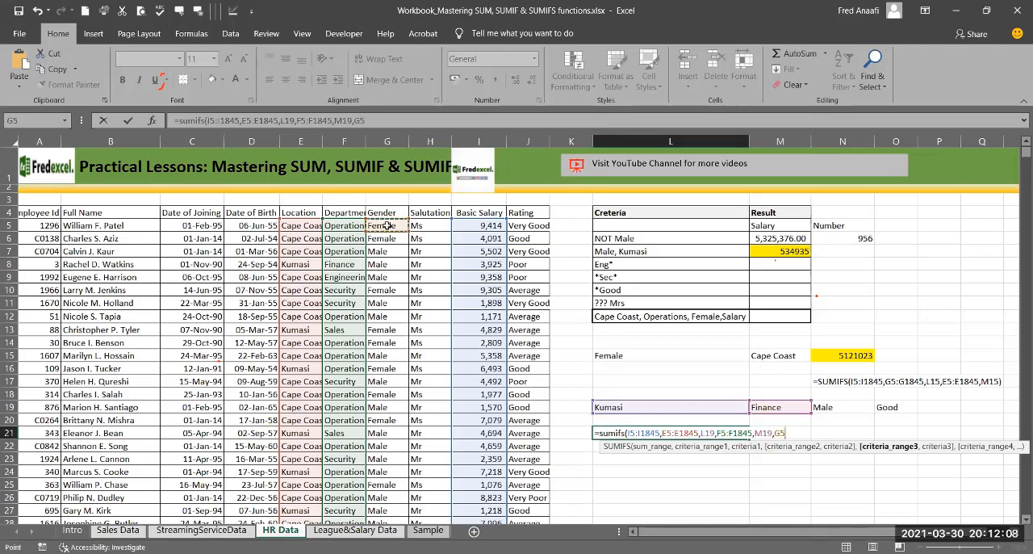
pyautogui.hotkey('ctrl', 'shift', 'Down')
pyautogui.write(',')
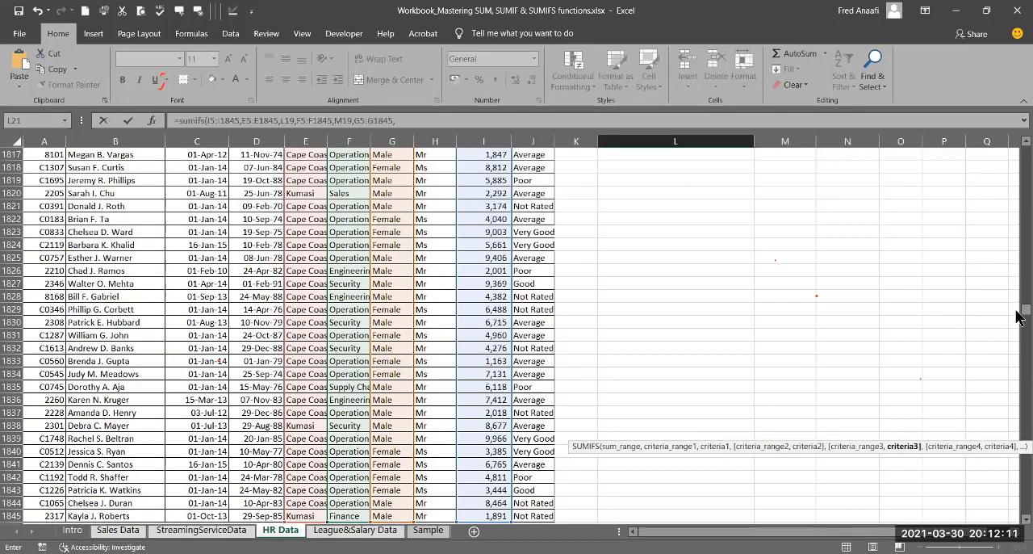
pyautogui.moveTo(1019, 312); pyautogui.dragTo(1019, 152)
pyautogui.click(830, 407)
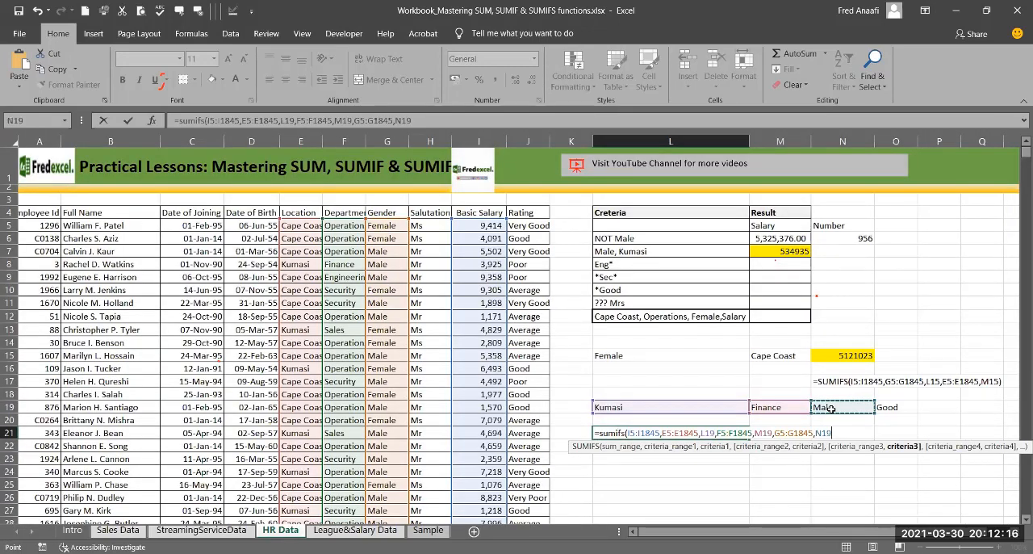
pyautogui.write(',')
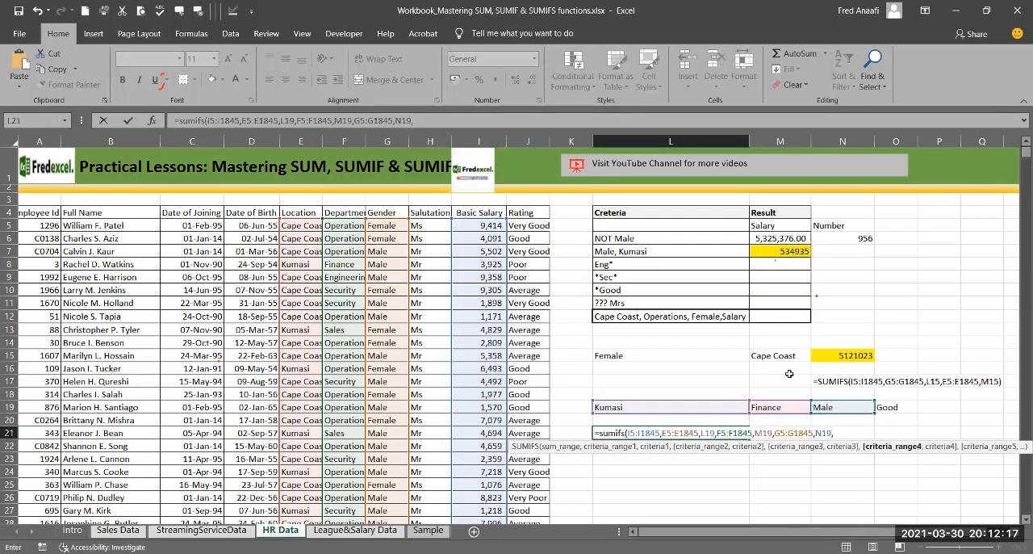
# Step: Add the Rating data J5:J1845 as the fourth criteria range with O19 as its criterion, and complete the SUMIFS formula
pyautogui.click(521, 227)
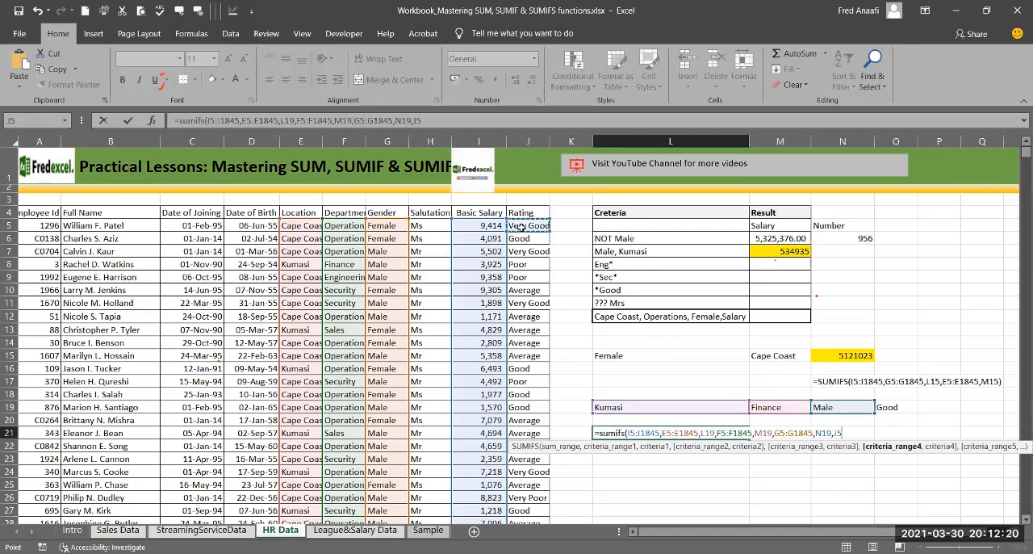
pyautogui.hotkey('ctrl', 'shift', 'Down')
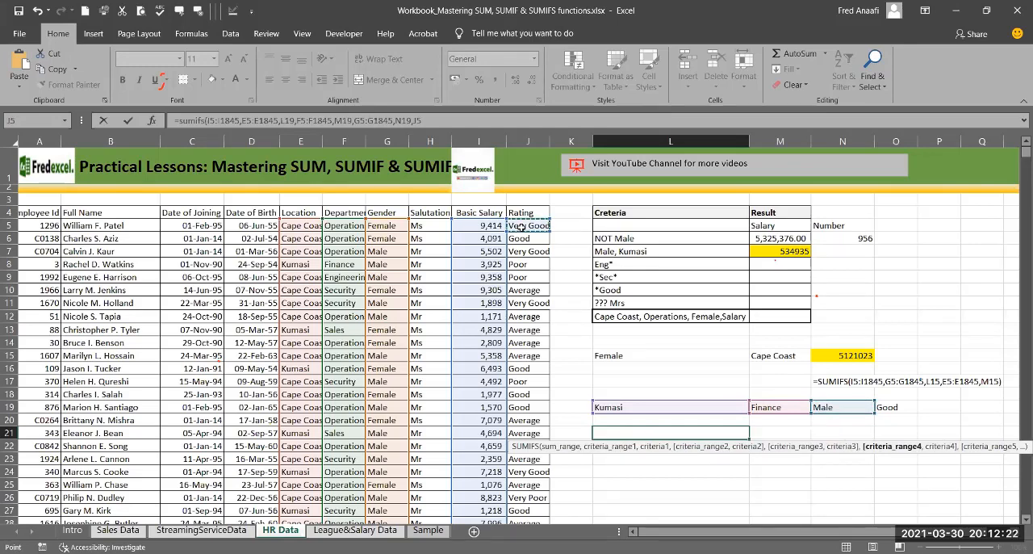
pyautogui.write(',')
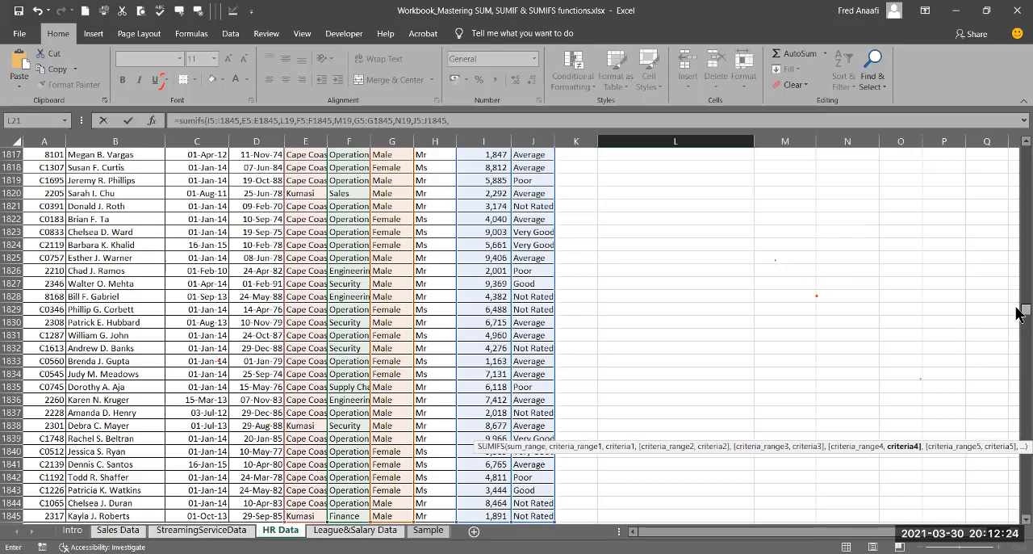
pyautogui.moveTo(1026, 309); pyautogui.dragTo(1019, 145)
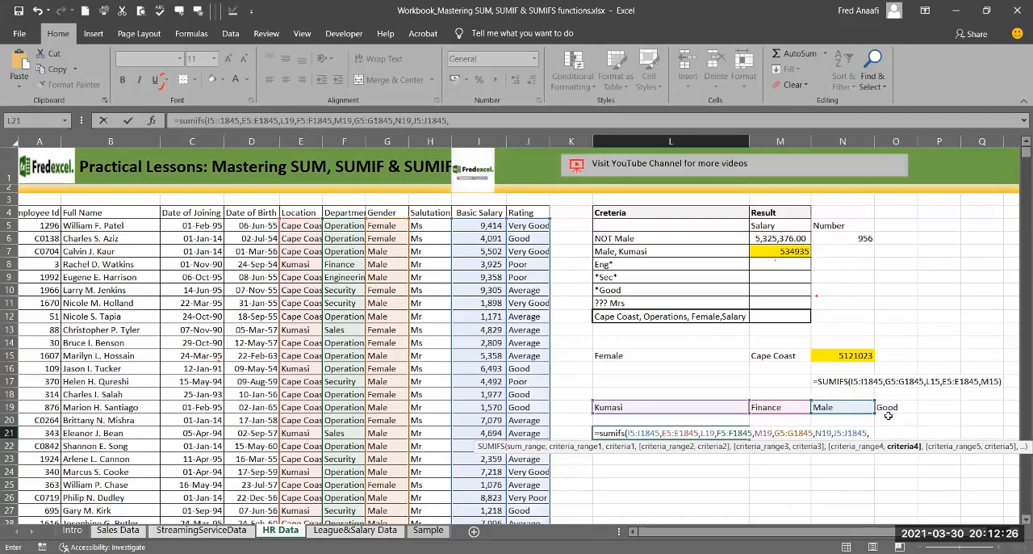
pyautogui.click(888, 406)
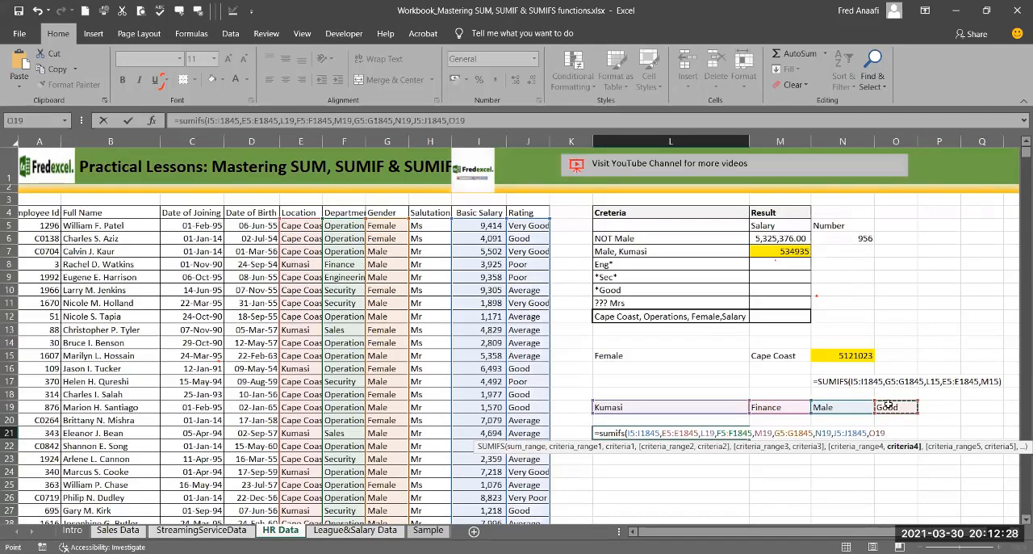
pyautogui.press('Return')
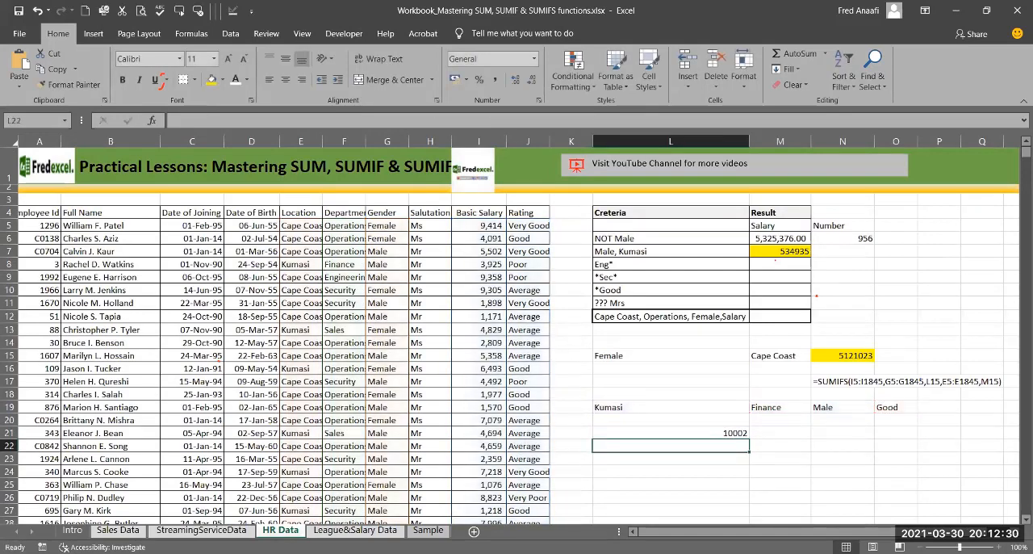
# Step: Format the salary total in L21 with a thousands separator and no decimal places
pyautogui.click(718, 432)
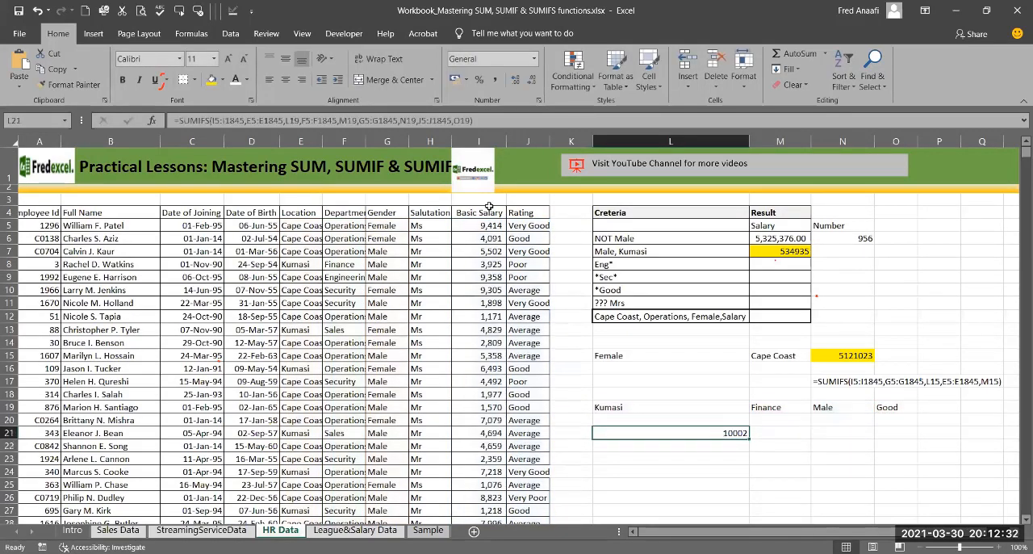
pyautogui.click(495, 82)
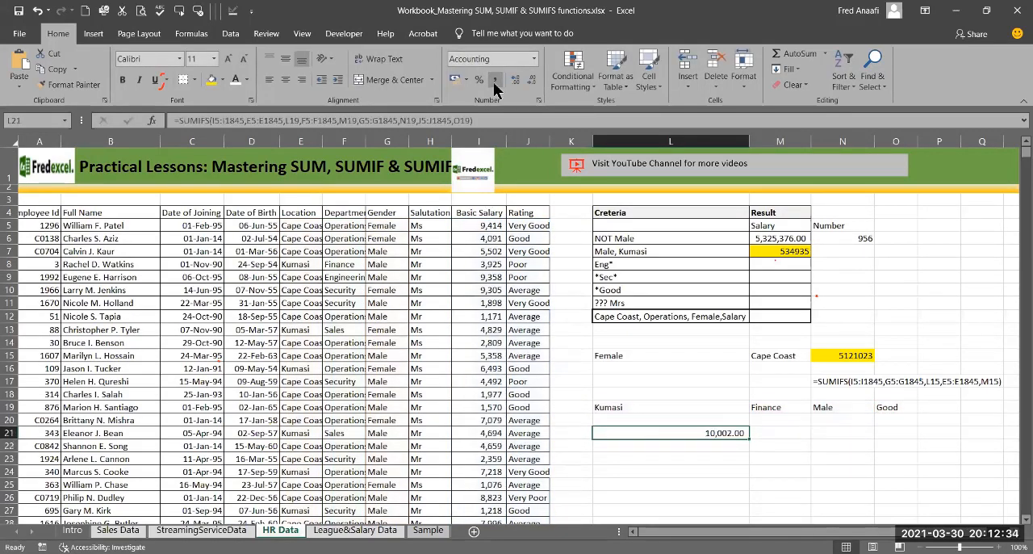
pyautogui.click(530, 81)
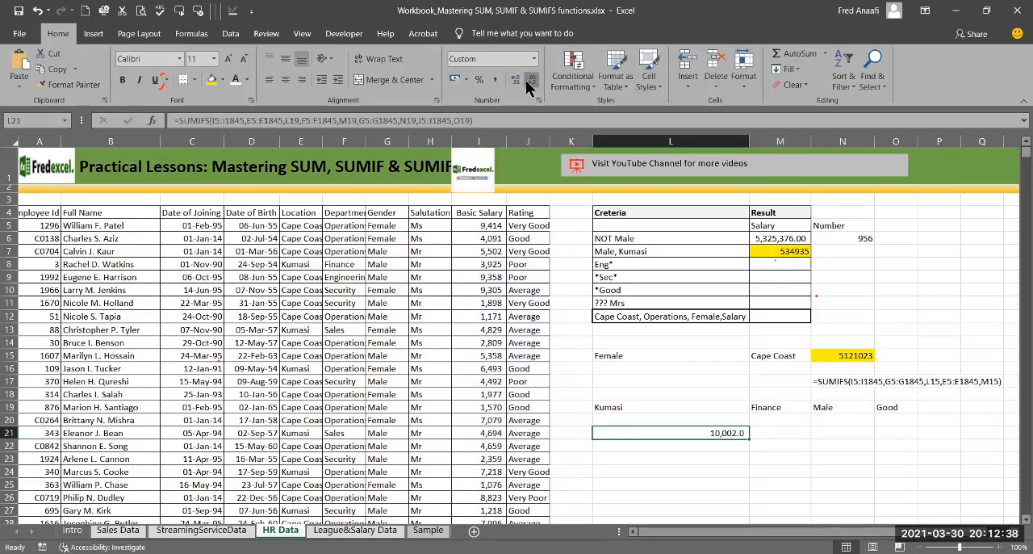
pyautogui.click(531, 81)
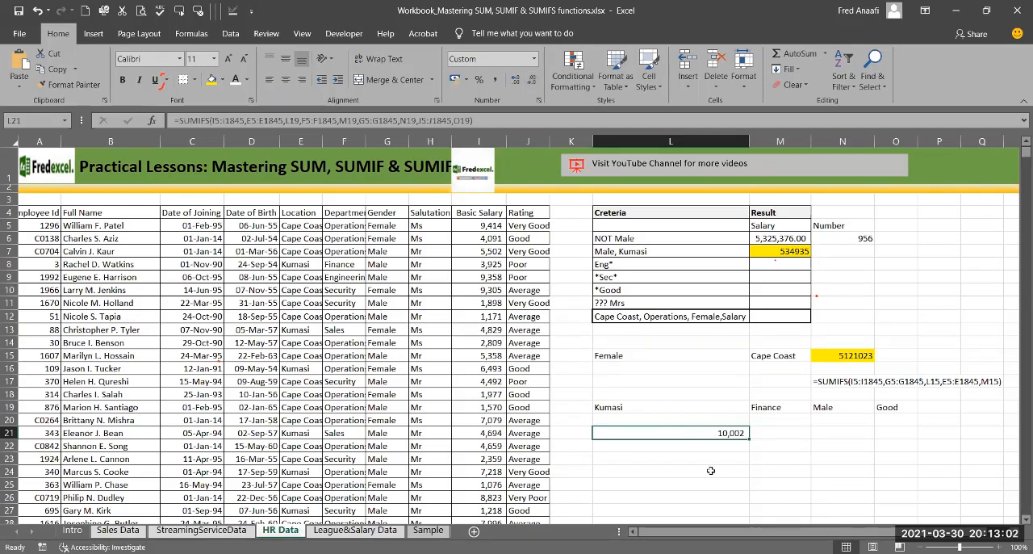
# Step: Start a COUNTIFS formula in L23 with the Location data E5:E1845 as the first criteria range and L19 as its criterion
pyautogui.click(668, 457)
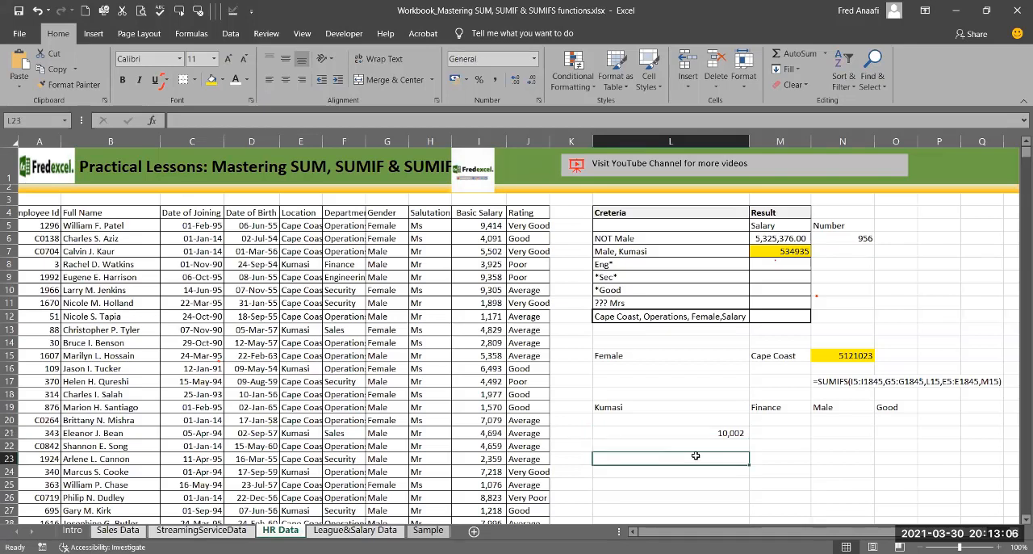
pyautogui.write('=')
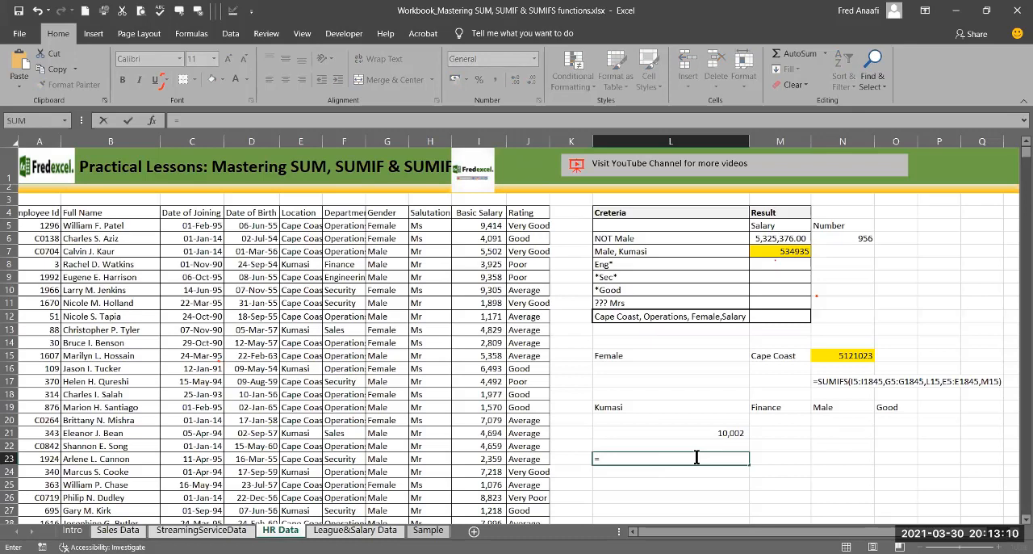
pyautogui.write('count')
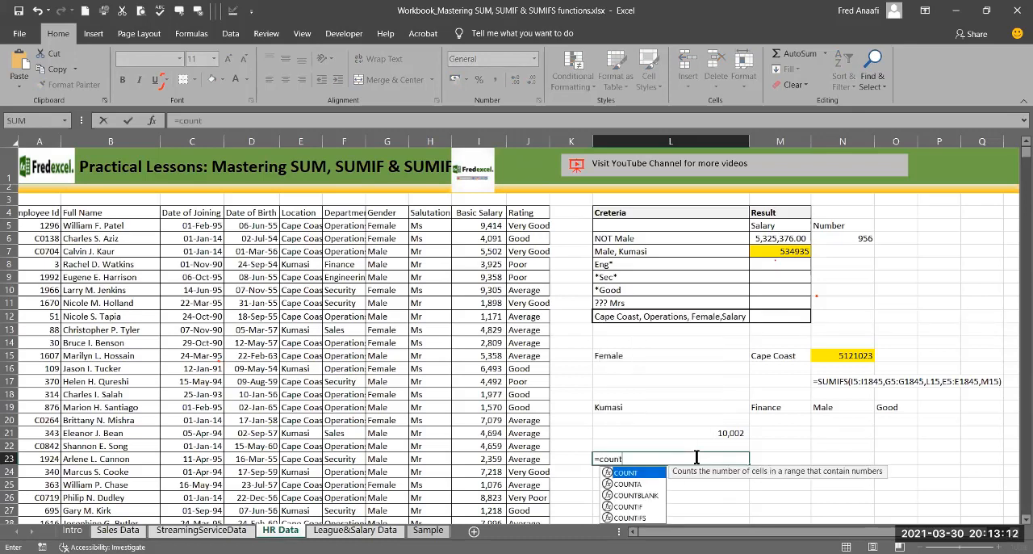
pyautogui.write('if')
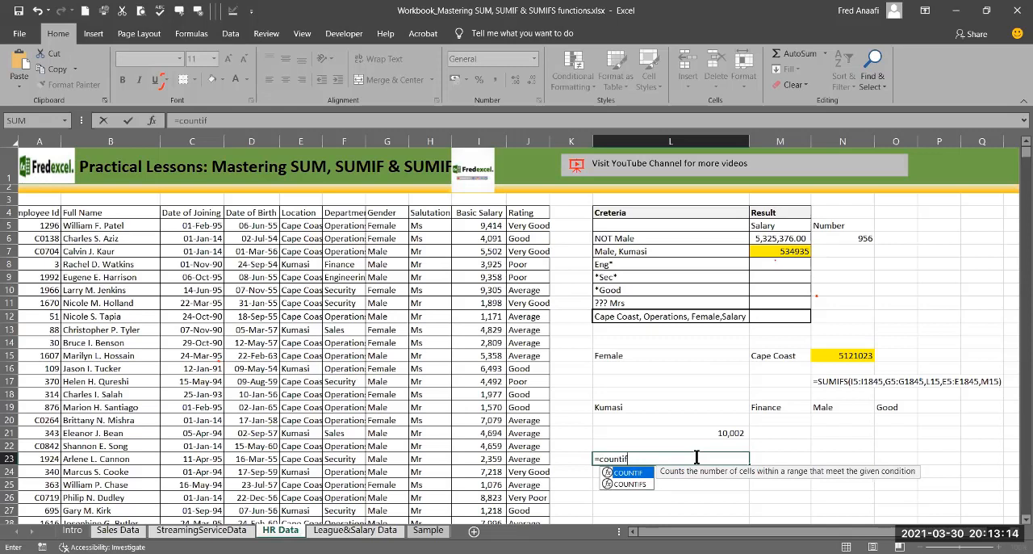
pyautogui.write('s')
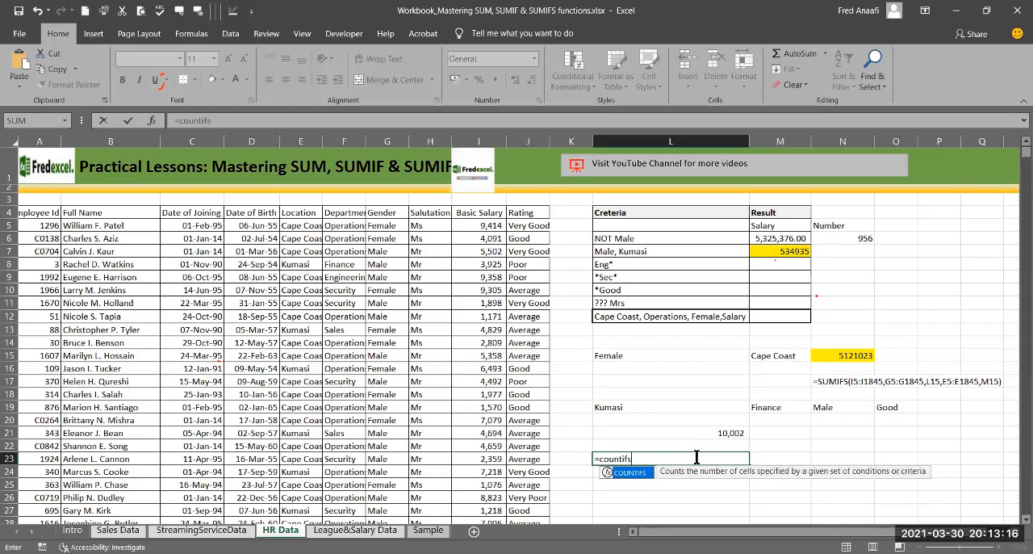
pyautogui.write('(')
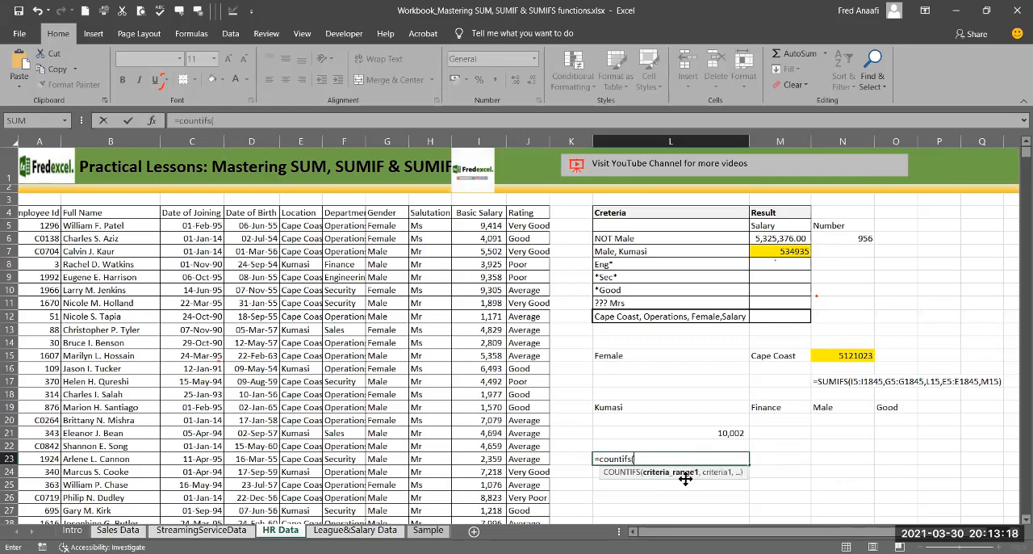
pyautogui.click(295, 230)
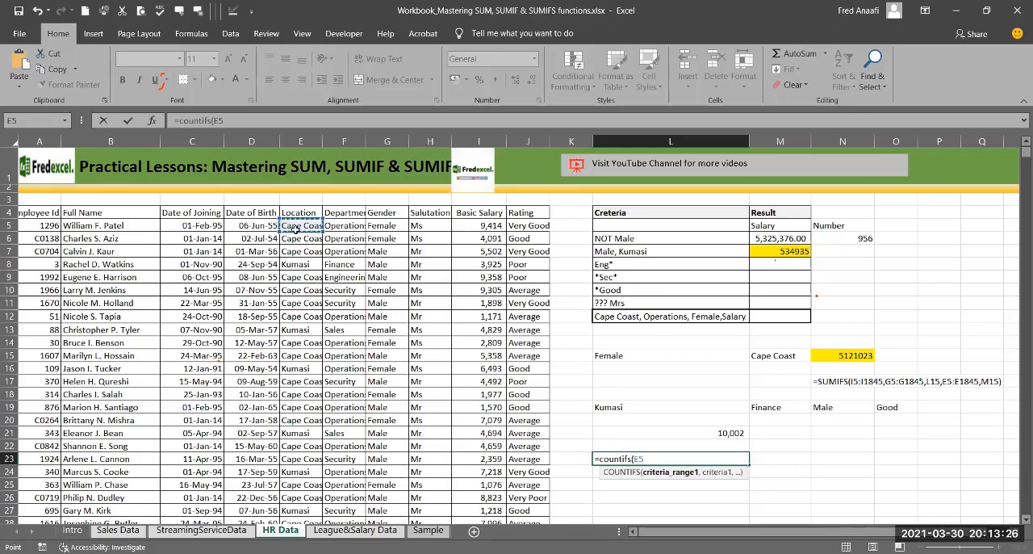
pyautogui.hotkey('ctrl', 'shift', 'Down')
pyautogui.write(',')
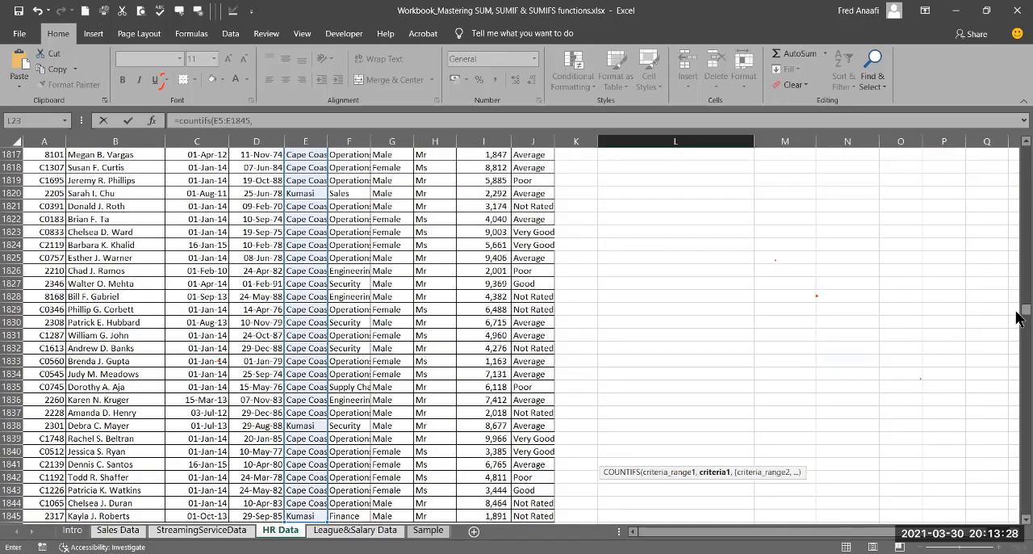
pyautogui.moveTo(1024, 310); pyautogui.dragTo(1024, 150)
pyautogui.click(663, 408)
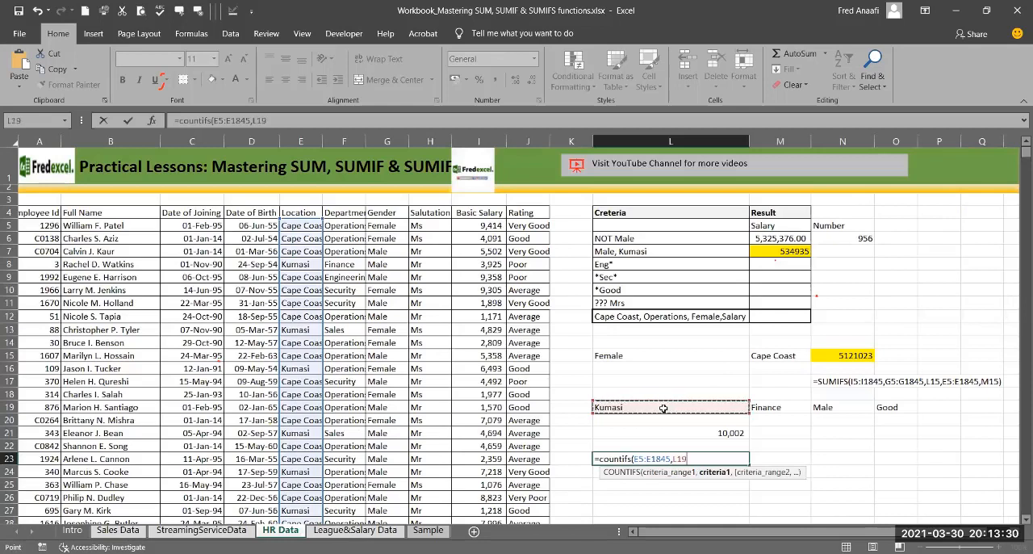
pyautogui.write(',')
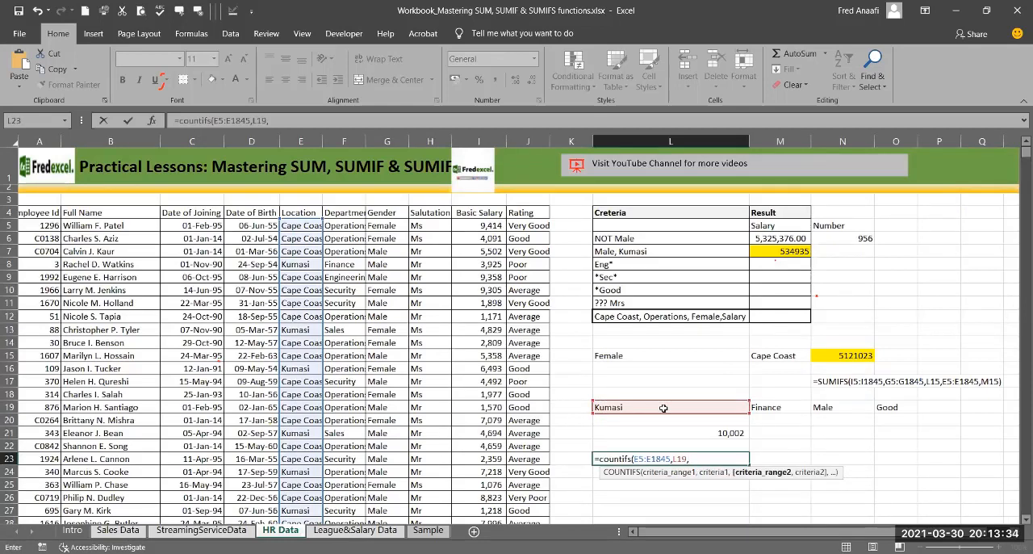
# Step: Add the Department data F5:F1845 to the COUNTIFS formula as the second criteria range, with M19 as its criterion
pyautogui.click(342, 227)
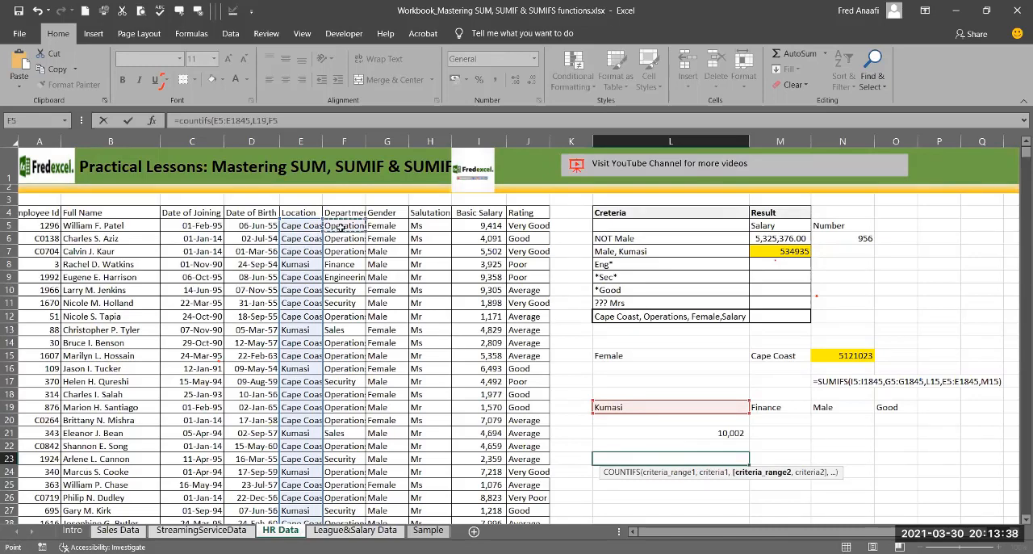
pyautogui.hotkey('ctrl', 'shift', 'Down')
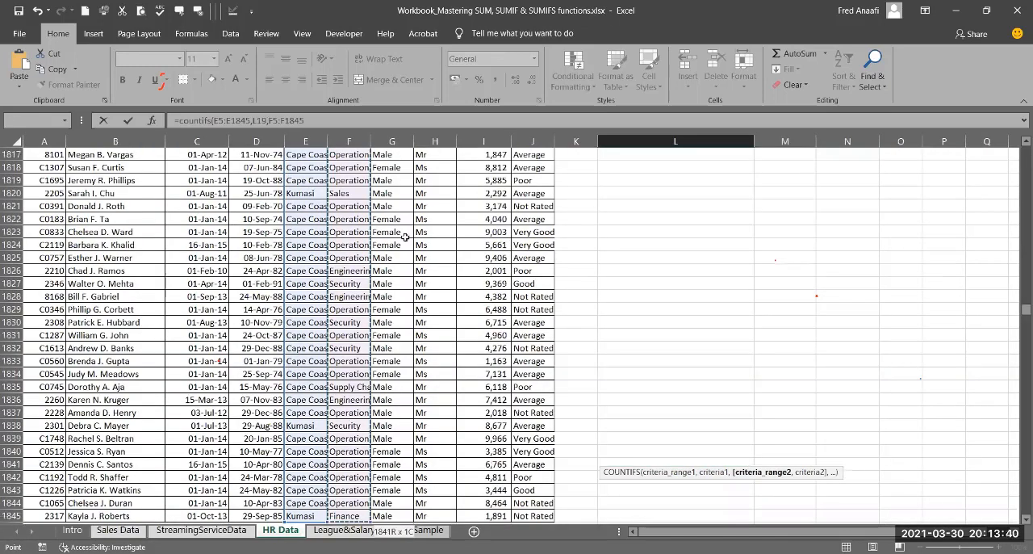
pyautogui.write(',')
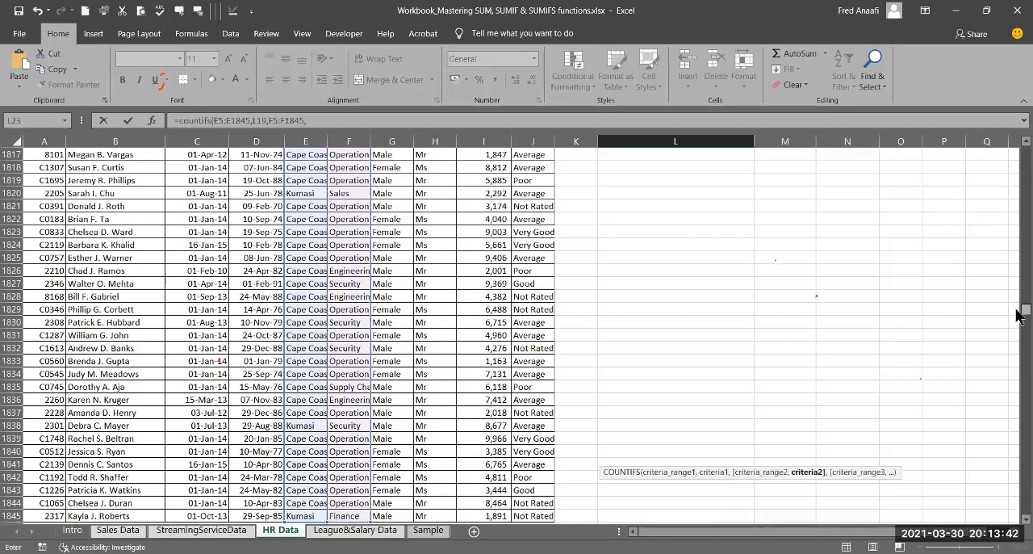
pyautogui.moveTo(1026, 309); pyautogui.dragTo(1025, 153)
pyautogui.click(781, 408)
pyautogui.write(',')
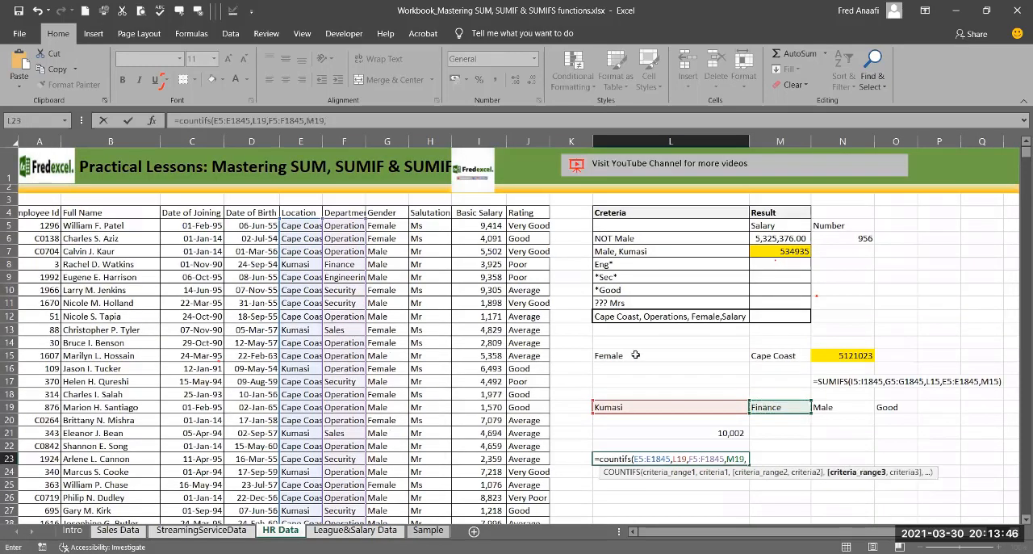
# Step: Add the Gender data G5:G1845 to the COUNTIFS formula as the third criteria range, with N19 as its criterion
pyautogui.click(382, 228)
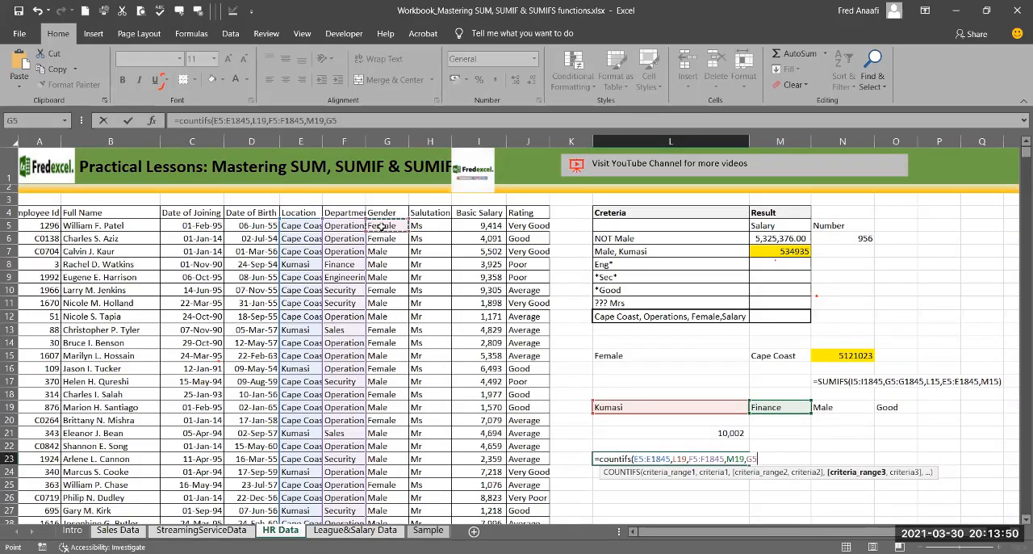
pyautogui.hotkey('ctrl', 'shift', 'Down')
pyautogui.write(',')
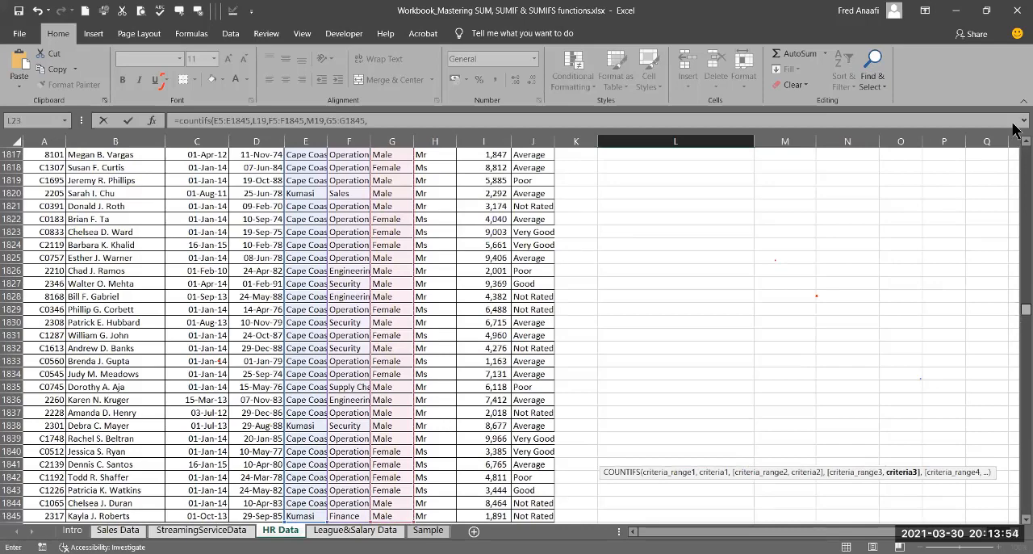
pyautogui.hotkey('ctrl', 'BackSpace')
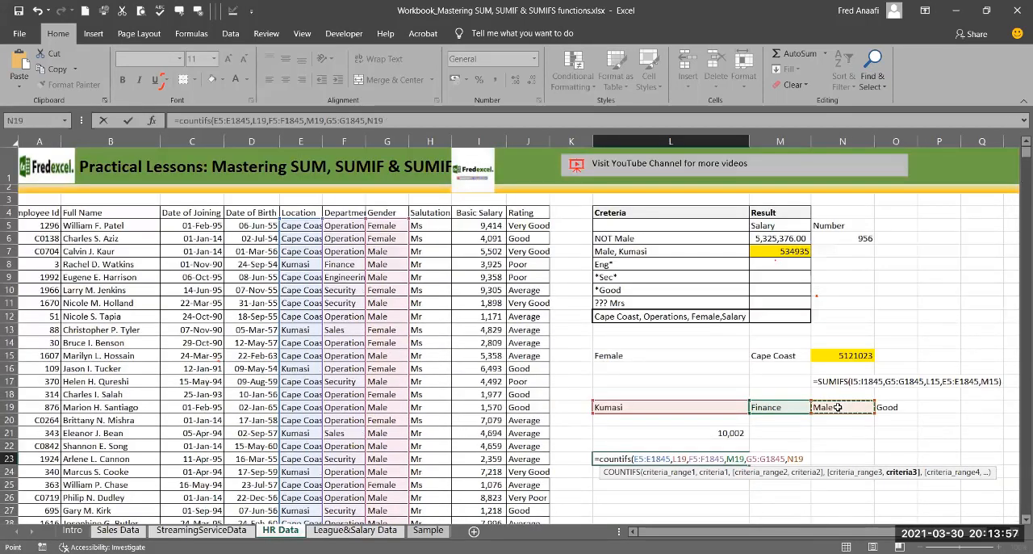
pyautogui.click(838, 407)
pyautogui.write(',')
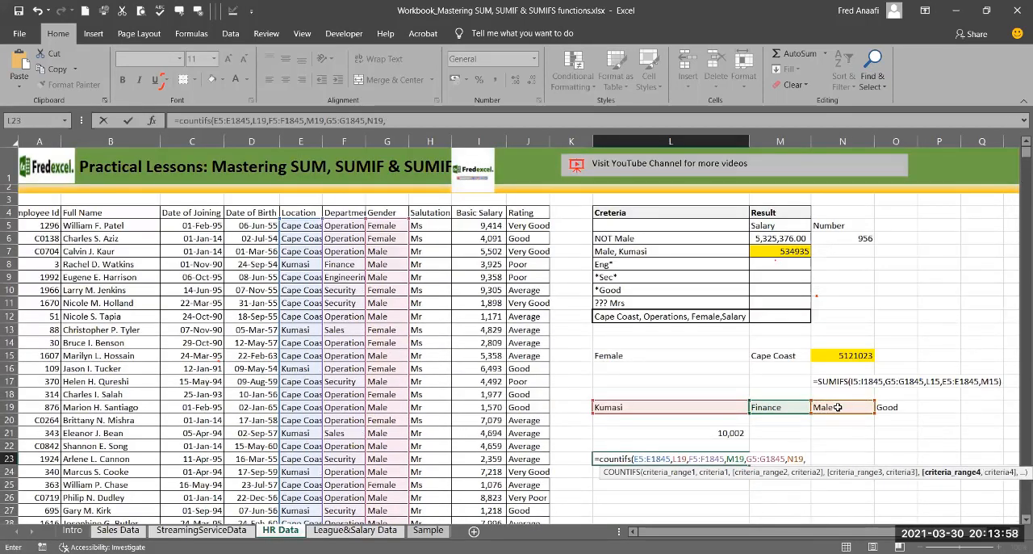
# Step: Add the Rating data J5:J1845 as the fourth criteria range with O19 as its criterion, and complete the COUNTIFS formula
pyautogui.click(523, 226)
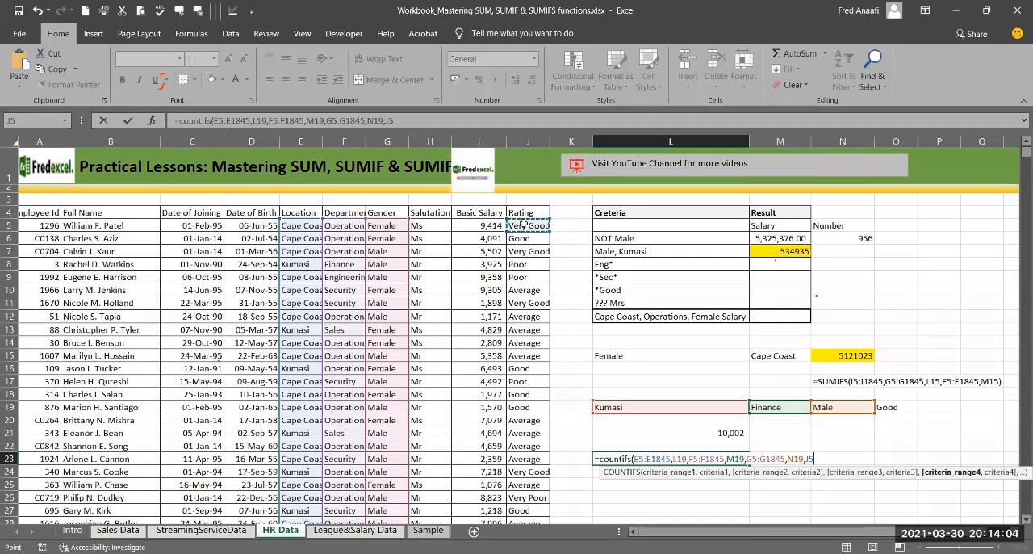
pyautogui.hotkey('ctrl', 'shift', 'Down')
pyautogui.write(',')
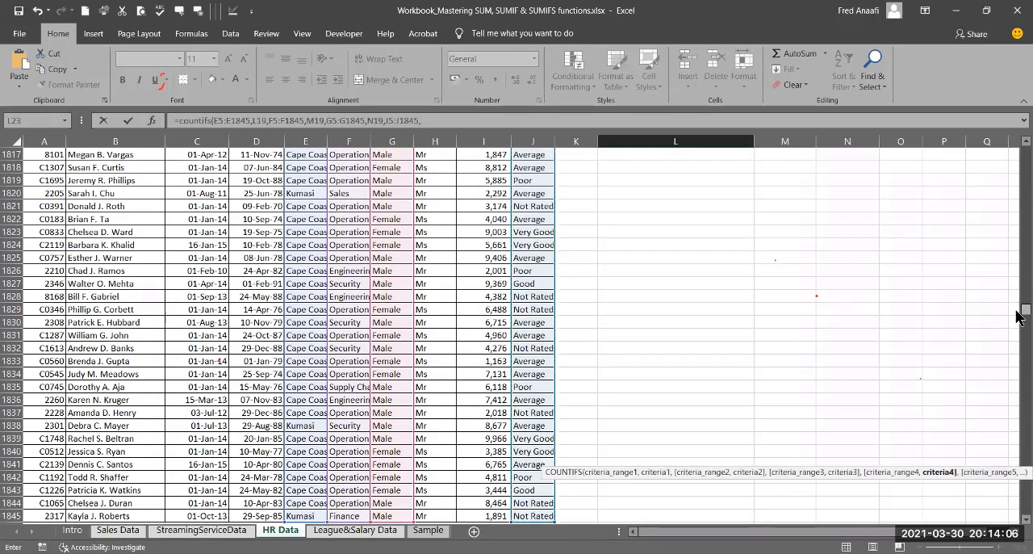
pyautogui.moveTo(1020, 311); pyautogui.dragTo(1011, 152)
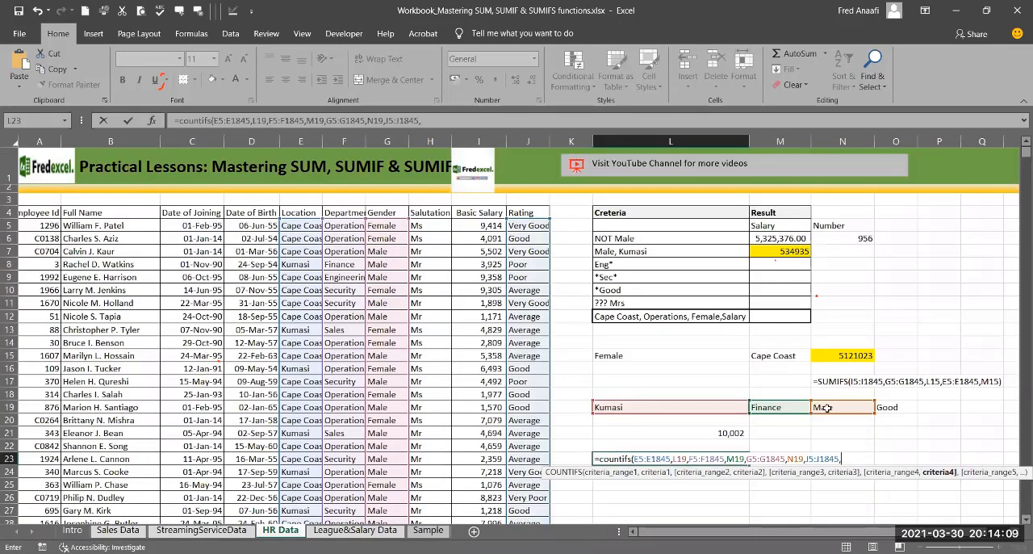
pyautogui.click(887, 407)
pyautogui.write(')')
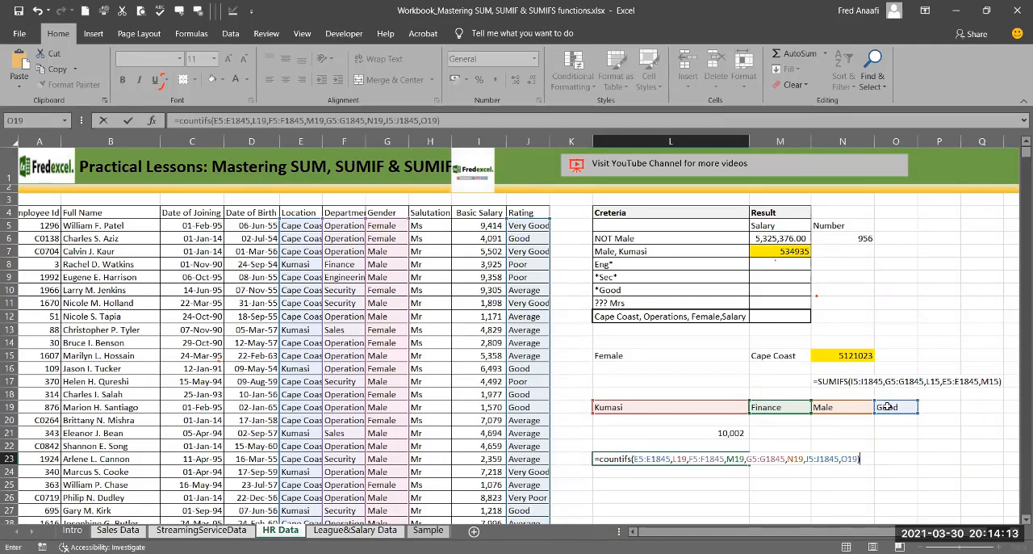
pyautogui.press('Return')
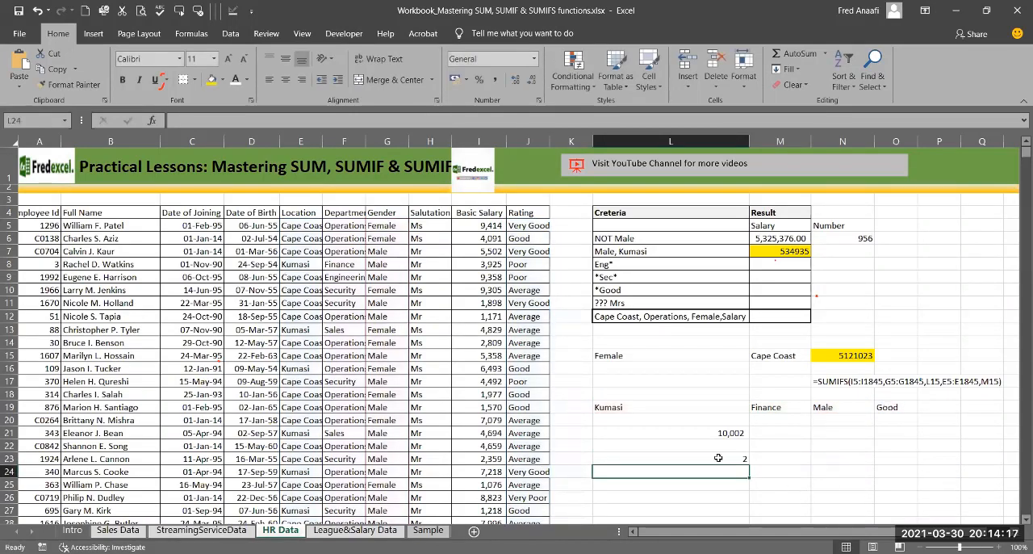
pyautogui.click(719, 458)
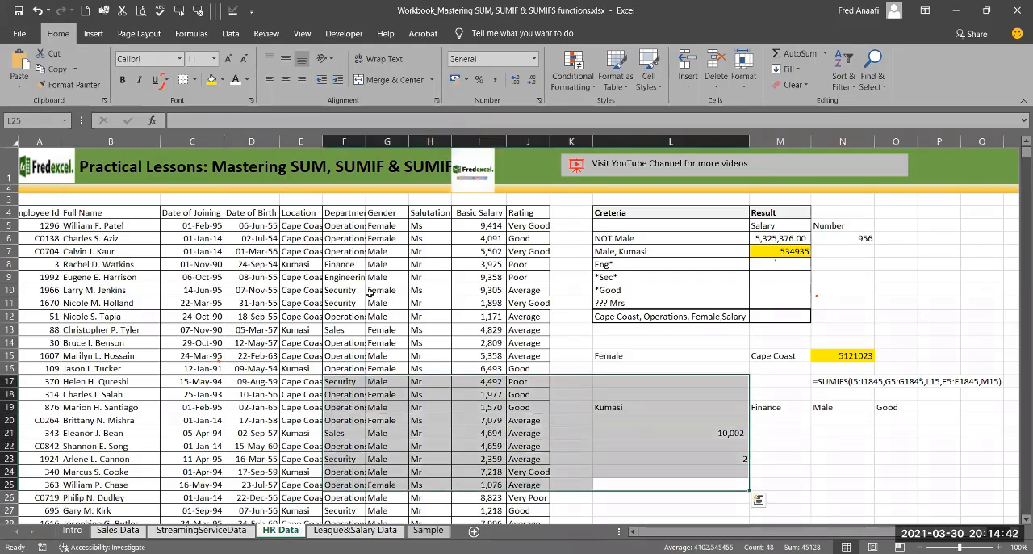
pyautogui.click(344, 277)
pyautogui.hotkey('ctrl', 'Home')
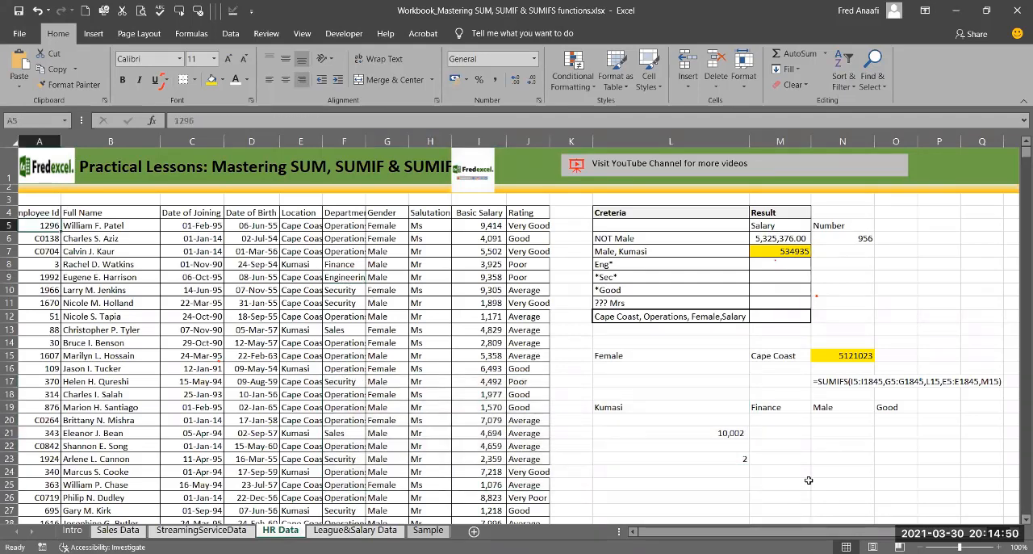
# Step: Highlight the employee data A5:J1845 with a green-fill conditional formatting rule that uses the COUNTIFS formula from L23
pyautogui.doubleClick(727, 460)
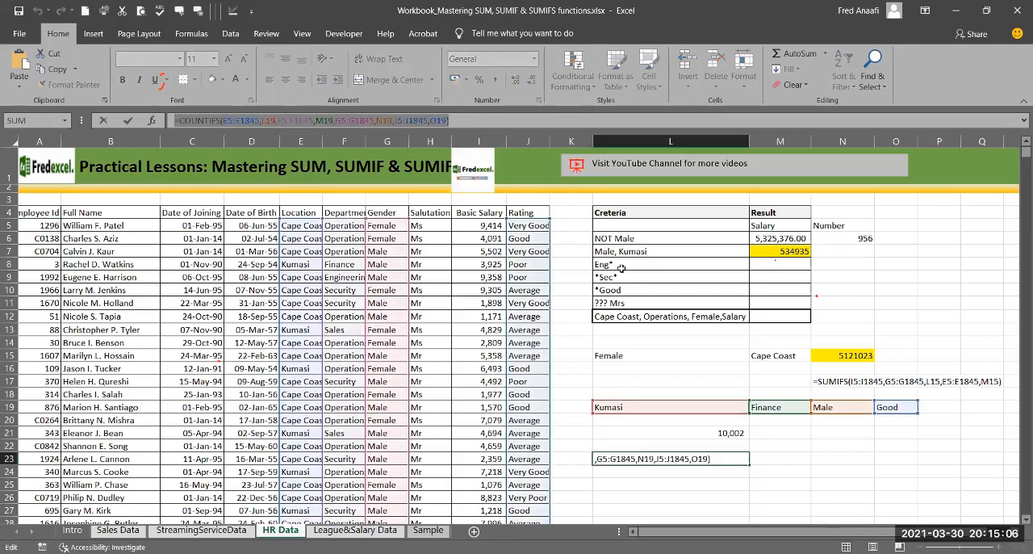
pyautogui.click(28, 225)
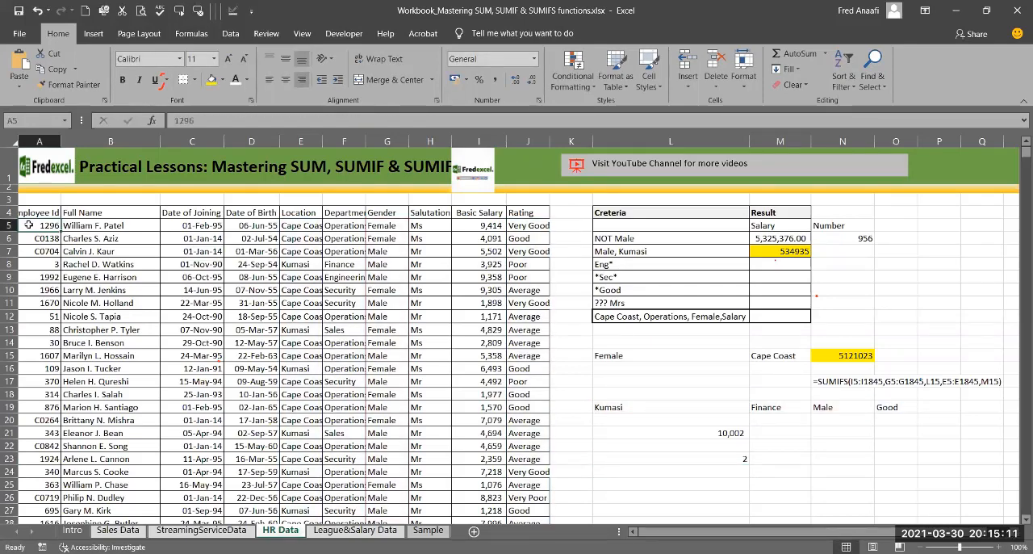
pyautogui.hotkey('shift', 'Right')
pyautogui.hotkey('shift', 'Right')
pyautogui.hotkey('shift', 'Right')
pyautogui.hotkey('shift', 'Right')
pyautogui.hotkey('shift', 'Right')
pyautogui.hotkey('shift', 'Right')
pyautogui.hotkey('shift', 'Right')
pyautogui.hotkey('shift', 'Right')
pyautogui.hotkey('shift', 'Right')
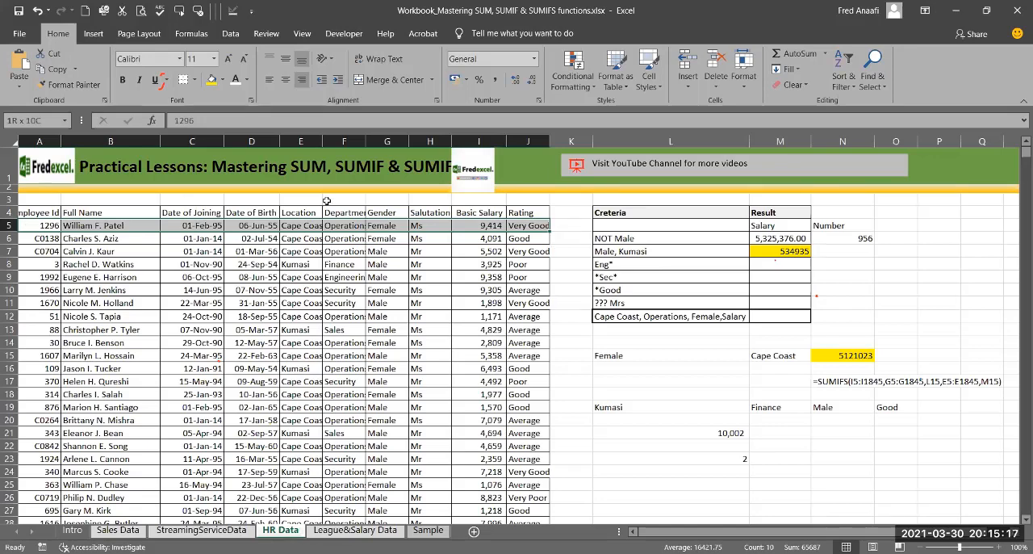
pyautogui.hotkey('ctrl', 'shift', 'Down')
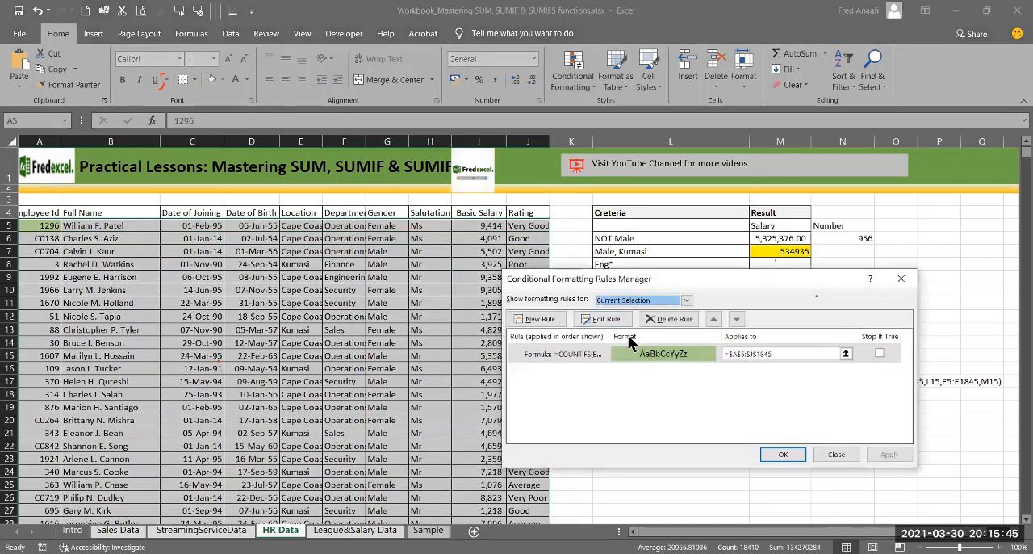
pyautogui.click(627, 335)
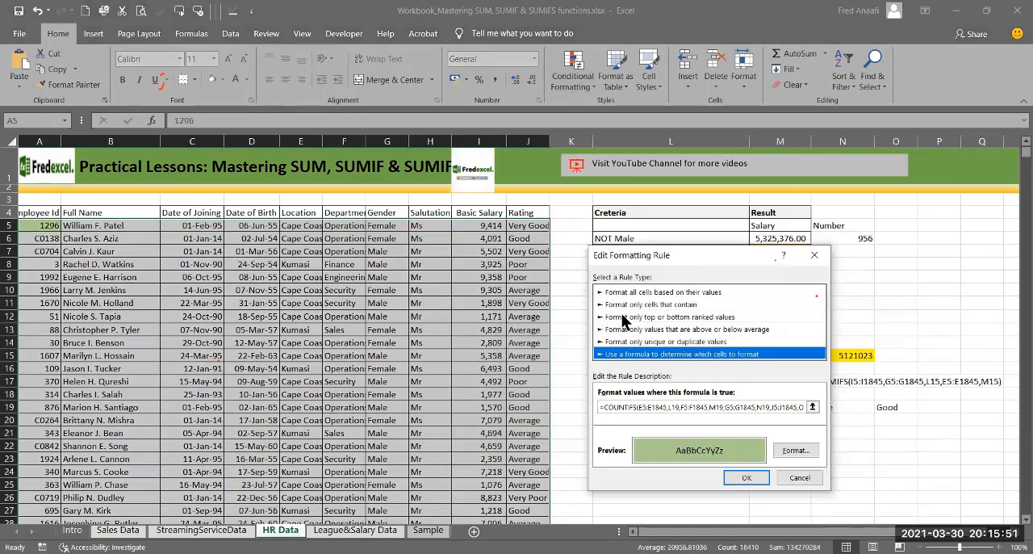
pyautogui.click(801, 477)
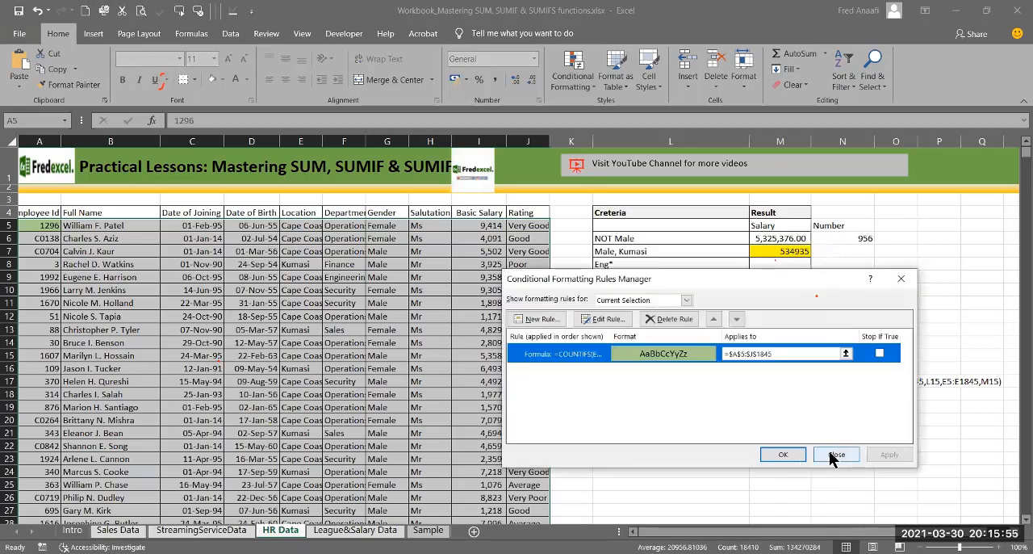
pyautogui.click(831, 453)
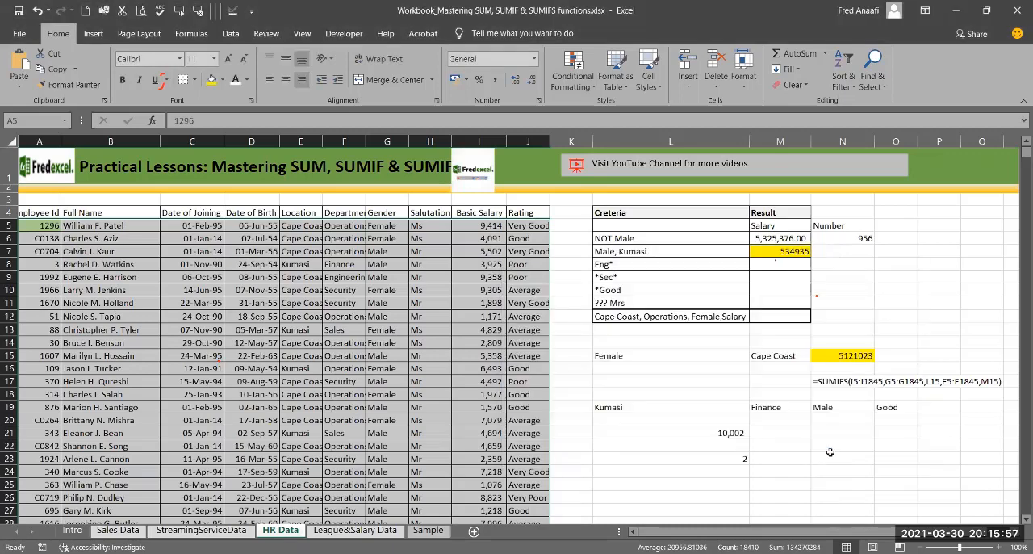
# Step: Review the SUMIFS formula in L21 and the COUNTIFS formula in L23
pyautogui.click(728, 433)
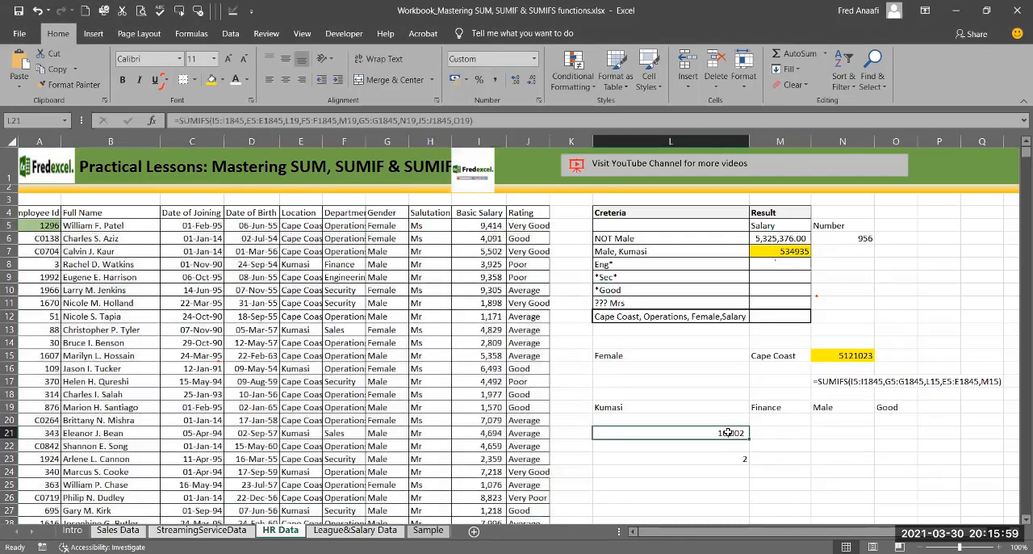
pyautogui.click(713, 460)
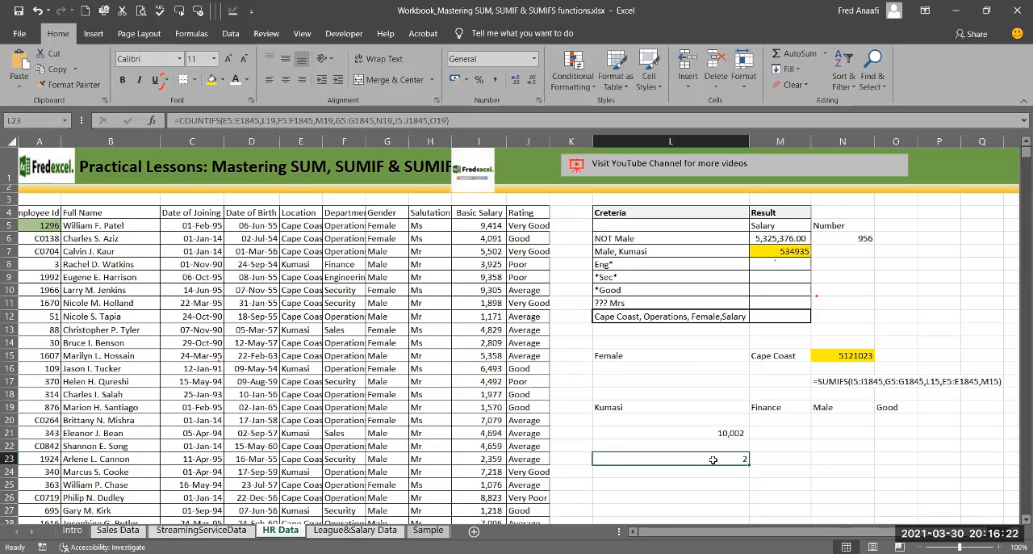
pyautogui.click(978, 58)
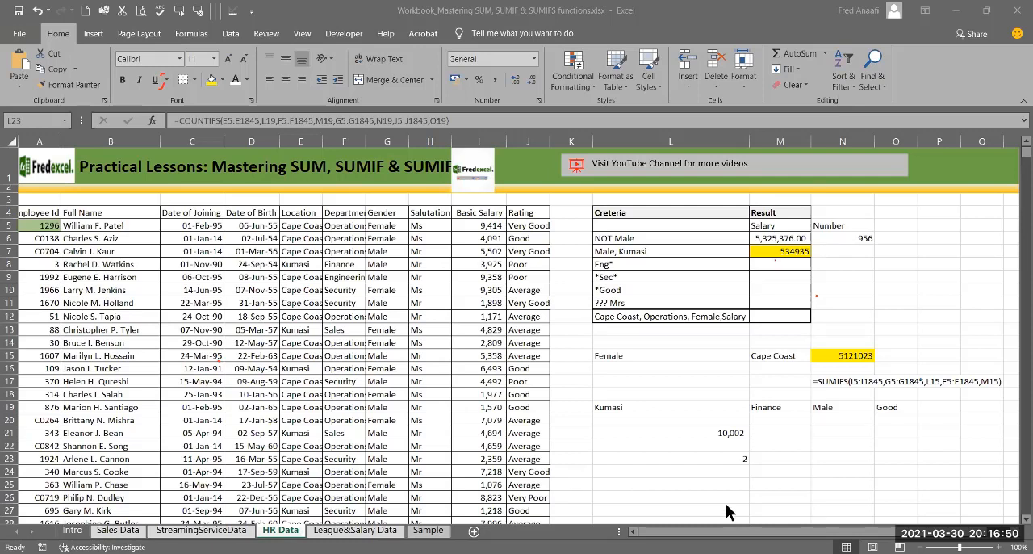
# Step: Begin a new COUNTIFS formula in the emptied L23, with Location data E5:E1845 as the first criteria range and L19 as its criterion
pyautogui.click(741, 457)
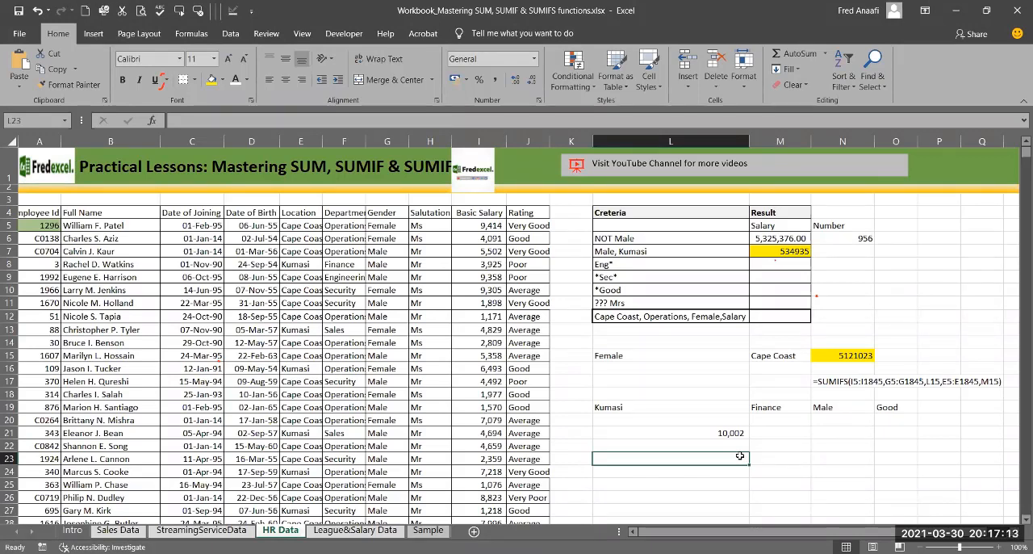
pyautogui.write('=')
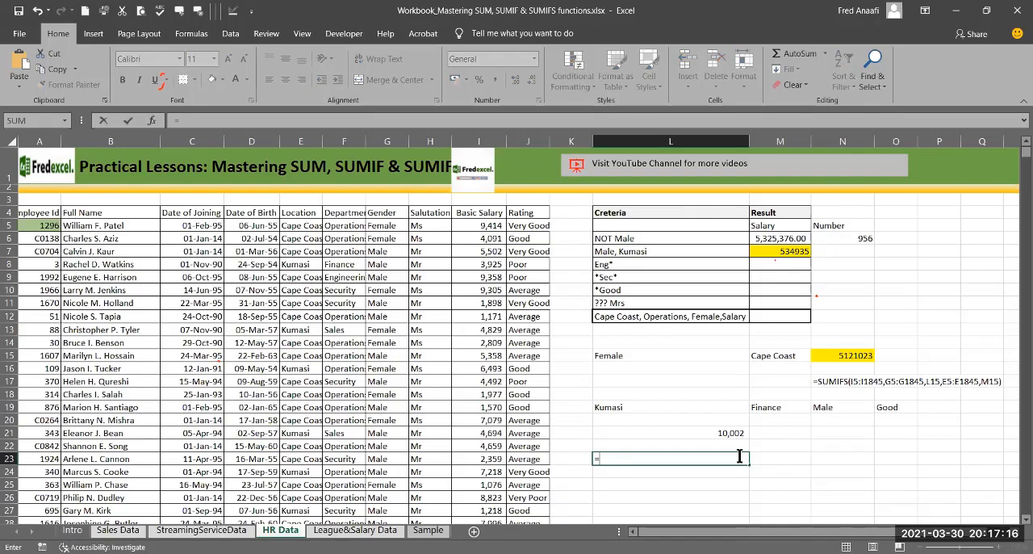
pyautogui.write('count')
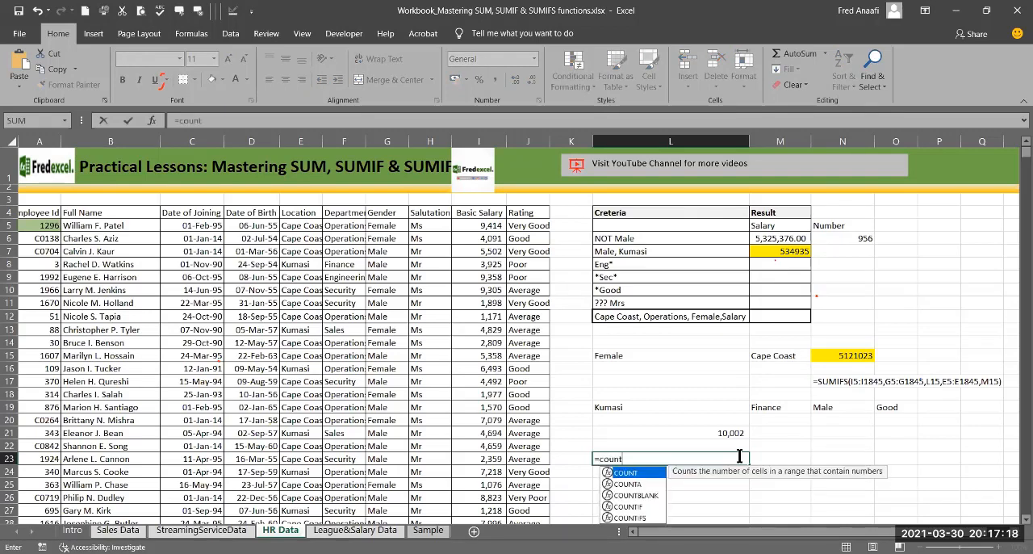
pyautogui.write('ifs')
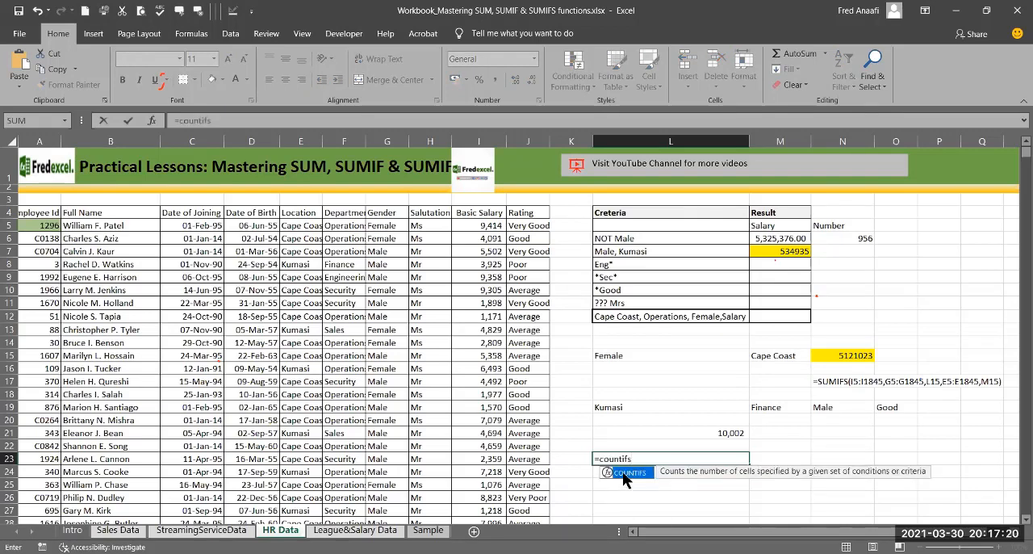
pyautogui.doubleClick(623, 473)
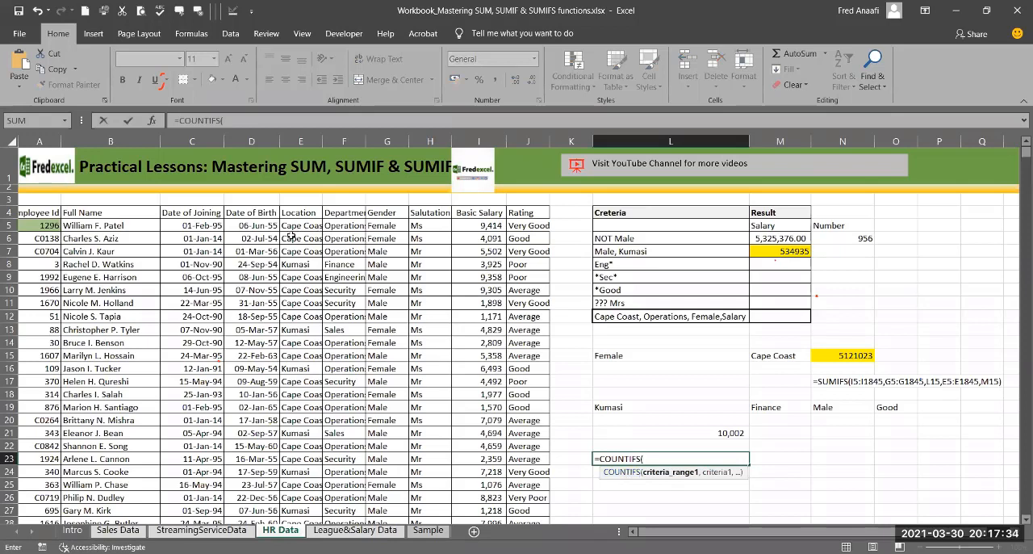
pyautogui.click(293, 226)
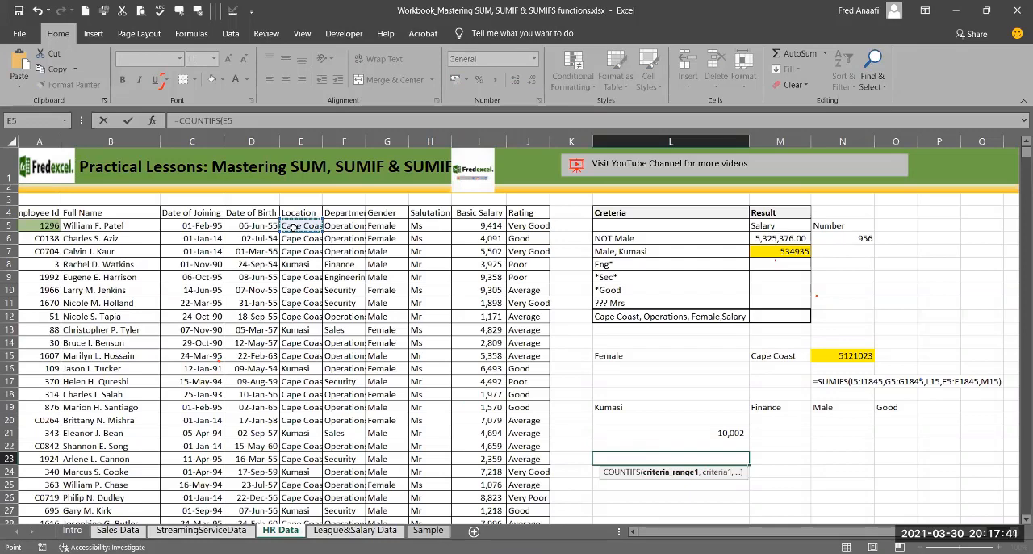
pyautogui.hotkey('ctrl', 'shift', 'Down')
pyautogui.write(',')
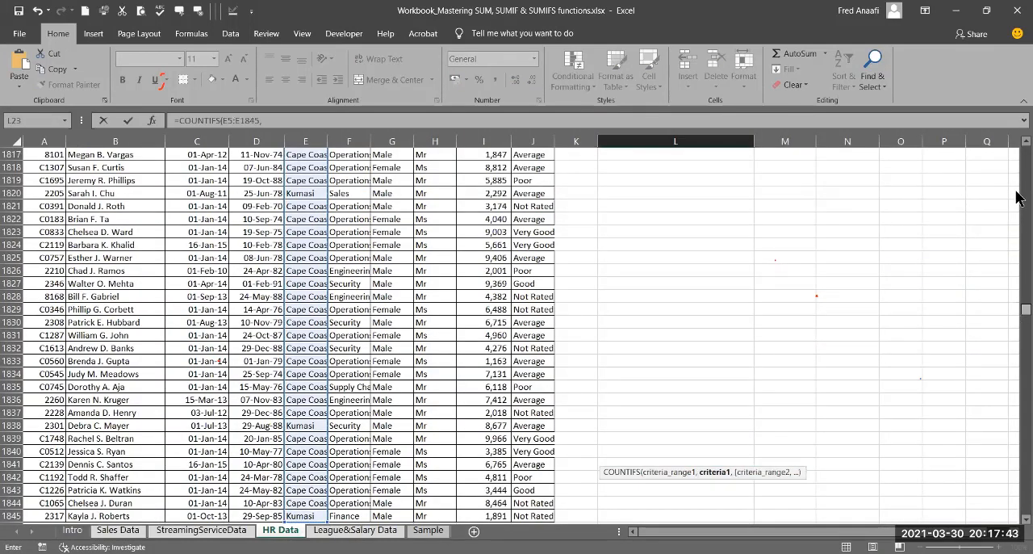
pyautogui.moveTo(1017, 190); pyautogui.dragTo(1019, 141)
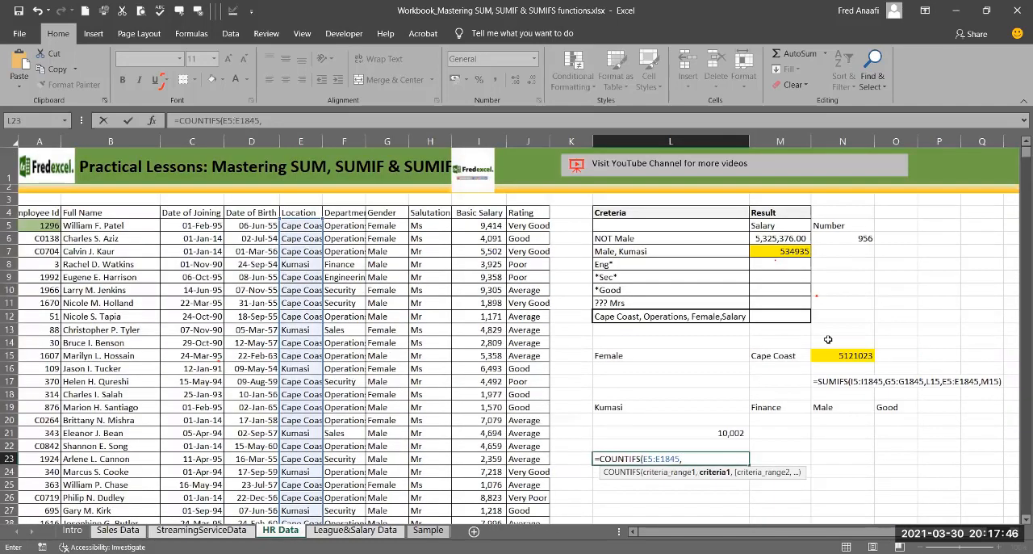
pyautogui.click(654, 406)
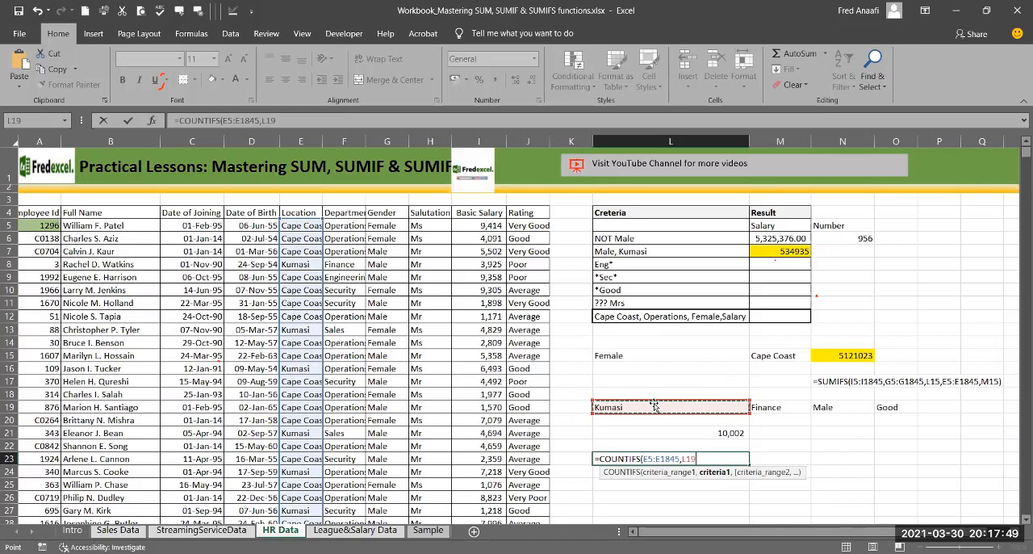
pyautogui.write(',')
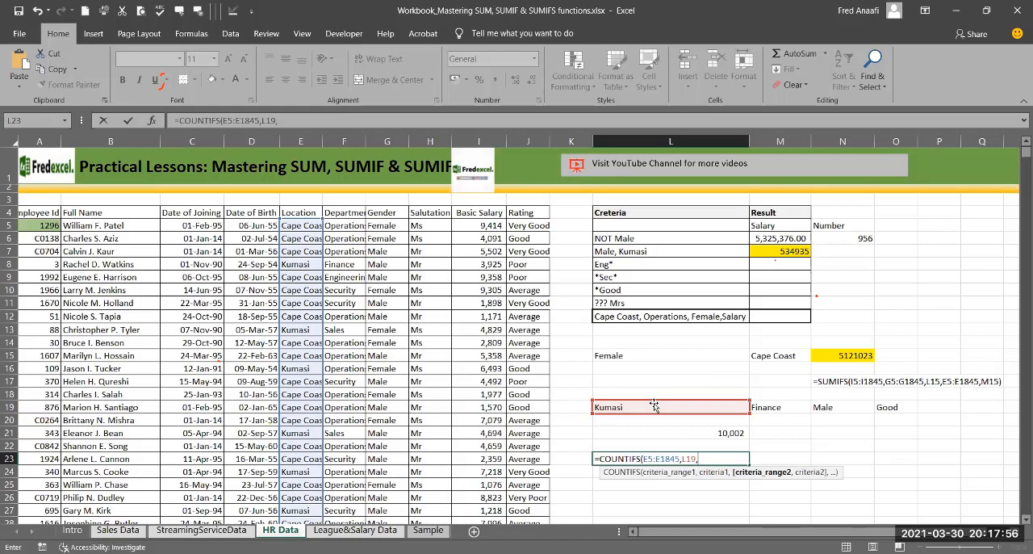
# Step: Add the Department data F5:F1845 as the second COUNTIFS criteria range, with M19 as its criterion
pyautogui.click(339, 227)
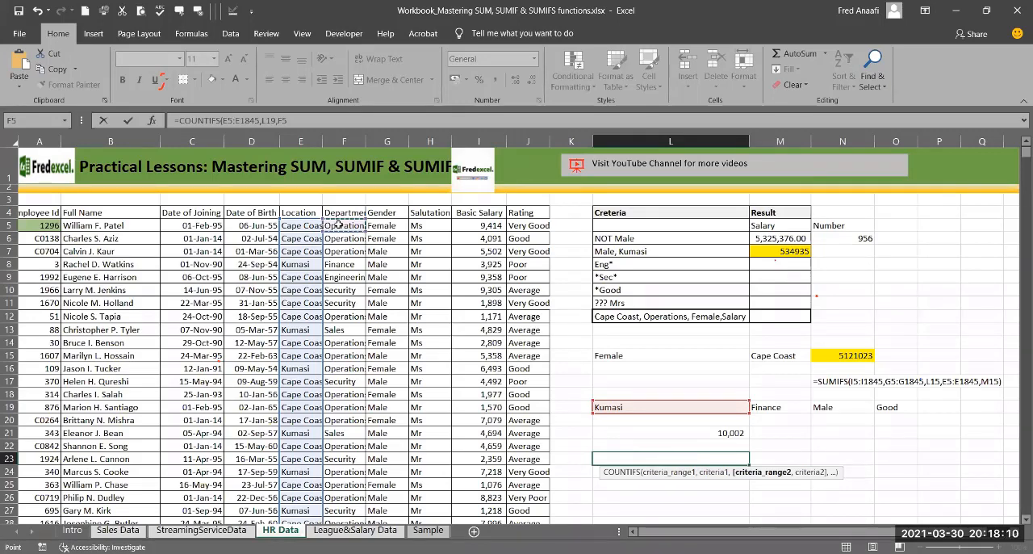
pyautogui.hotkey('ctrl', 'shift', 'Down')
pyautogui.write(',')
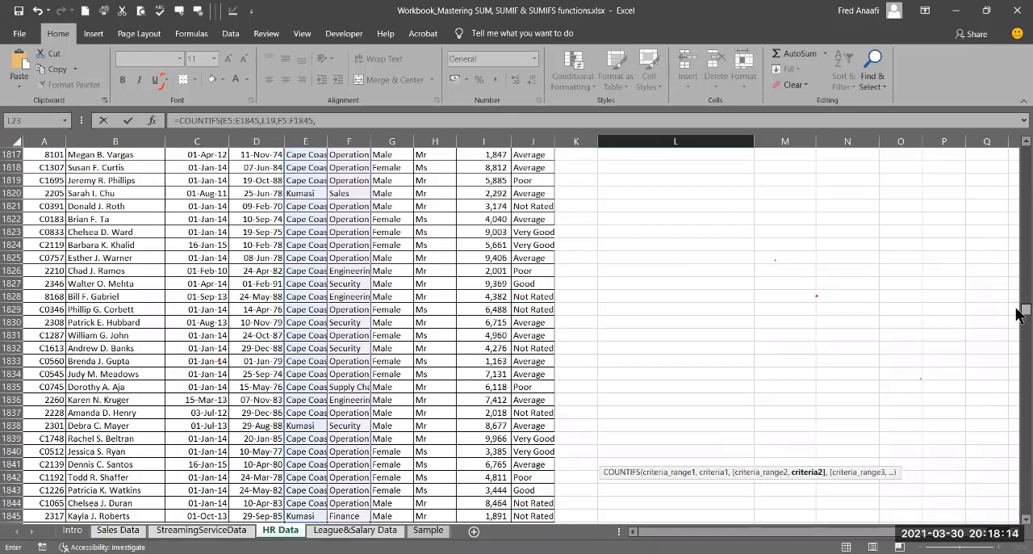
pyautogui.moveTo(1019, 315); pyautogui.dragTo(1022, 129)
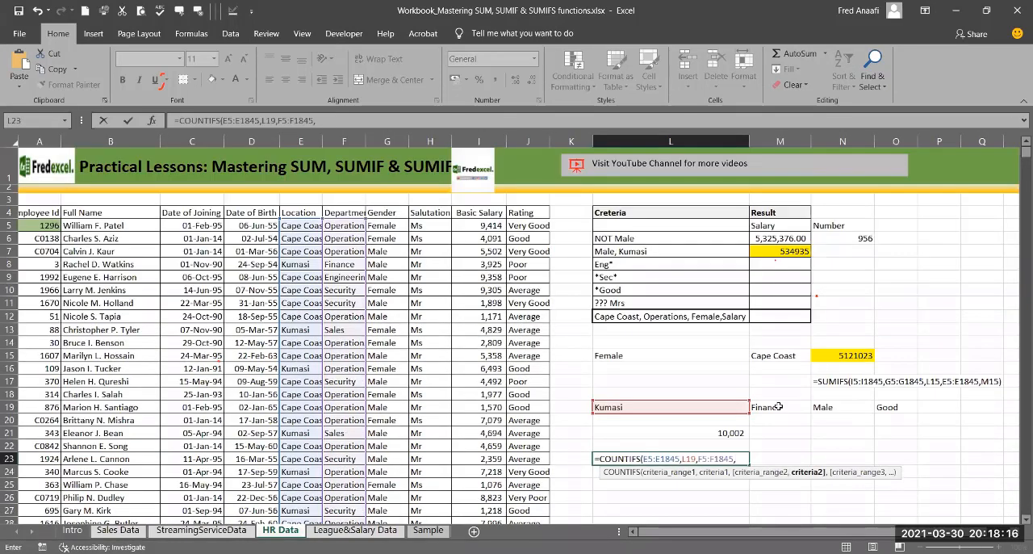
pyautogui.click(779, 406)
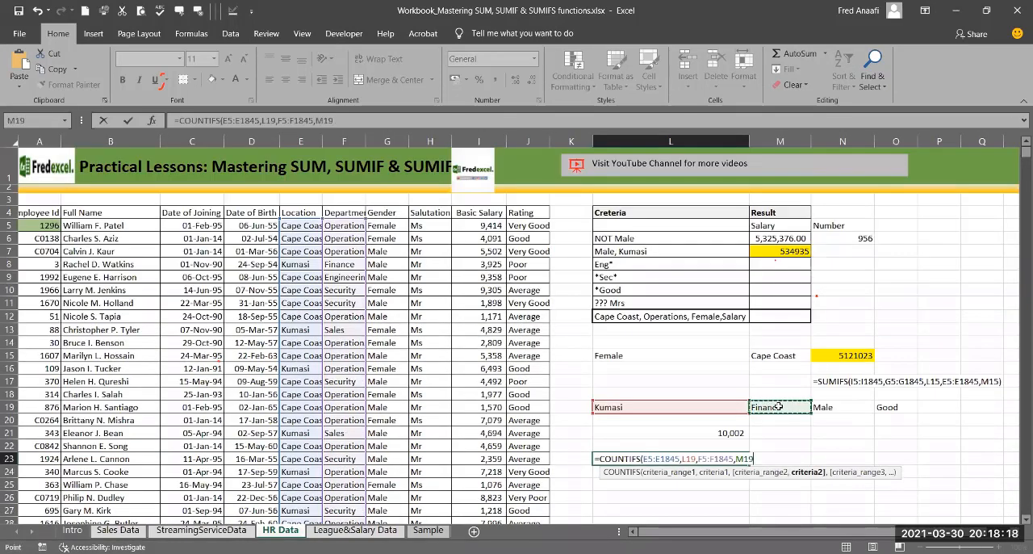
pyautogui.write(',')
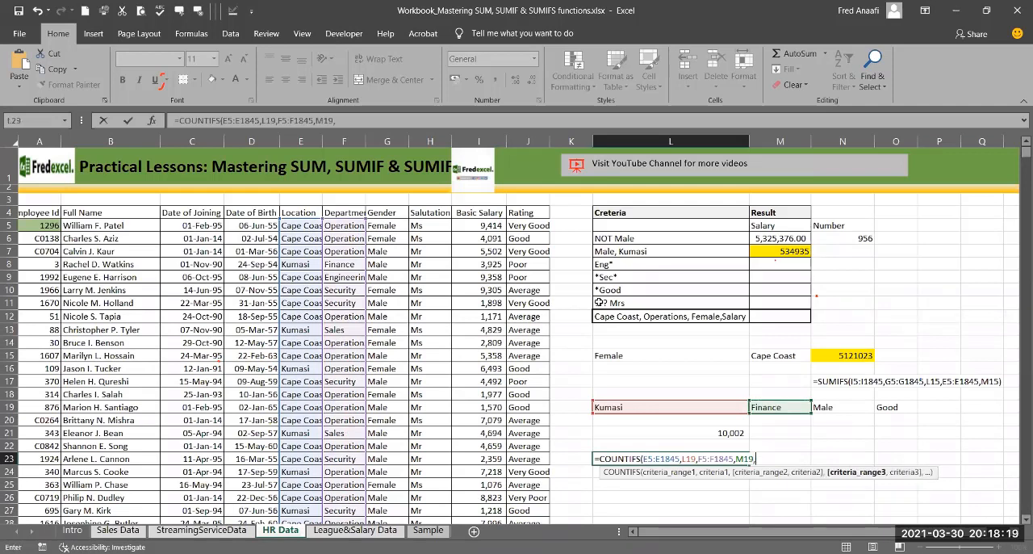
# Step: Add the Gender data G5:G1845 as the third COUNTIFS criteria range, with N19 as its criterion
pyautogui.click(387, 226)
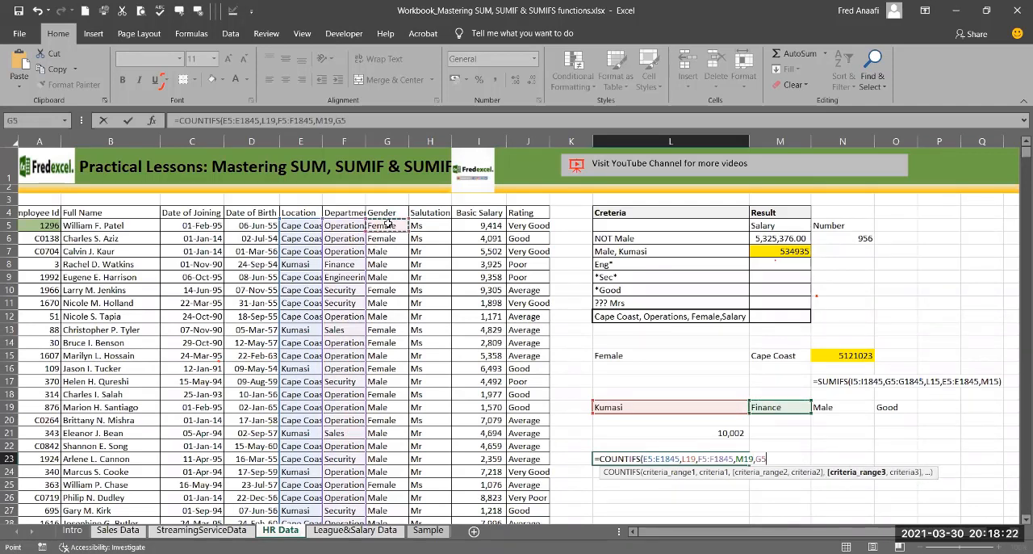
pyautogui.hotkey('ctrl', 'shift', 'Down')
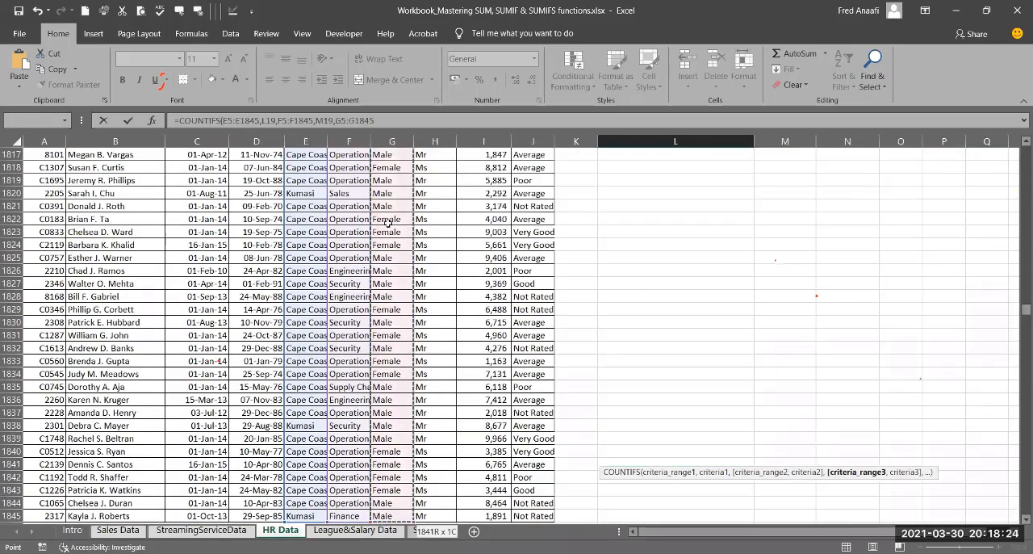
pyautogui.write(',')
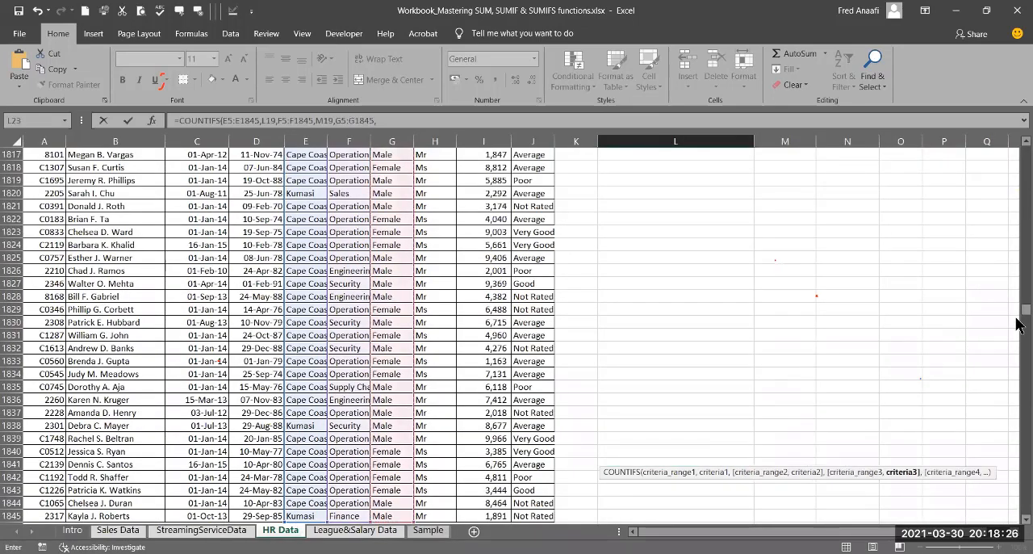
pyautogui.moveTo(1024, 309); pyautogui.dragTo(1024, 151)
pyautogui.click(823, 408)
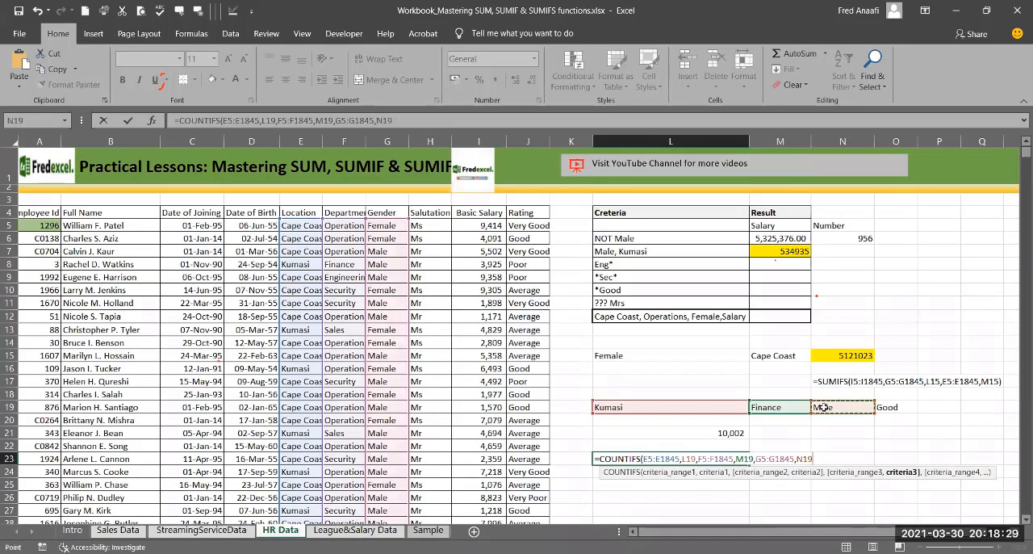
pyautogui.write(',')
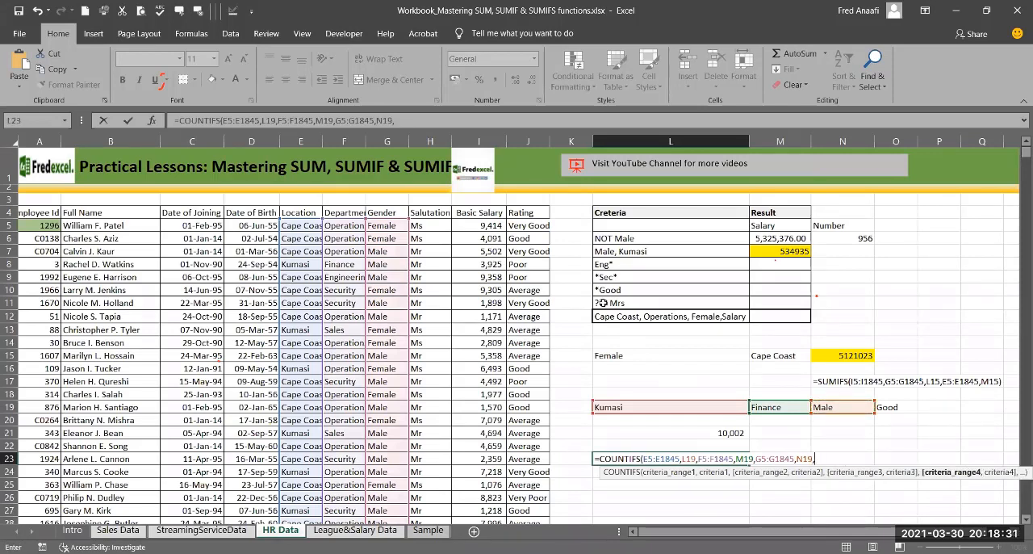
# Step: Add the Rating data J5:J1845 as the fourth criteria range with O19 as its criterion, and complete the COUNTIFS formula in L23
pyautogui.click(521, 227)
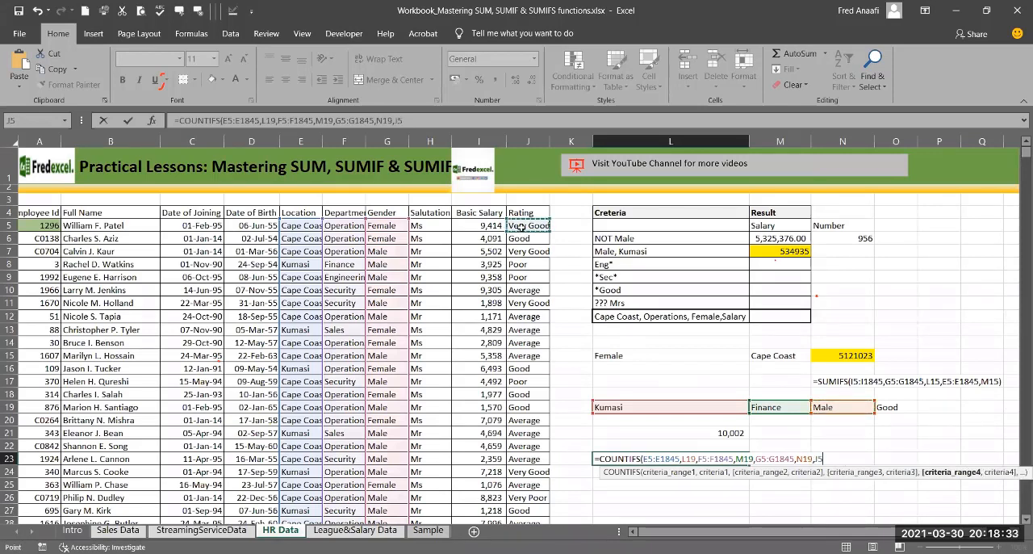
pyautogui.hotkey('ctrl', 'shift', 'Down')
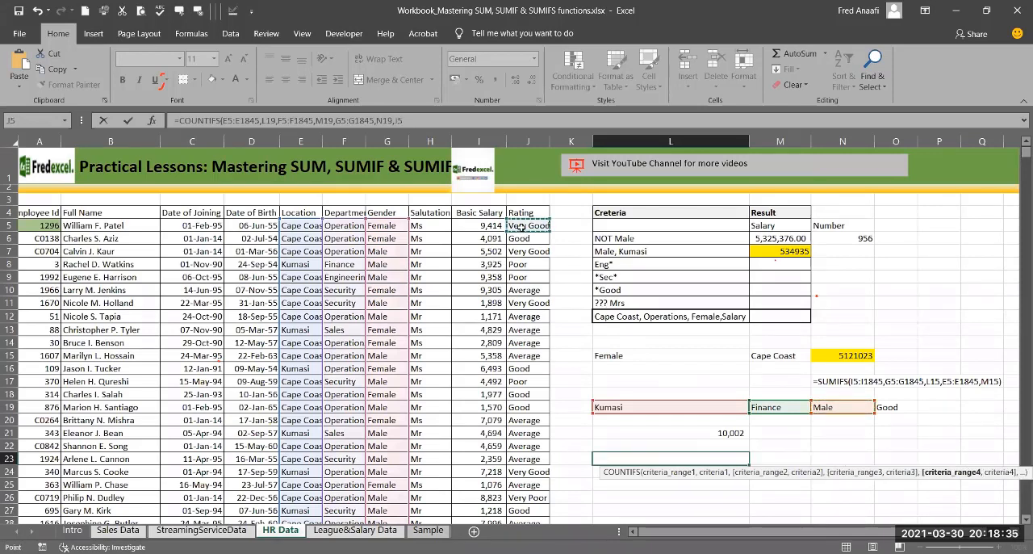
pyautogui.hotkey('ctrl', 'shift', 'Down')
pyautogui.write(',')
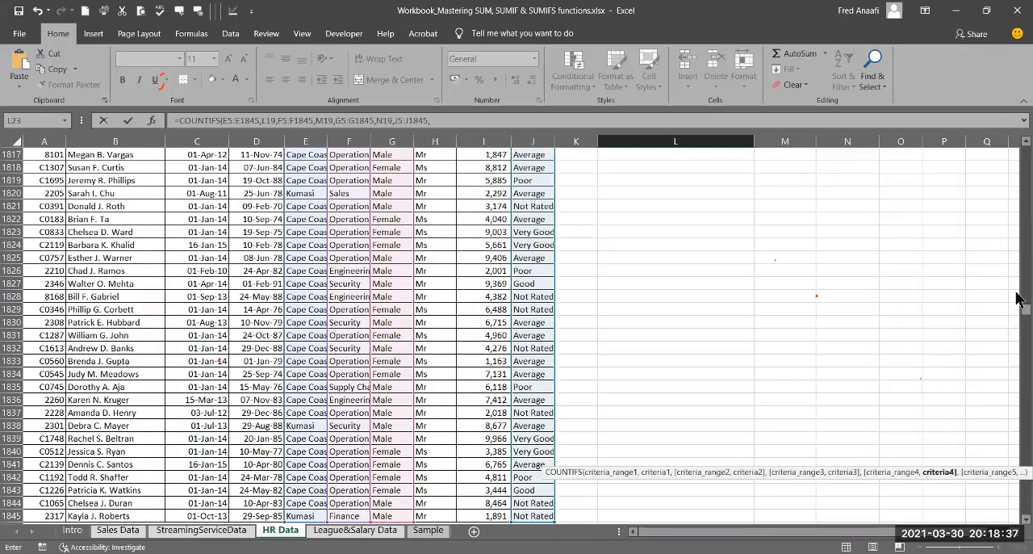
pyautogui.moveTo(1018, 315); pyautogui.dragTo(887, 407)
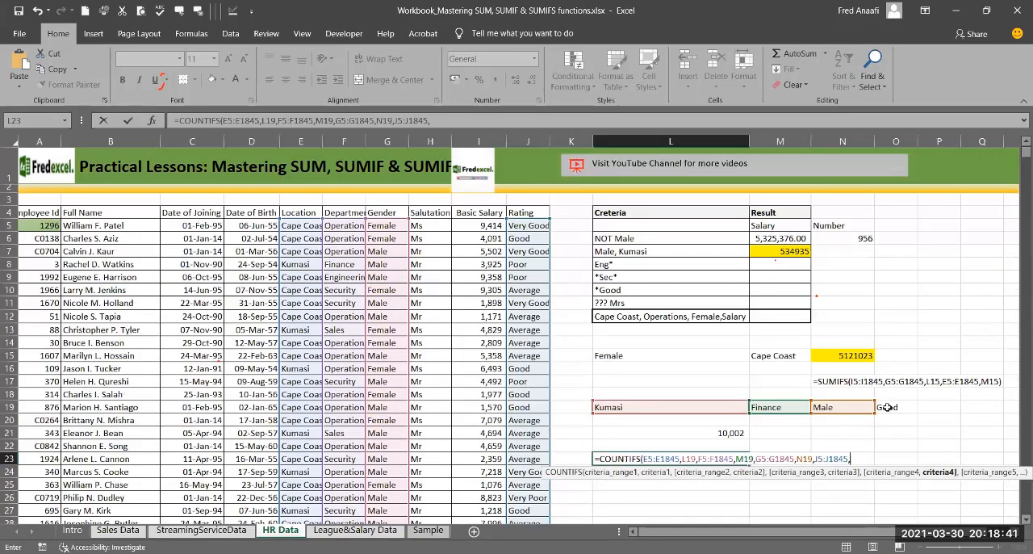
pyautogui.click(887, 407)
pyautogui.write(')')
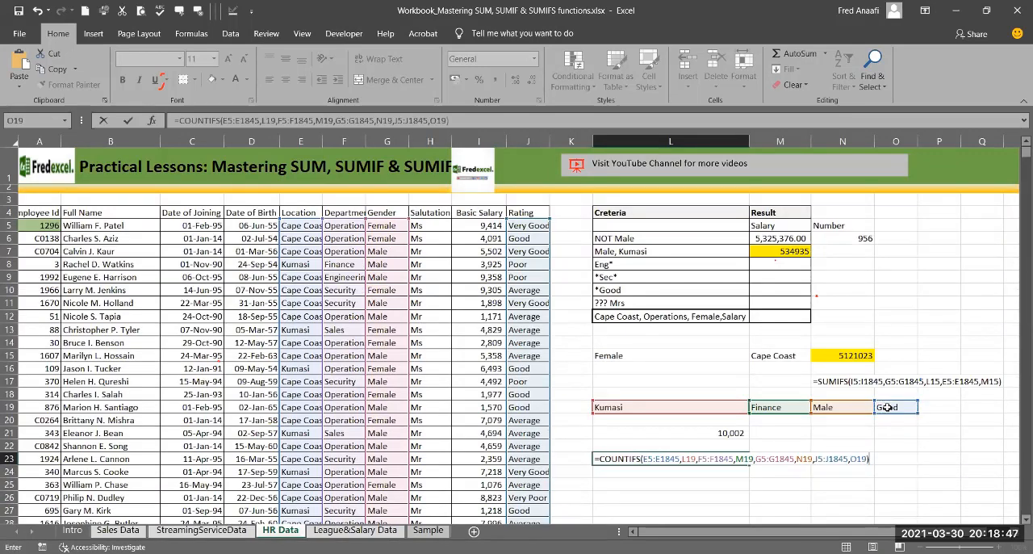
pyautogui.press('Return')
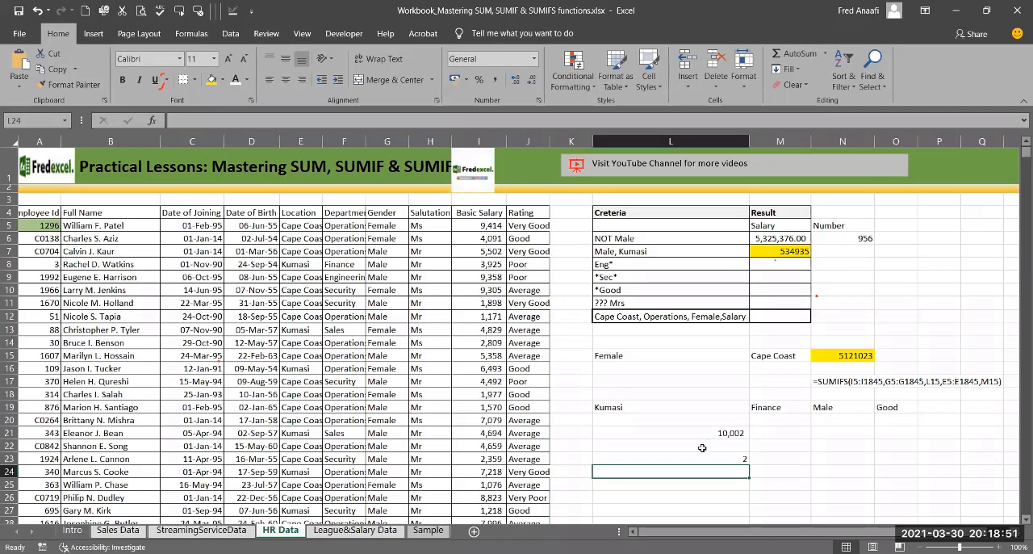
# Step: Change the department criterion in M19 to Sales and check the COUNTIFS formula in L23
pyautogui.click(660, 404)
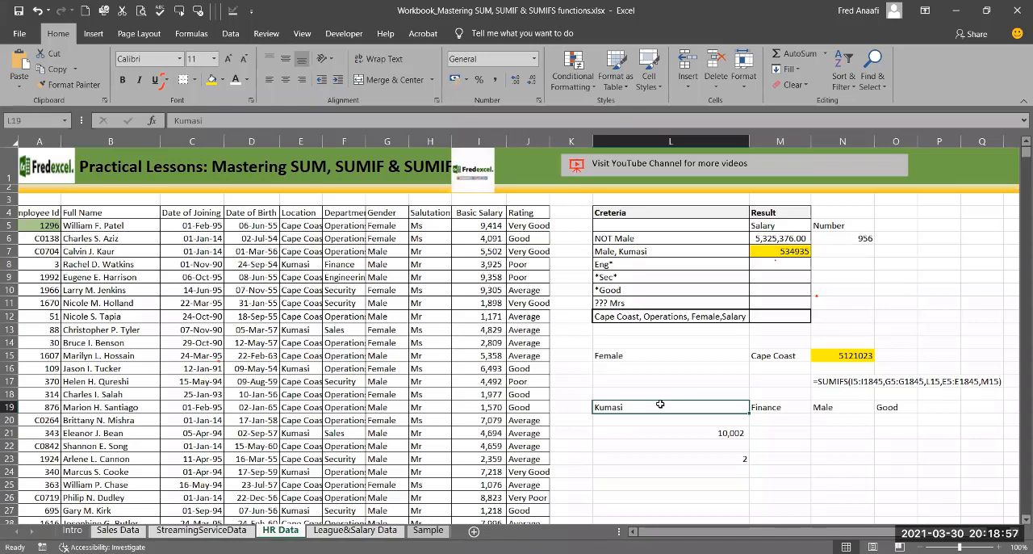
pyautogui.click(769, 407)
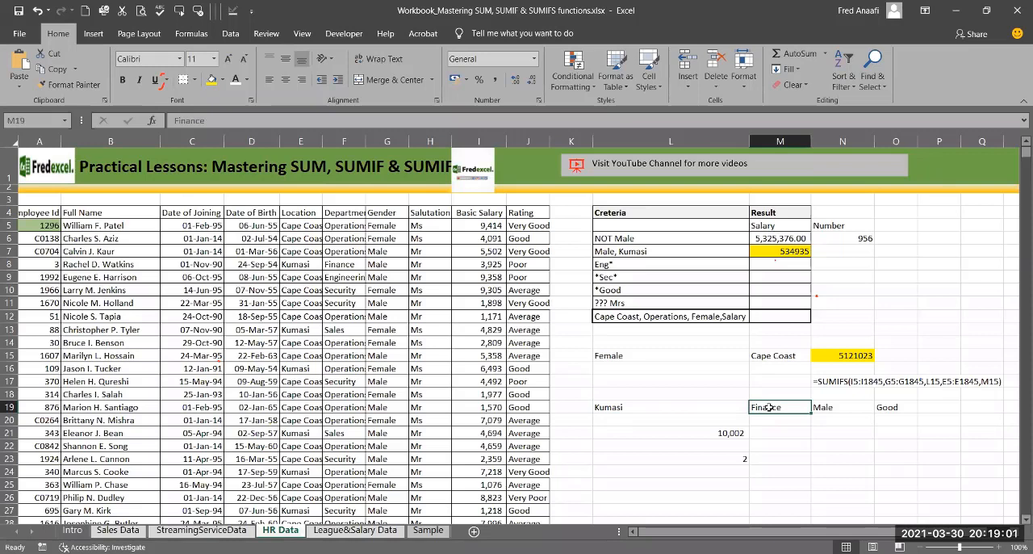
pyautogui.write('Sale')
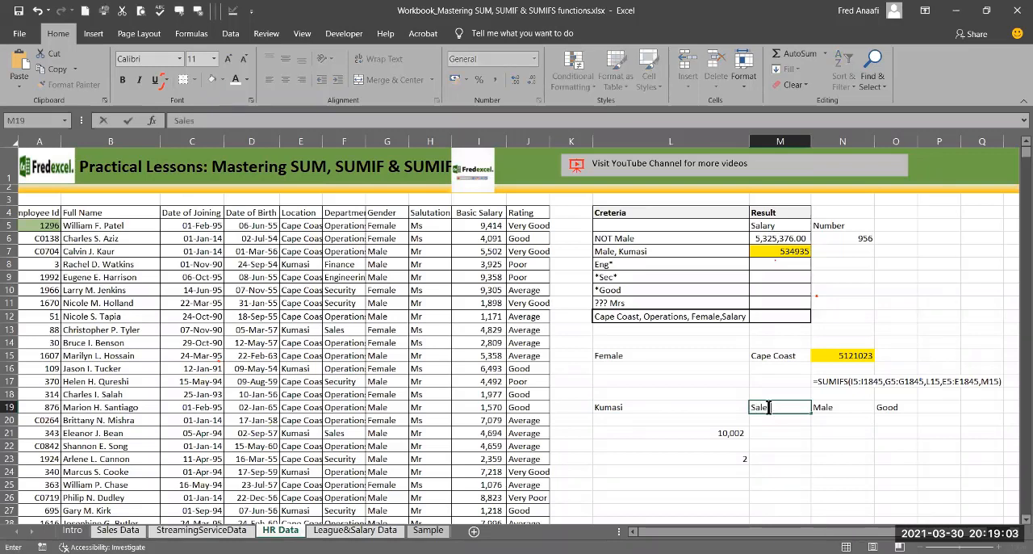
pyautogui.write('s')
pyautogui.press('Return')
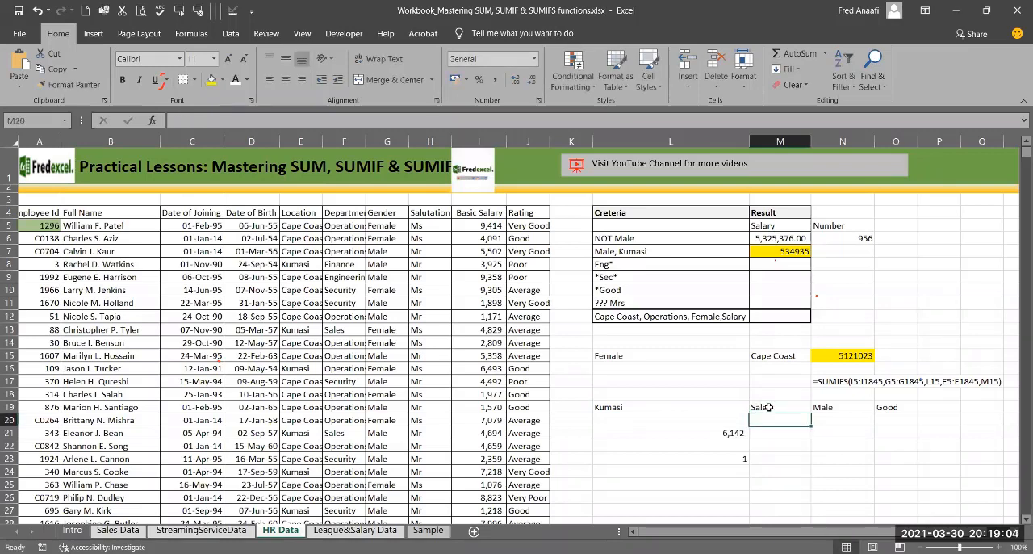
pyautogui.click(729, 456)
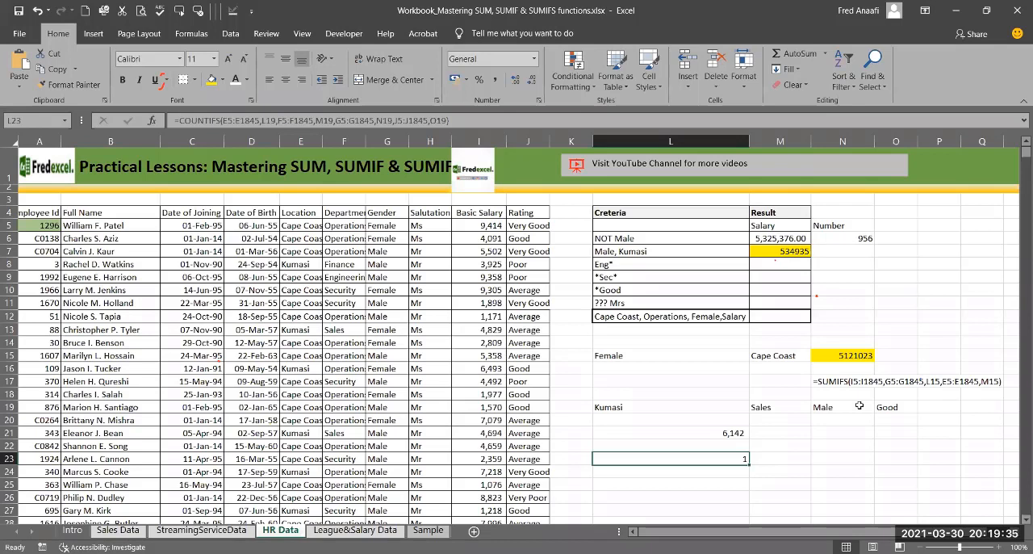
# Step: Begin a SUMIFS formula in M8 for the Eng* criterion, with the Basic Salary data I5:I1845 as the sum range
pyautogui.click(626, 266)
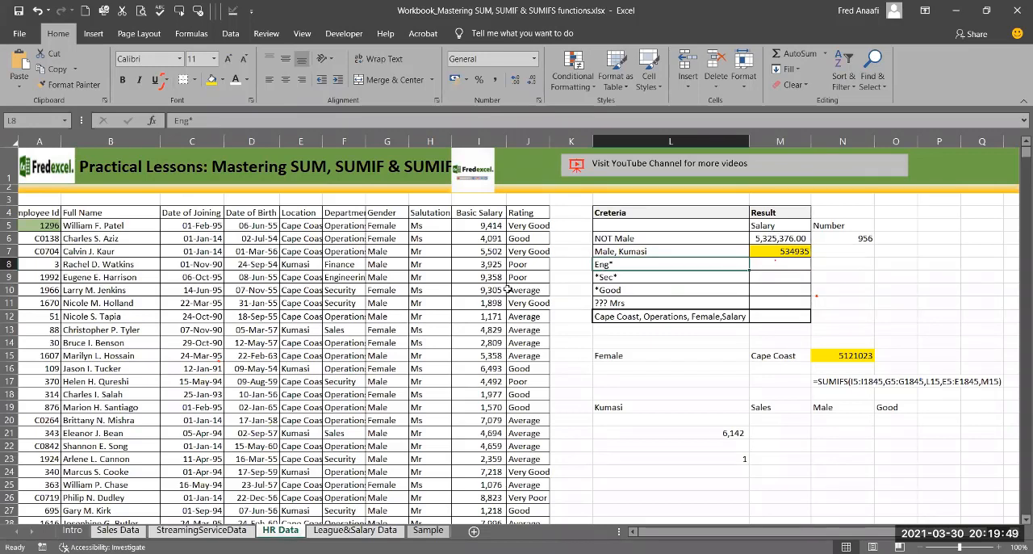
pyautogui.click(775, 268)
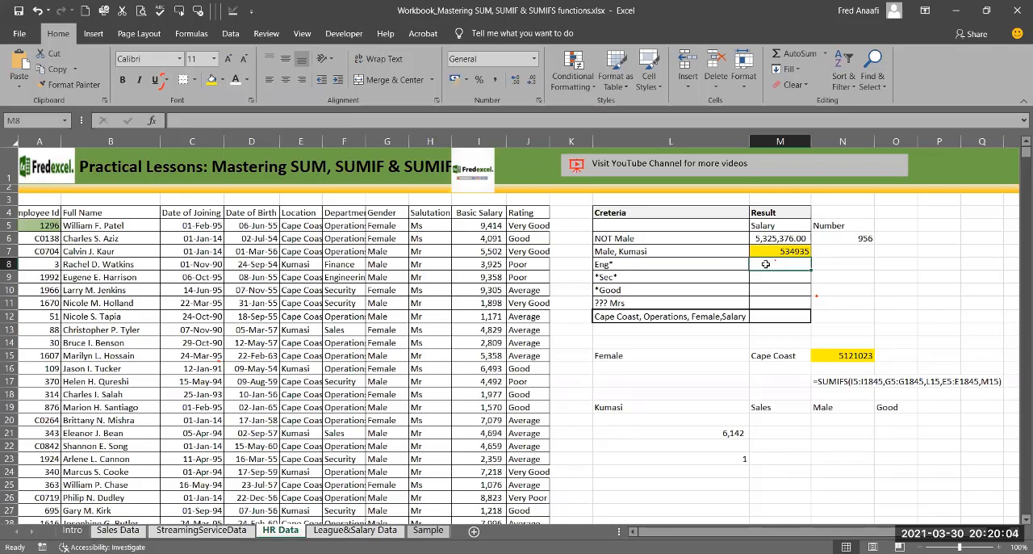
pyautogui.write('=')
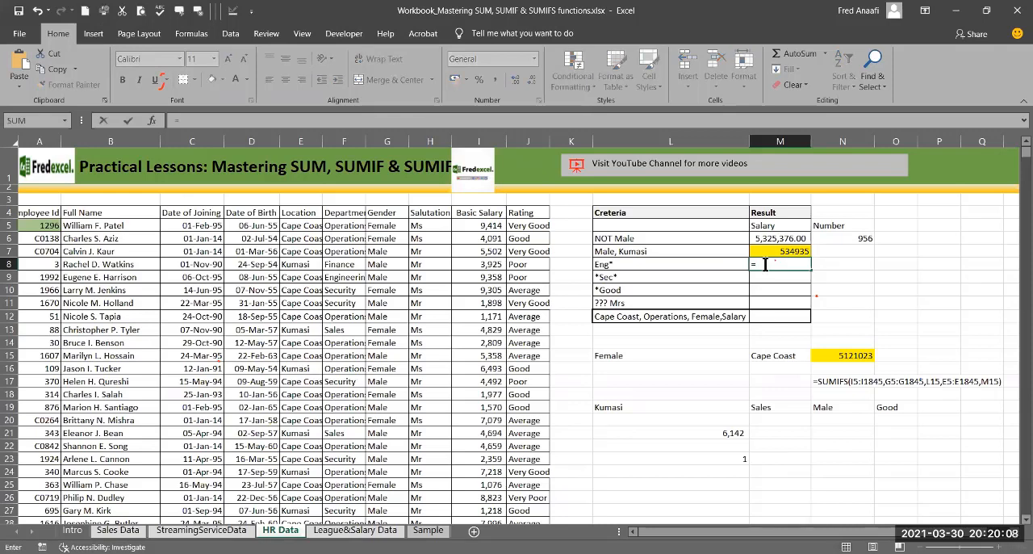
pyautogui.write('sumif')
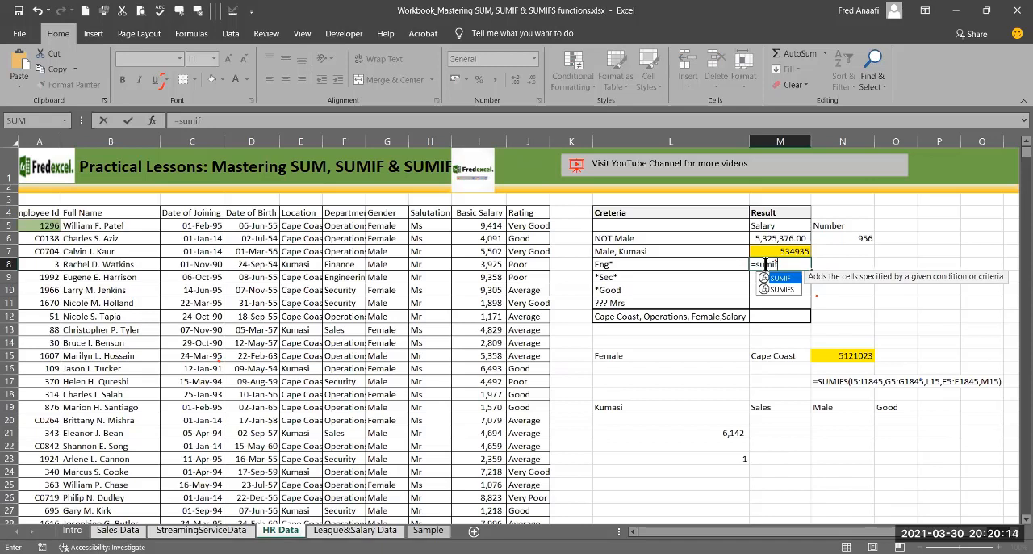
pyautogui.write('s')
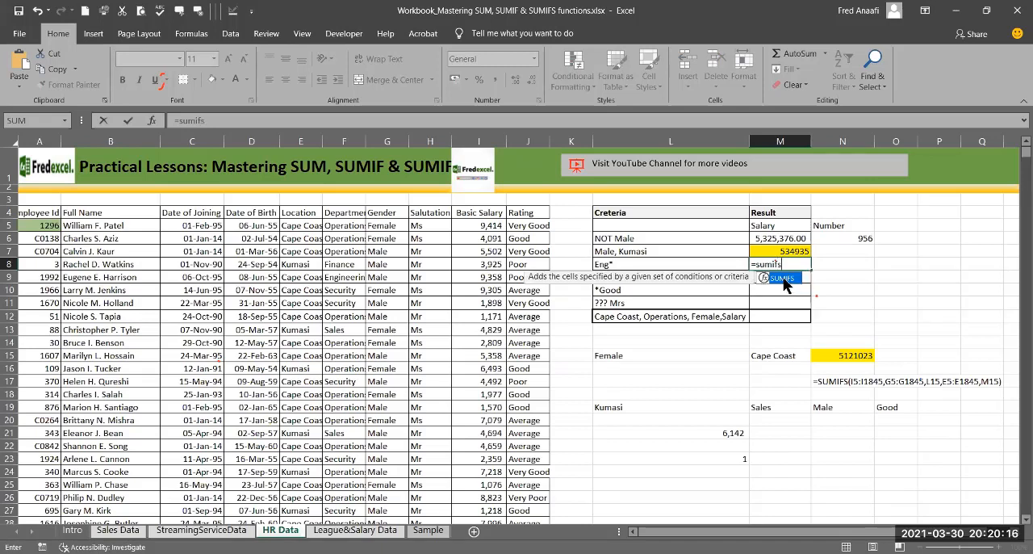
pyautogui.doubleClick(785, 279)
pyautogui.click(476, 226)
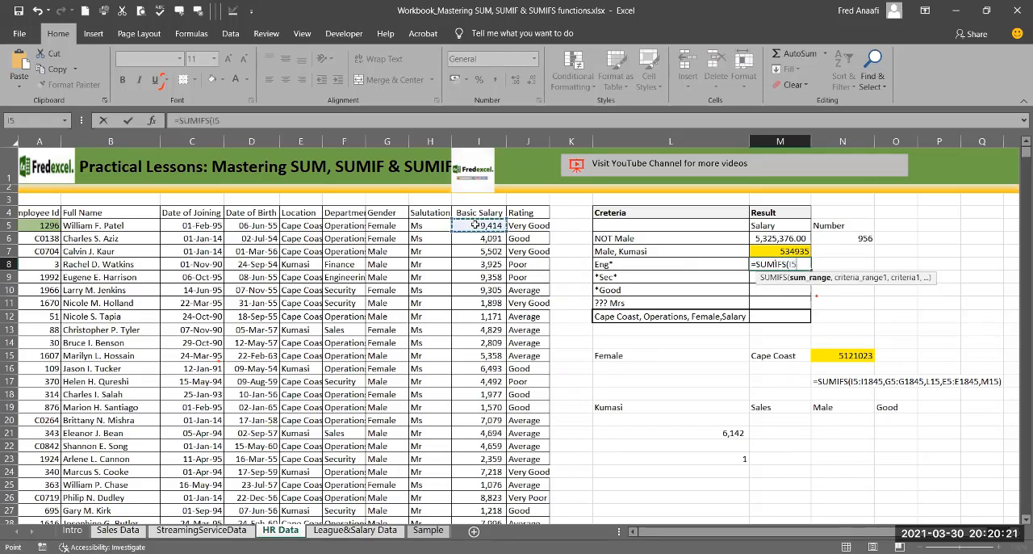
pyautogui.hotkey('ctrl', 'shift', 'Down')
pyautogui.write(',')
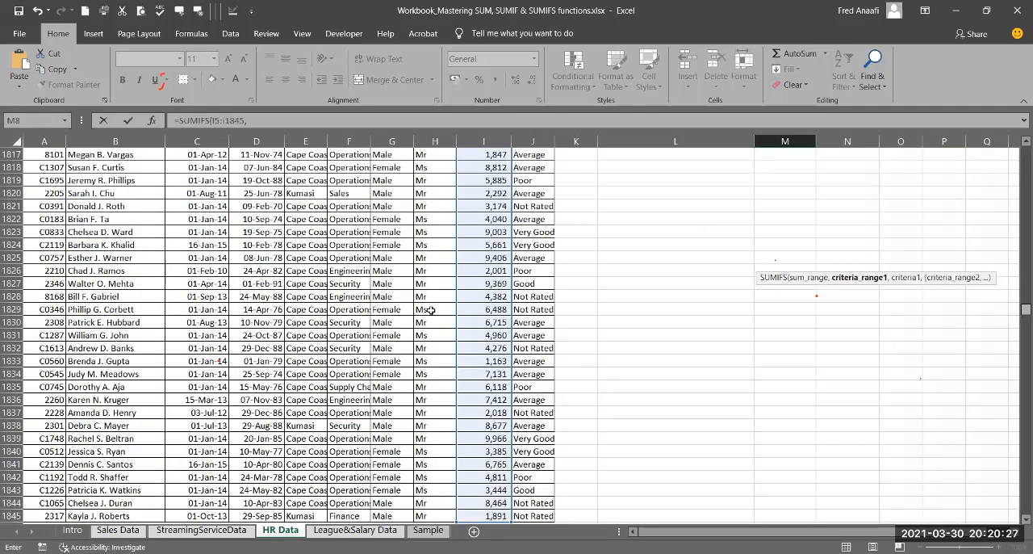
# Step: Add the Department data F5:F1845 as the criteria range with "Eng*" as its criterion, and complete the SUMIFS formula in M8
pyautogui.scroll(20, 300, 239)
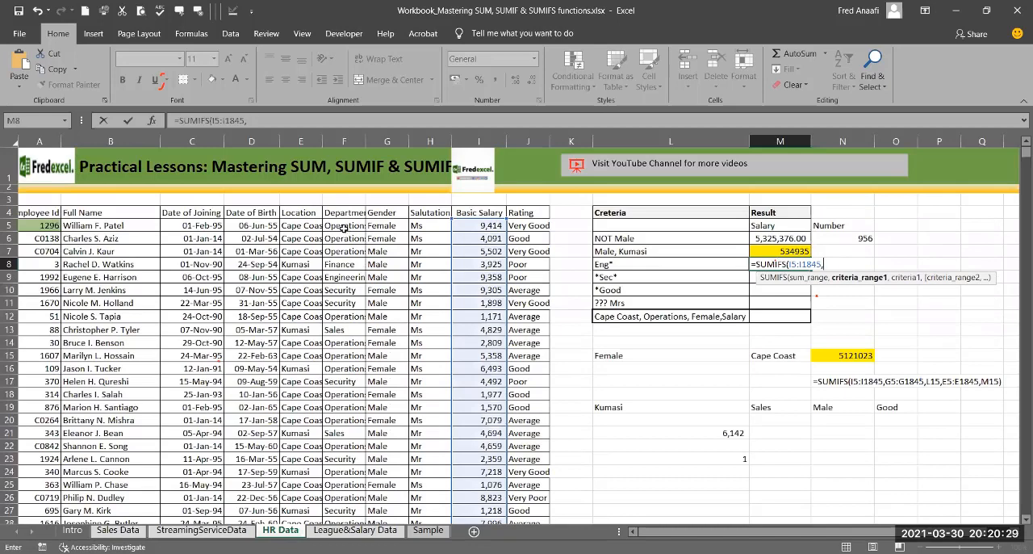
pyautogui.click(344, 229)
pyautogui.hotkey('ctrl', 'shift', 'Down')
pyautogui.write(',')
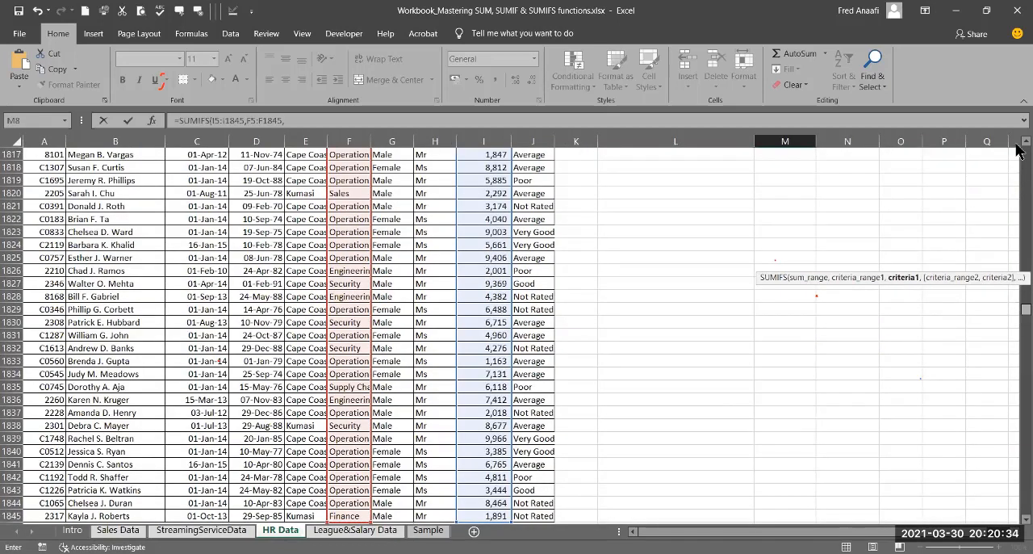
pyautogui.write('"')
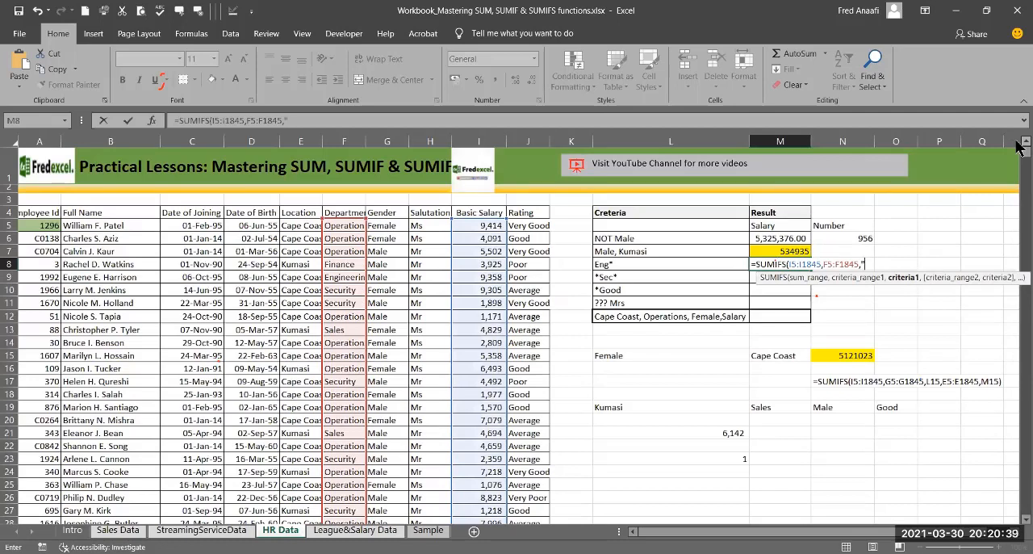
pyautogui.write('Eng*"')
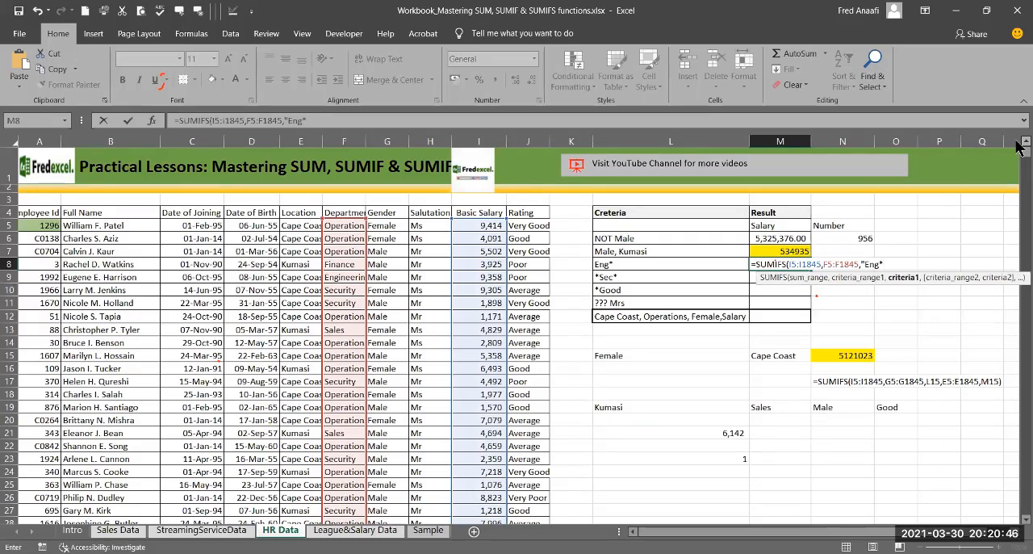
pyautogui.write('")')
pyautogui.press('Return')
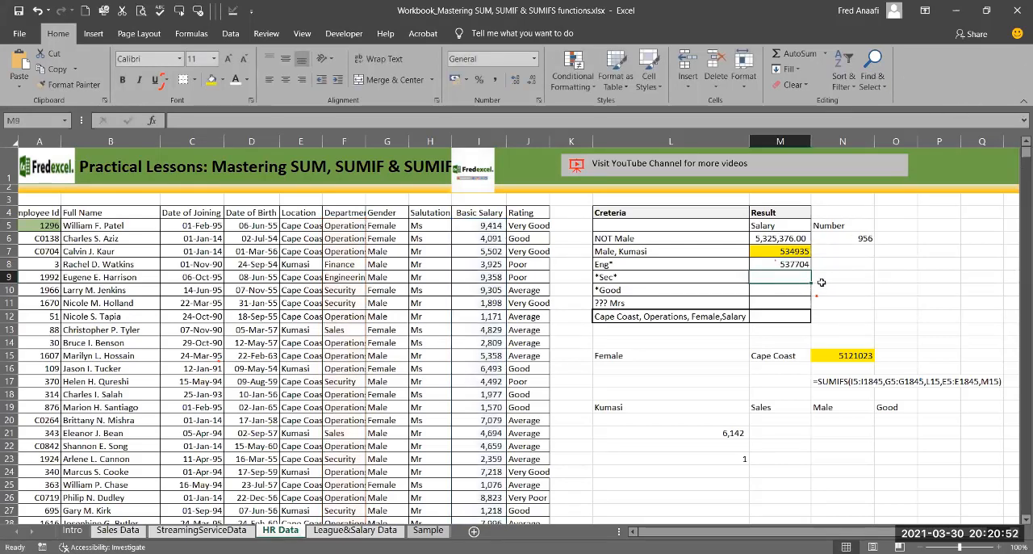
pyautogui.click(763, 264)
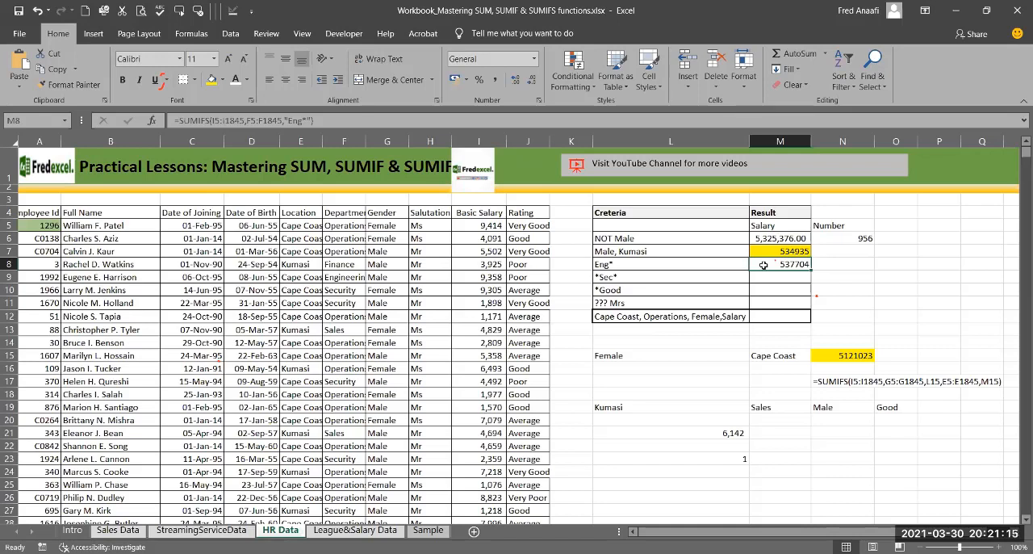
# Step: Begin a SUMIFS formula in M11 for the ??? salutation criterion, with the Basic Salary data I5:I1845 as the sum range
pyautogui.click(629, 303)
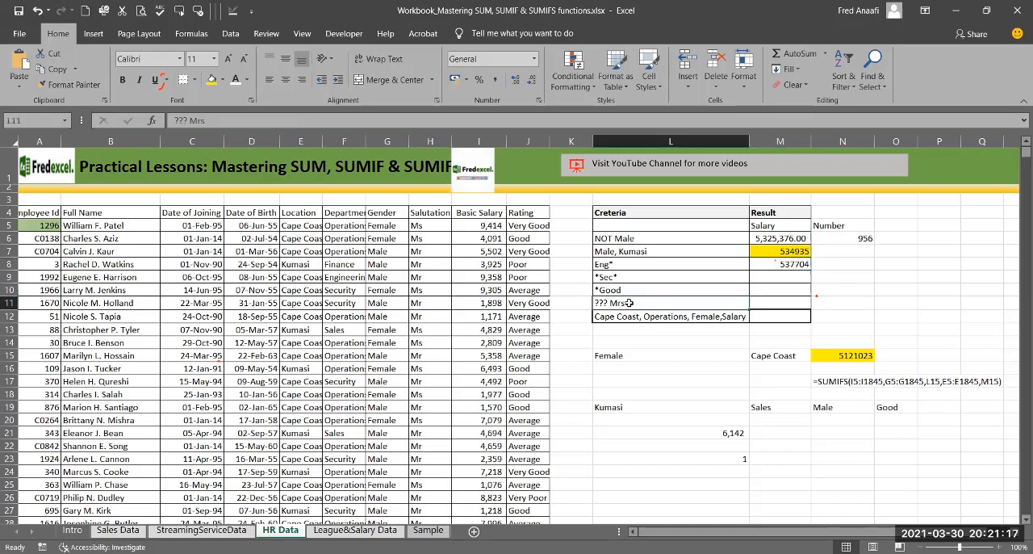
pyautogui.click(774, 303)
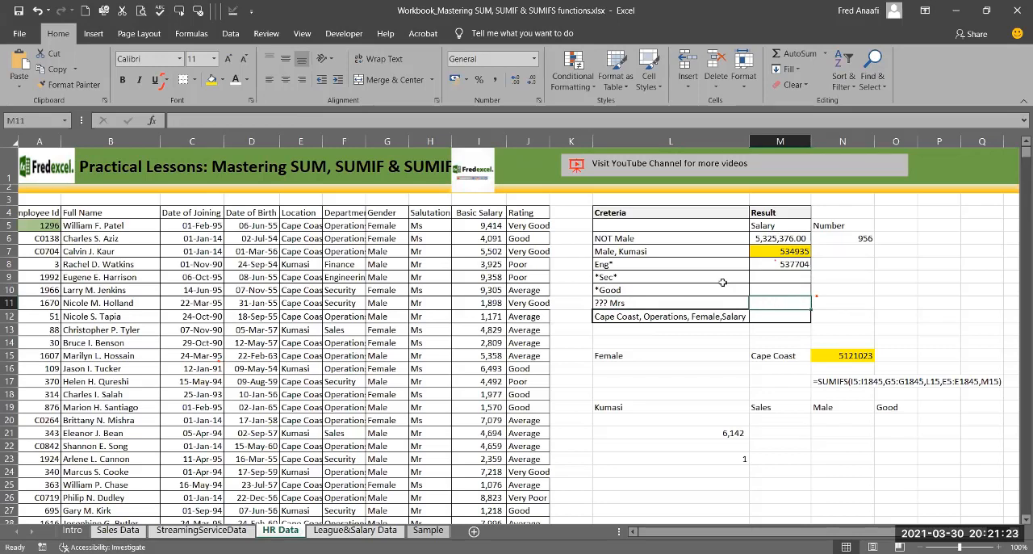
pyautogui.click(423, 215)
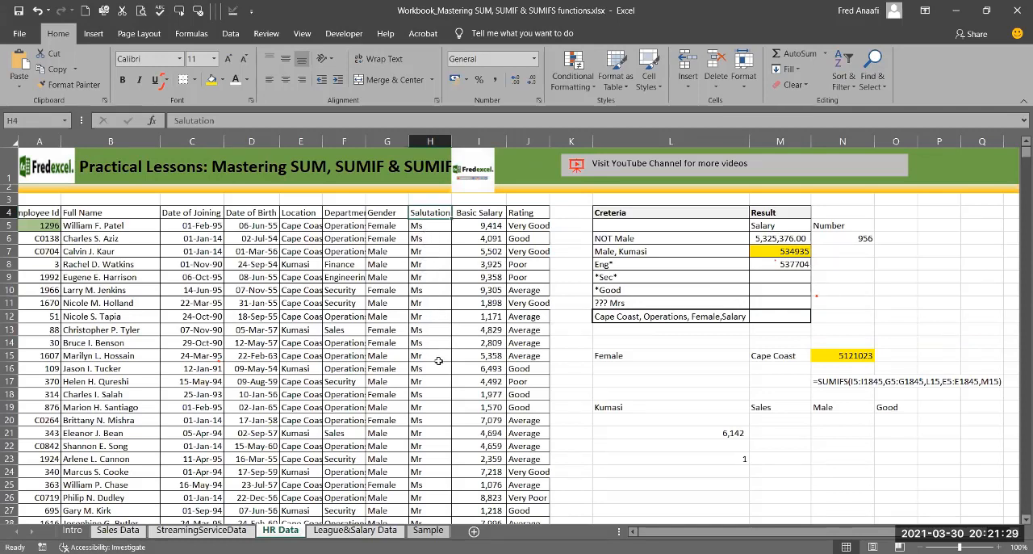
pyautogui.click(772, 303)
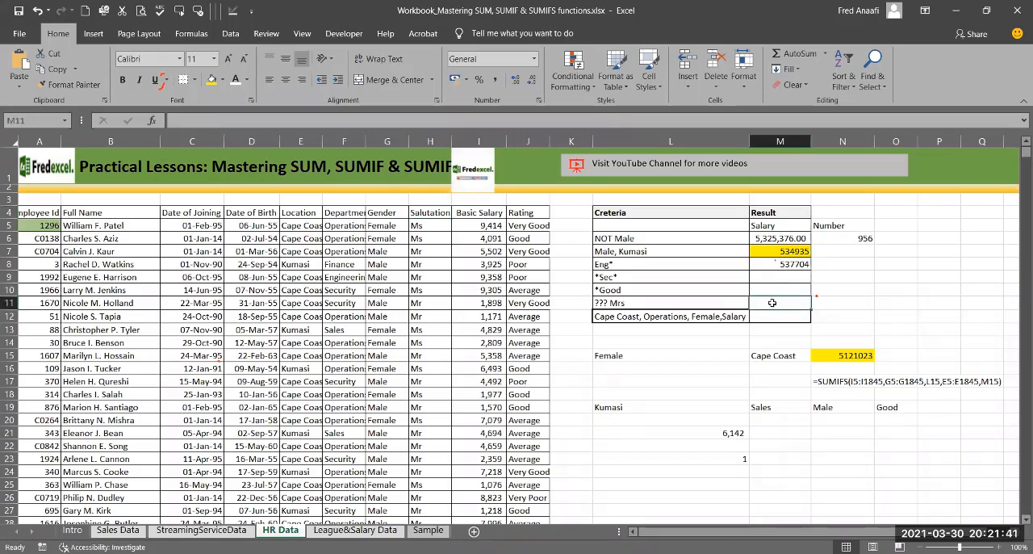
pyautogui.write('+')
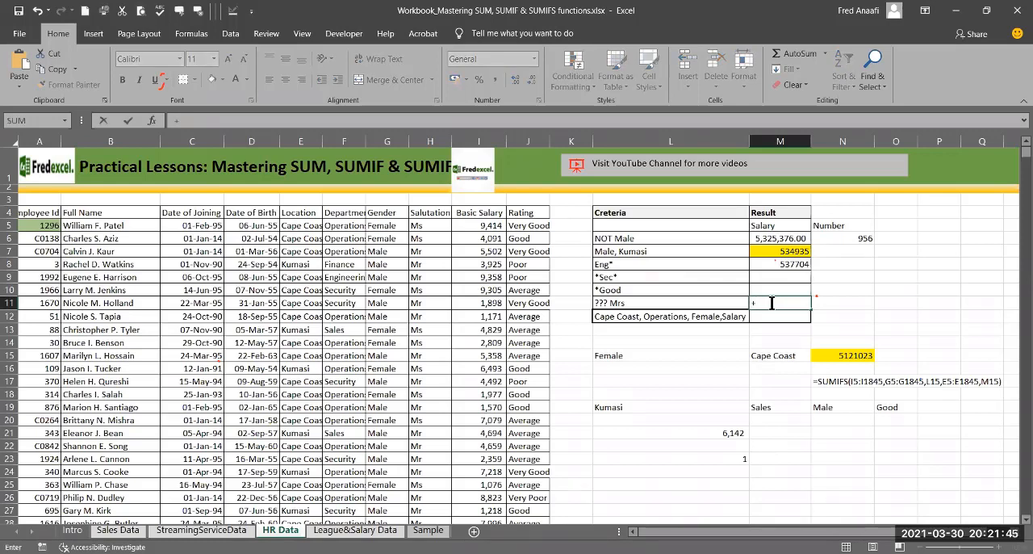
pyautogui.write('sumifs(')
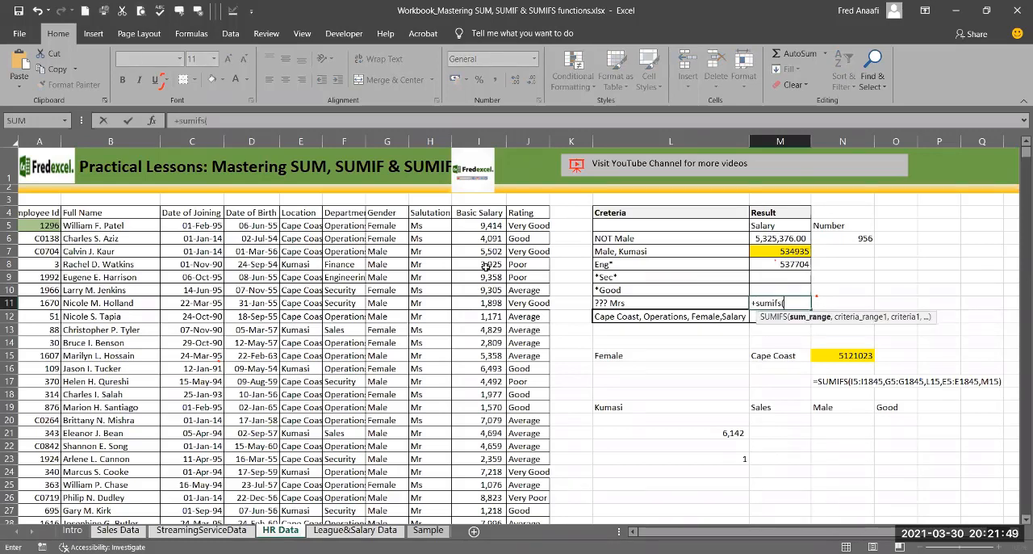
pyautogui.click(475, 226)
pyautogui.hotkey('ctrl', 'shift', 'Down')
pyautogui.write(',')
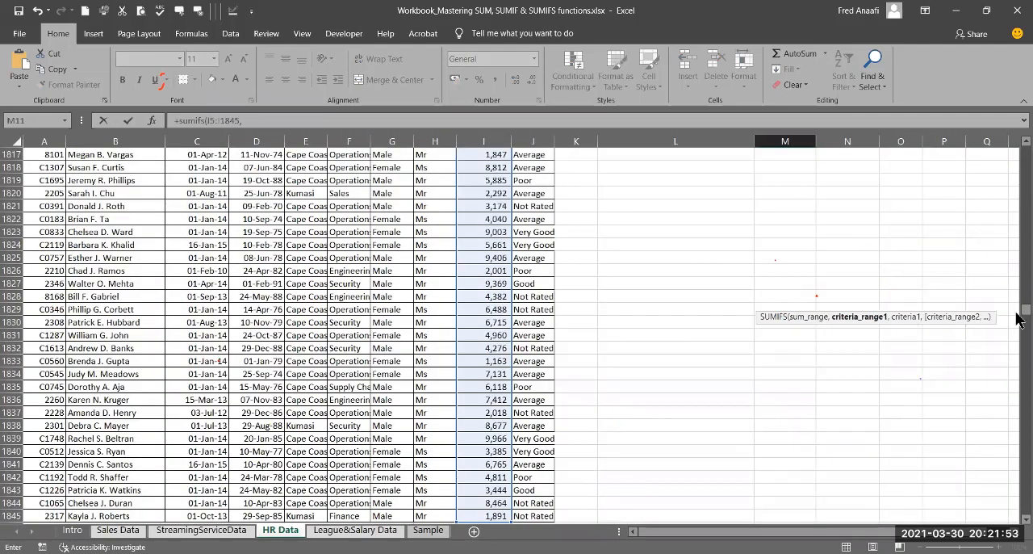
# Step: Add the Salutation data H5:H1845 as the criteria range with "???" as its criterion, and complete the SUMIFS formula in M11
pyautogui.moveTo(1019, 313); pyautogui.dragTo(1019, 118)
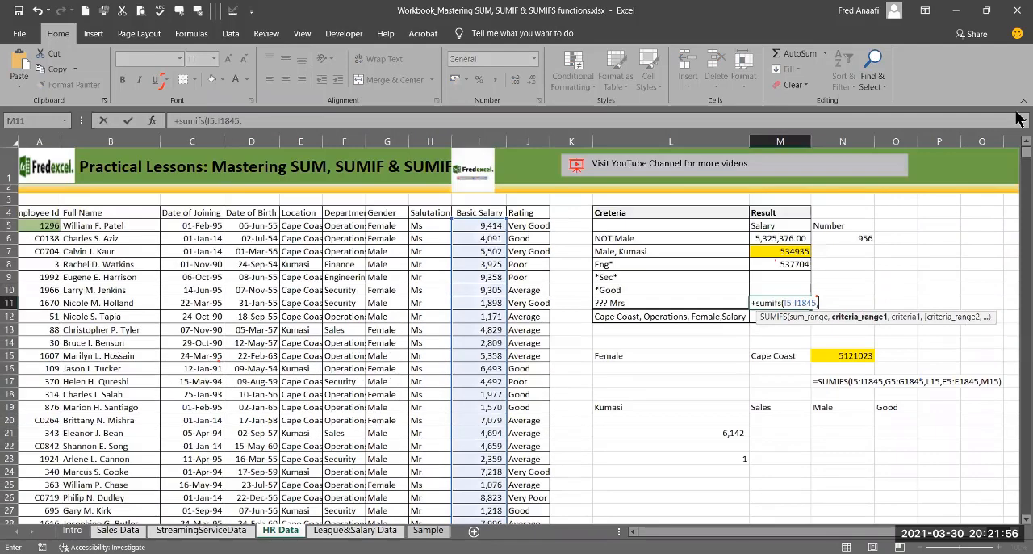
pyautogui.click(417, 226)
pyautogui.hotkey('ctrl', 'shift', 'Down')
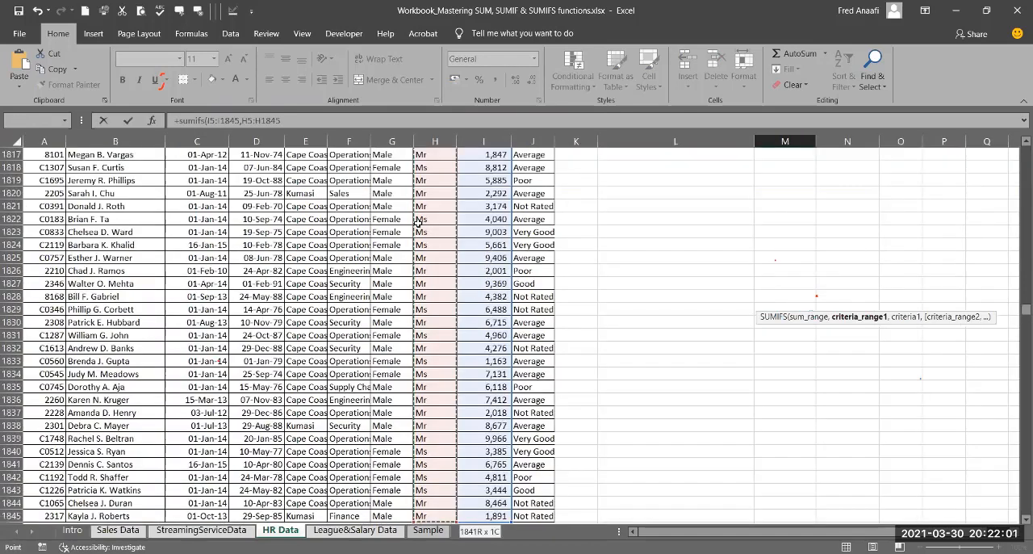
pyautogui.write(',')
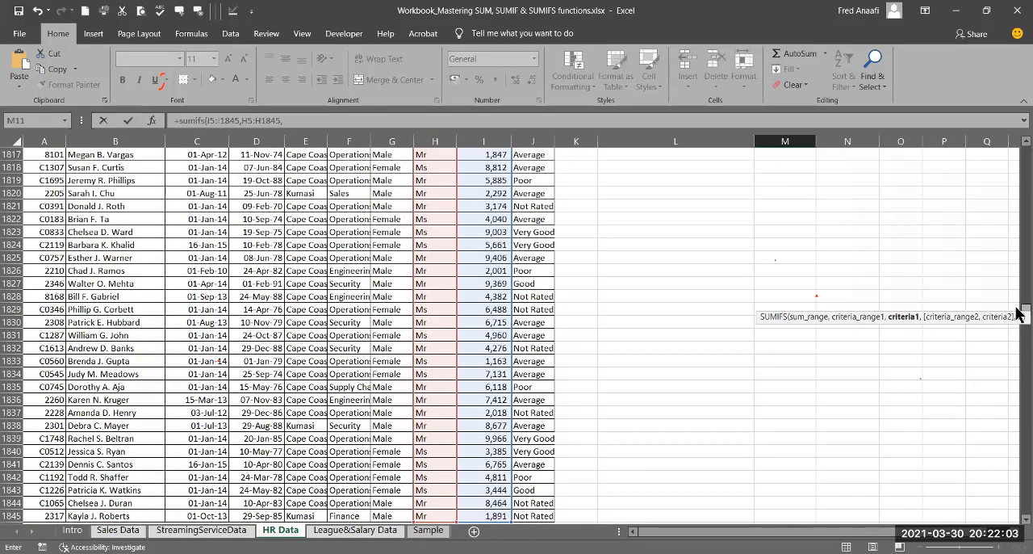
pyautogui.moveTo(1019, 313); pyautogui.dragTo(1018, 131)
pyautogui.write('"')
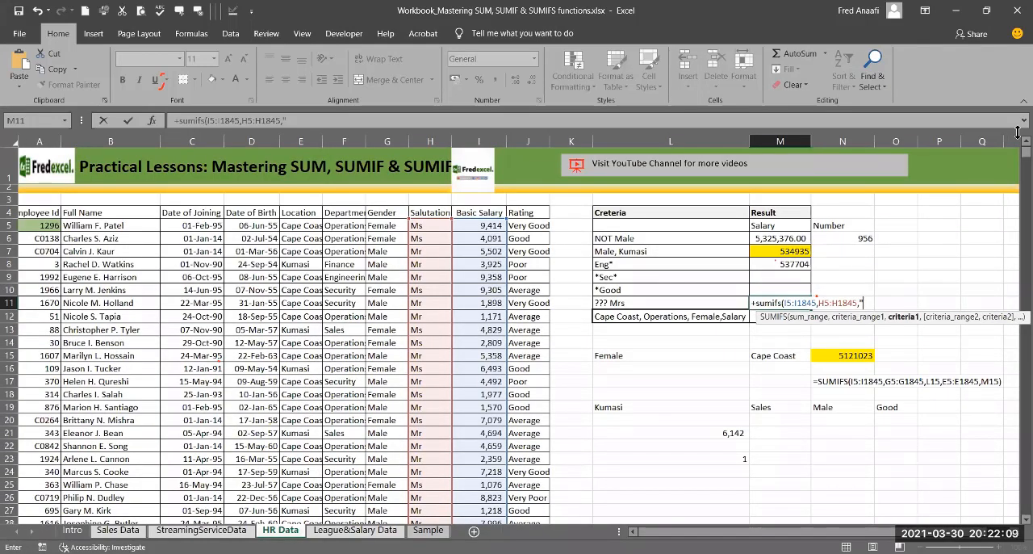
pyautogui.write('???")')
pyautogui.press('Return')
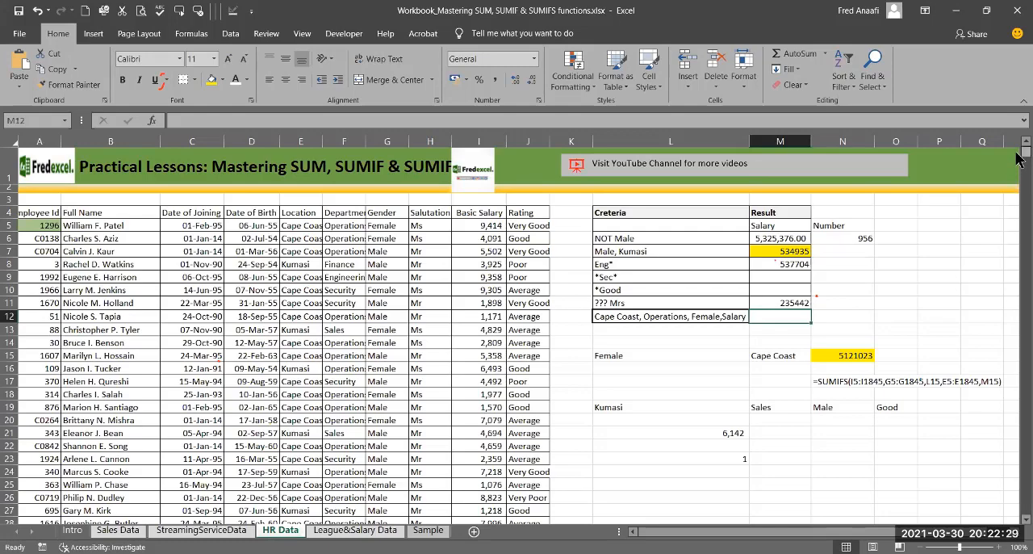
pyautogui.moveTo(1016, 153)
pyautogui.mouseDown()
pyautogui.moveTo(1017, 185)
pyautogui.moveTo(1017, 142)
pyautogui.mouseUp()
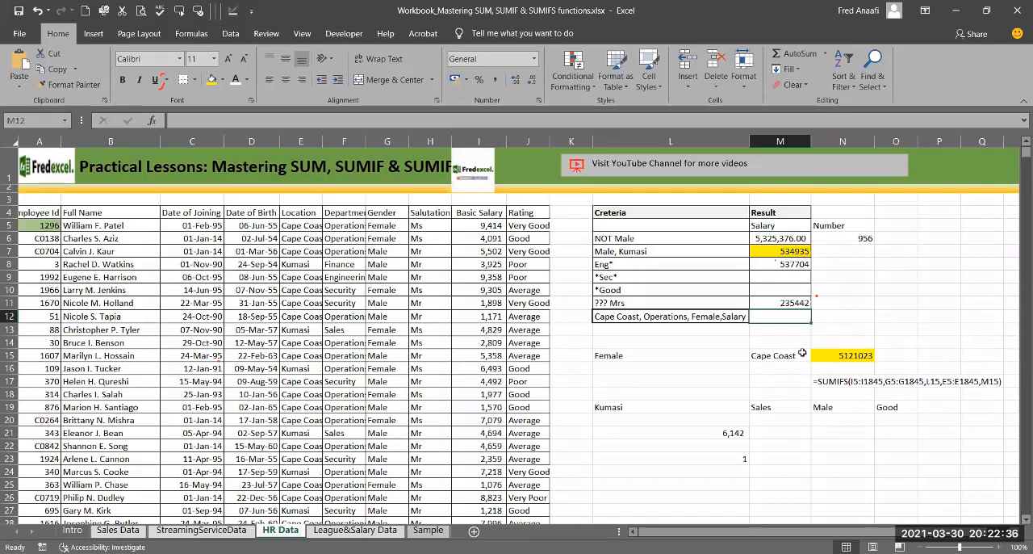
pyautogui.click(780, 304)
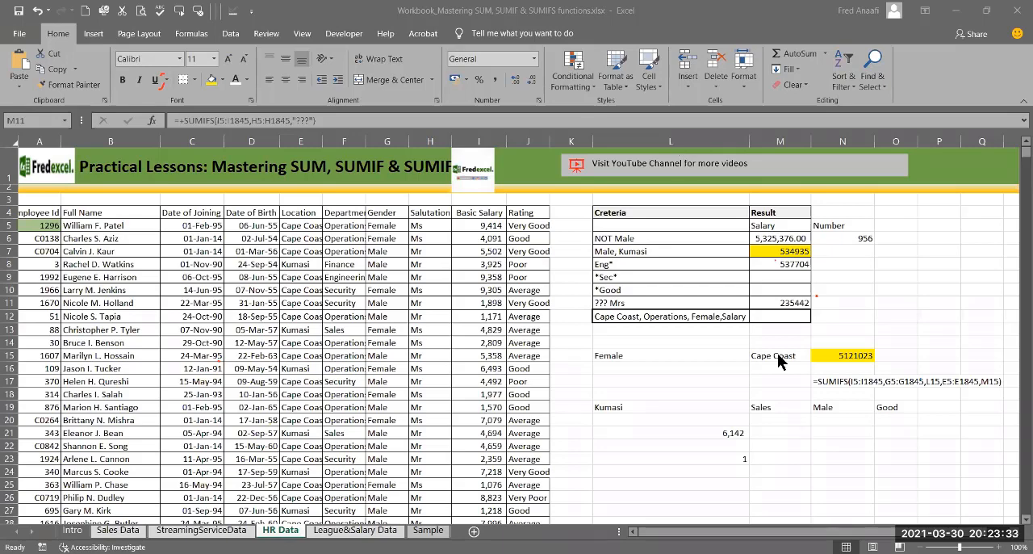
# Step: Shorten the wildcard criterion in the M11 SUMIFS formula to "??" to total salaries for two-character salutations
pyautogui.doubleClick(787, 303)
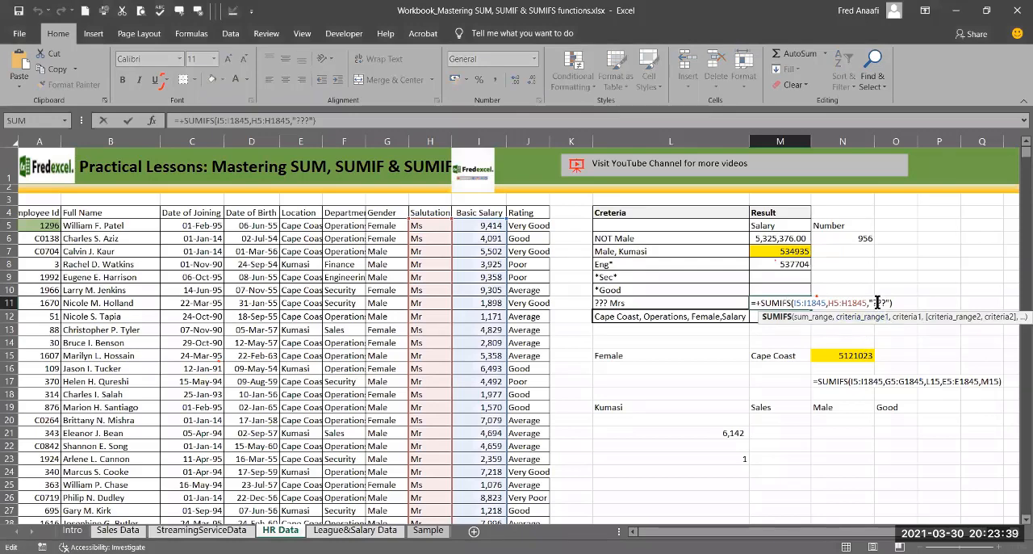
pyautogui.click(879, 303)
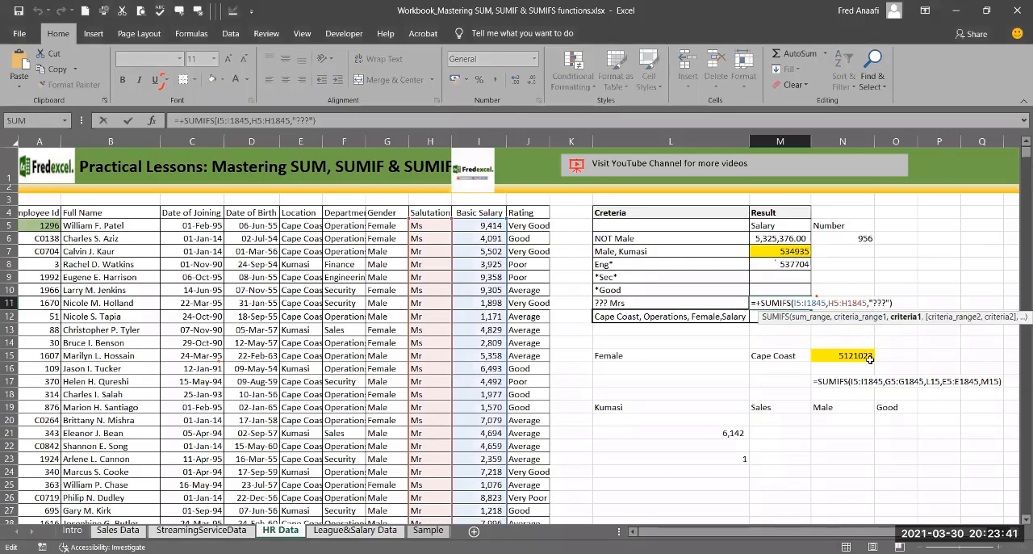
pyautogui.press('Return')
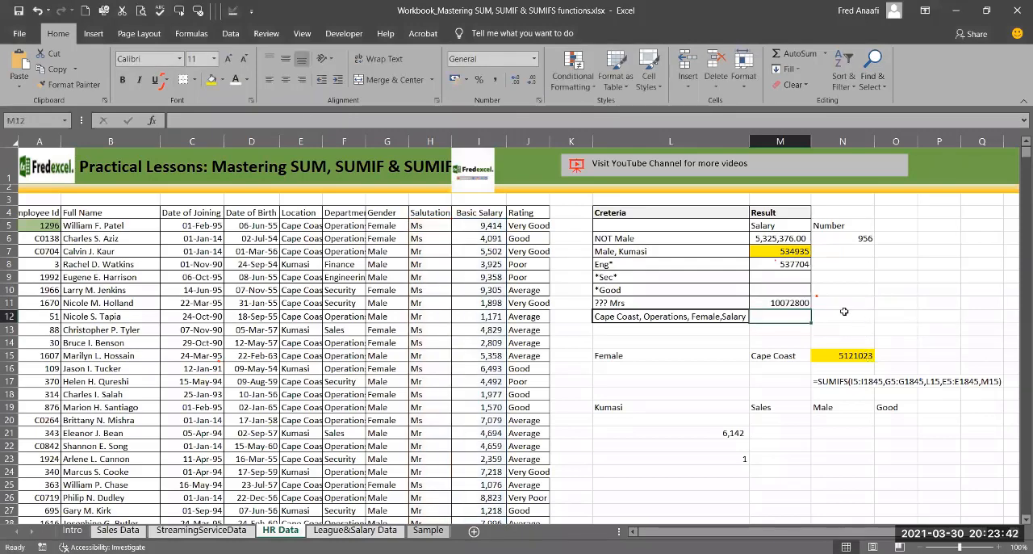
# Step: Shorten the wildcard criterion in the M11 SUMIFS formula to "?" to total salaries for one-character salutations
pyautogui.click(789, 302)
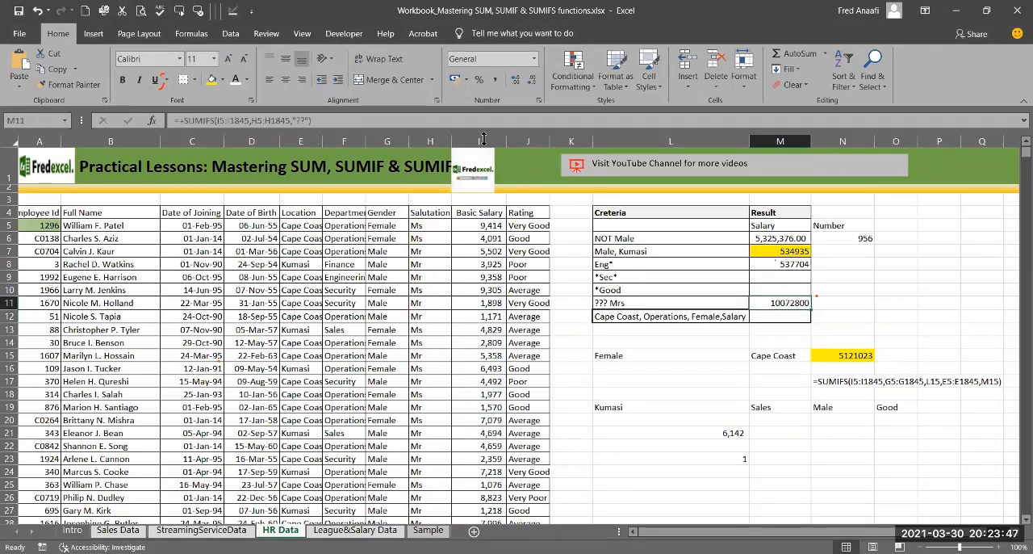
pyautogui.click(308, 121)
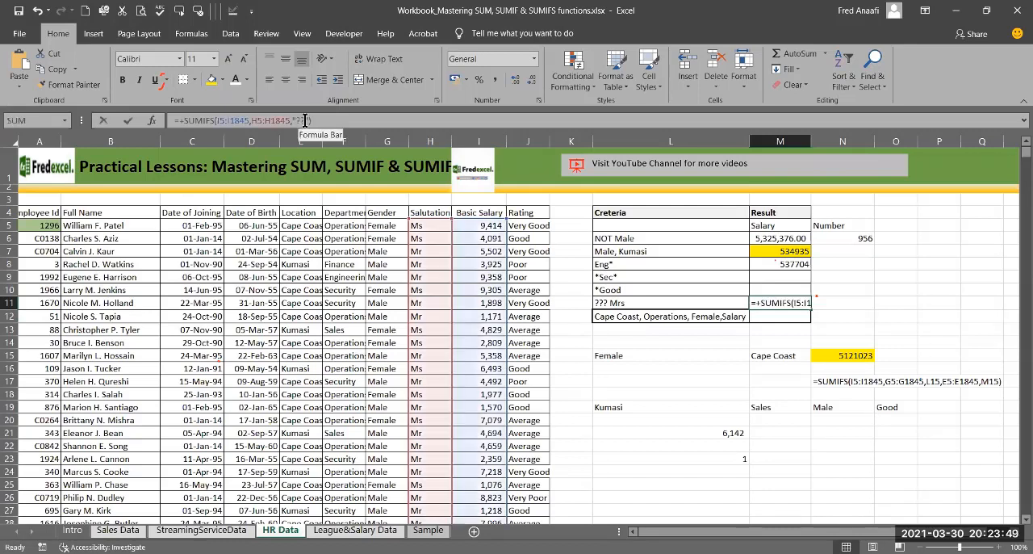
pyautogui.click(310, 123)
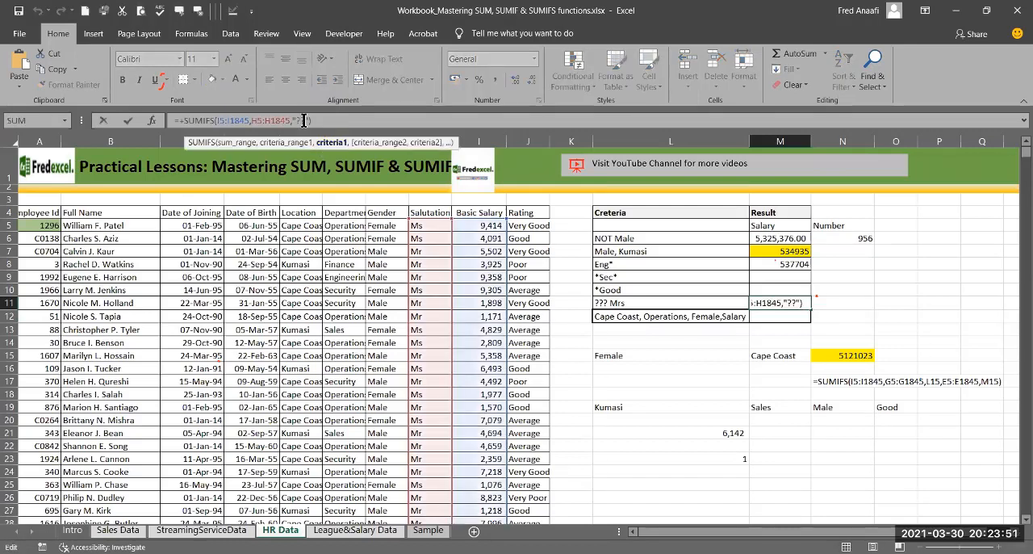
pyautogui.press('BackSpace')
pyautogui.press('Return')
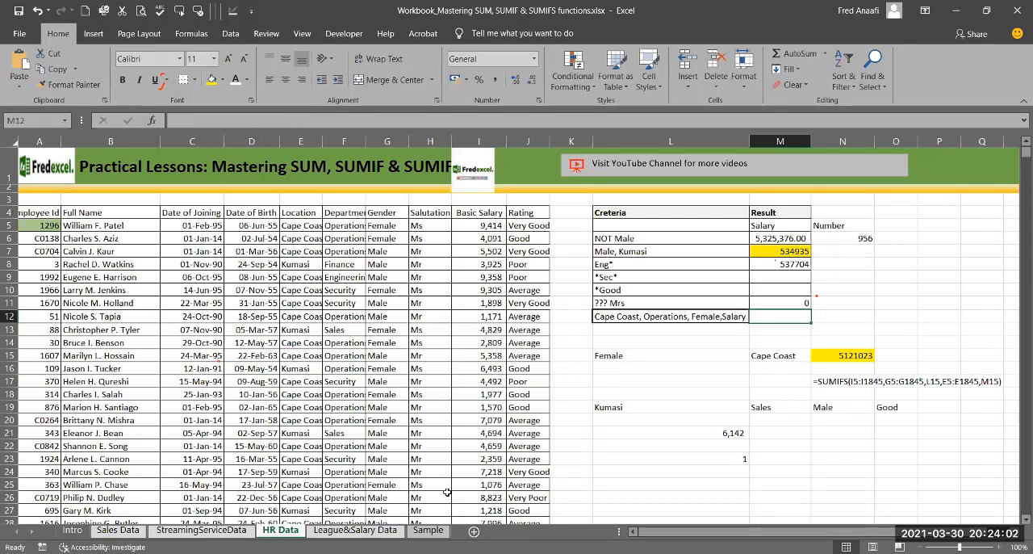
# Step: Open the Sample sheet containing the HR Analytics Dashboard
pyautogui.click(517, 552)
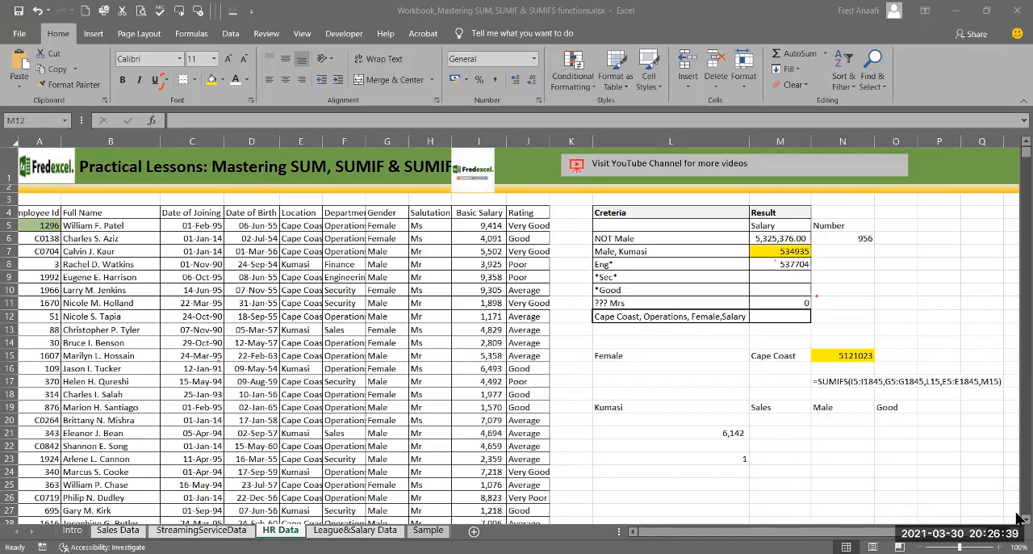
pyautogui.click(428, 531)
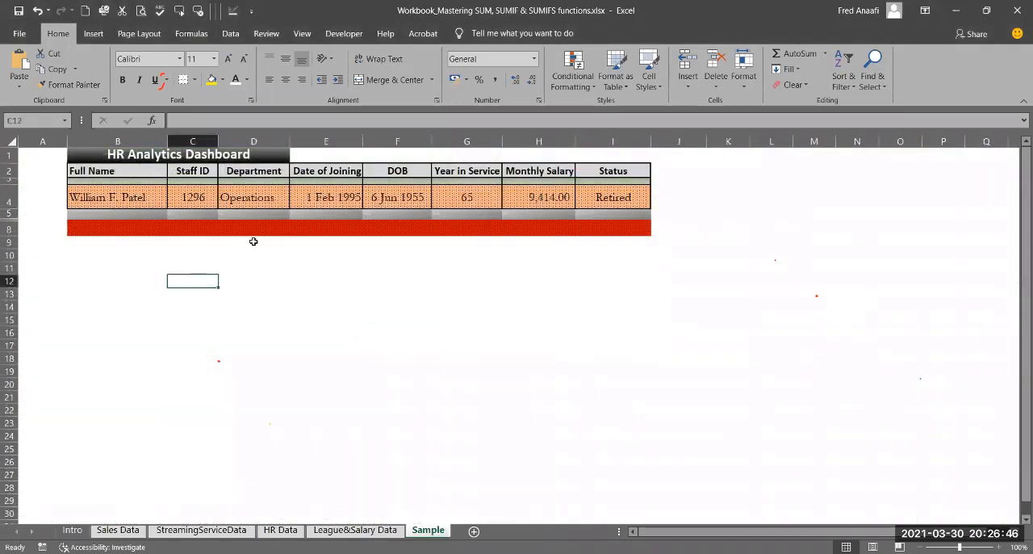
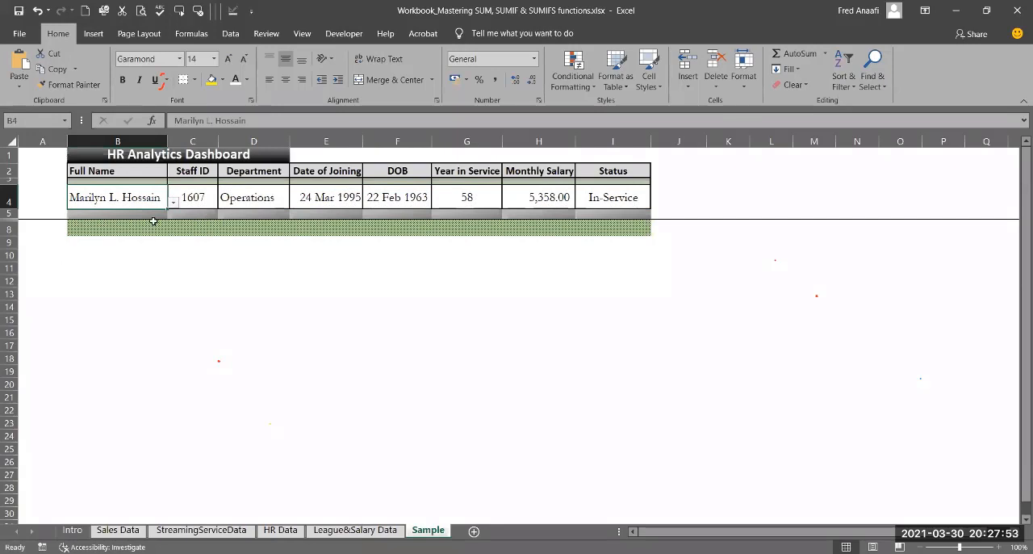
# Step: Examine the formulas behind the dashboard fields from Staff ID in C4 through Status in I4
pyautogui.click(207, 196)
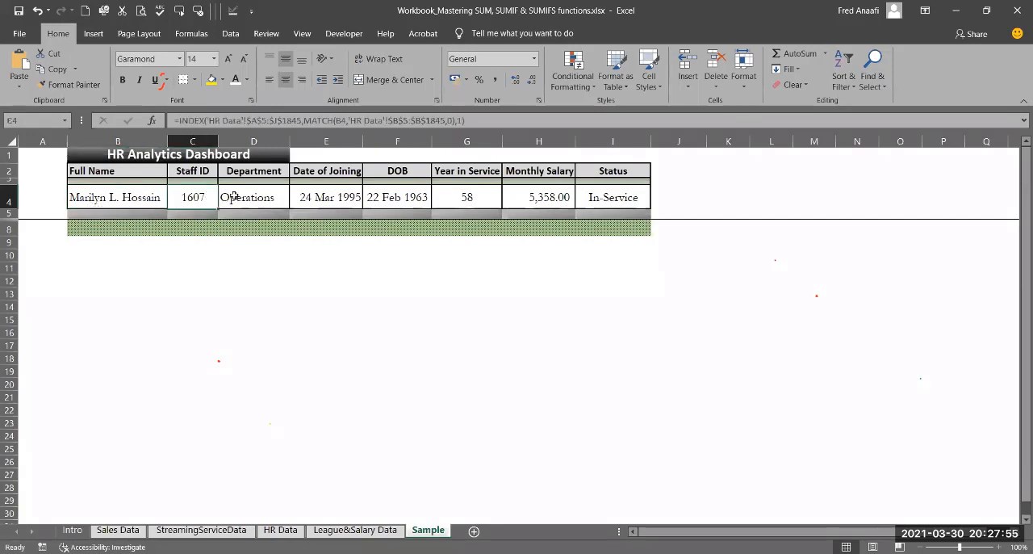
pyautogui.click(239, 197)
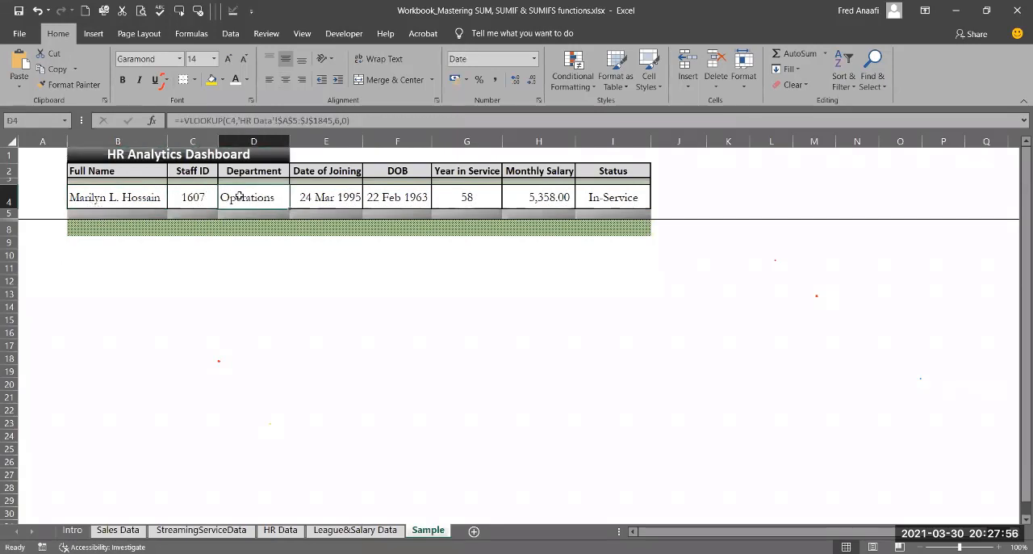
pyautogui.click(339, 195)
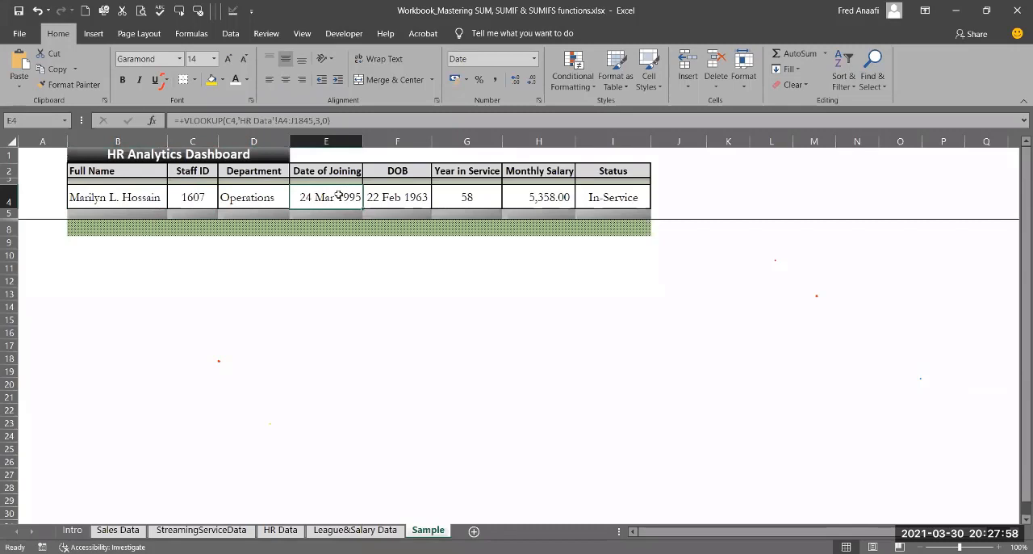
pyautogui.click(408, 192)
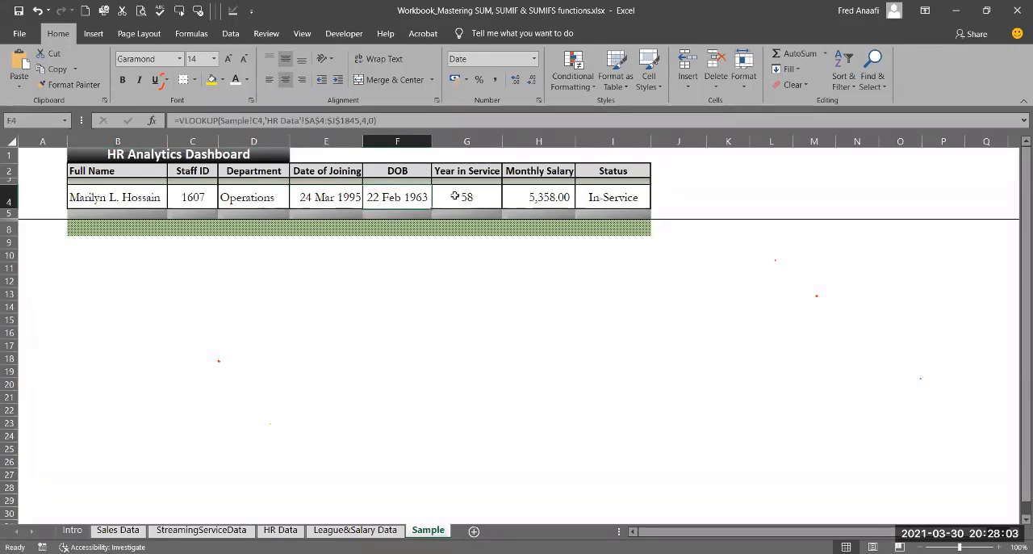
pyautogui.click(458, 199)
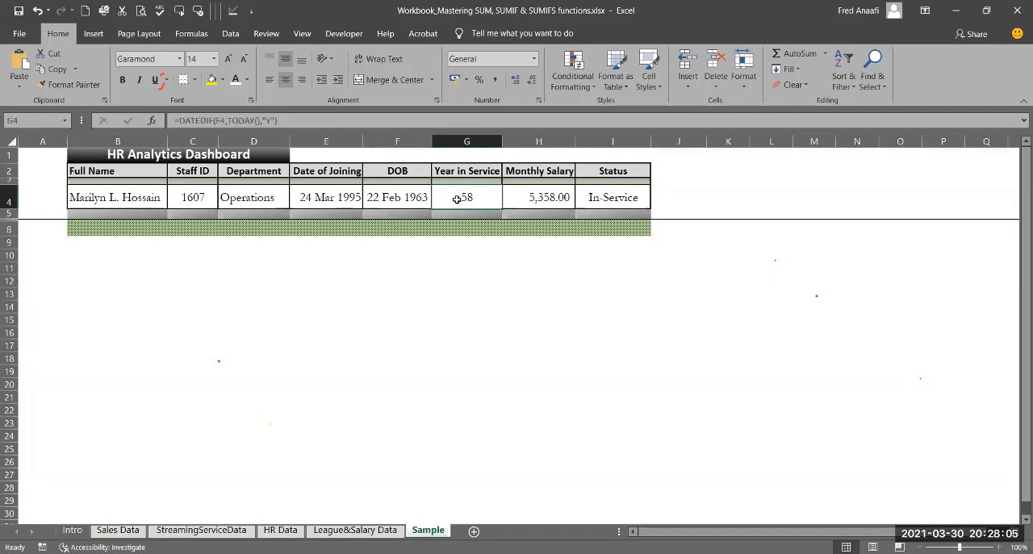
pyautogui.click(540, 199)
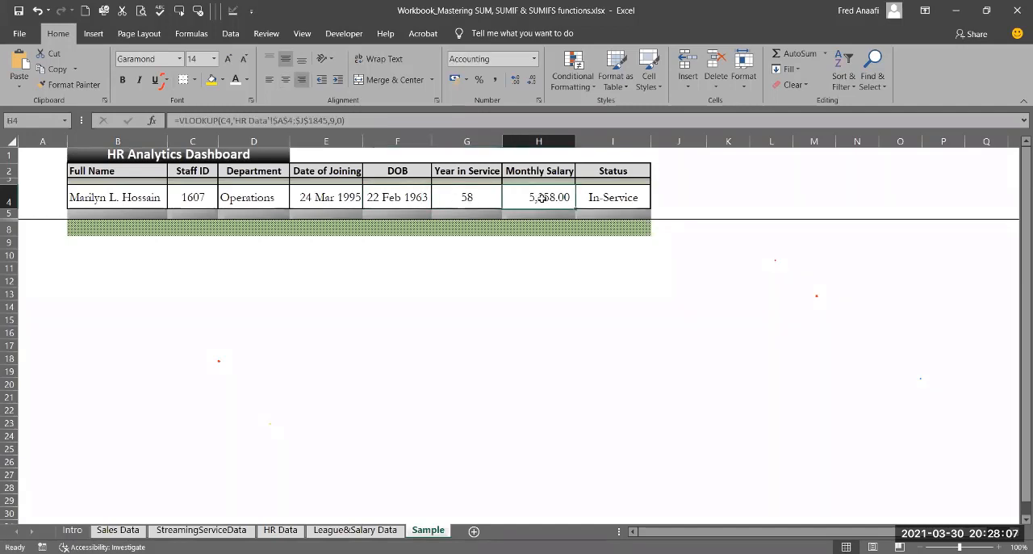
pyautogui.click(602, 192)
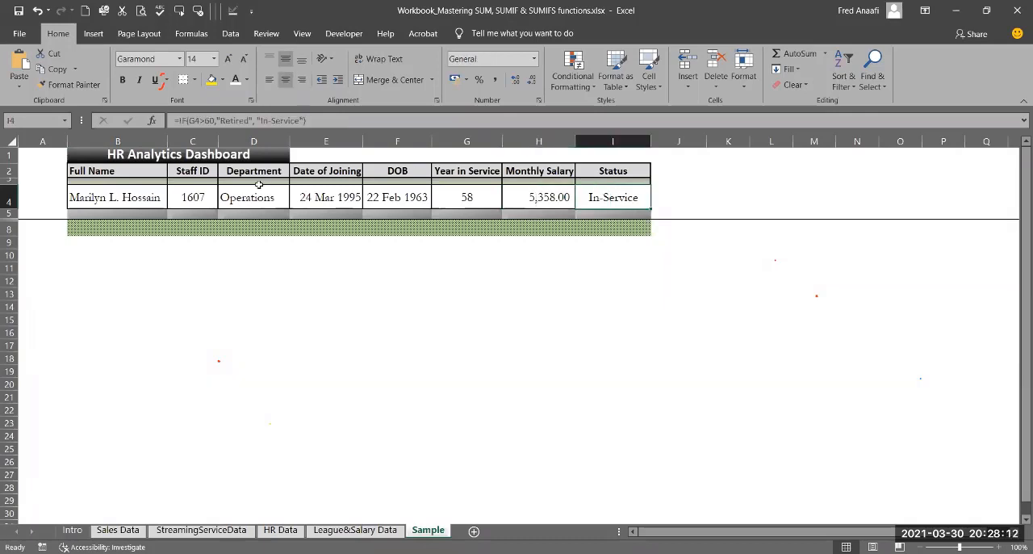
# Step: Choose a different employee from the Full Name list in B4 to load that person's dashboard record
pyautogui.click(149, 193)
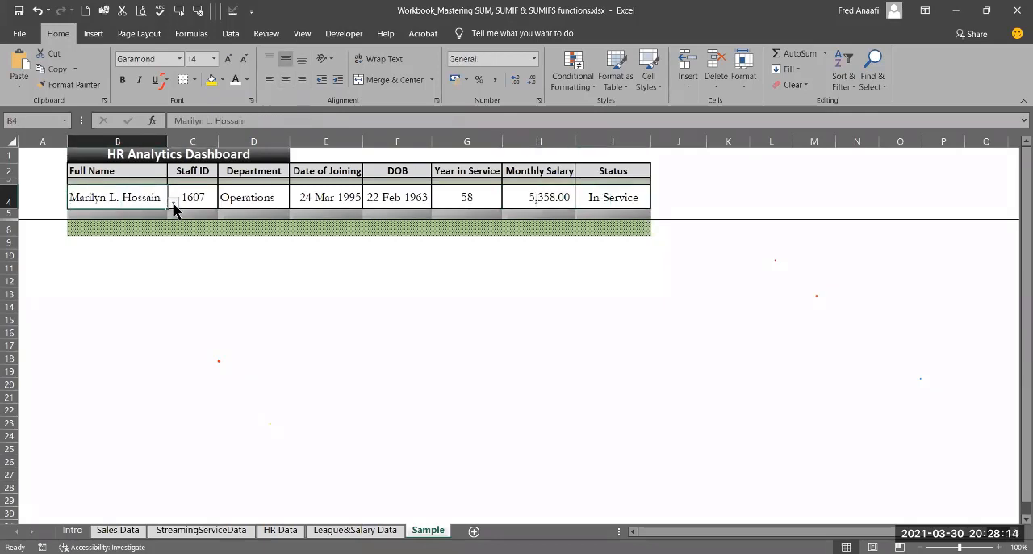
pyautogui.click(173, 203)
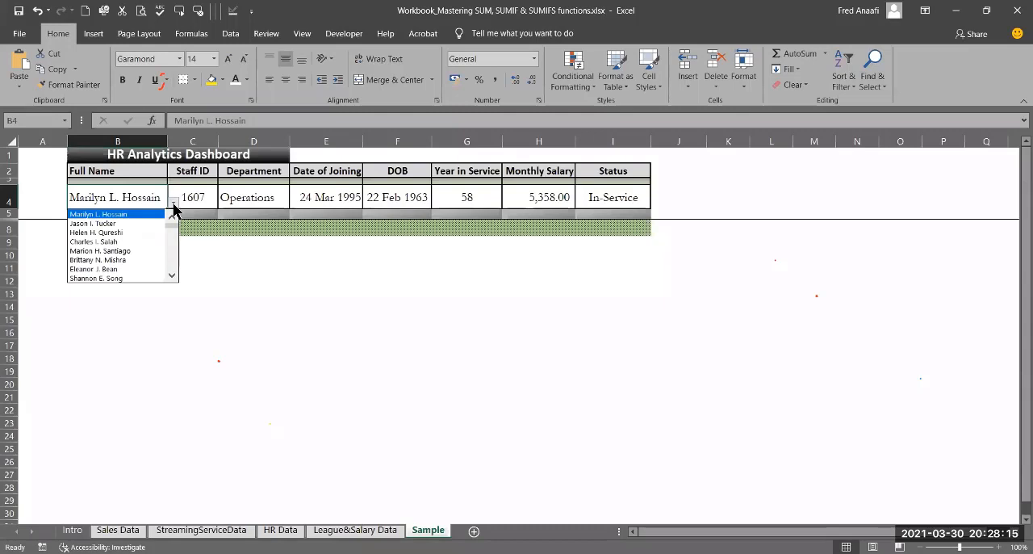
pyautogui.click(141, 260)
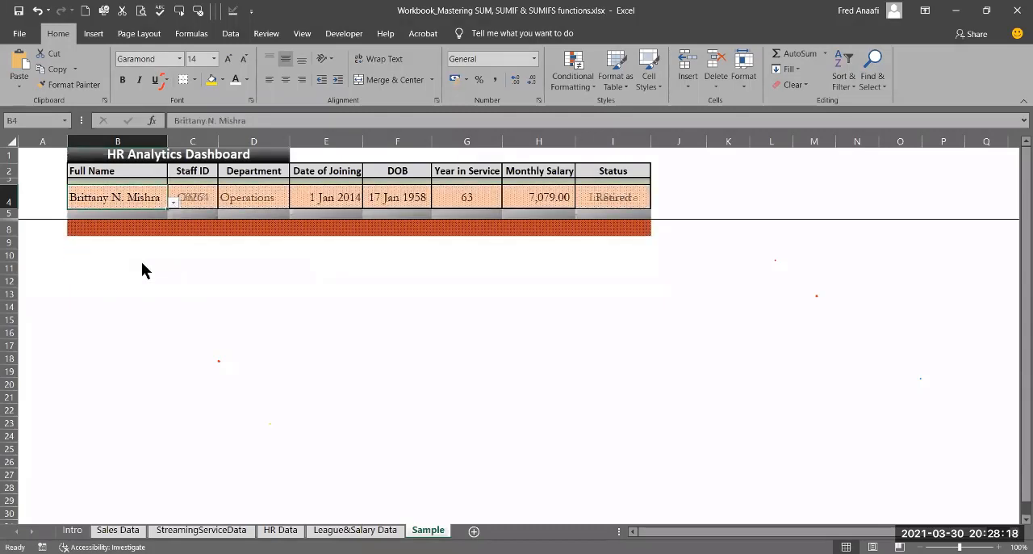
# Step: Pick another employee further down the Full Name list in B4 to test the dashboard again
pyautogui.click(172, 202)
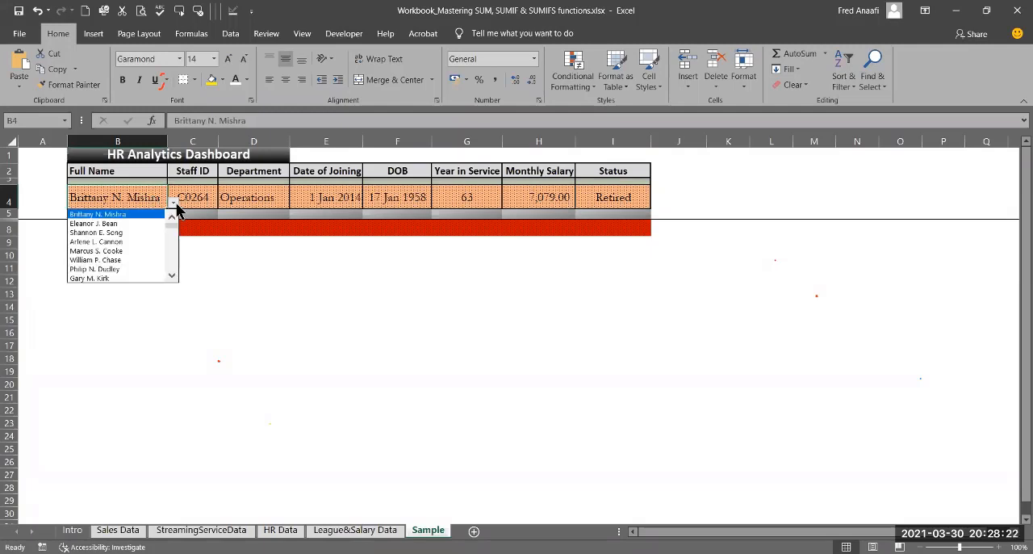
pyautogui.click(172, 276)
pyautogui.moveTo(171, 275); pyautogui.dragTo(115, 274)
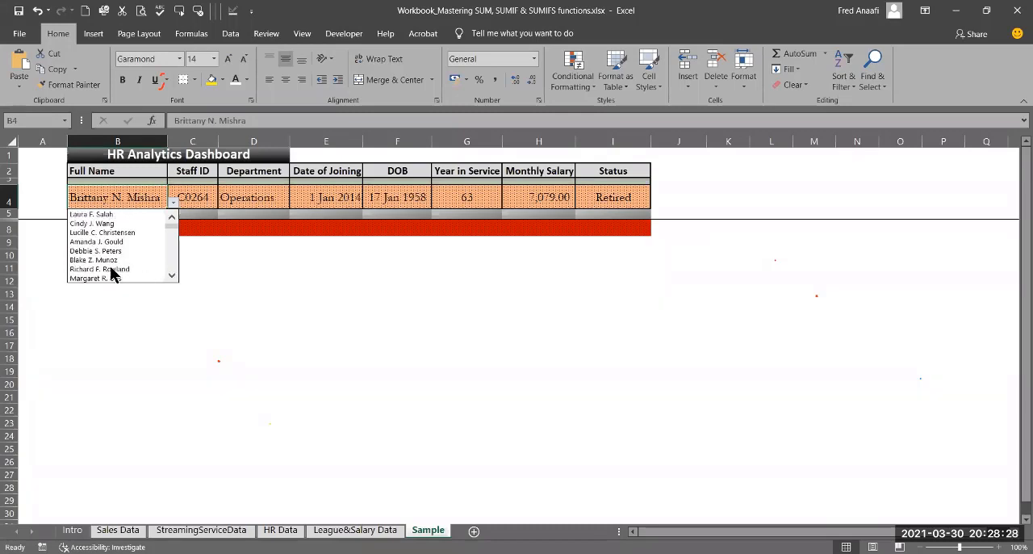
pyautogui.click(111, 269)
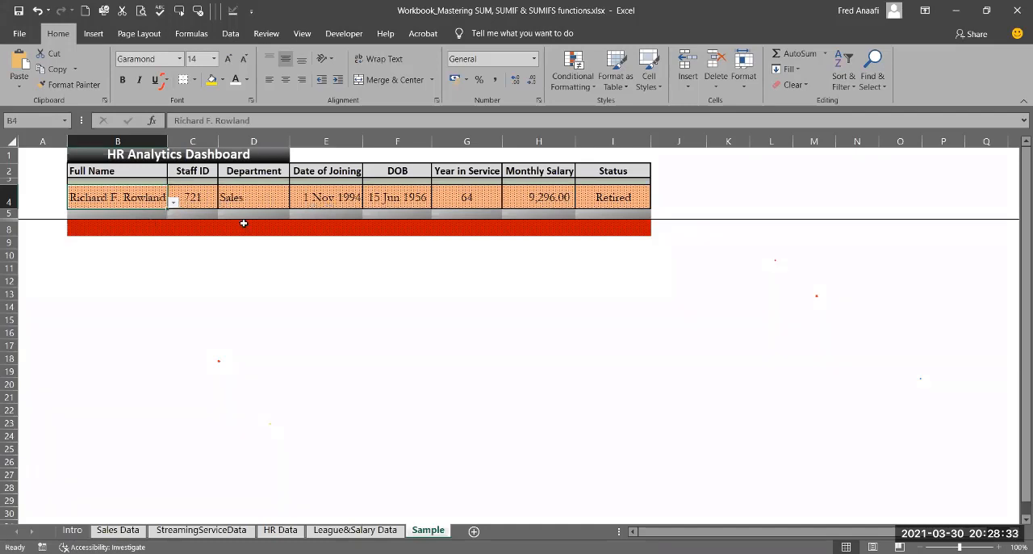
# Step: Select a Security department employee from much further down the Full Name list in B4
pyautogui.click(173, 205)
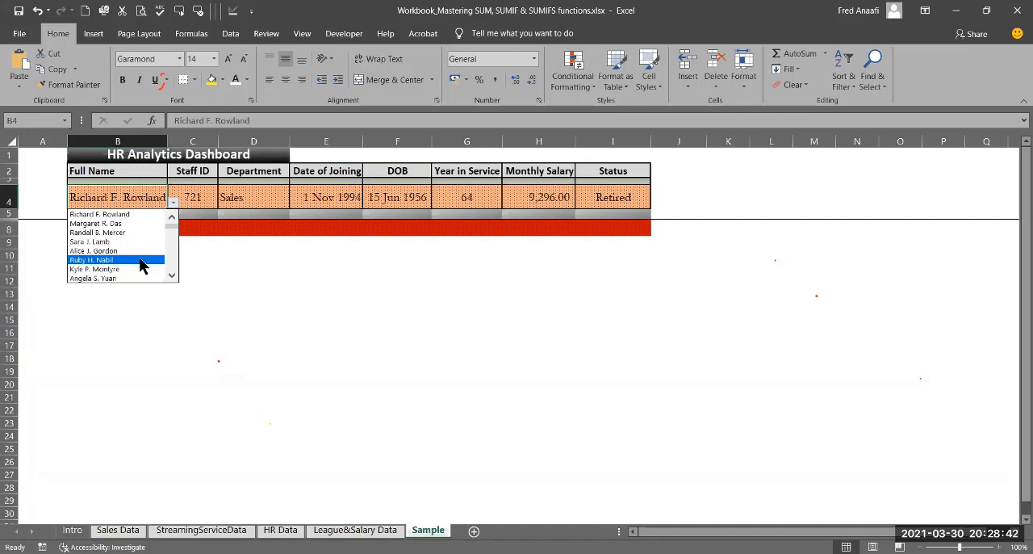
pyautogui.click(171, 276)
pyautogui.click(171, 275)
pyautogui.click(171, 275)
pyautogui.click(171, 276)
pyautogui.click(171, 275)
pyautogui.click(170, 275)
pyautogui.click(171, 275)
pyautogui.click(171, 275)
pyautogui.click(170, 276)
pyautogui.click(170, 275)
pyautogui.click(171, 275)
pyautogui.moveTo(171, 227); pyautogui.dragTo(171, 262)
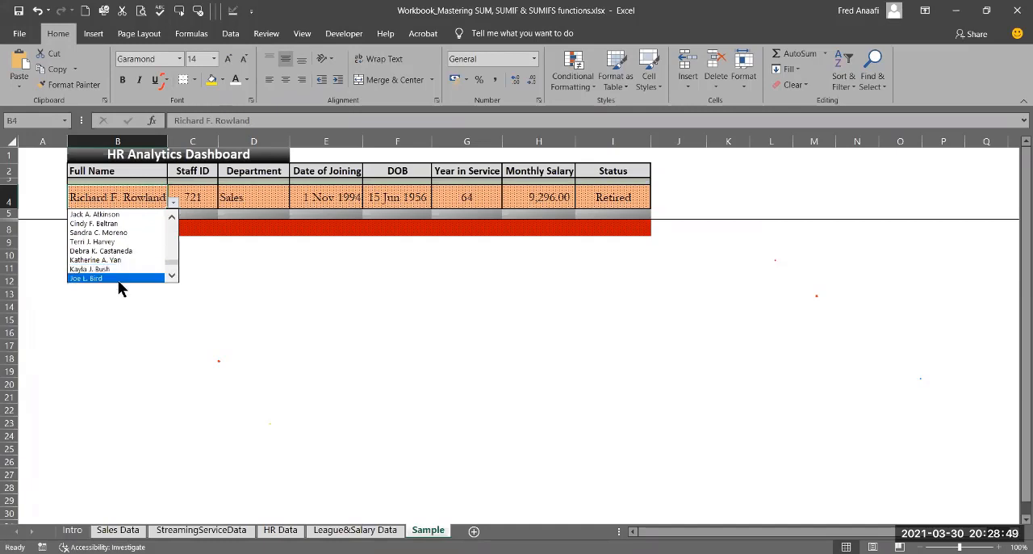
pyautogui.click(118, 279)
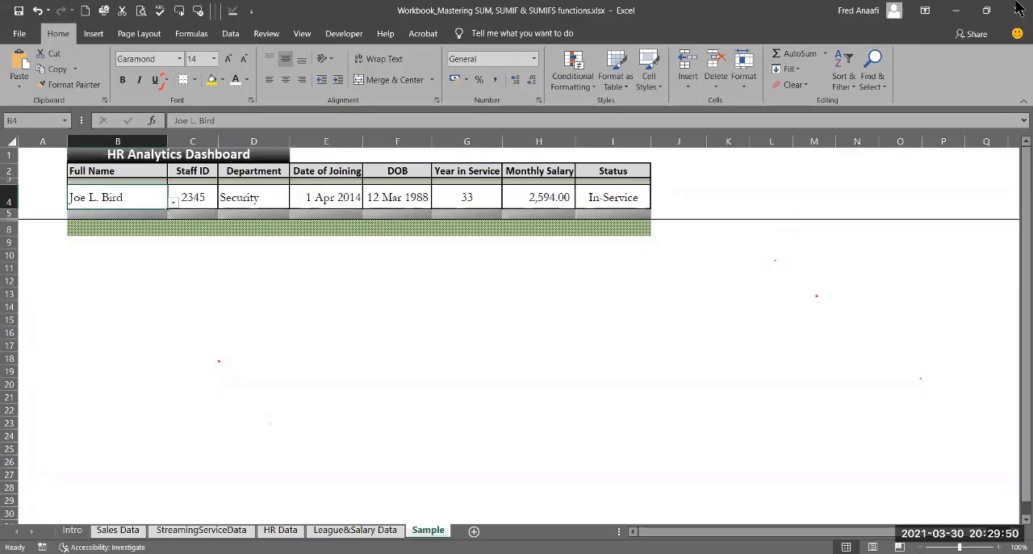
# Step: Open the StreamingServiceData sheet and view its SUMIF criteria table
pyautogui.click(979, 349)
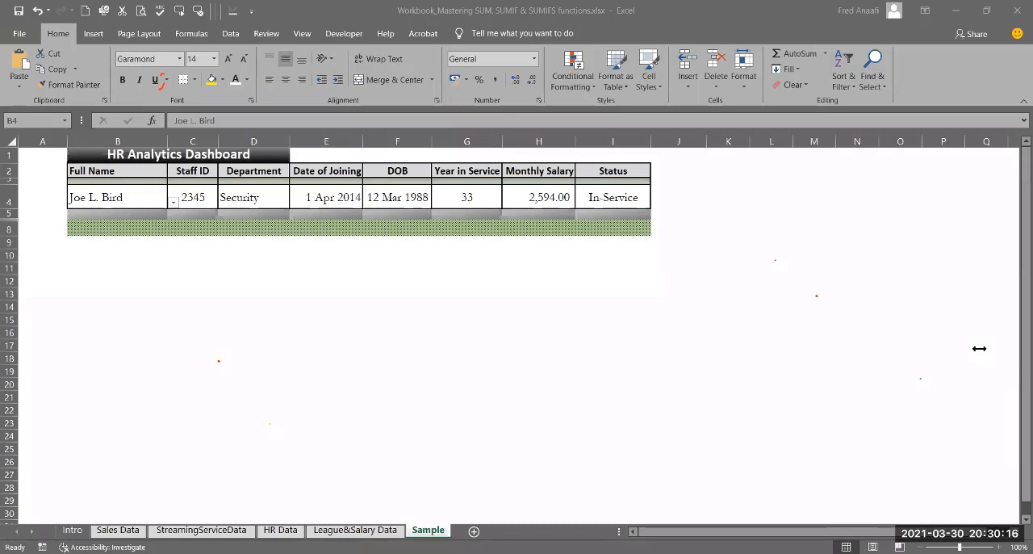
pyautogui.click(220, 531)
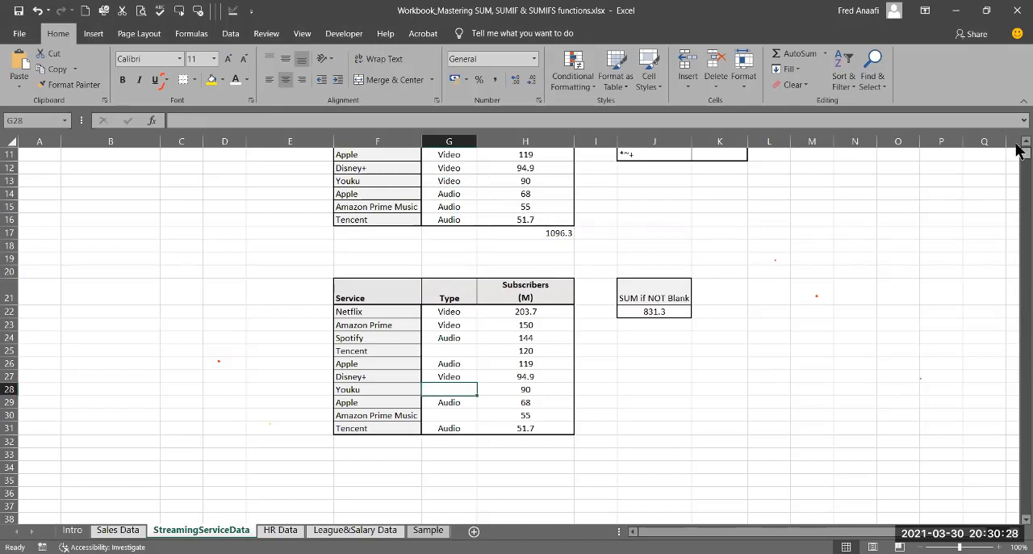
pyautogui.scroll(1, 703, 188)
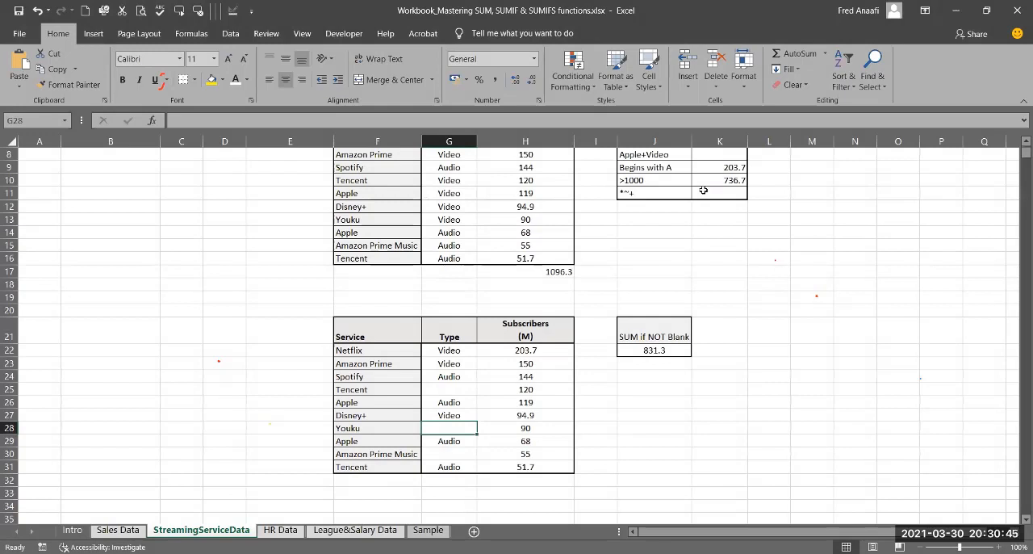
pyautogui.click(703, 190)
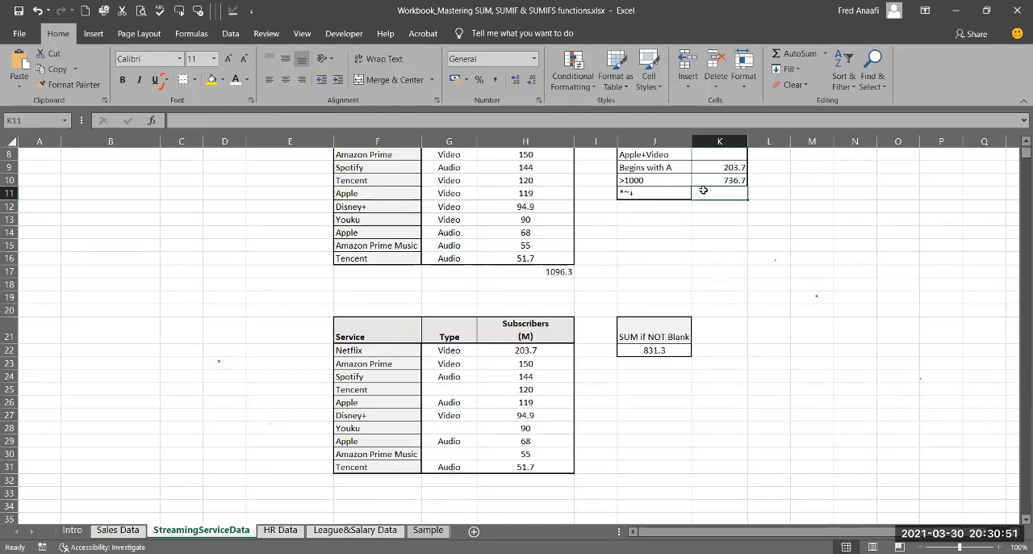
pyautogui.write('=')
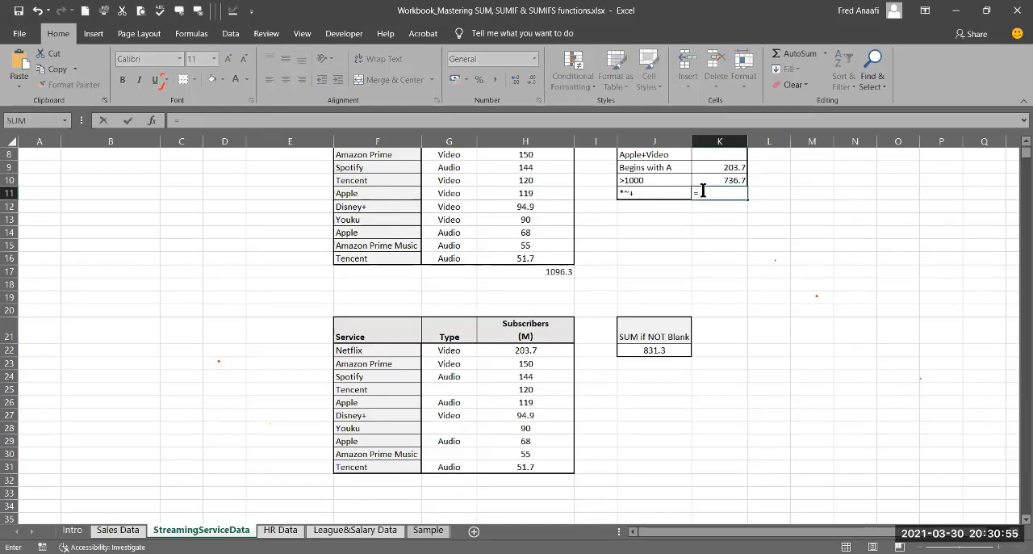
pyautogui.write('Sumif')
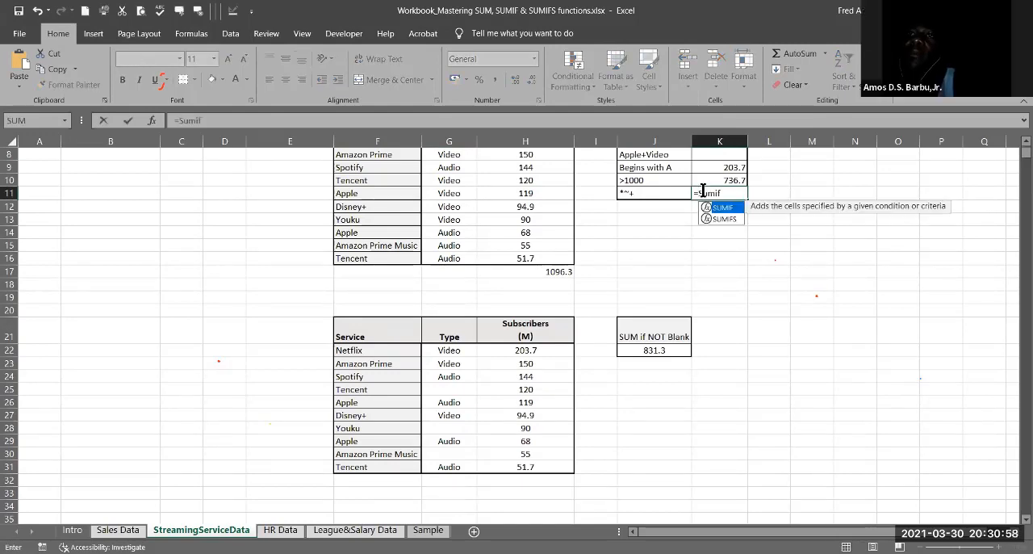
pyautogui.write('(')
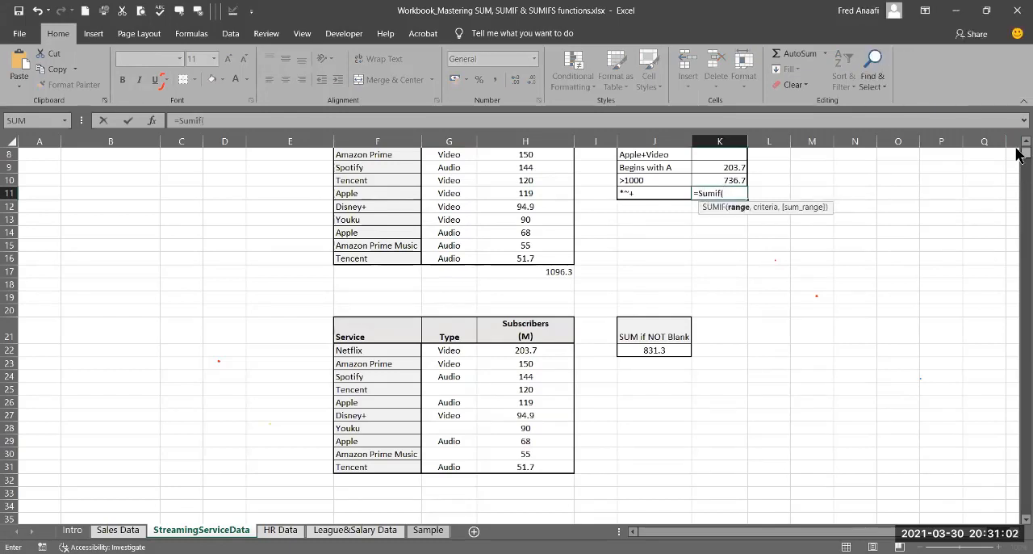
pyautogui.scroll(3, 1018, 155)
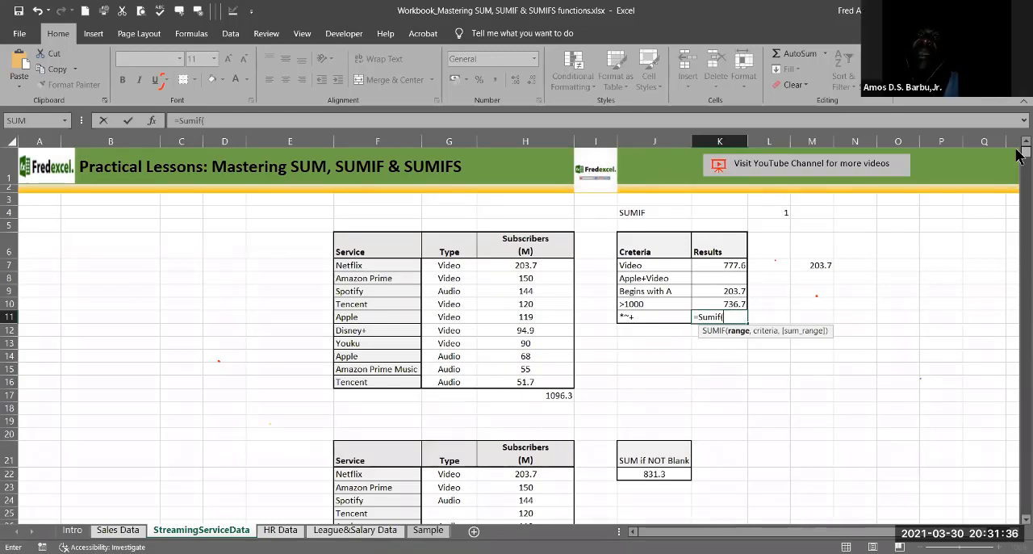
pyautogui.press('Escape')
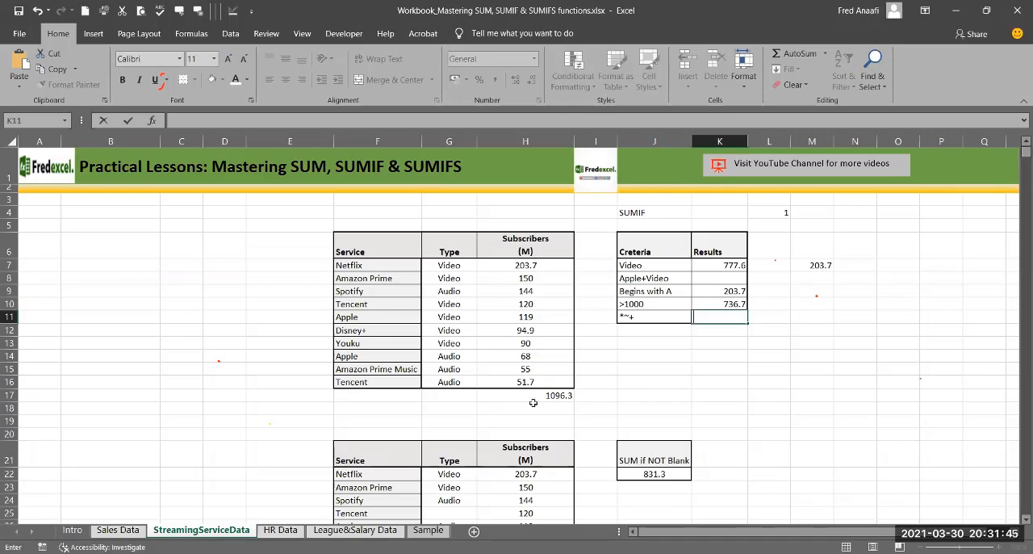
# Step: Copy the headers and first seven employee records in A4:J11 of HR Data, and add a blank worksheet after it
pyautogui.click(274, 531)
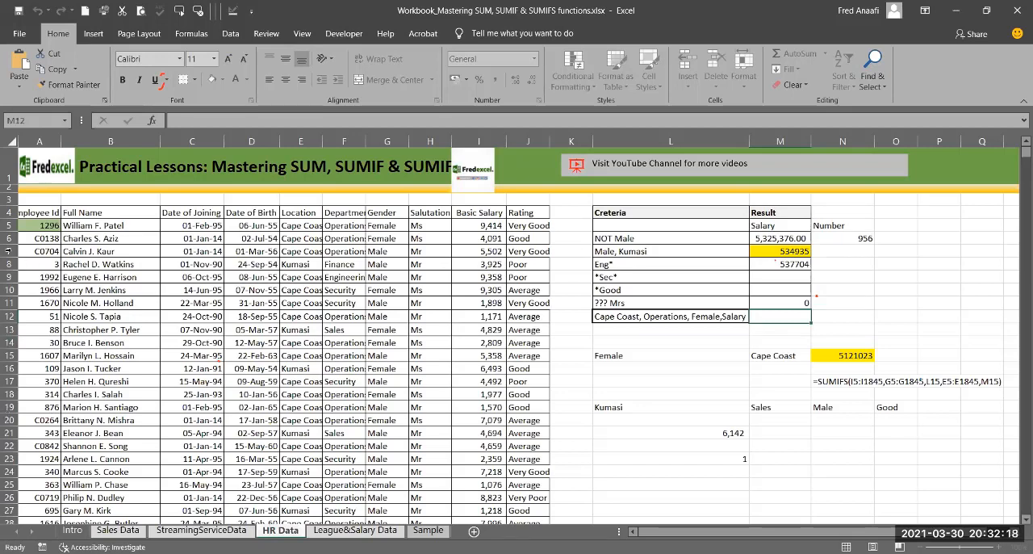
pyautogui.click(46, 217)
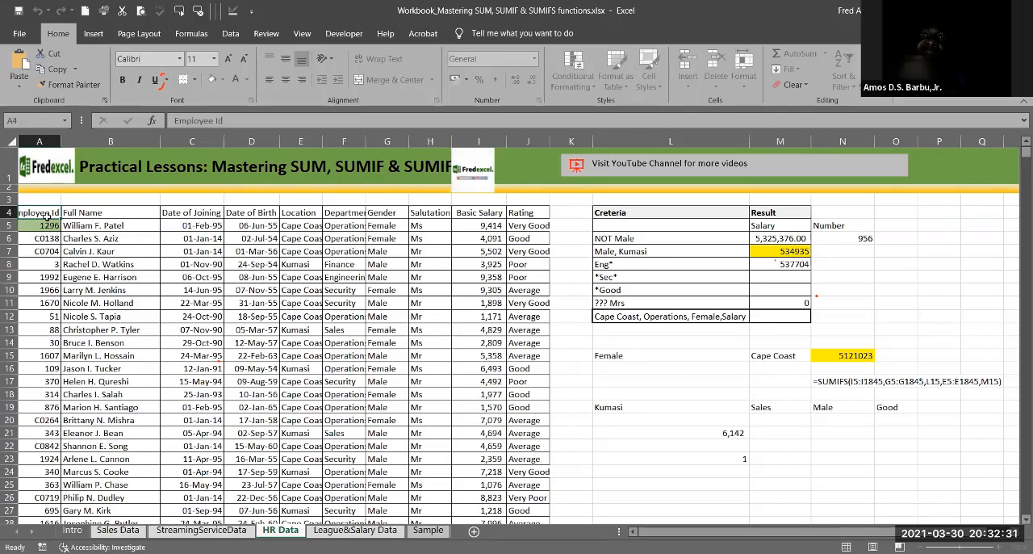
pyautogui.moveTo(46, 216); pyautogui.dragTo(522, 305)
pyautogui.hotkey('ctrl', 'c')
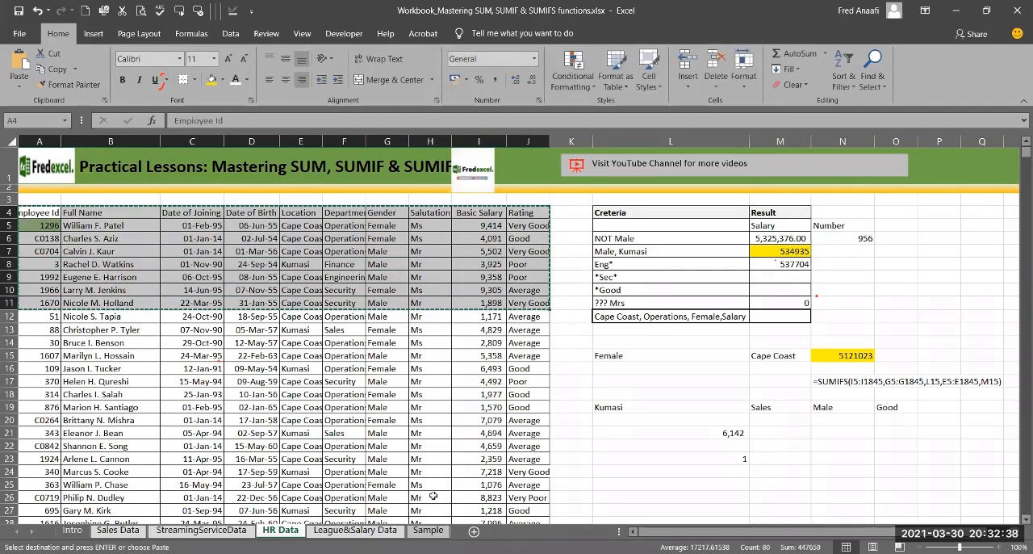
pyautogui.click(473, 530)
pyautogui.click(38, 179)
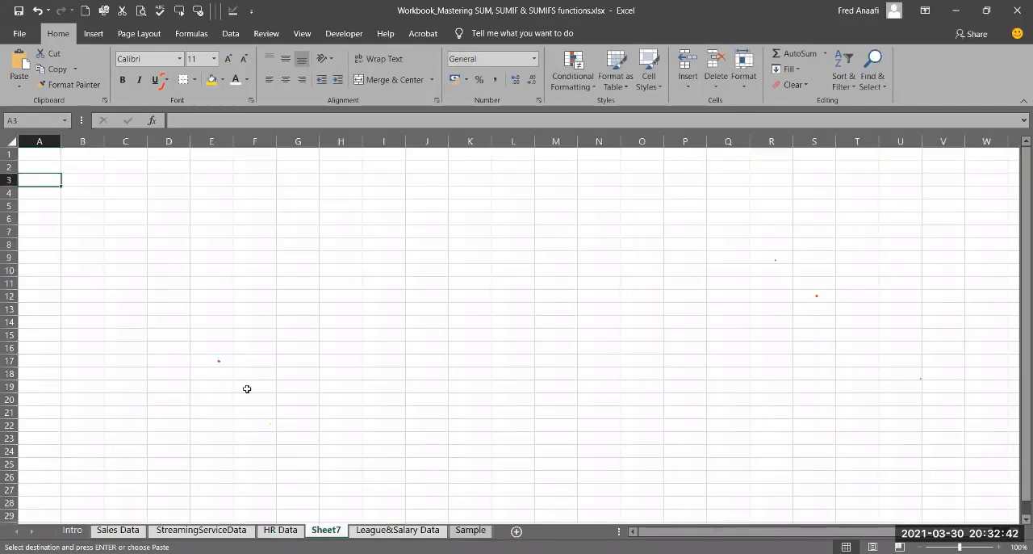
# Step: Paste the copied HR Data records into the Sample sheet below the dashboard, starting at B13
pyautogui.click(471, 530)
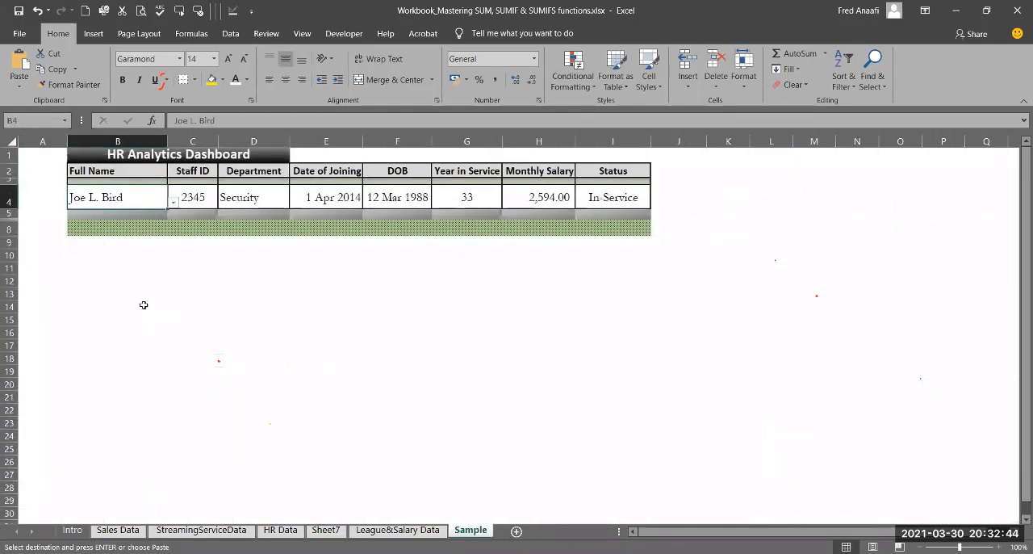
pyautogui.click(114, 294)
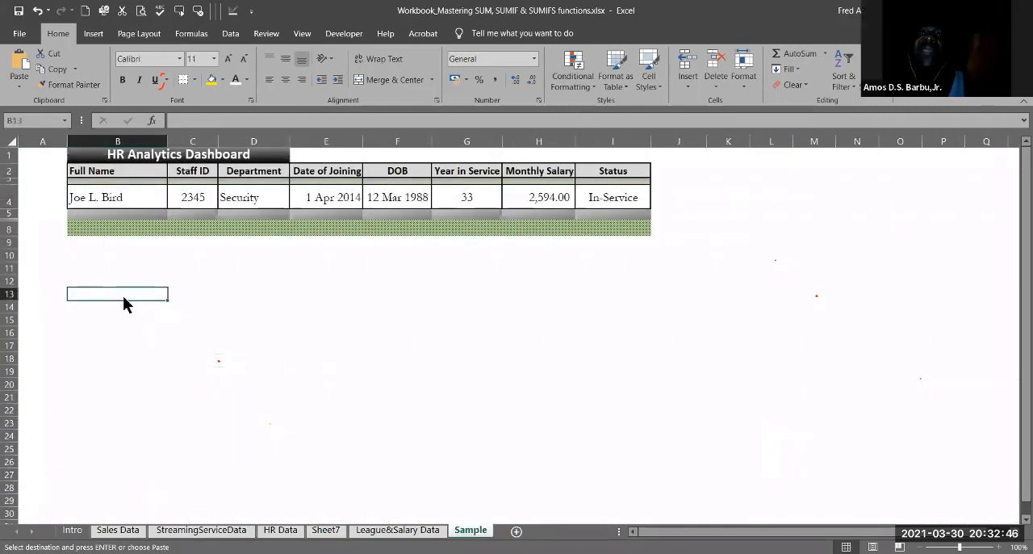
pyautogui.hotkey('ctrl', 'v')
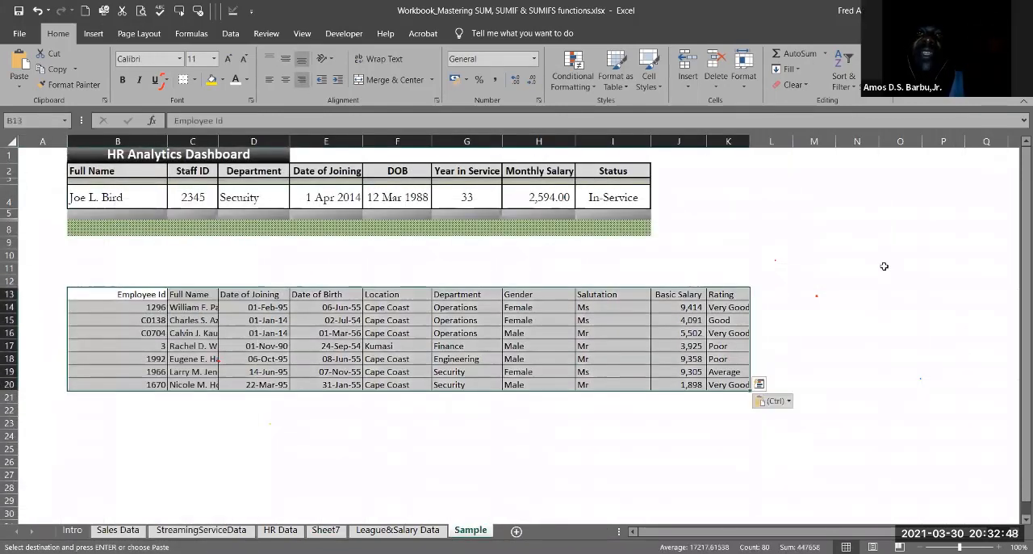
pyautogui.hotkey('alt', 'Tab')
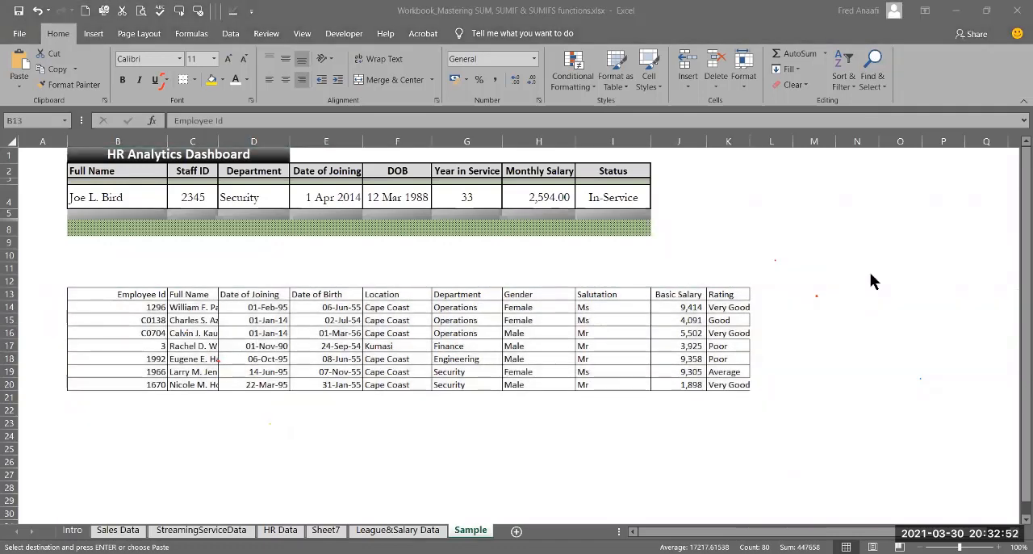
pyautogui.click(133, 293)
pyautogui.hotkey('ctrl', 'v')
# Step: Set up a custom sort of the pasted employee records in B13:K20 with Gender, A to Z, as the first level
pyautogui.moveTo(144, 299); pyautogui.dragTo(715, 385)
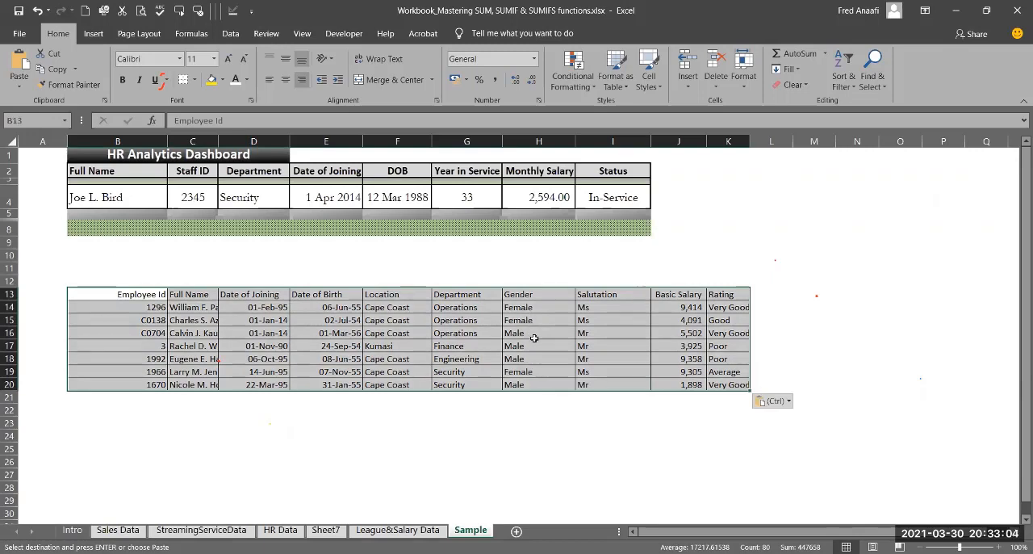
pyautogui.click(845, 89)
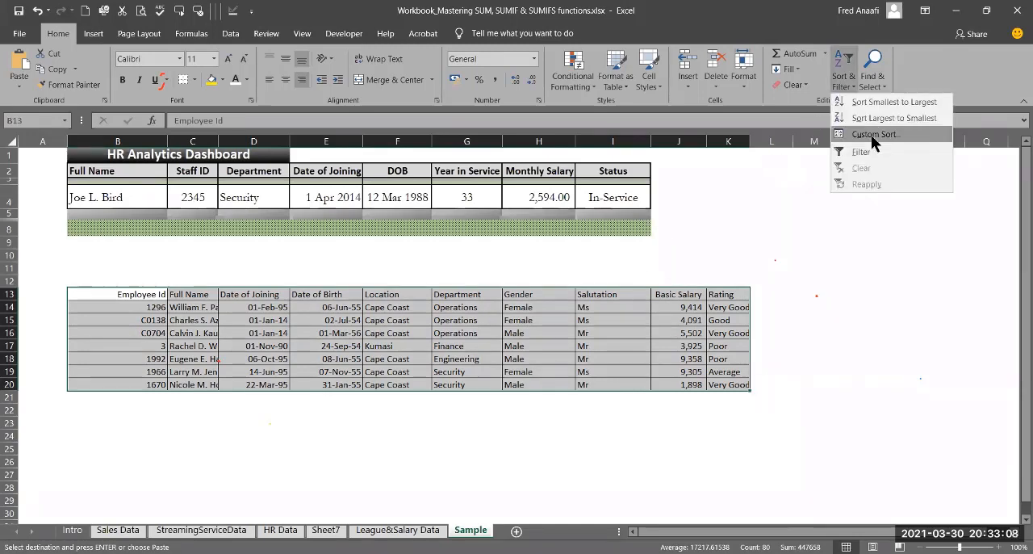
pyautogui.click(871, 134)
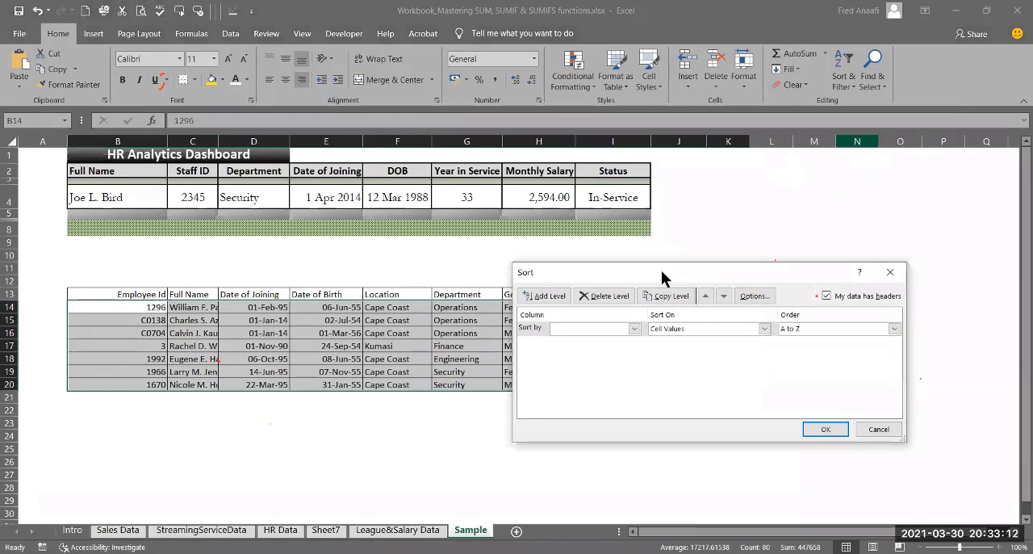
pyautogui.moveTo(662, 274); pyautogui.dragTo(738, 94)
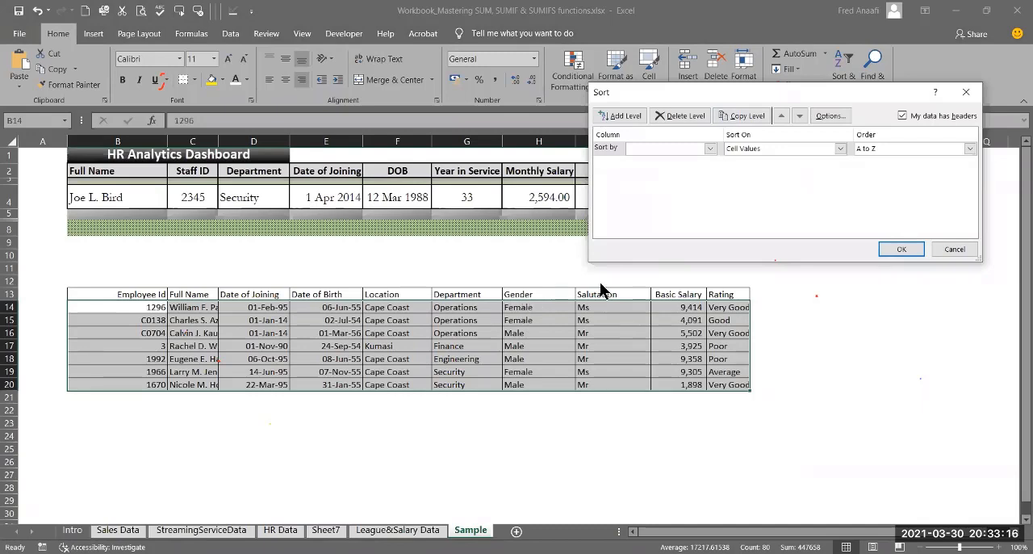
pyautogui.click(710, 148)
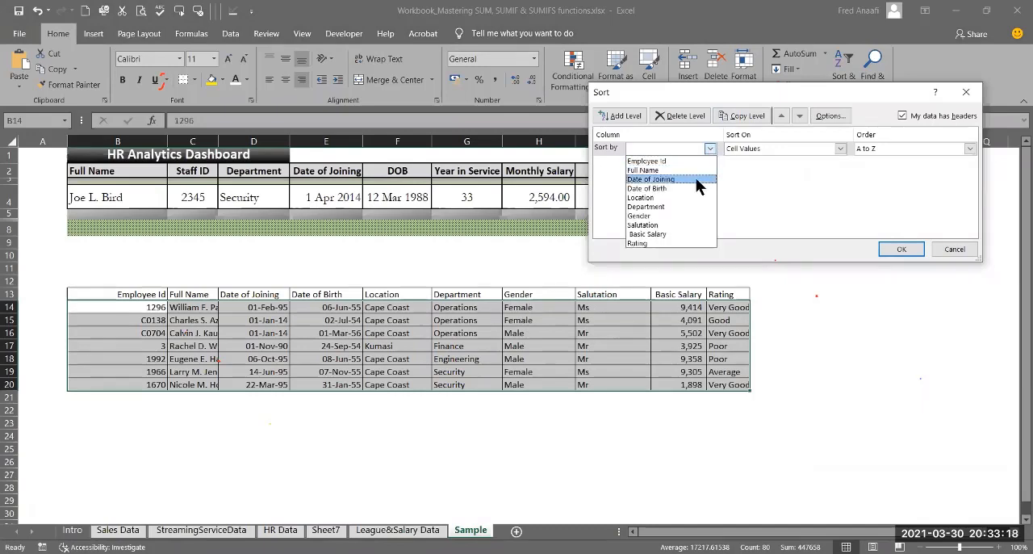
pyautogui.click(675, 215)
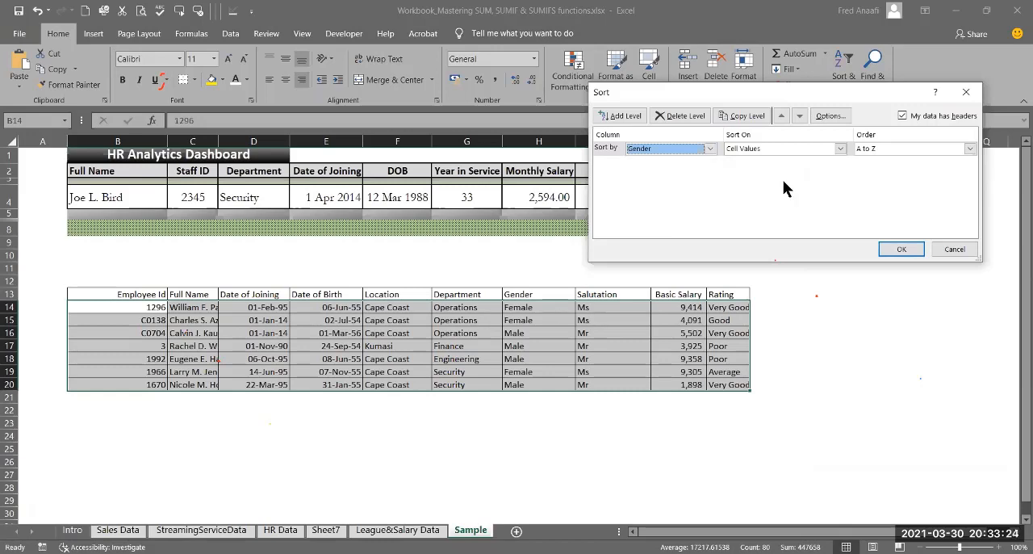
# Step: Add Location, A to Z, as the second sort level and apply the sort to the employee records
pyautogui.click(630, 115)
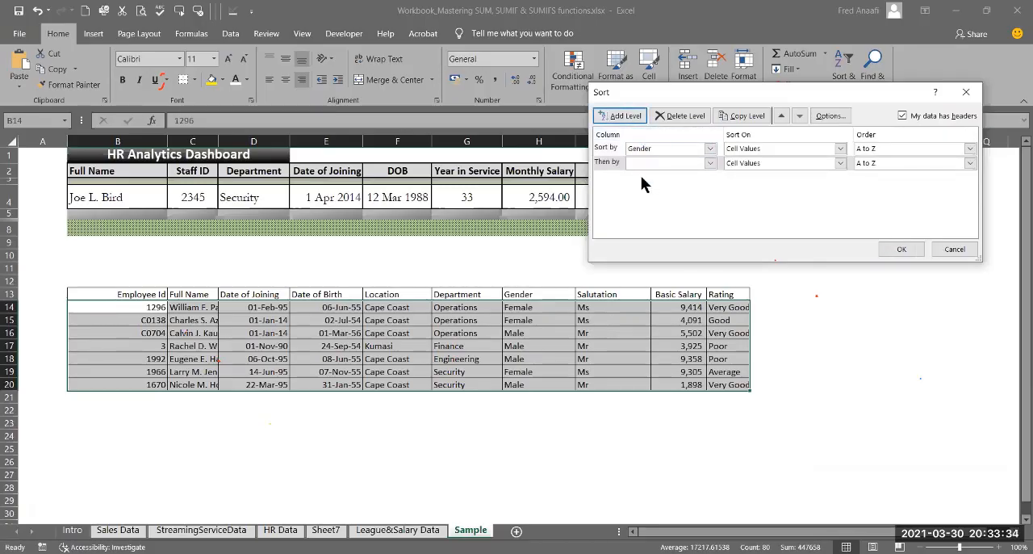
pyautogui.click(711, 162)
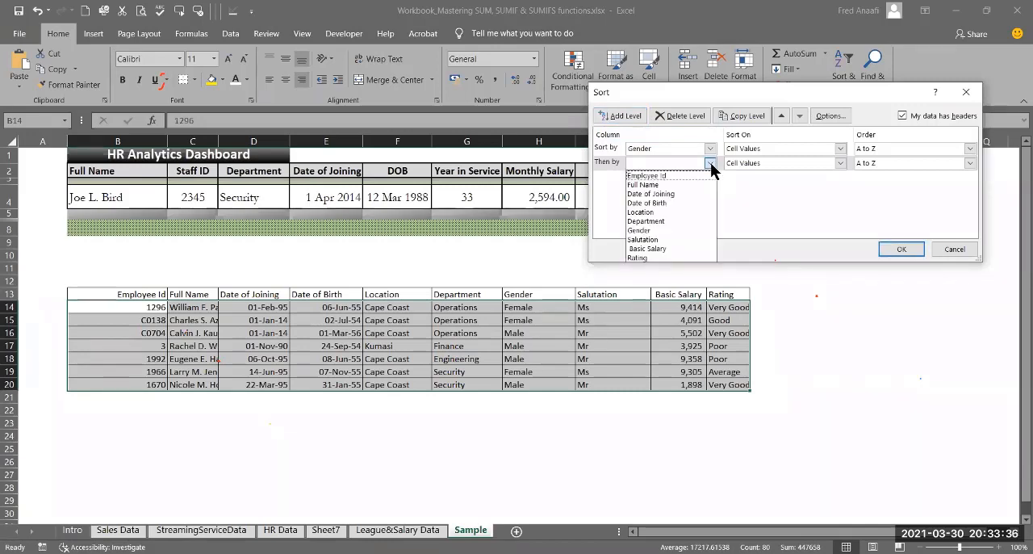
pyautogui.click(668, 211)
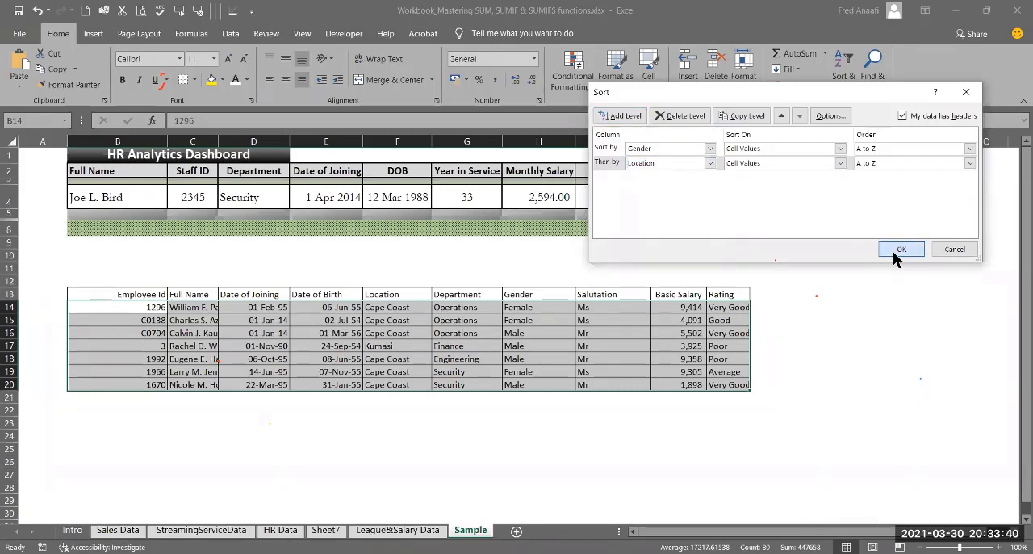
pyautogui.click(897, 250)
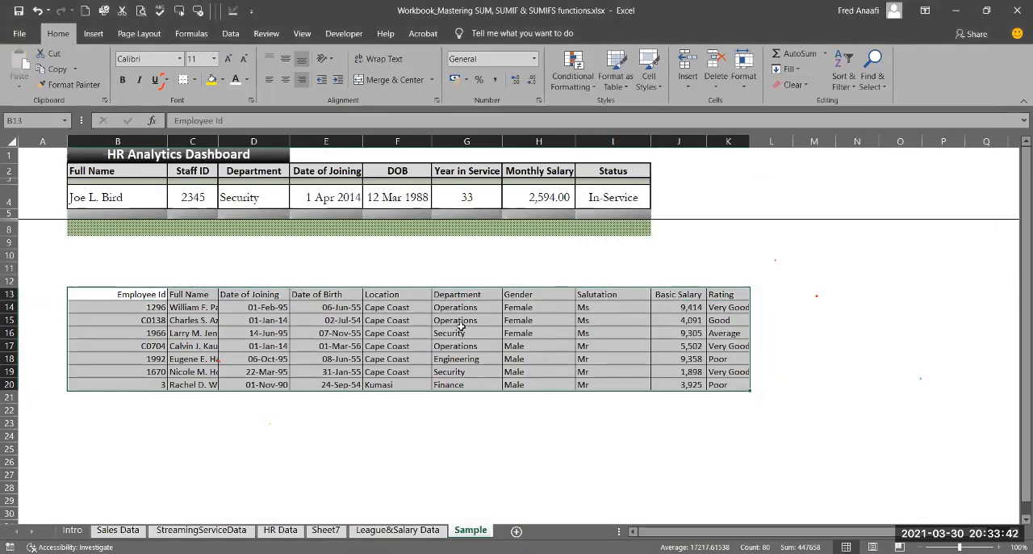
pyautogui.click(523, 295)
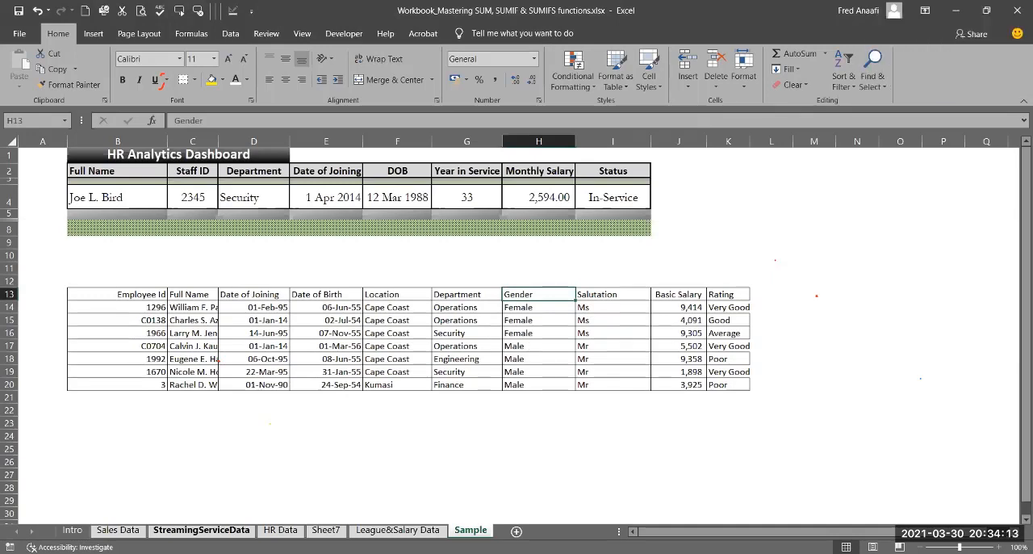
pyautogui.click(345, 369)
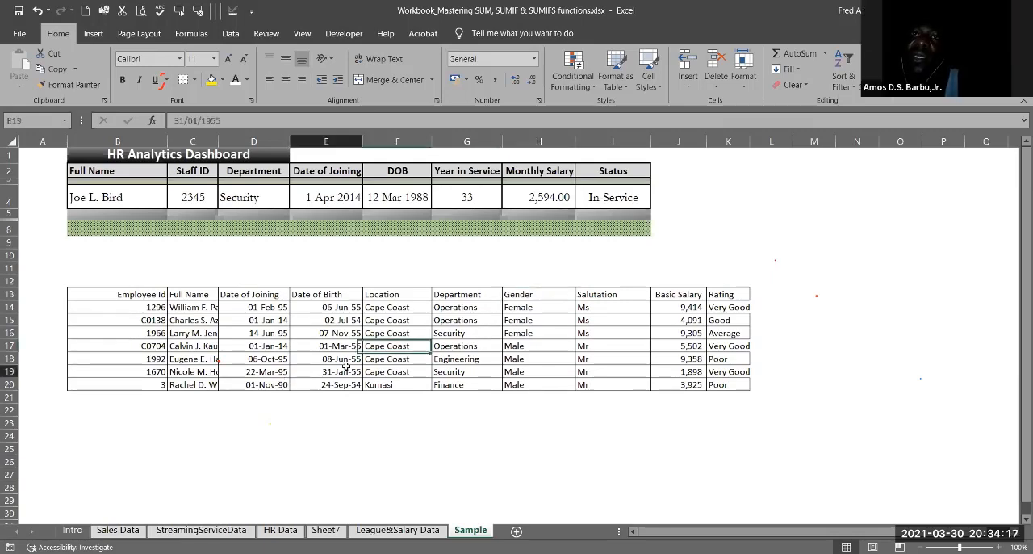